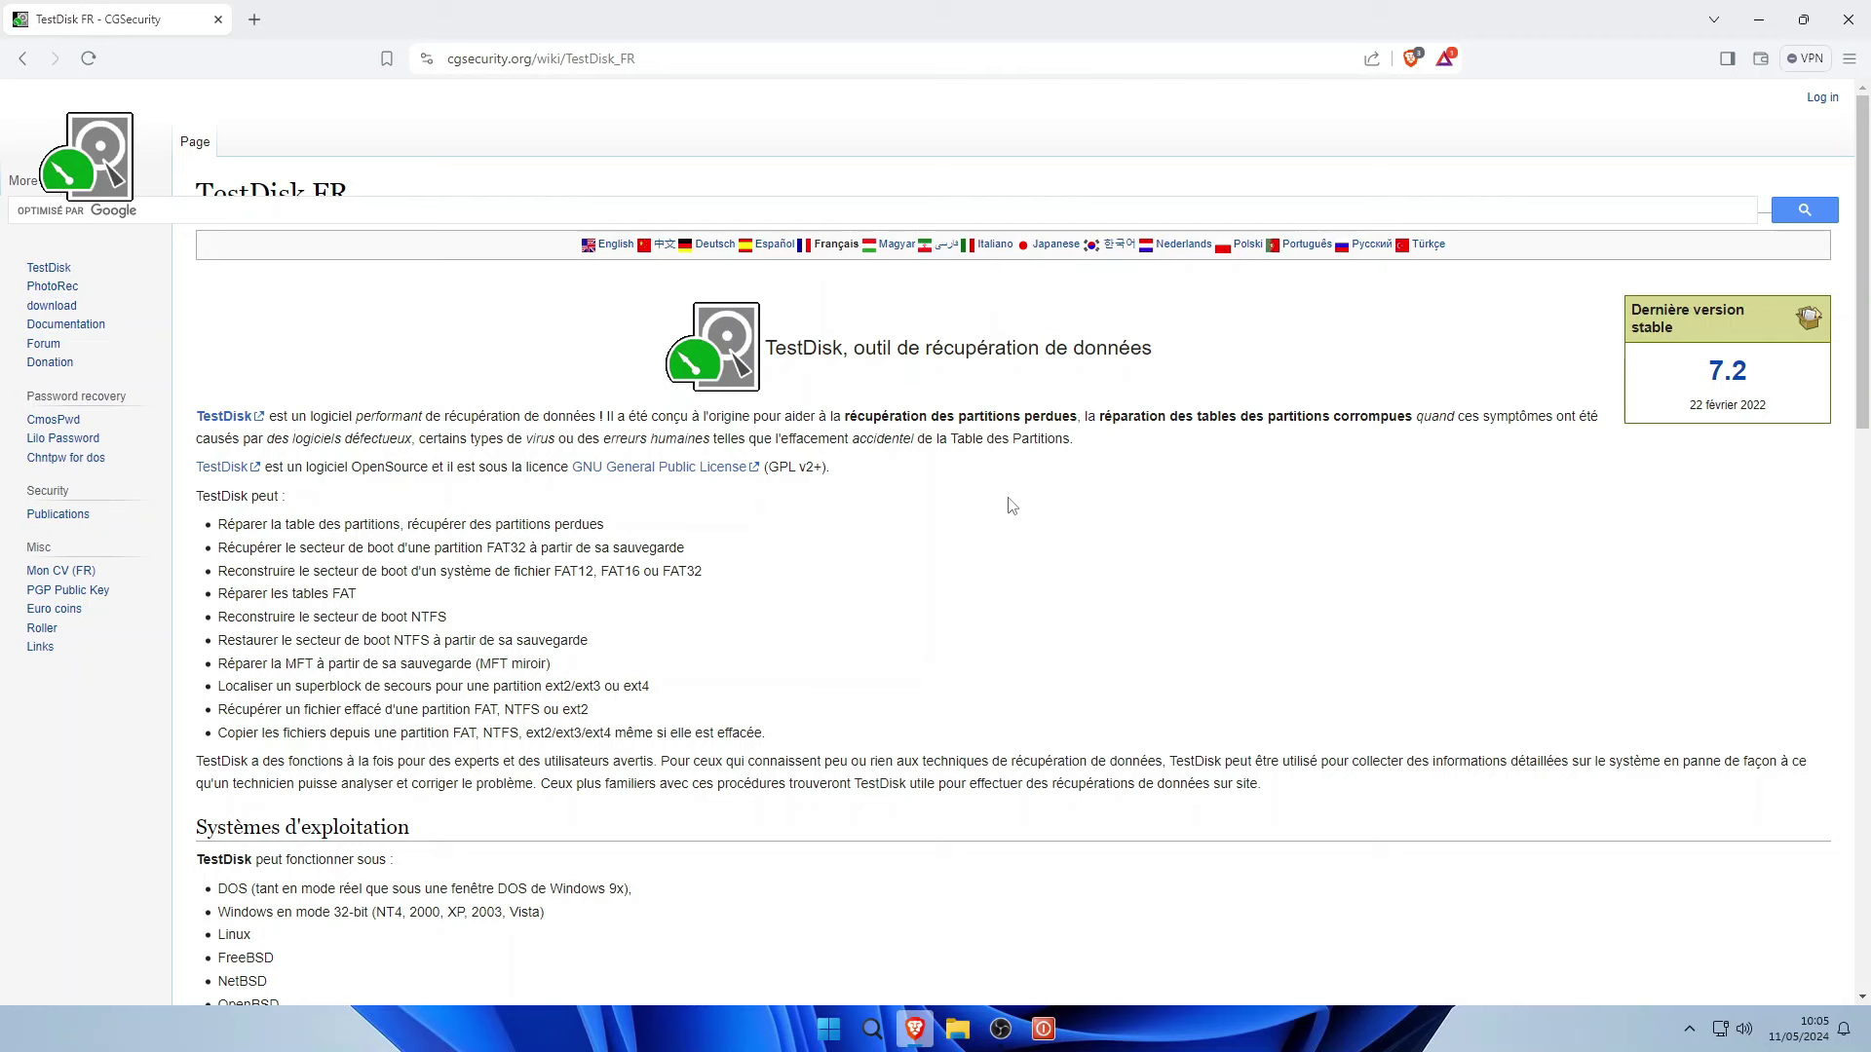
Read through the TestDisk page's recovery features, supported operating systems, documentation links and supported file systems.
scroll(1010, 506, down, 3)
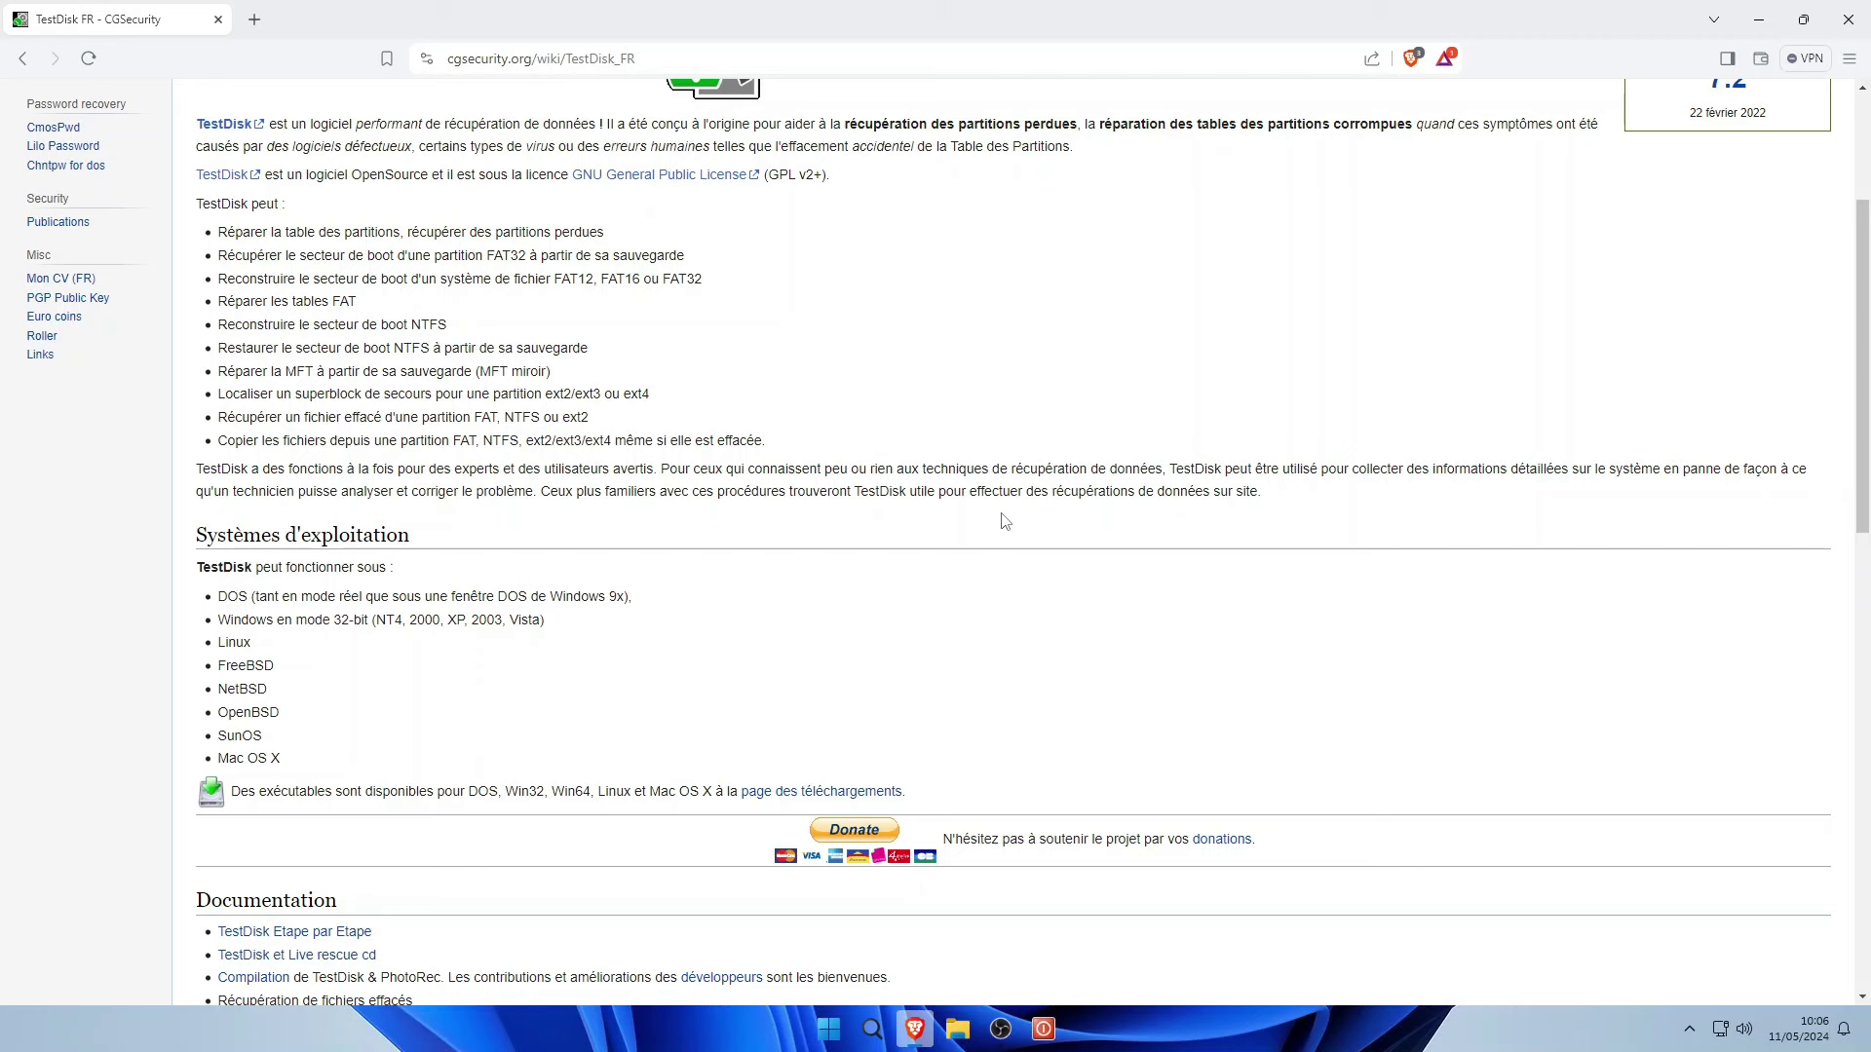
scroll(1005, 521, down, 2)
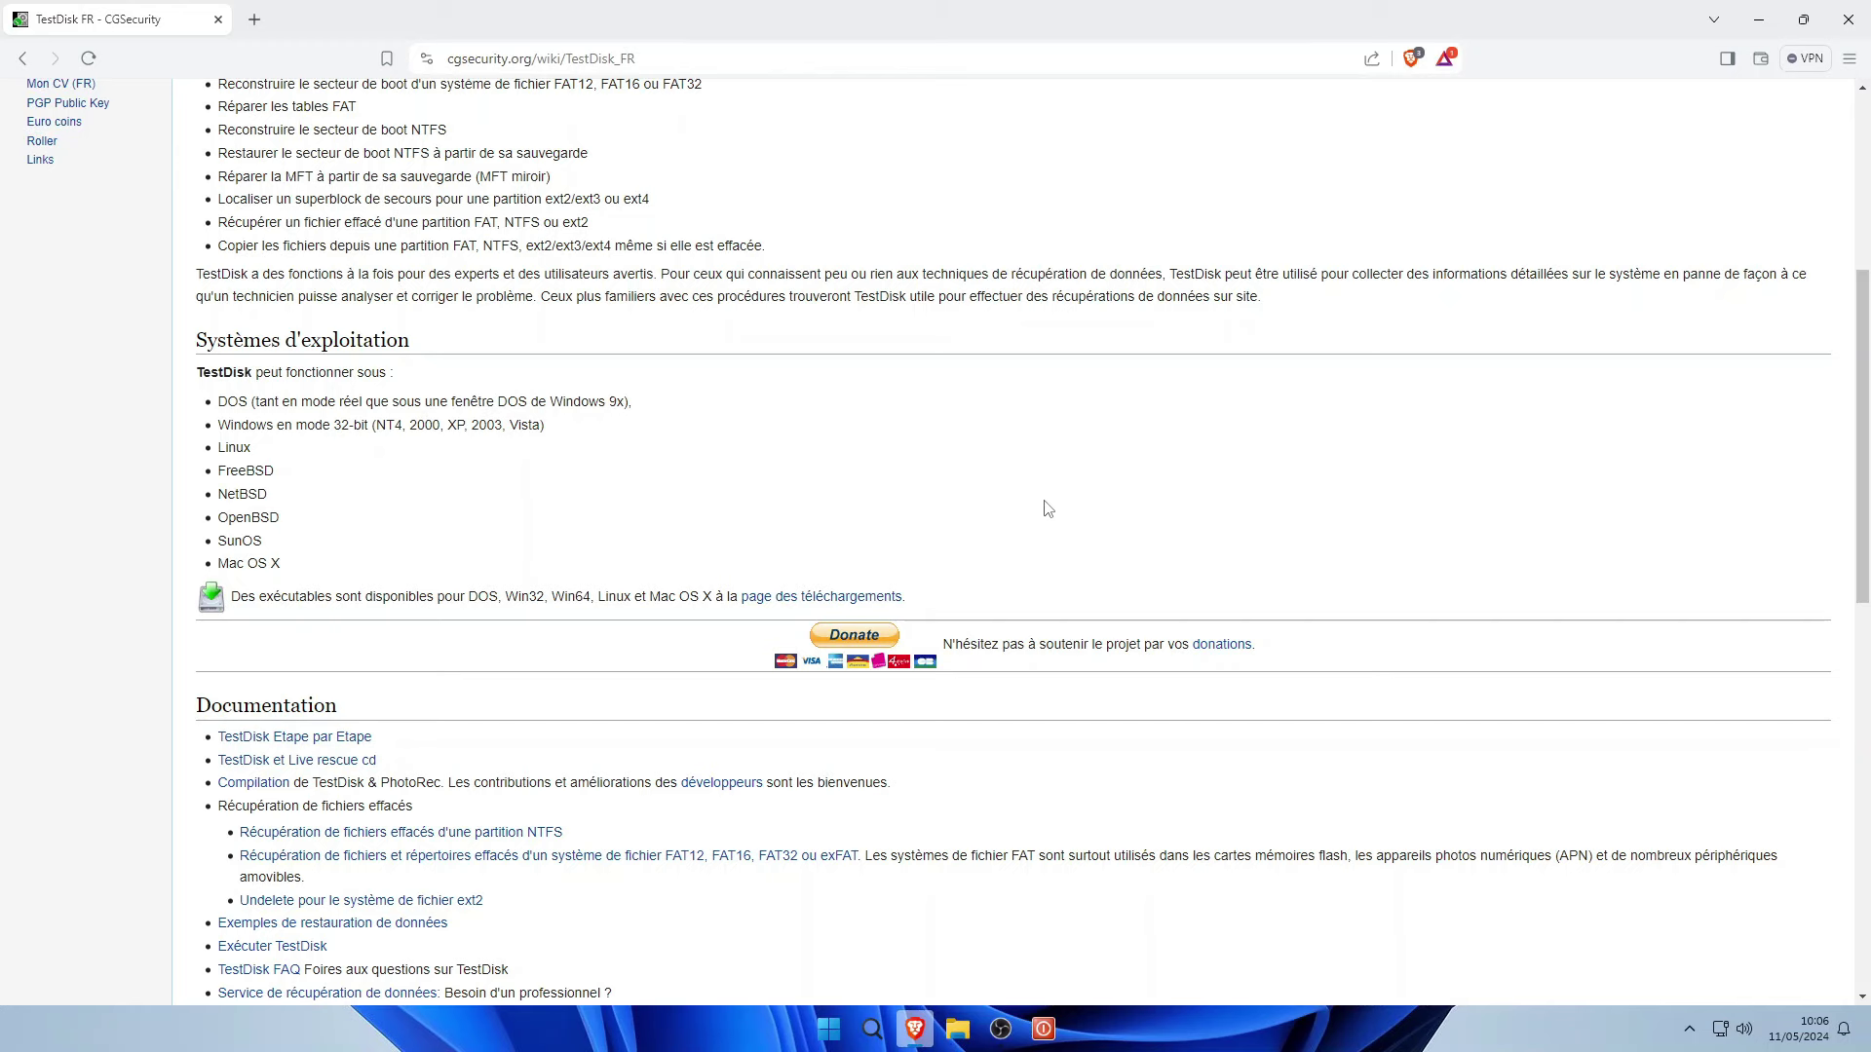
scroll(977, 560, down, 3)
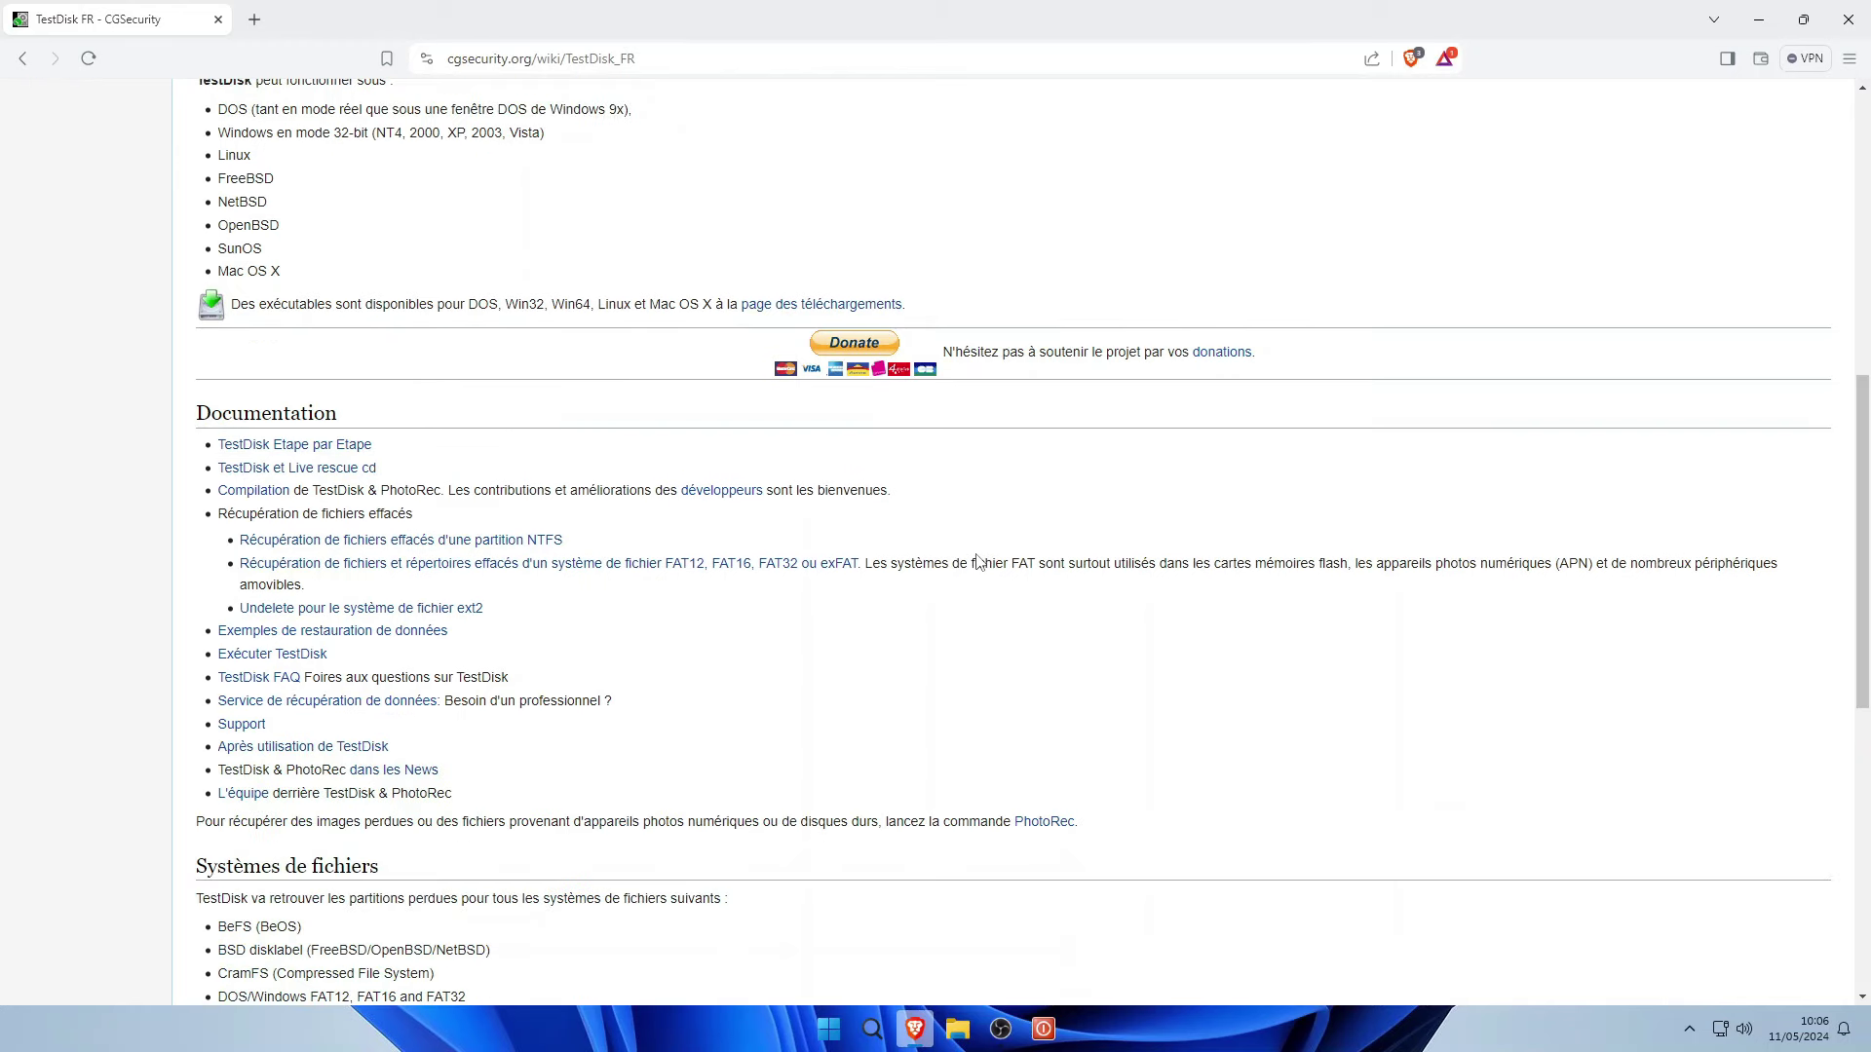
scroll(977, 560, down, 5)
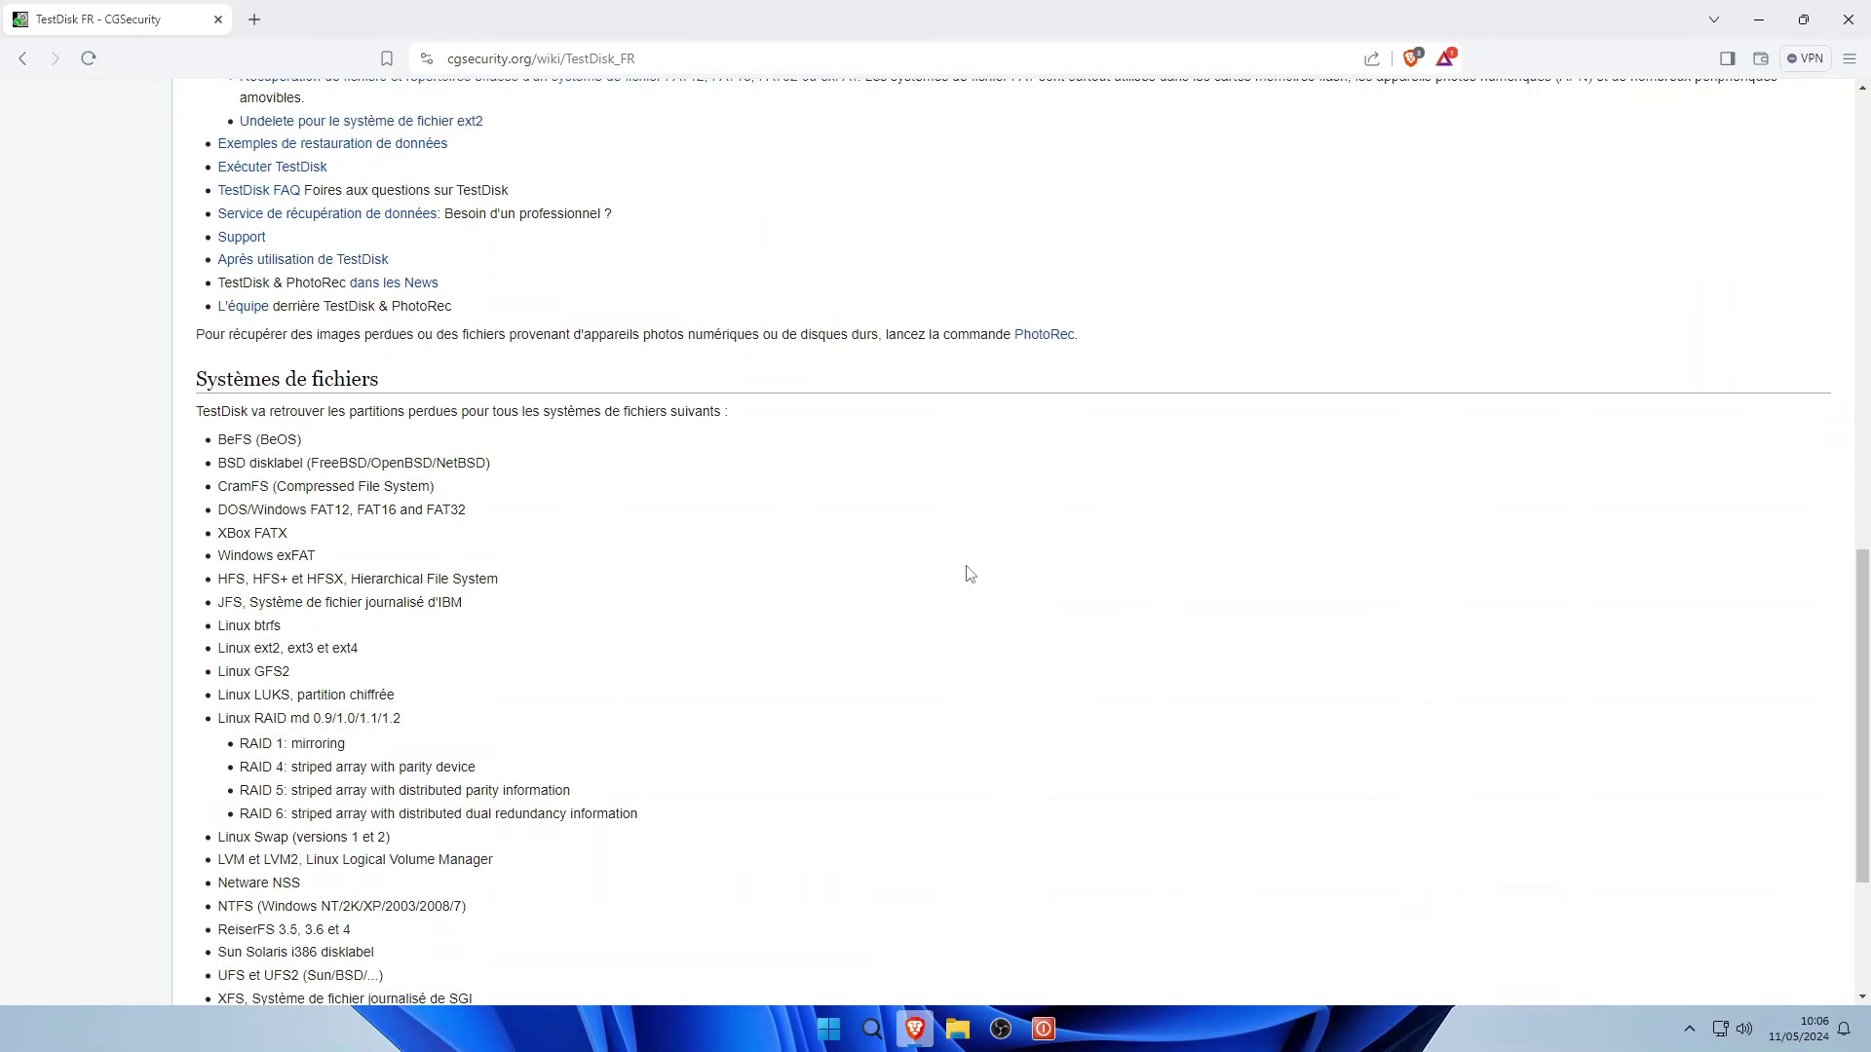
scroll(969, 573, down, 1)
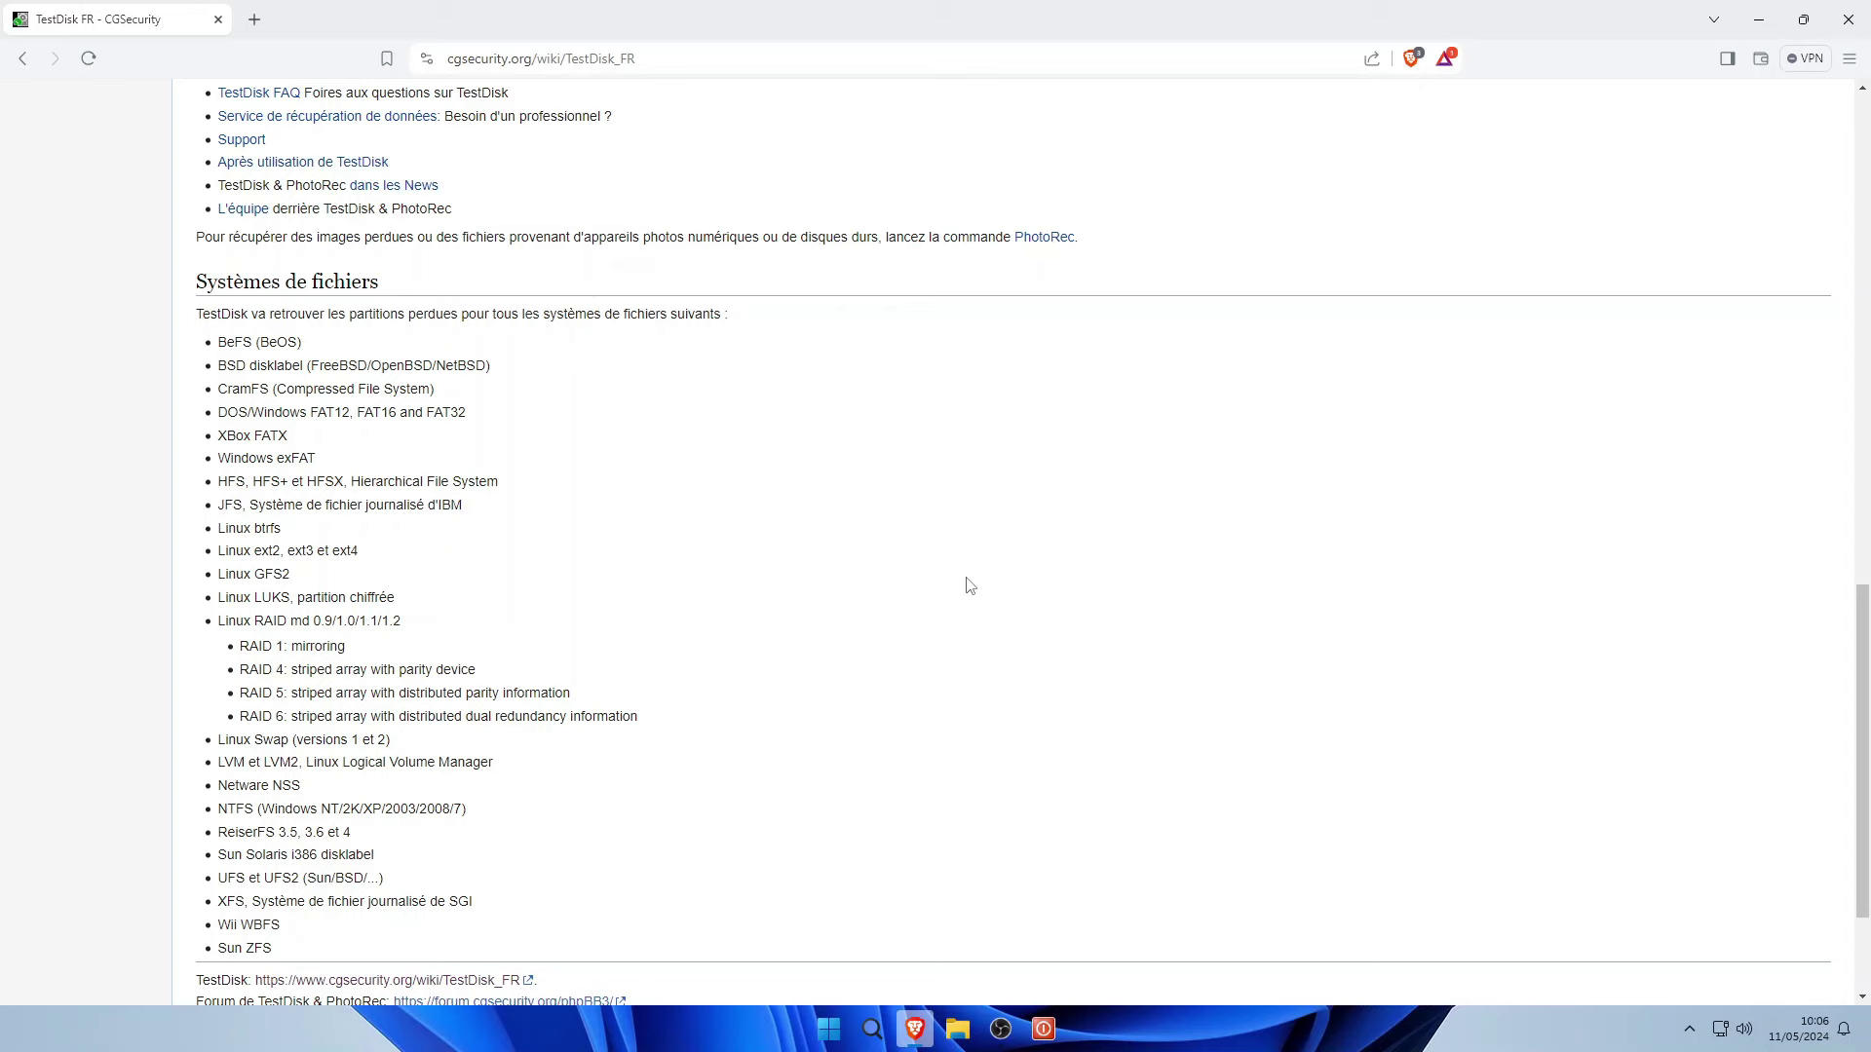
scroll(969, 584, down, 2)
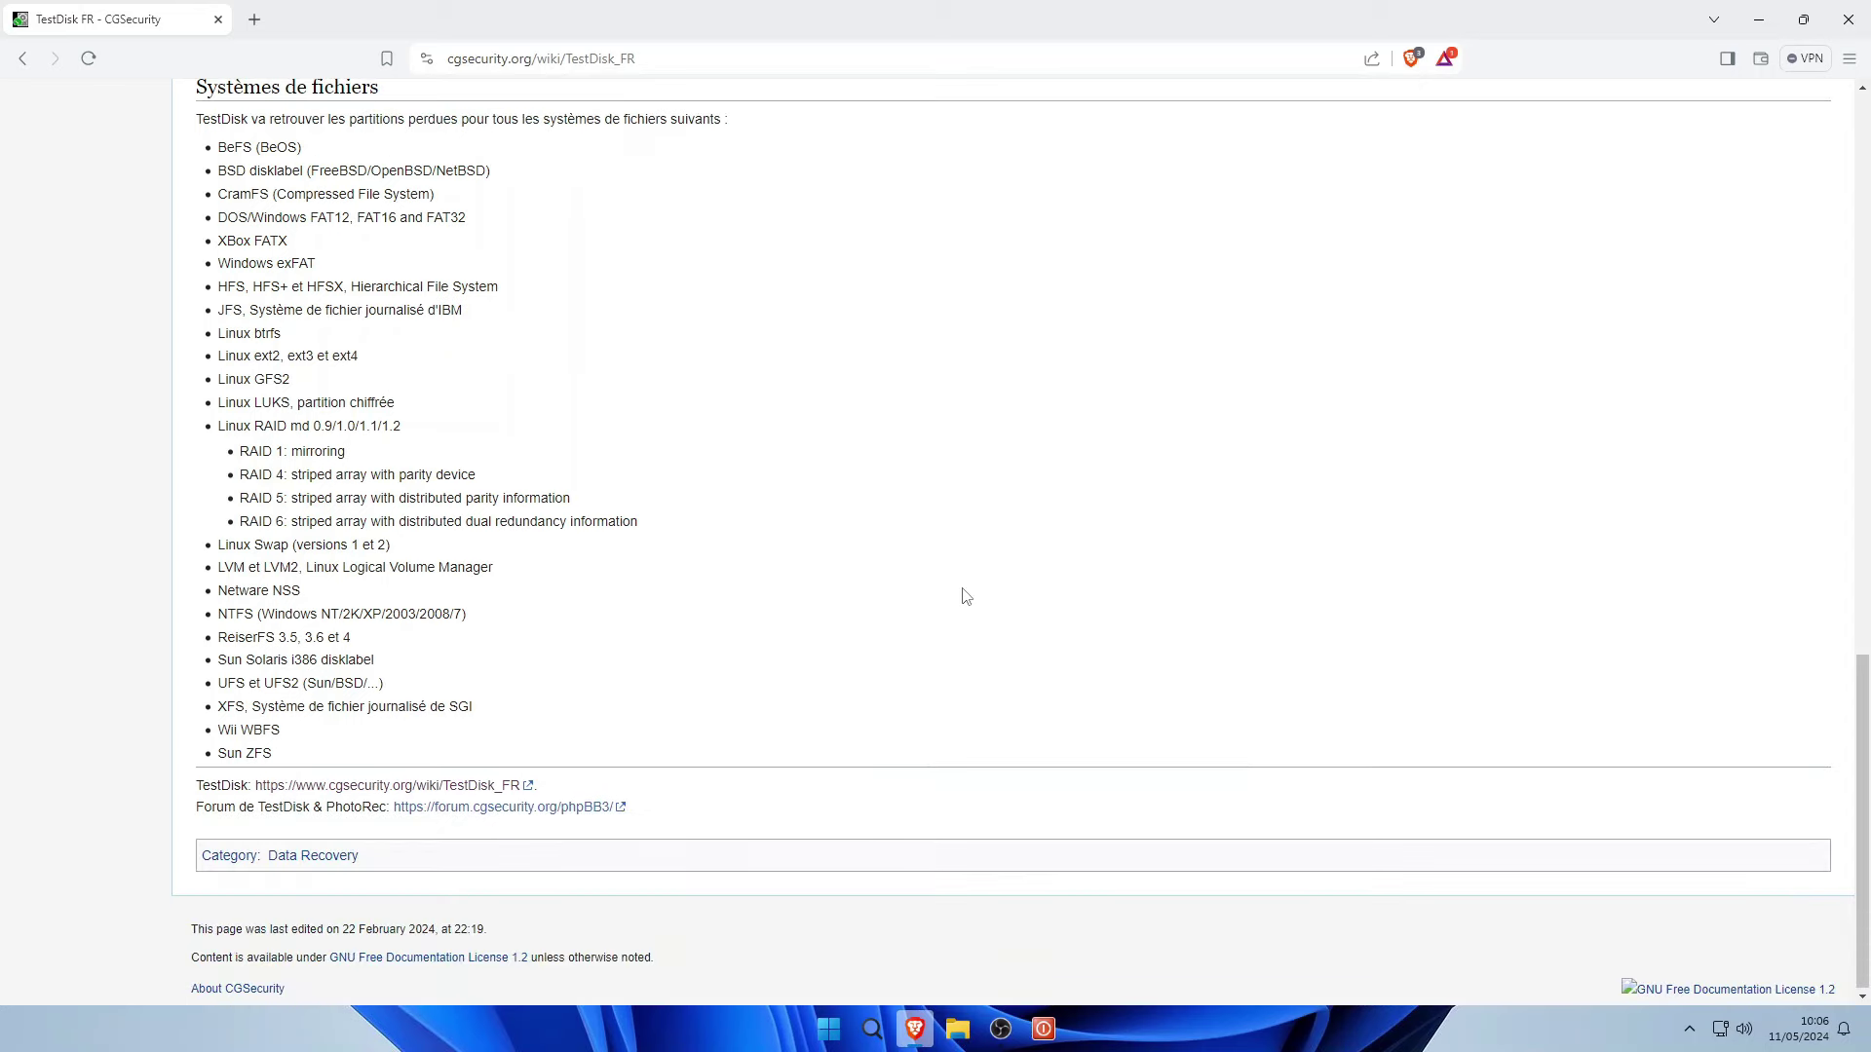
scroll(966, 597, up, 9)
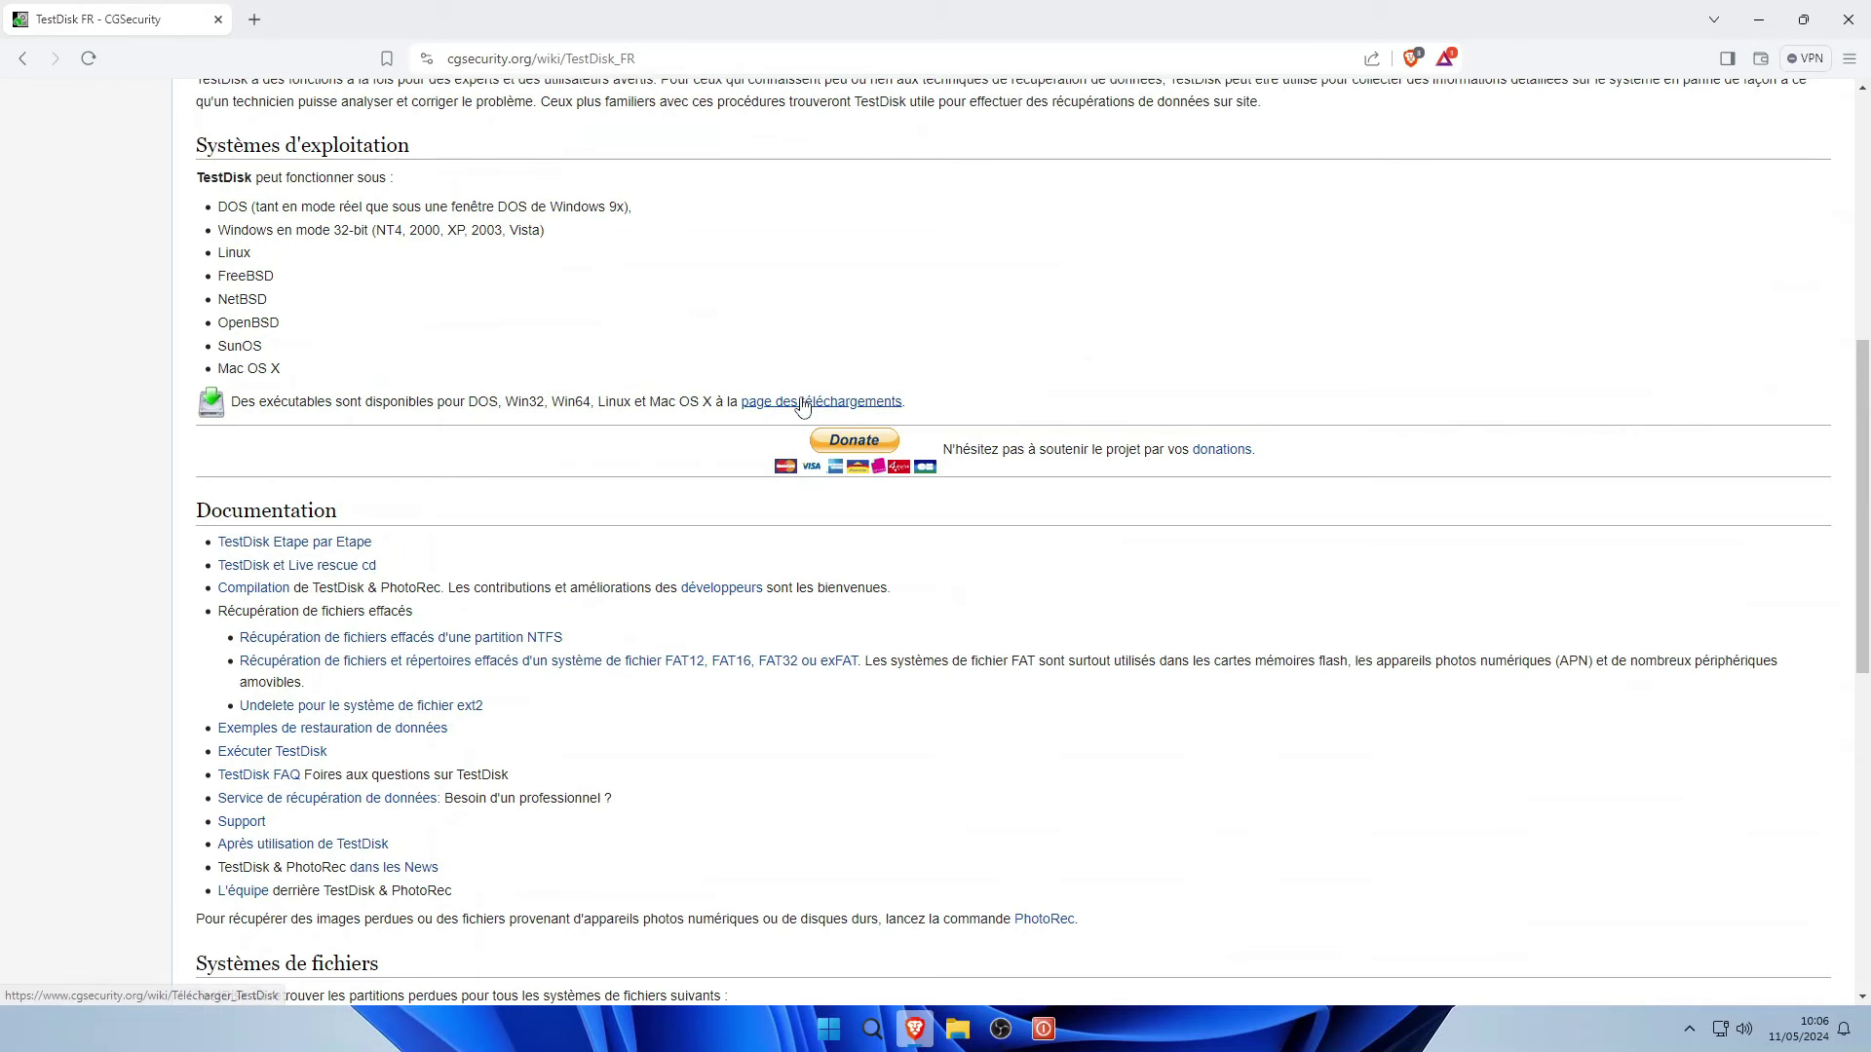
click(800, 404)
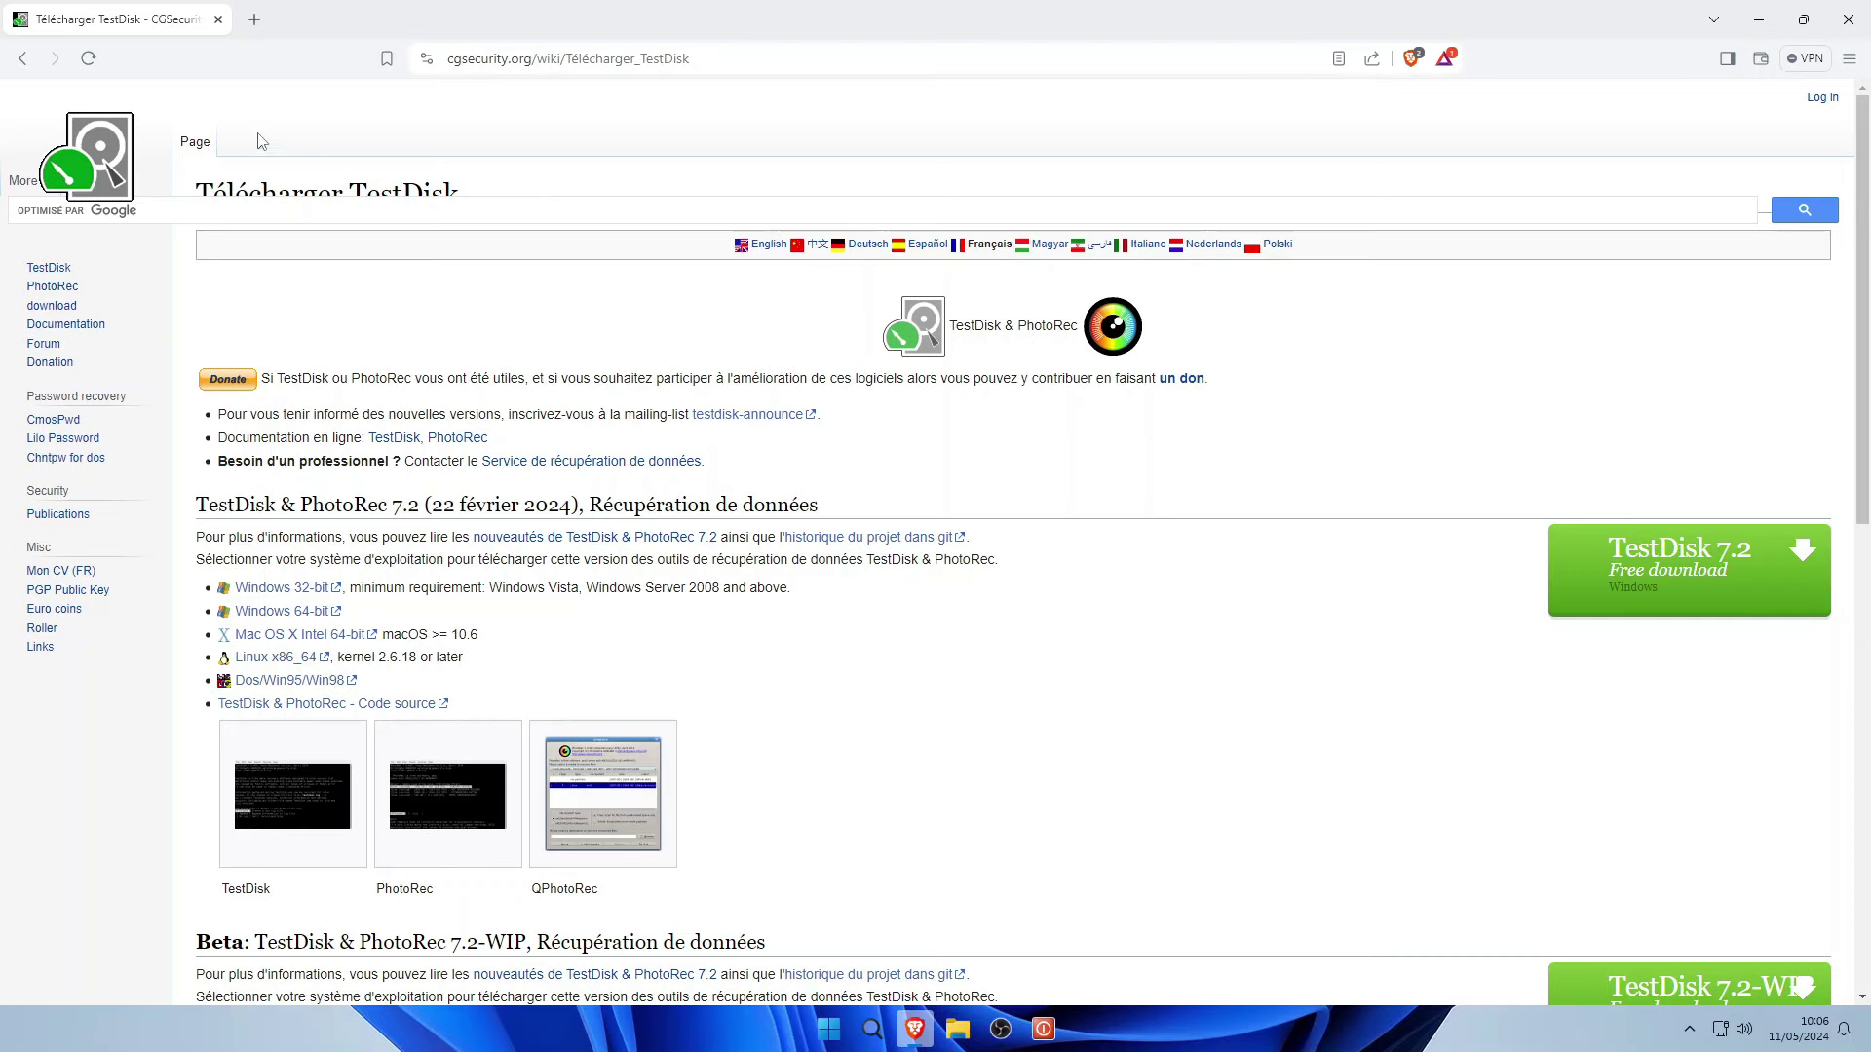
click(23, 59)
scroll(973, 631, up, 7)
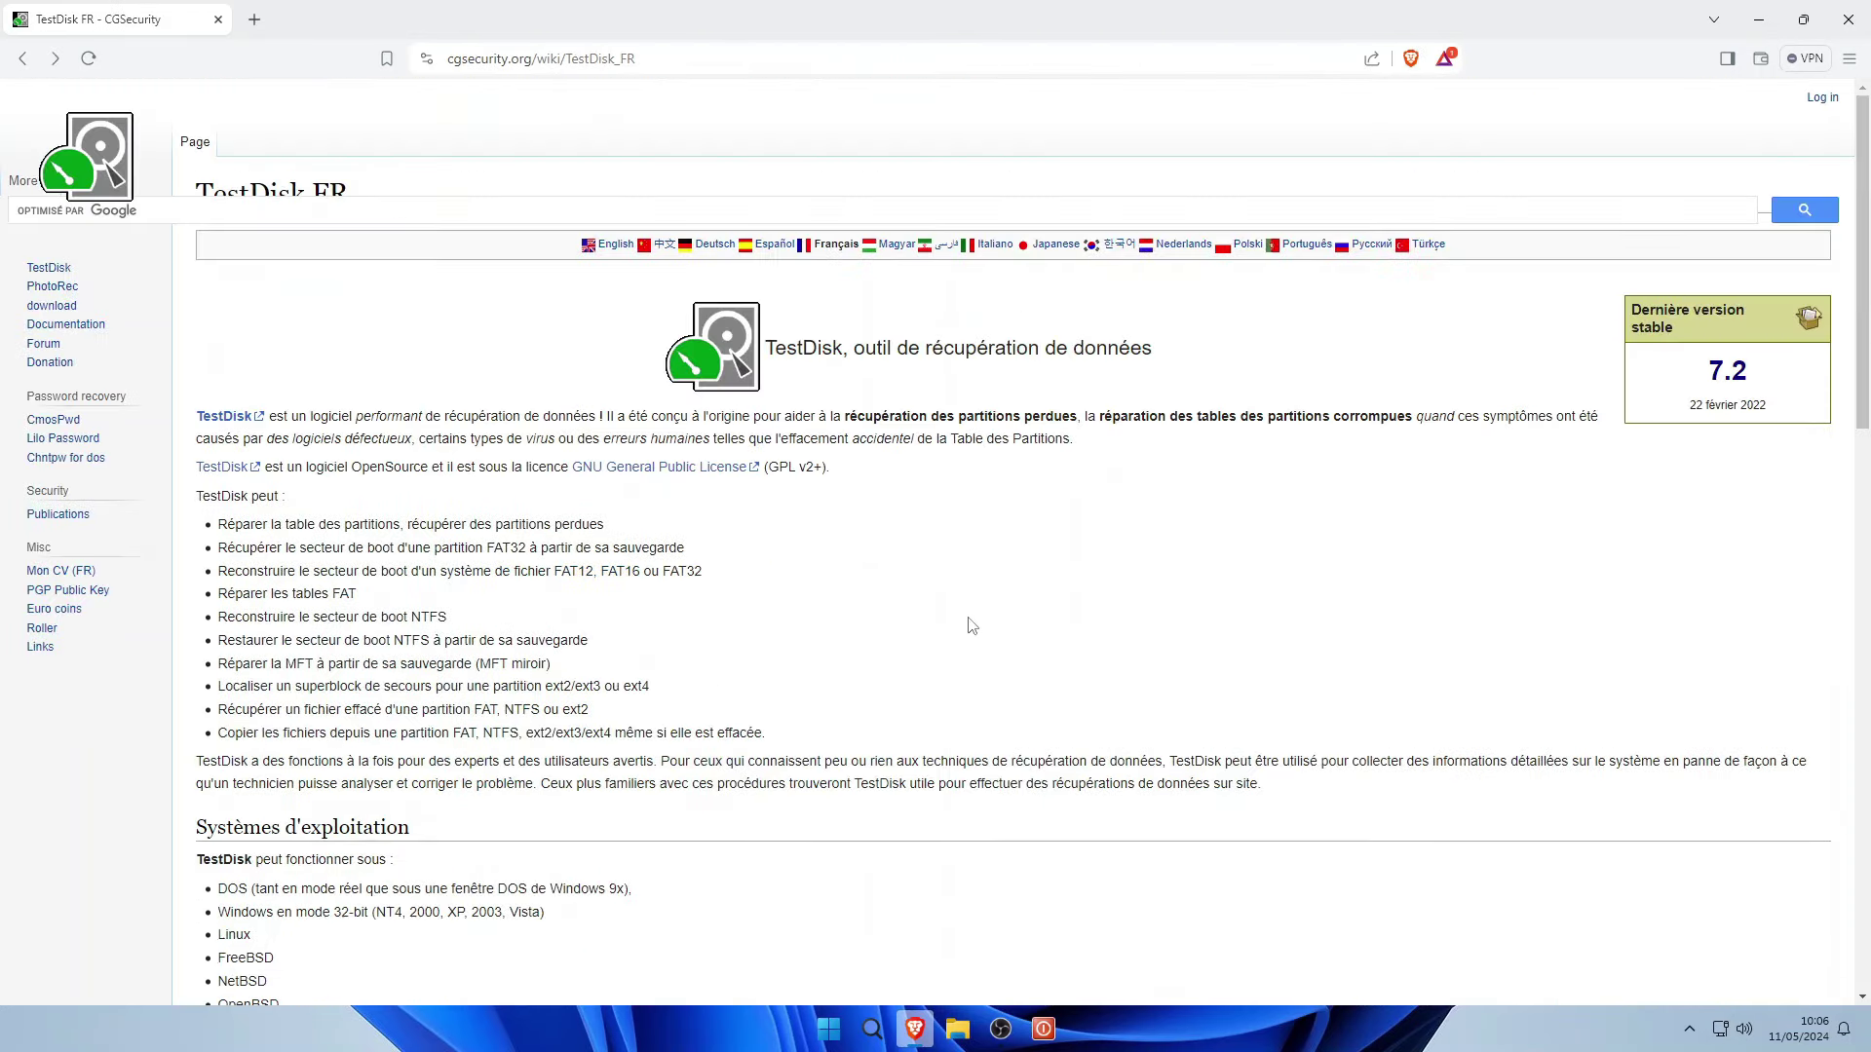
Download the stable TestDisk 7.2 for Windows as testdisk-7.2.win.zip into the Téléchargements folder and close the browser.
click(1739, 375)
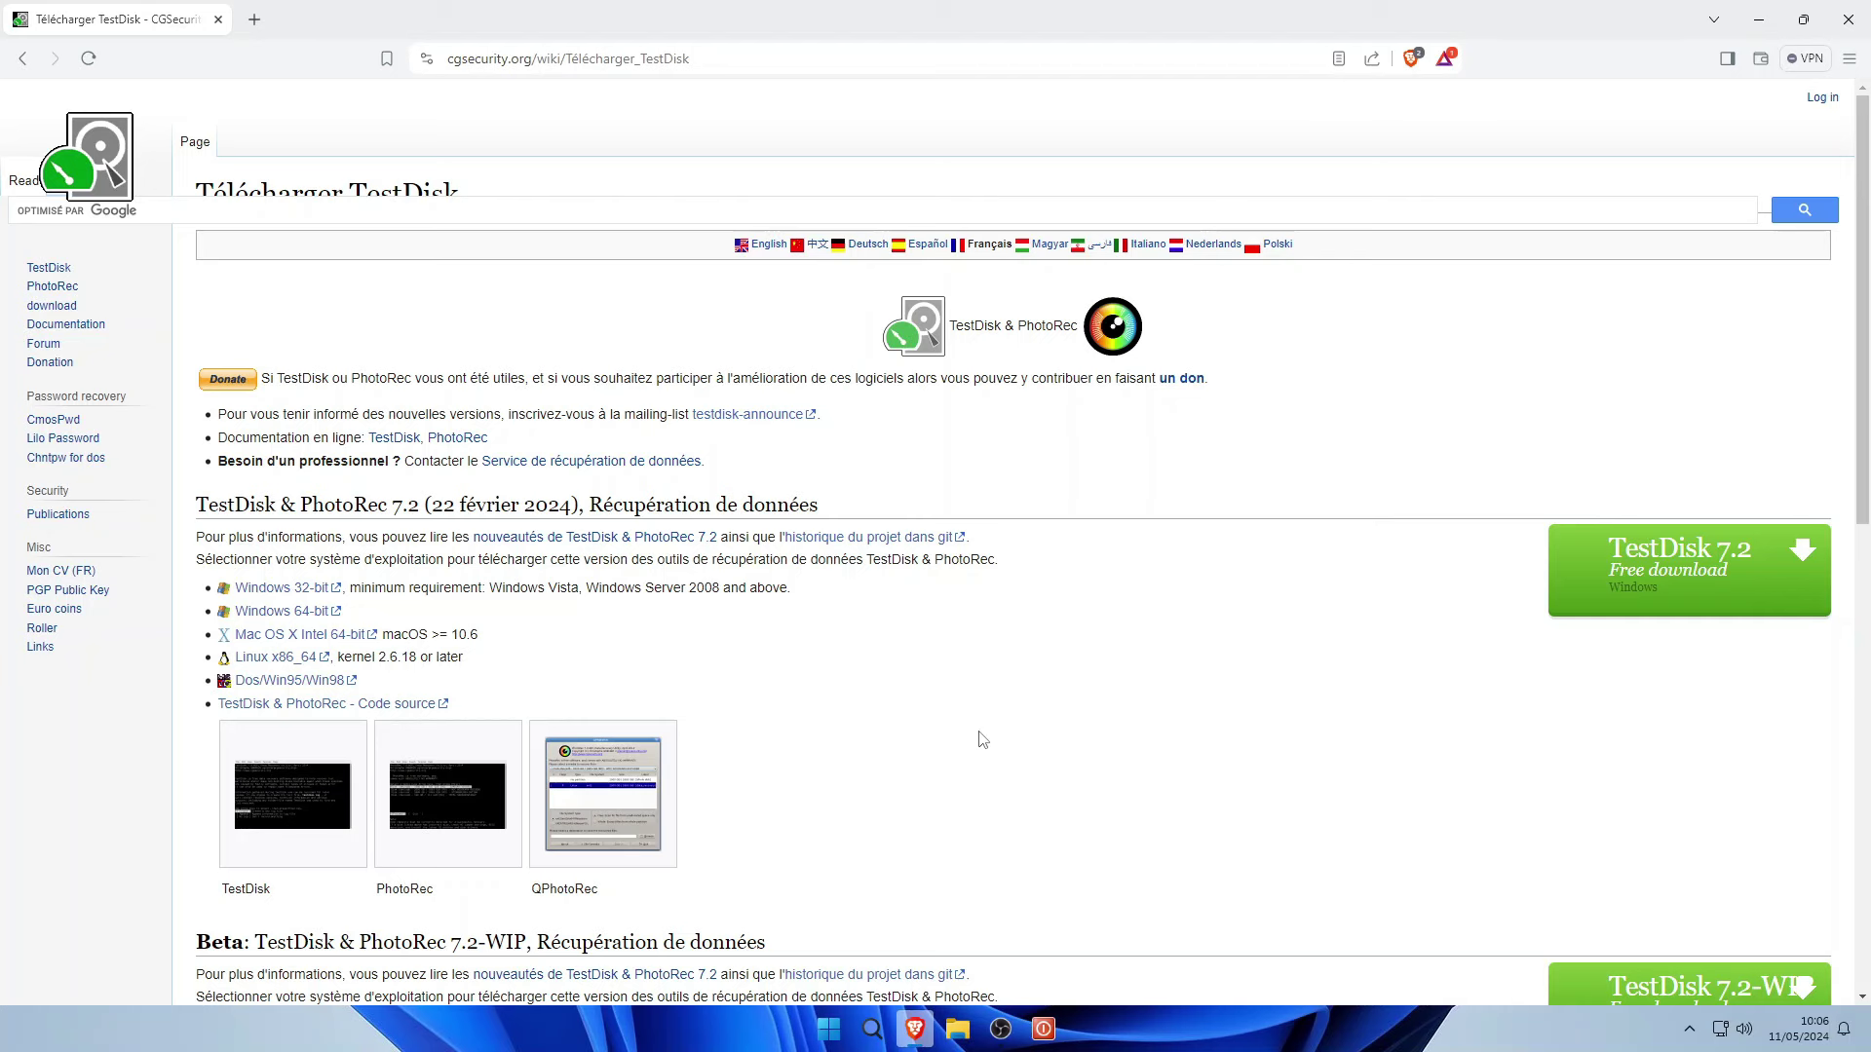
click(1702, 578)
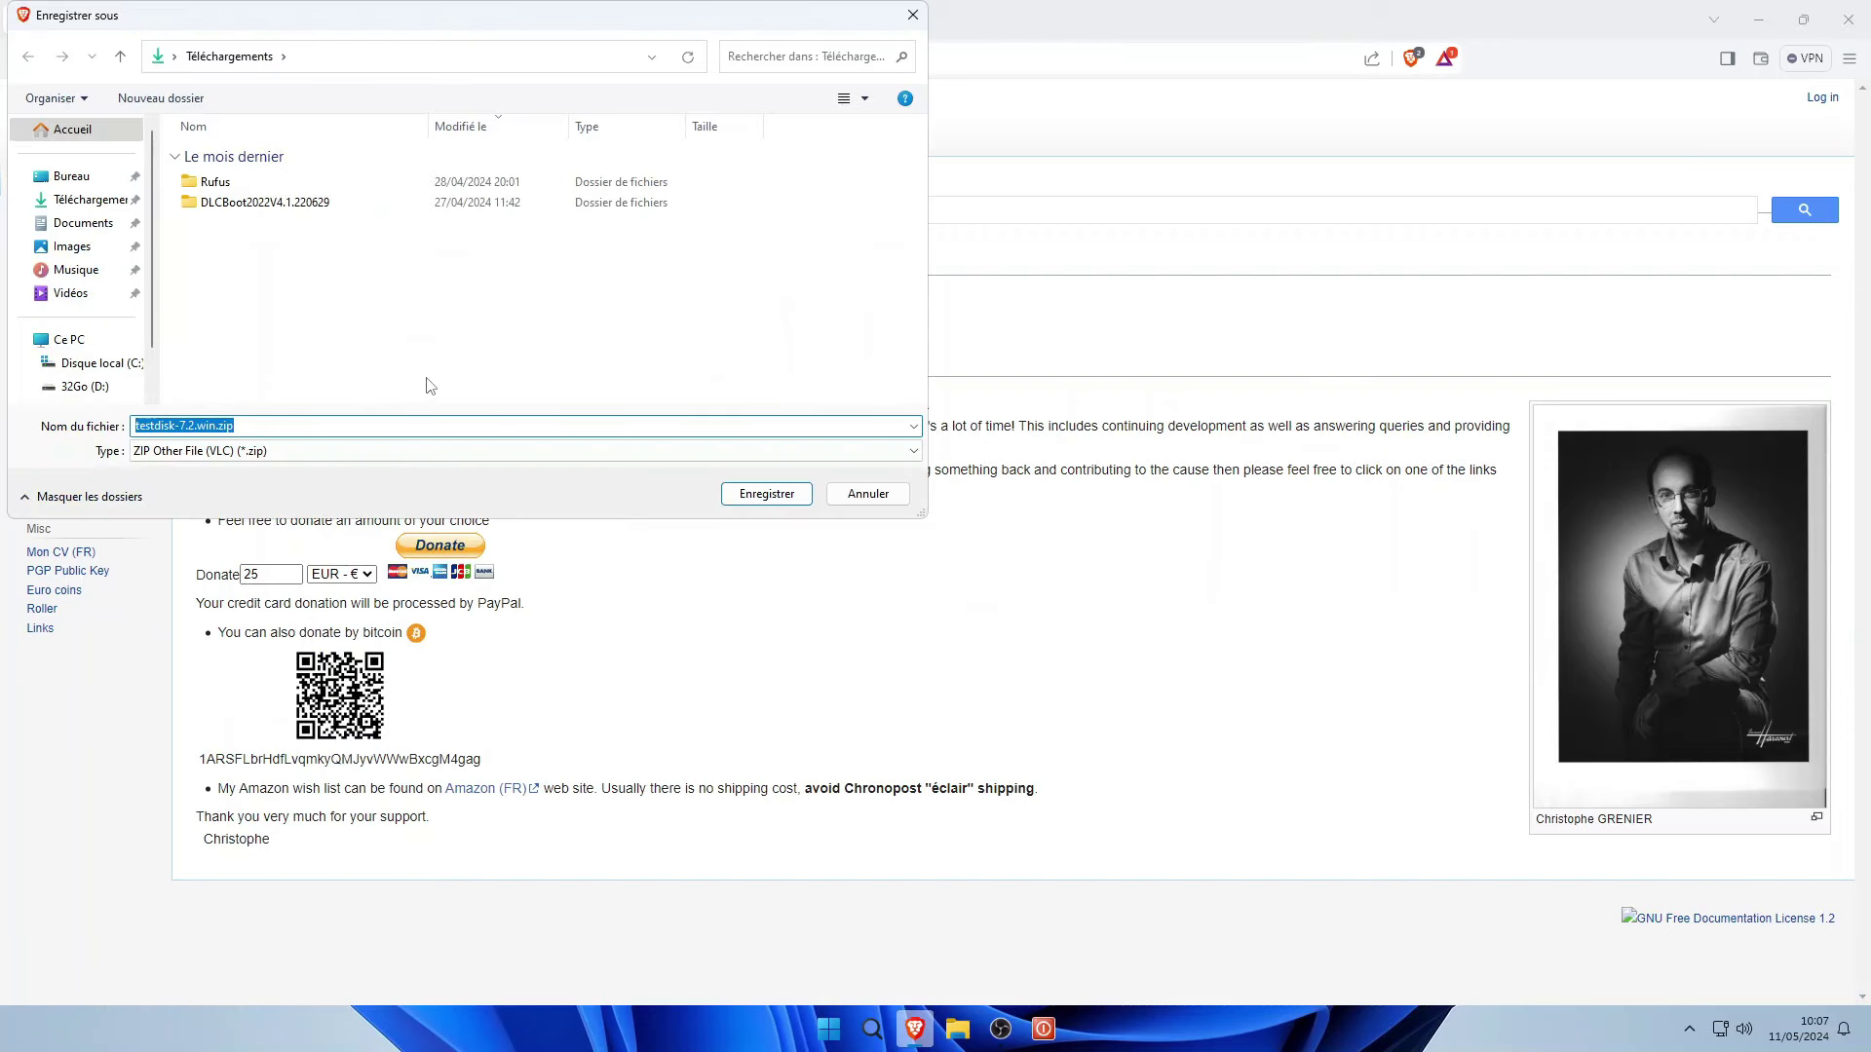
click(767, 493)
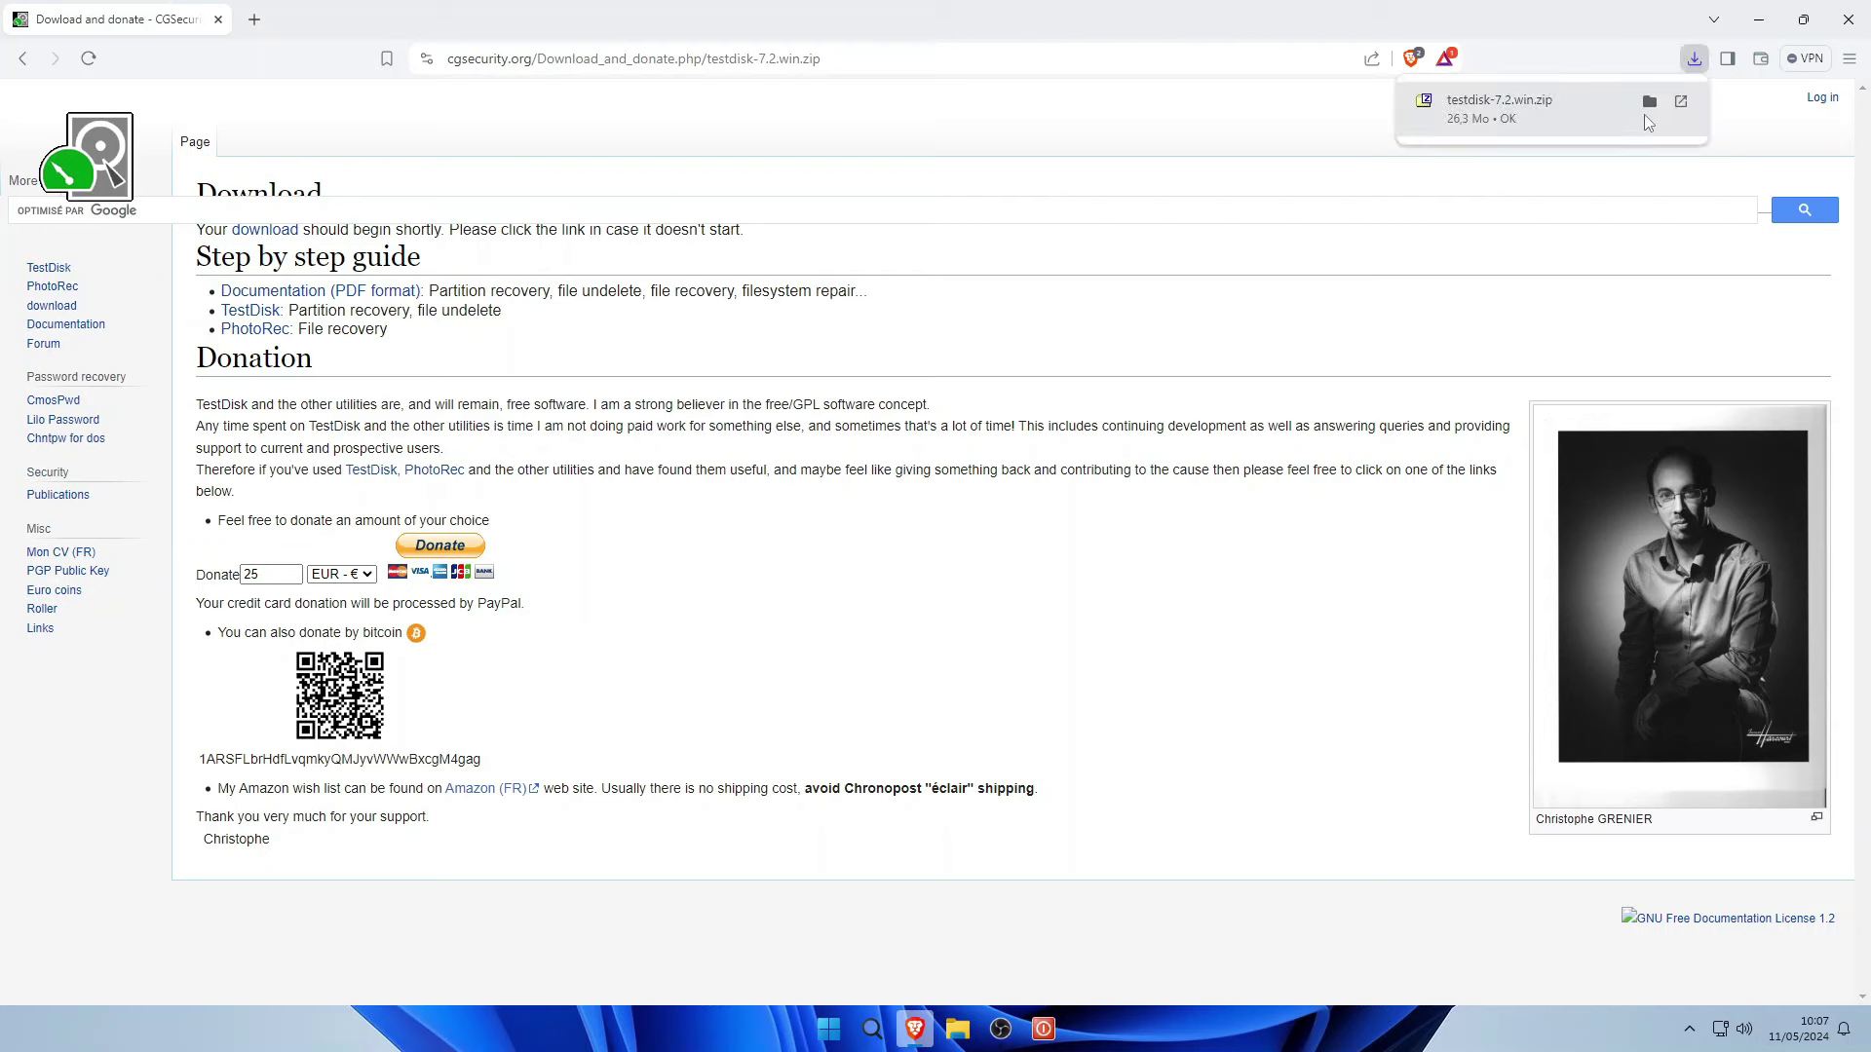
click(1855, 13)
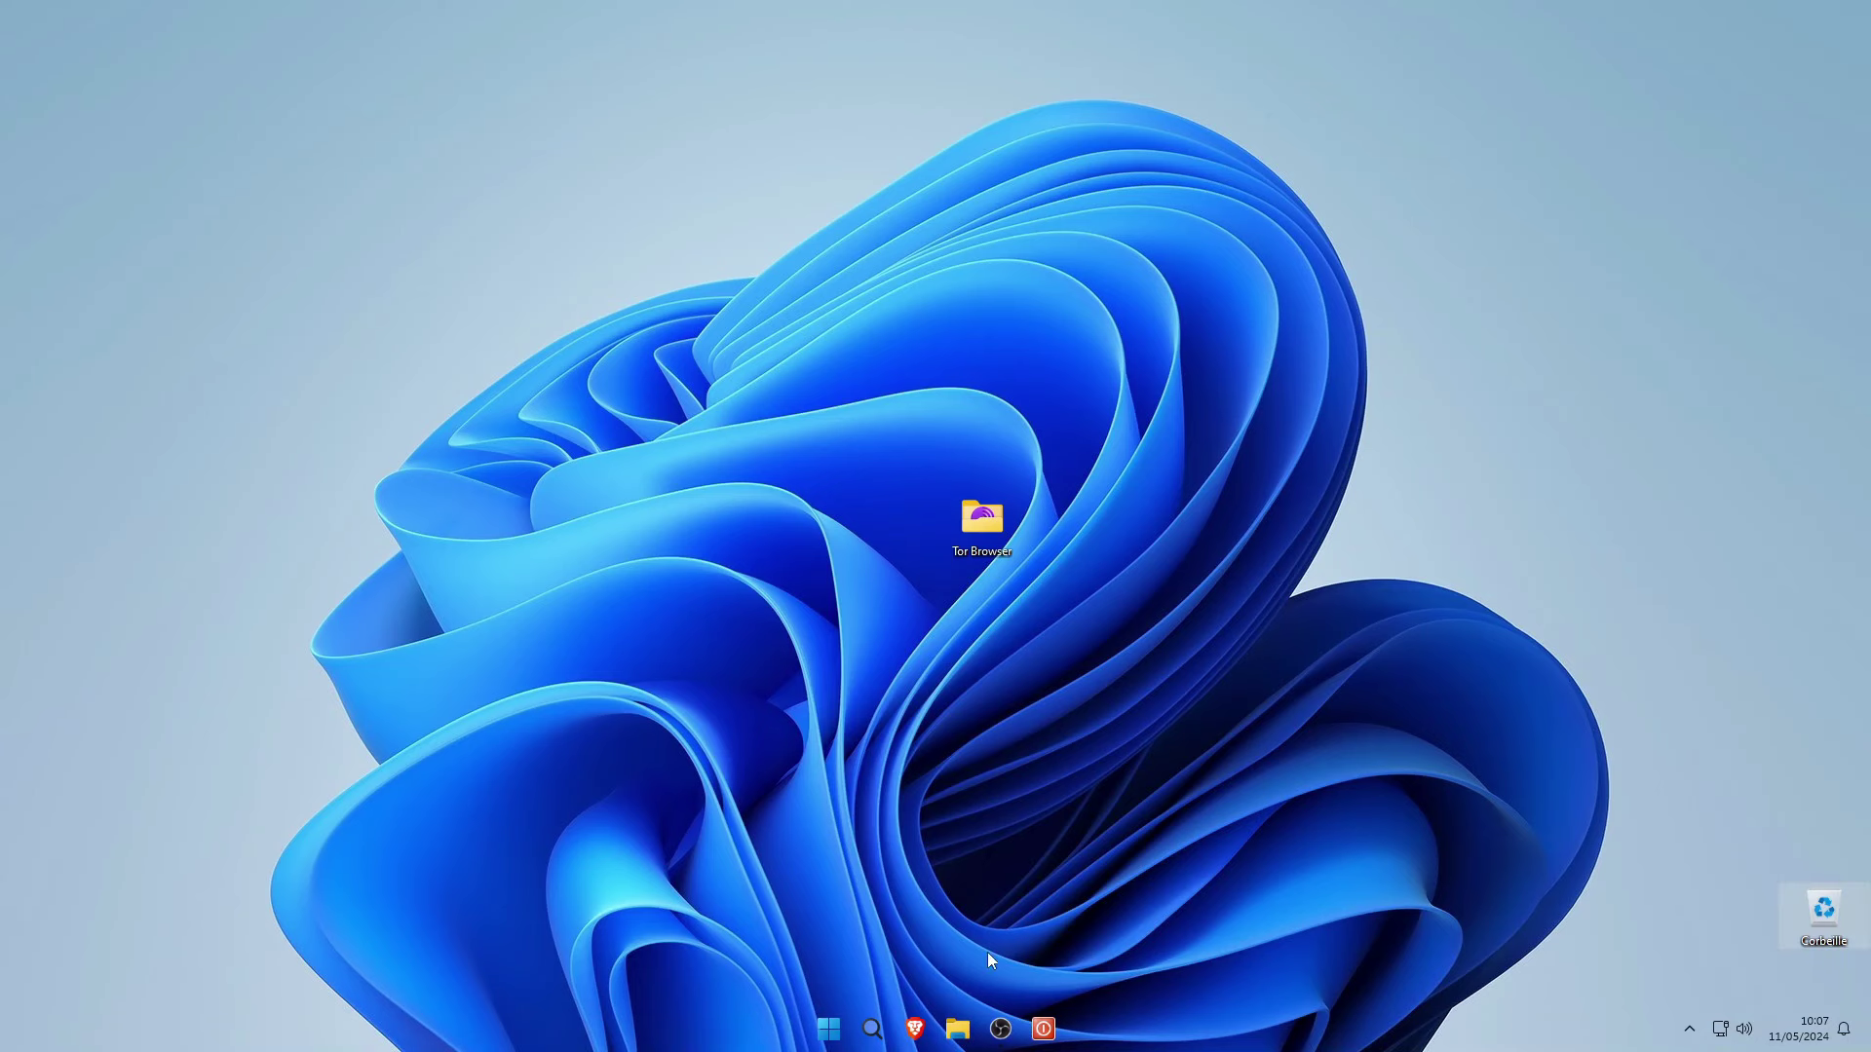
In File Explorer, extract testdisk-7.2.win.zip from Téléchargements into its own testdisk-7.2.win folder with 7-Zip.
click(950, 1039)
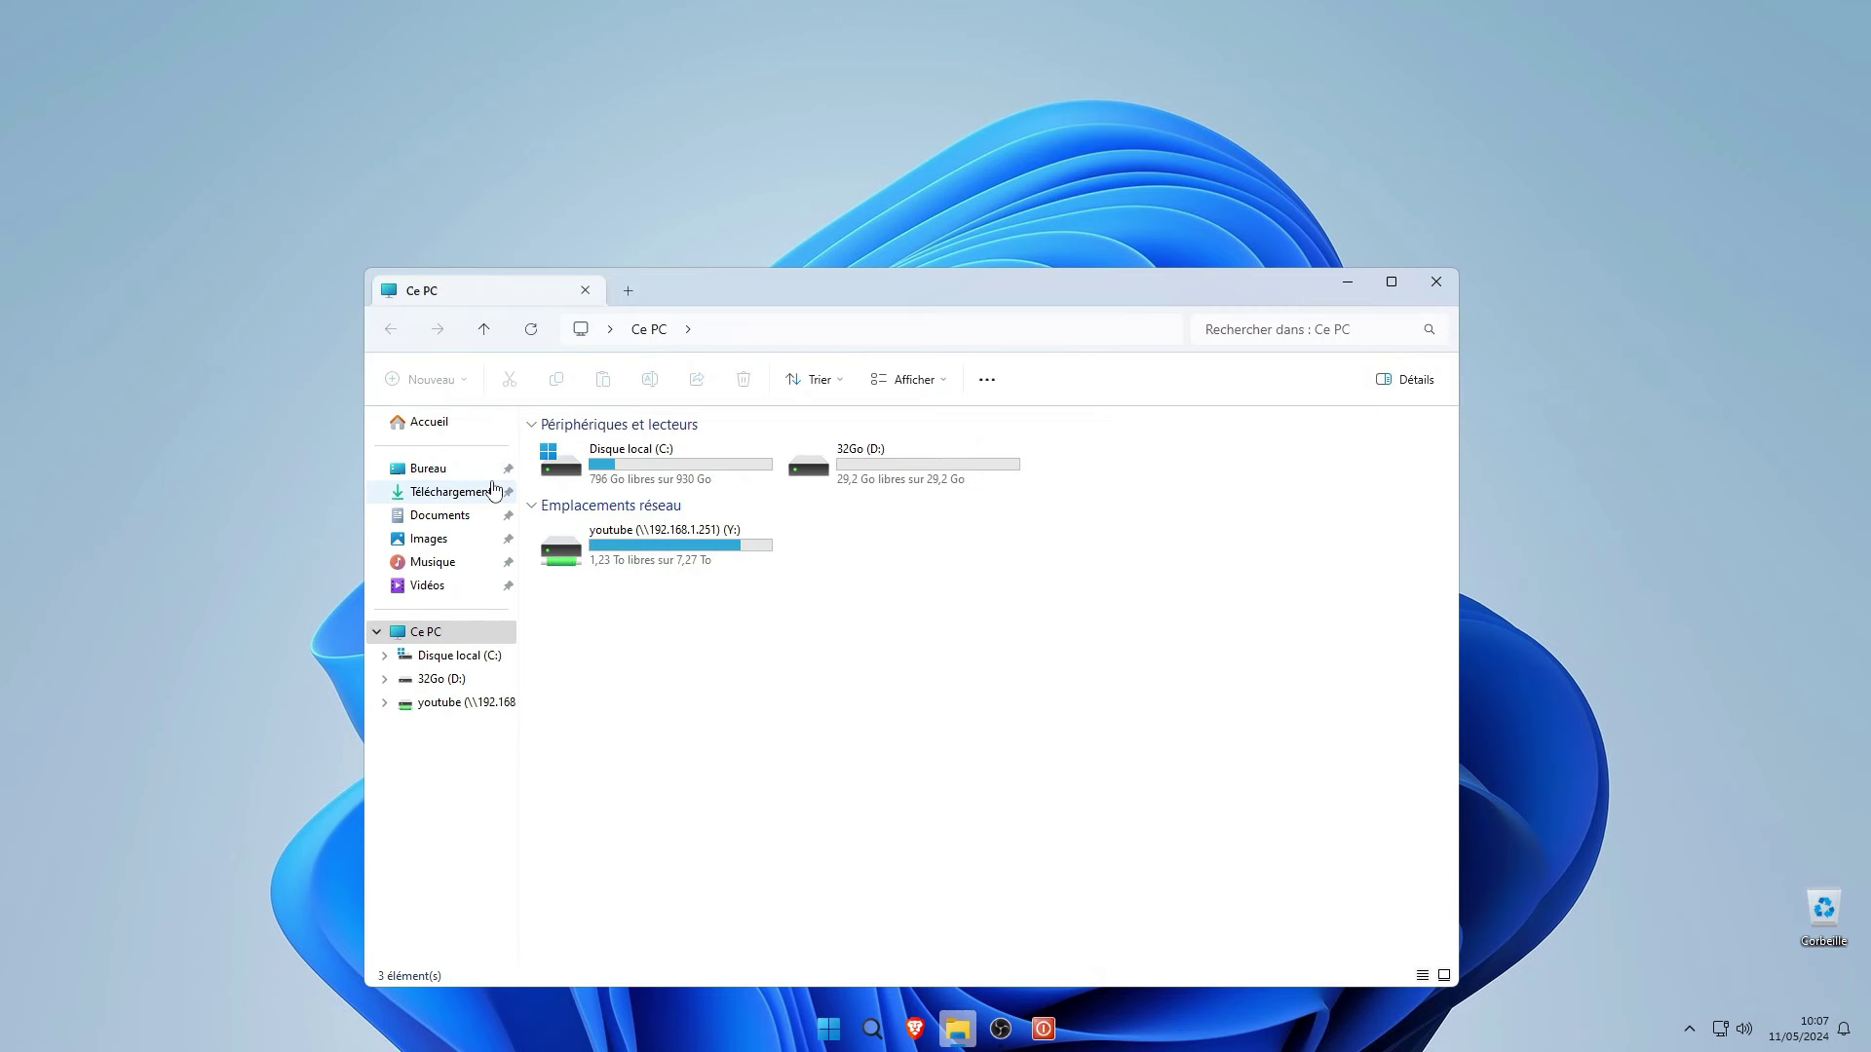
click(495, 489)
click(587, 455)
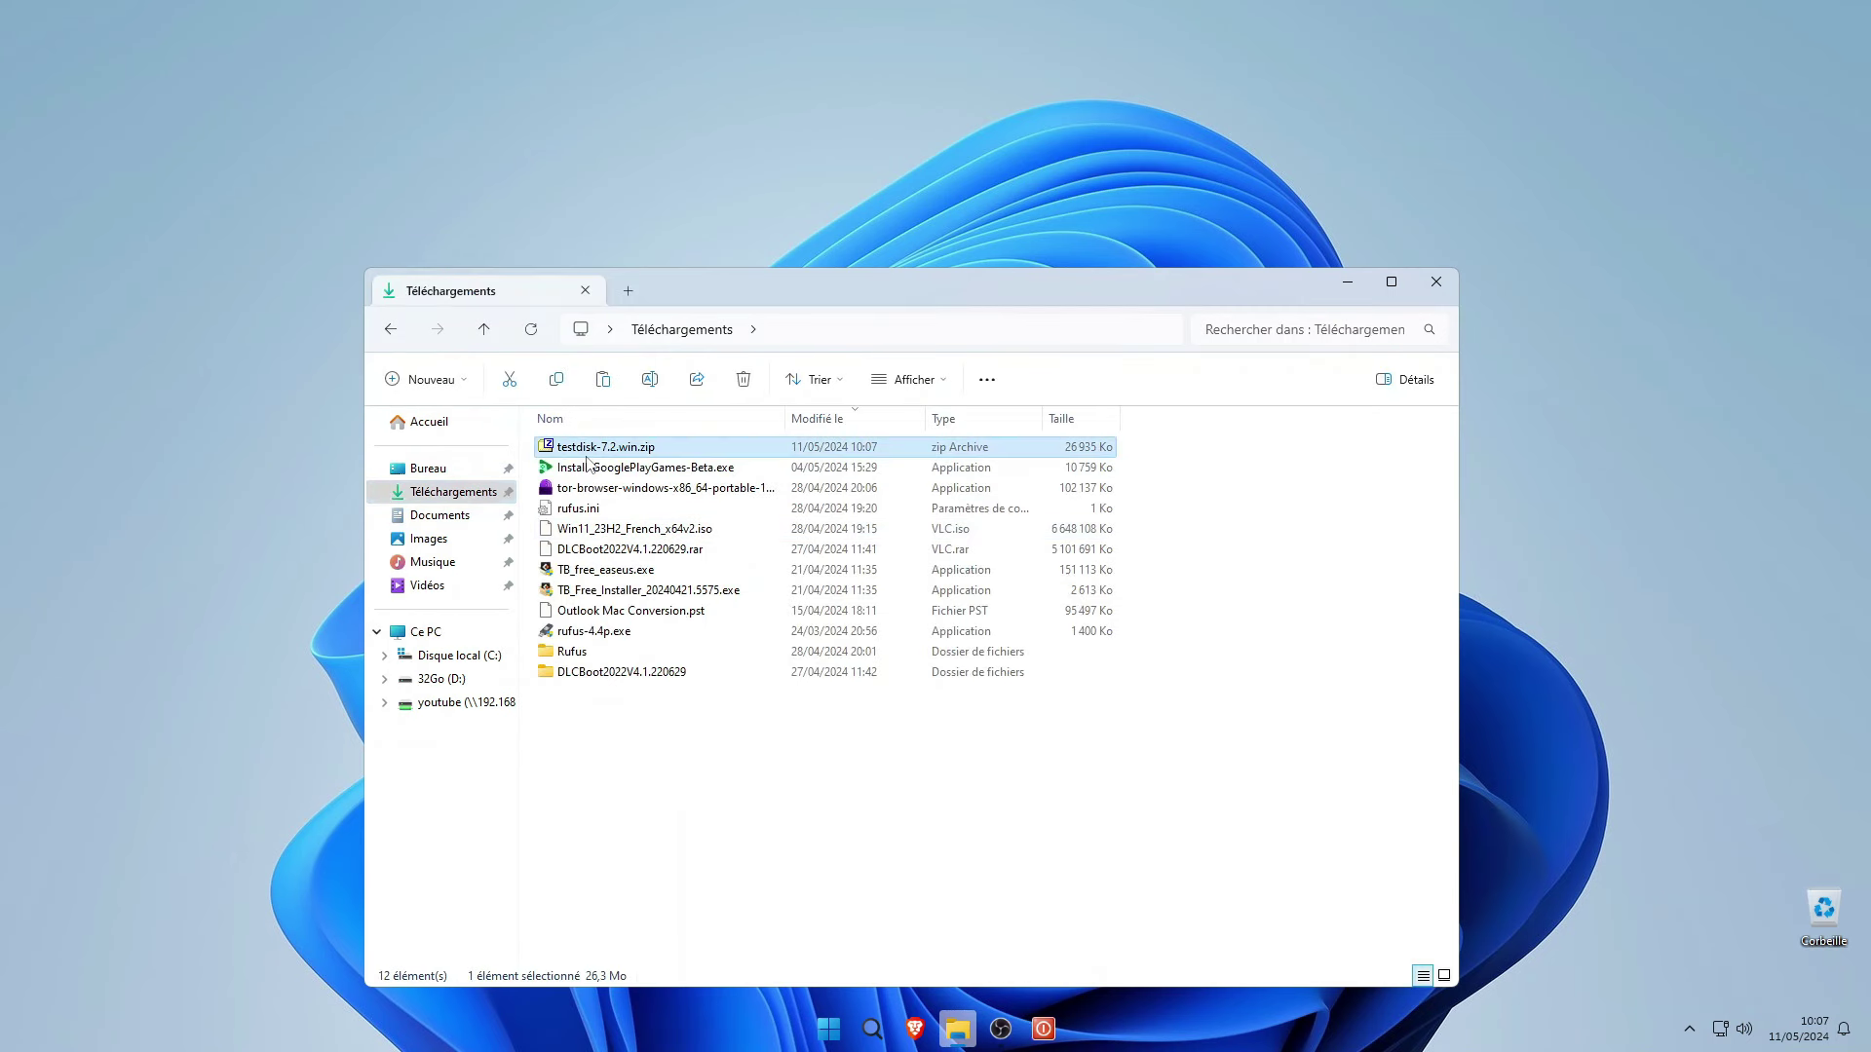
right_click(639, 453)
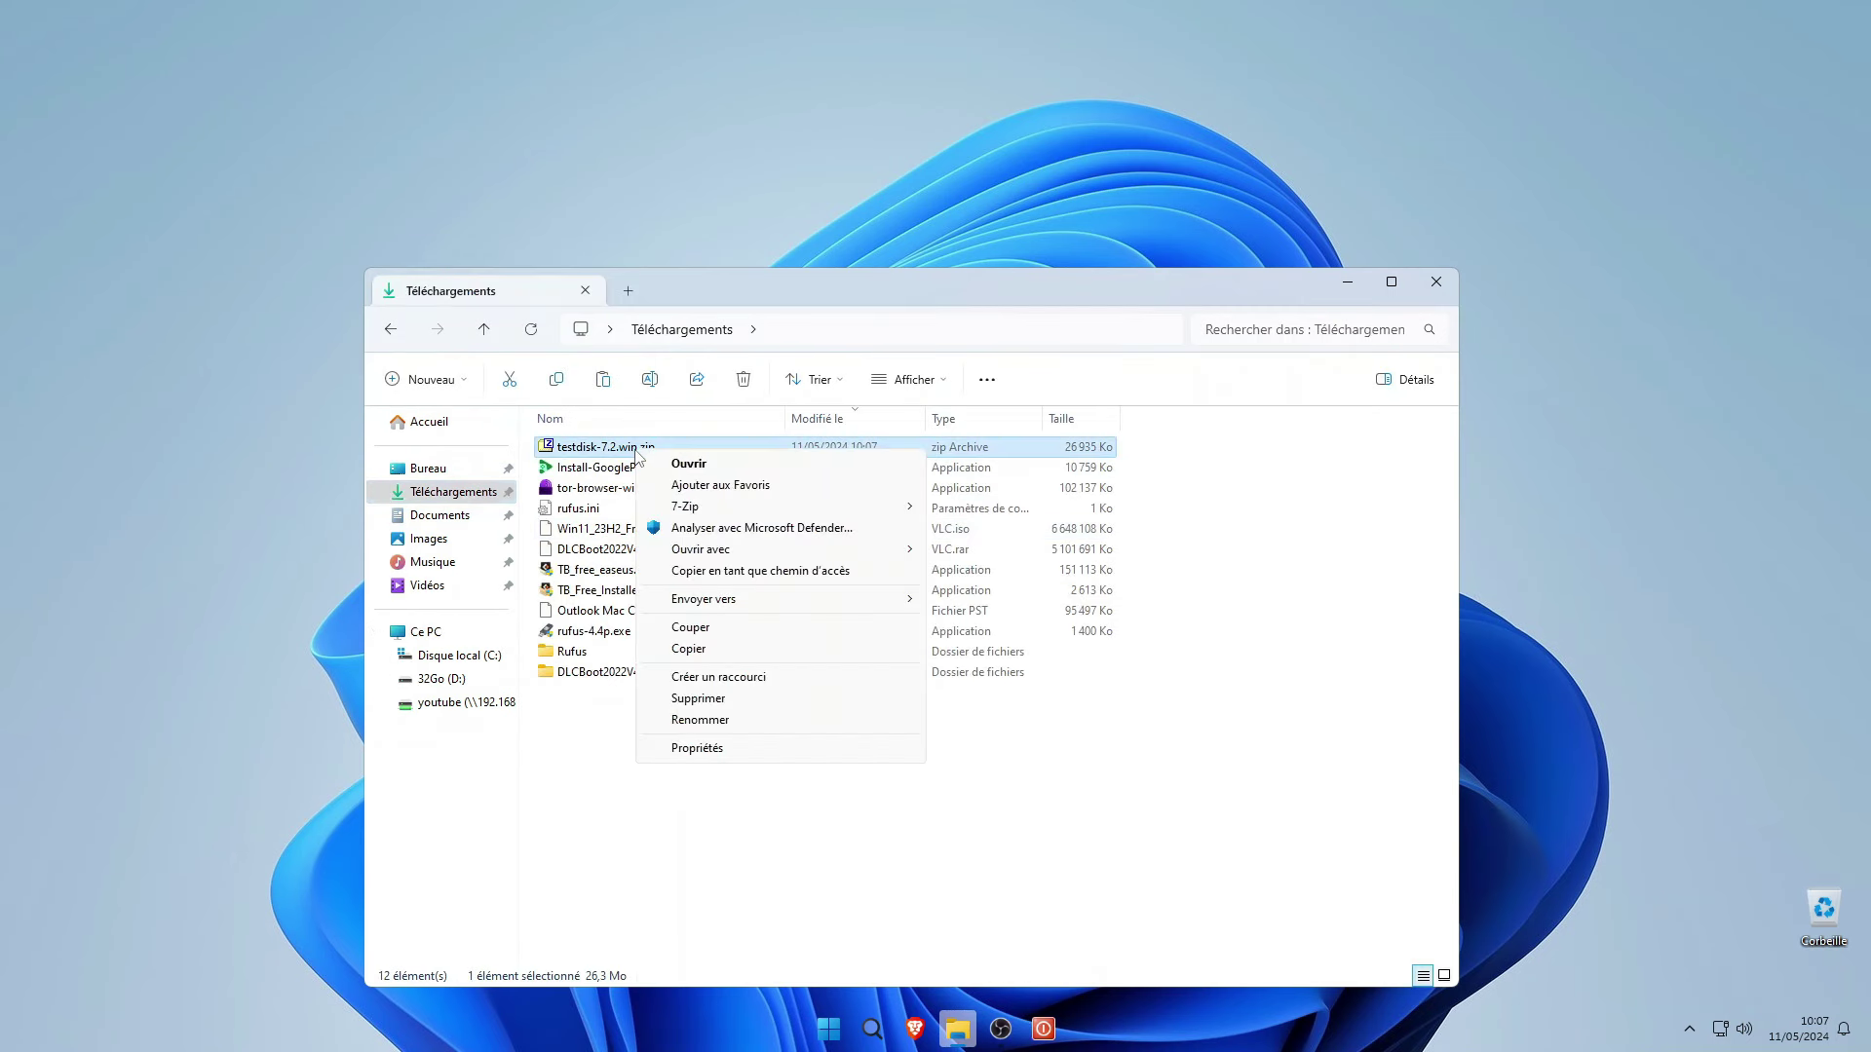
mouse_move(757, 508)
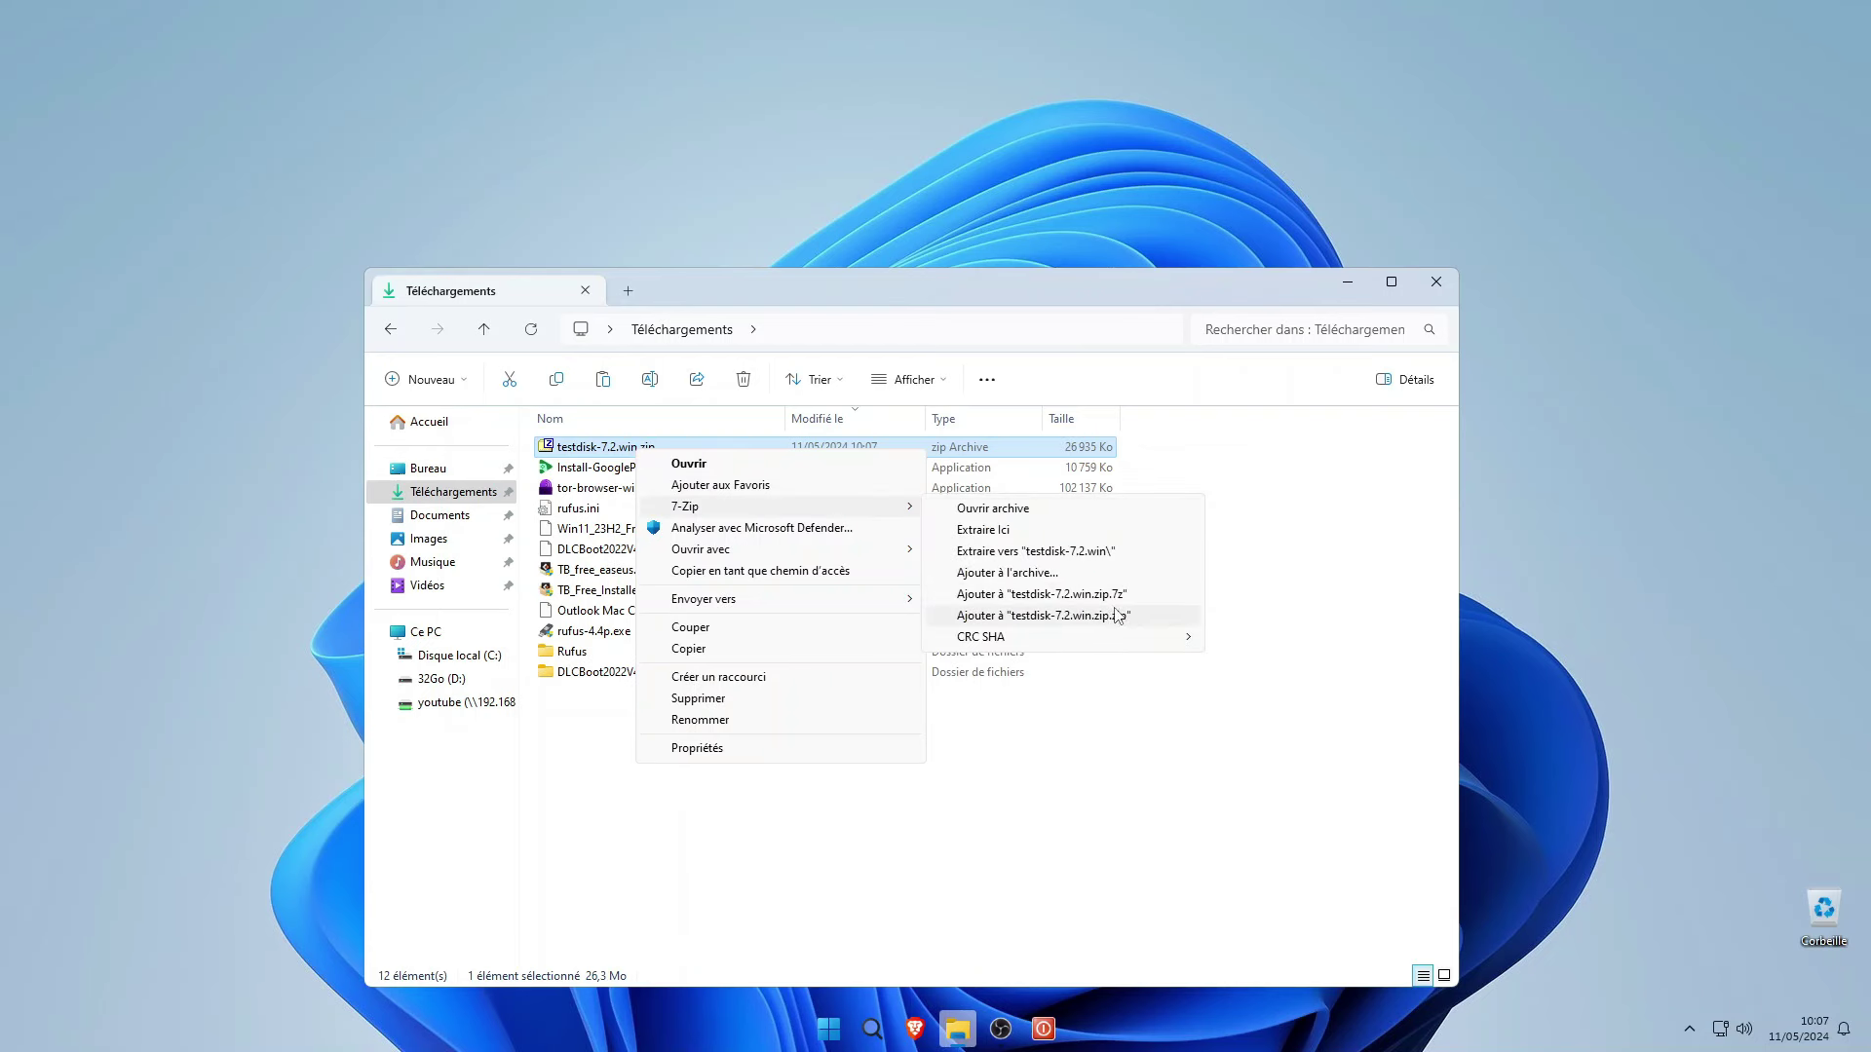
click(1035, 552)
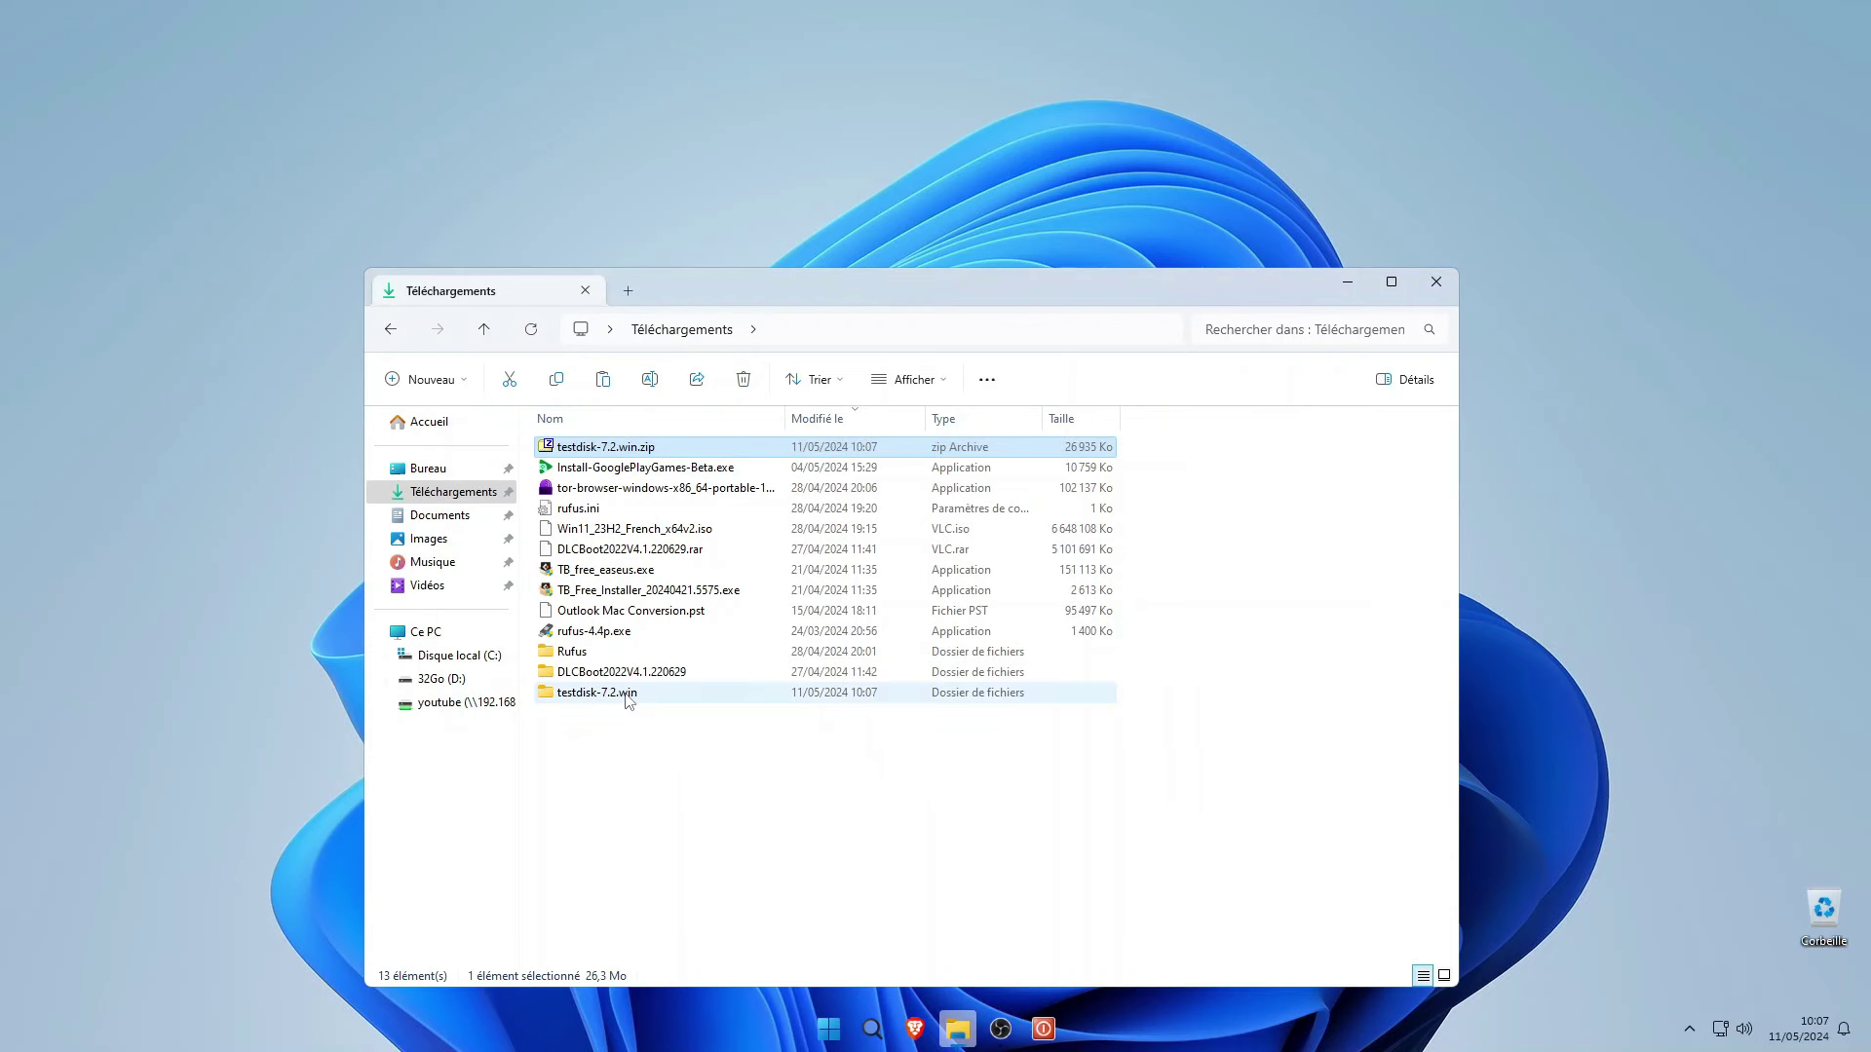
Look through the files in the extracted testdisk-7.2 folder and return to the Téléchargements folder.
click(627, 695)
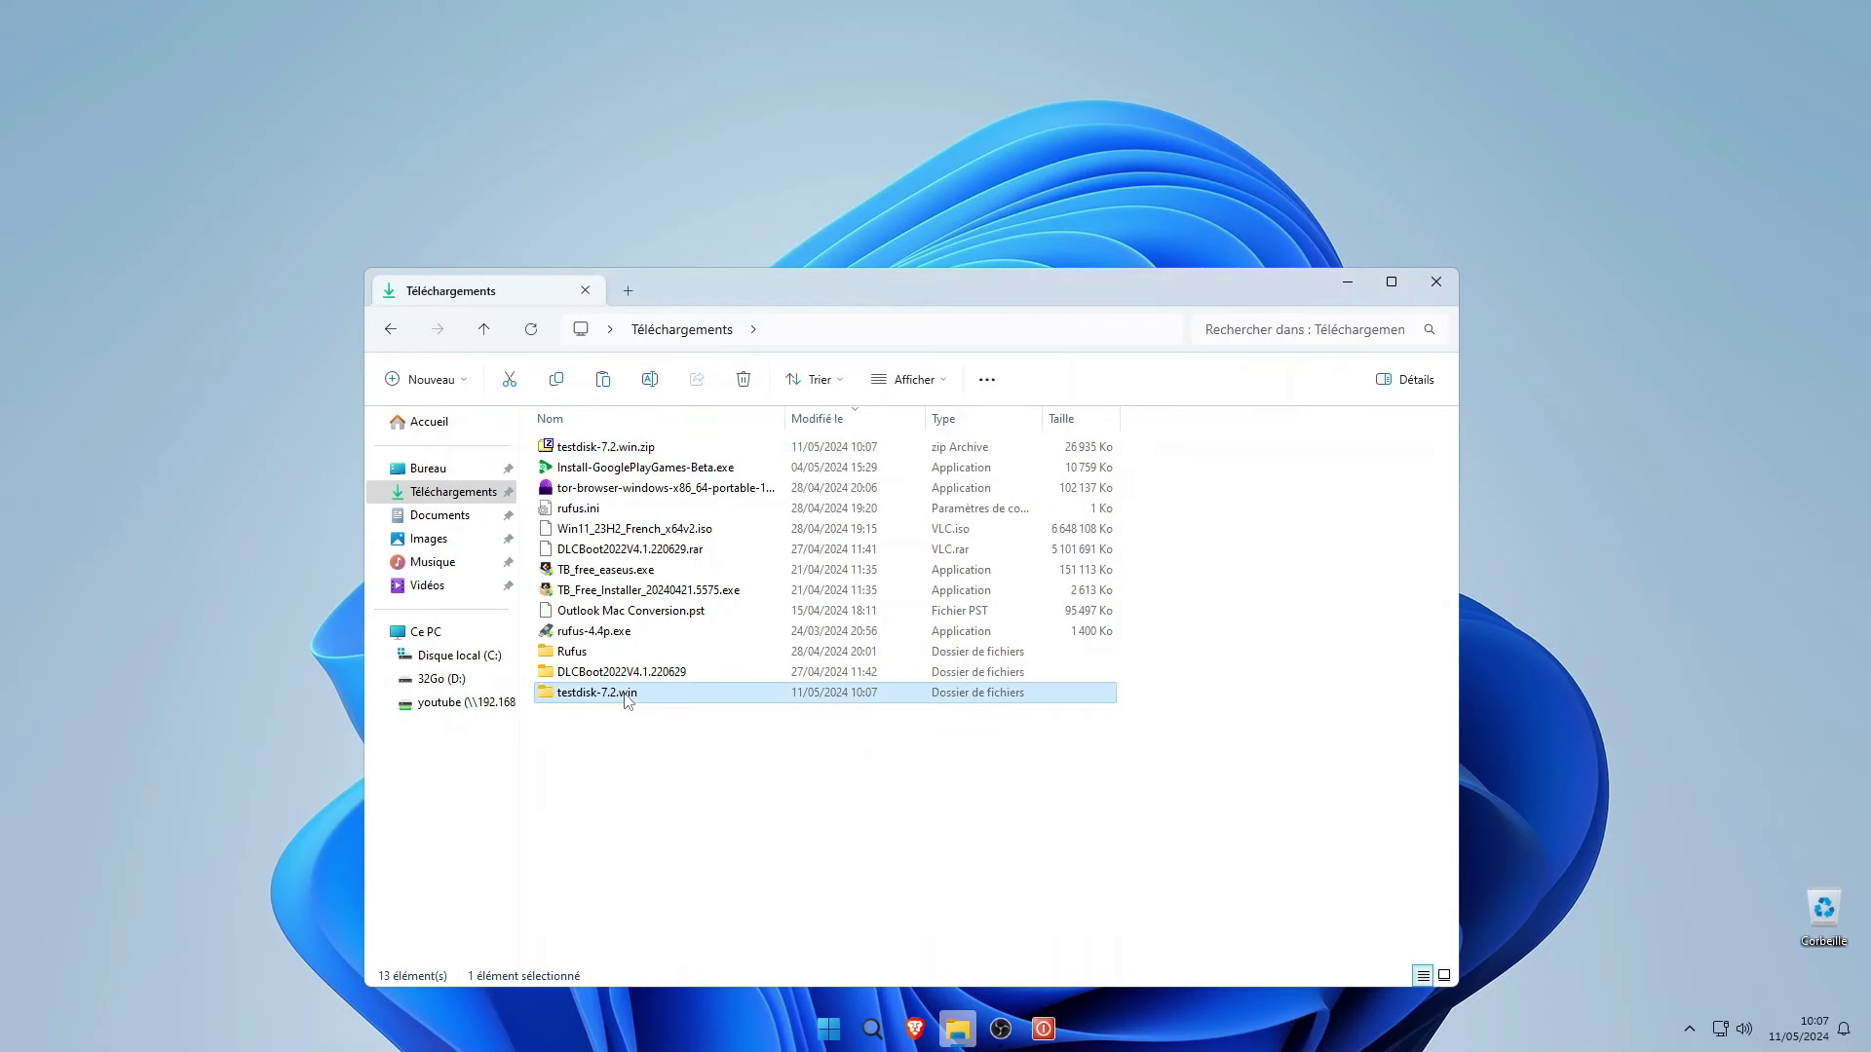
double_click(627, 695)
click(616, 476)
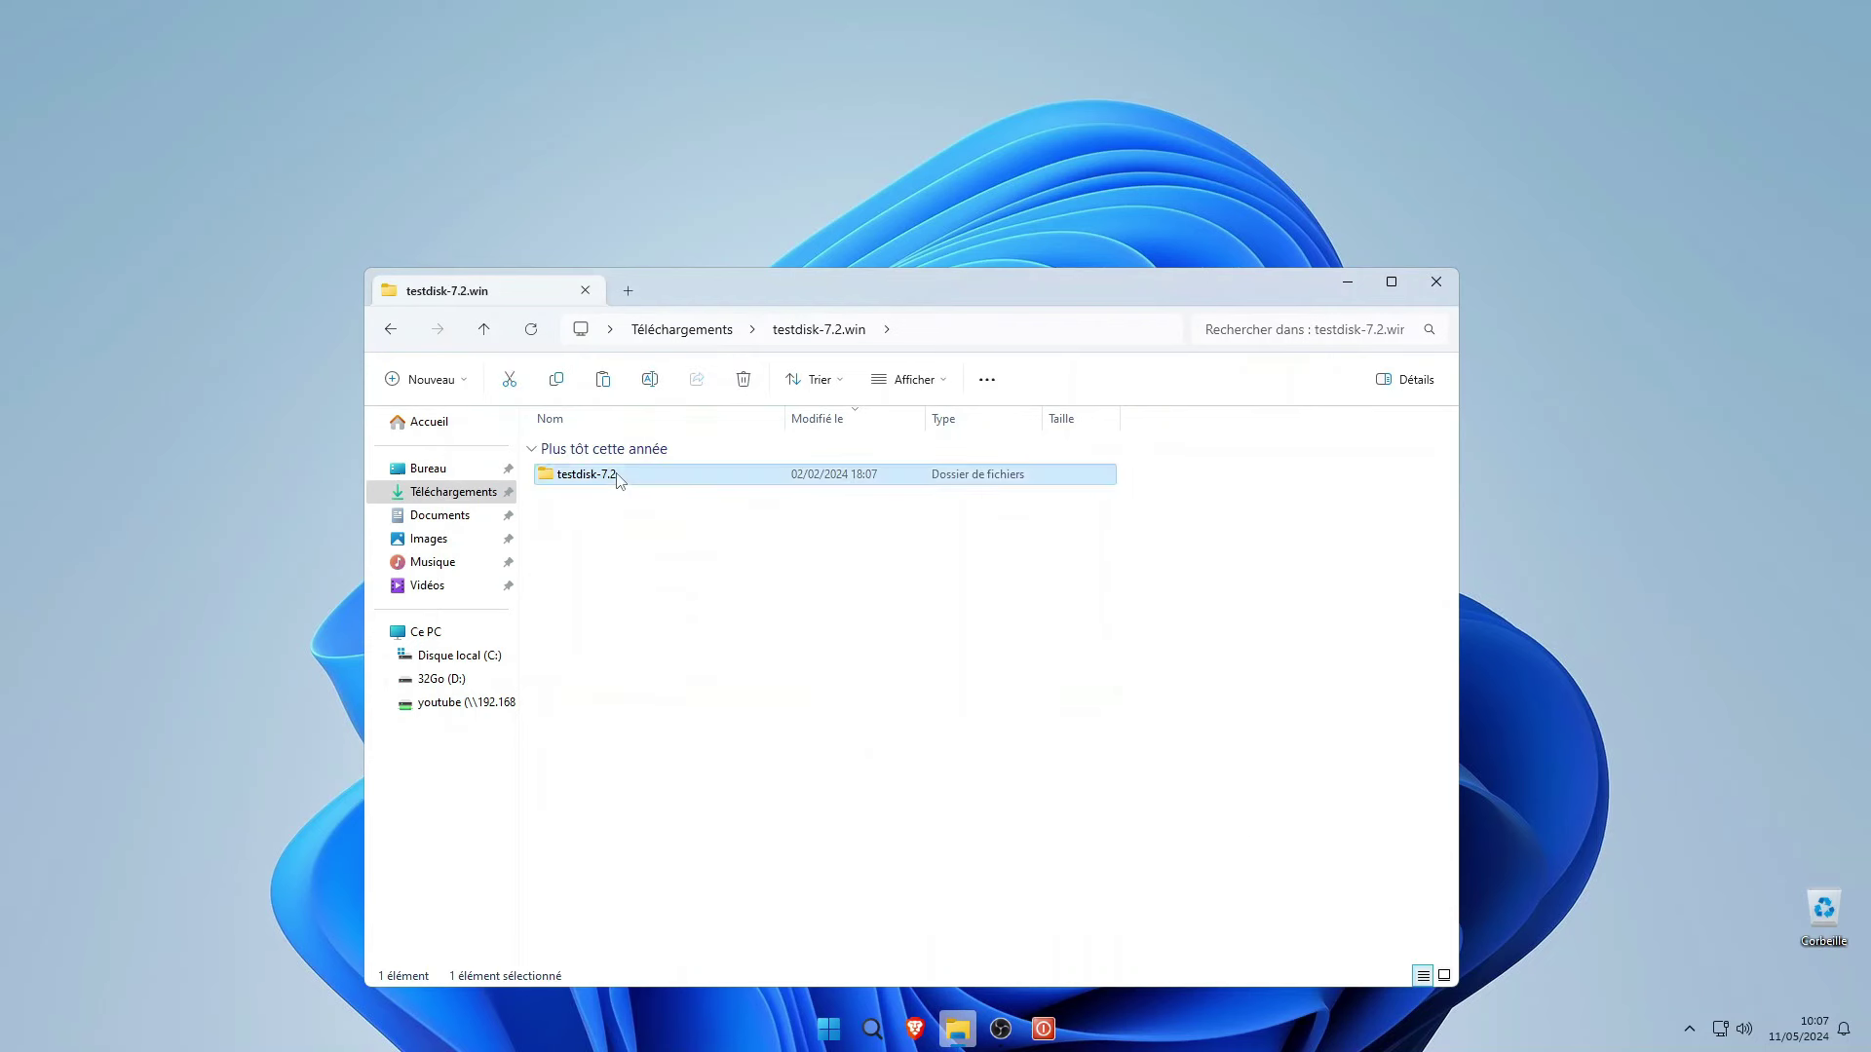
double_click(617, 476)
scroll(668, 721, down, 5)
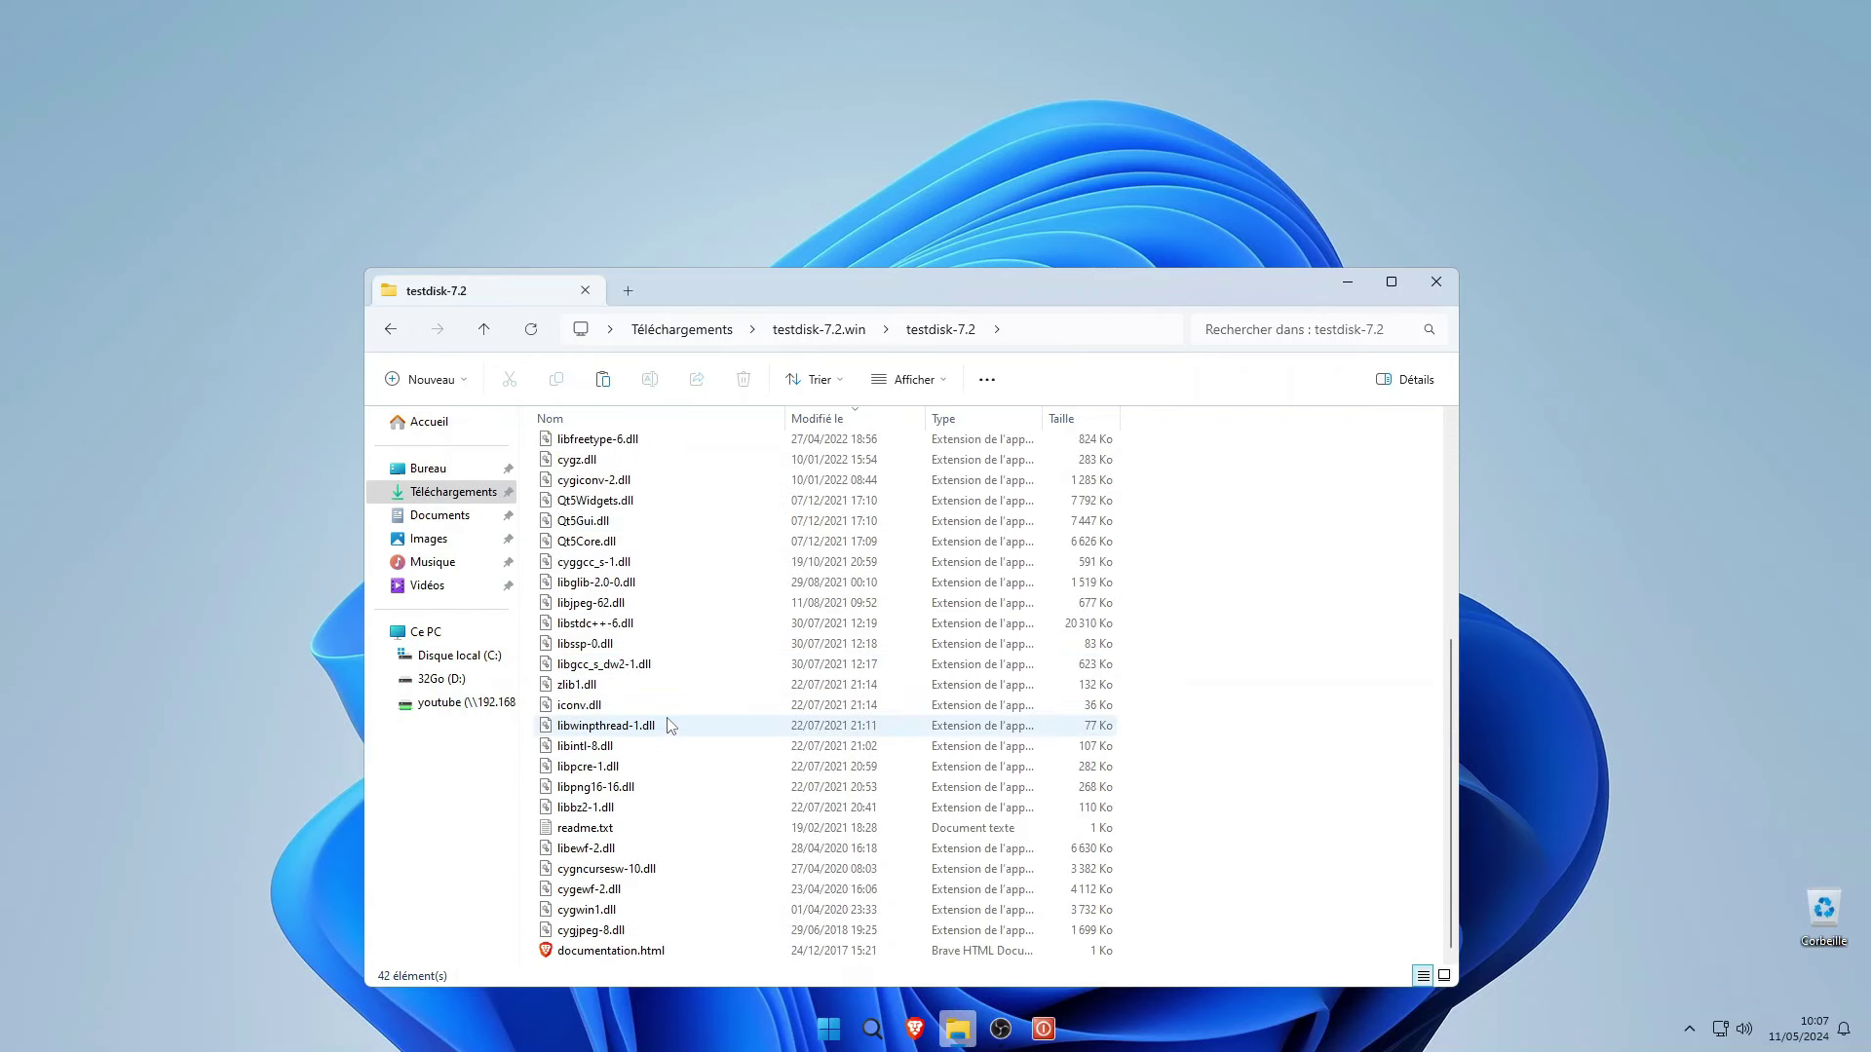
scroll(669, 721, up, 5)
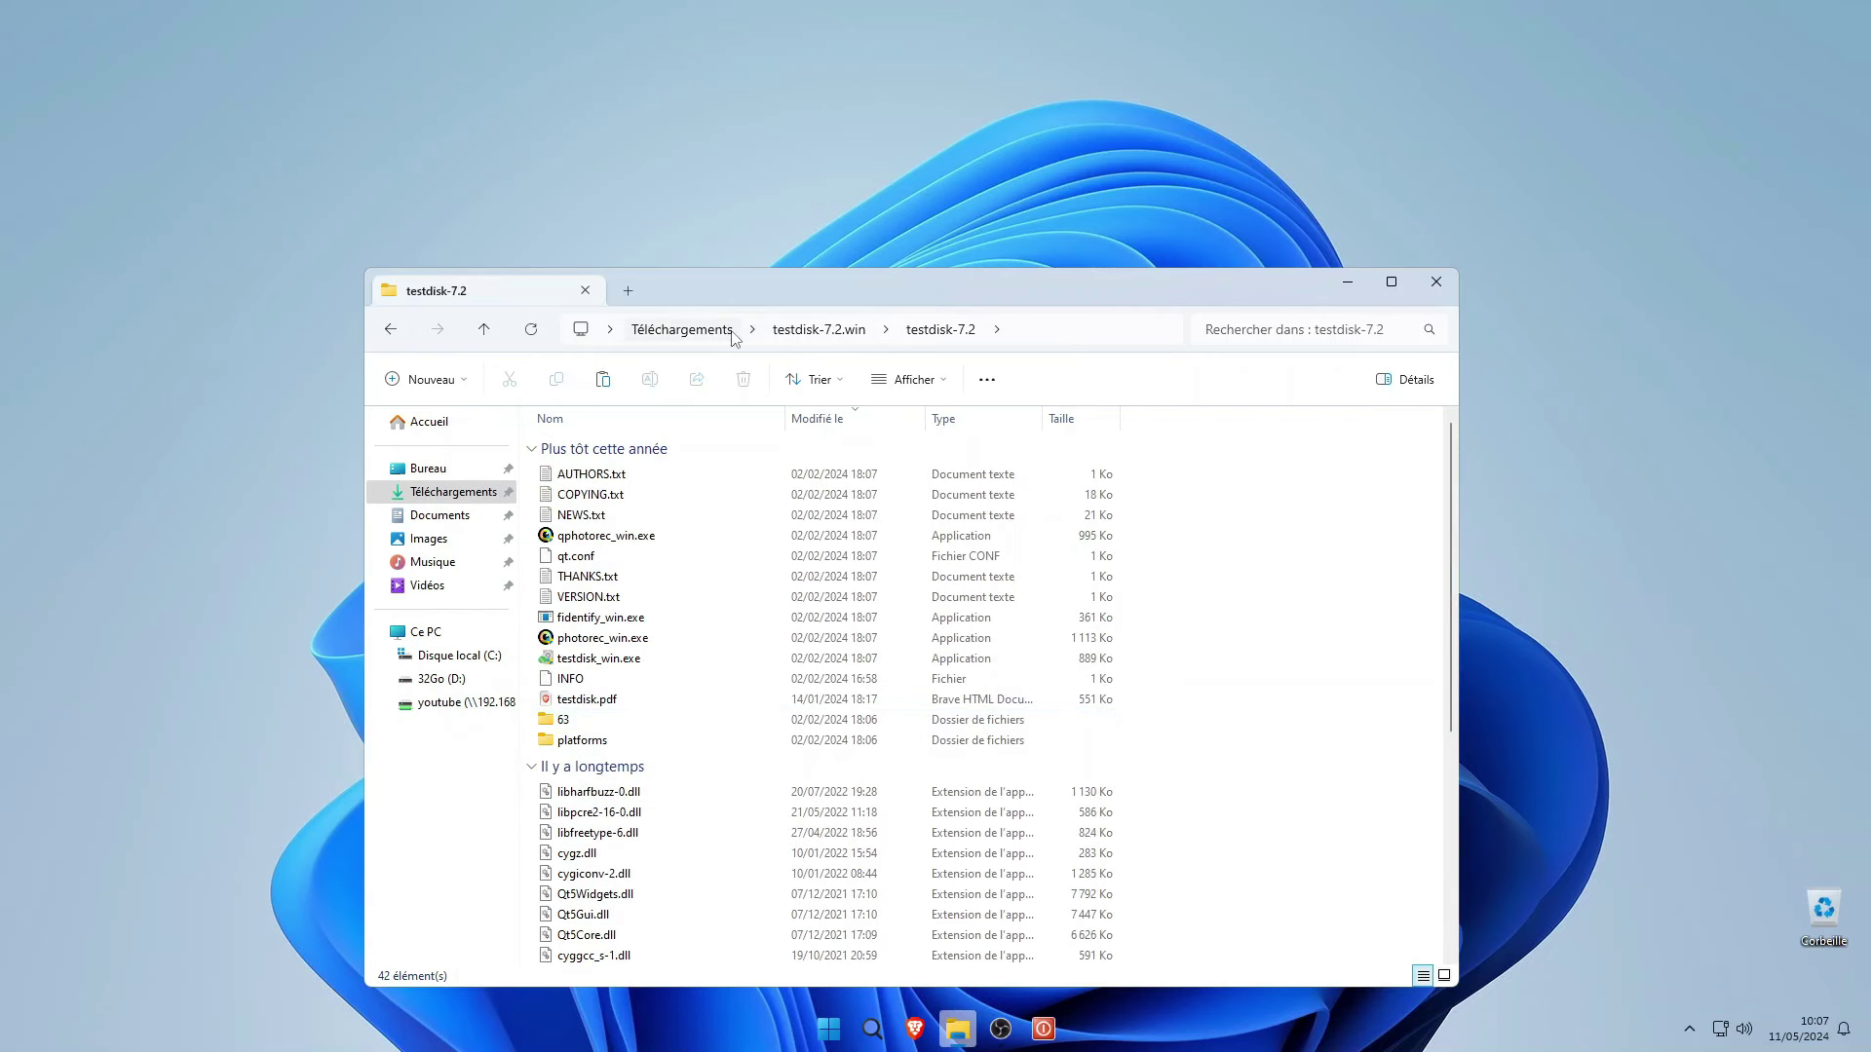
click(780, 337)
click(703, 333)
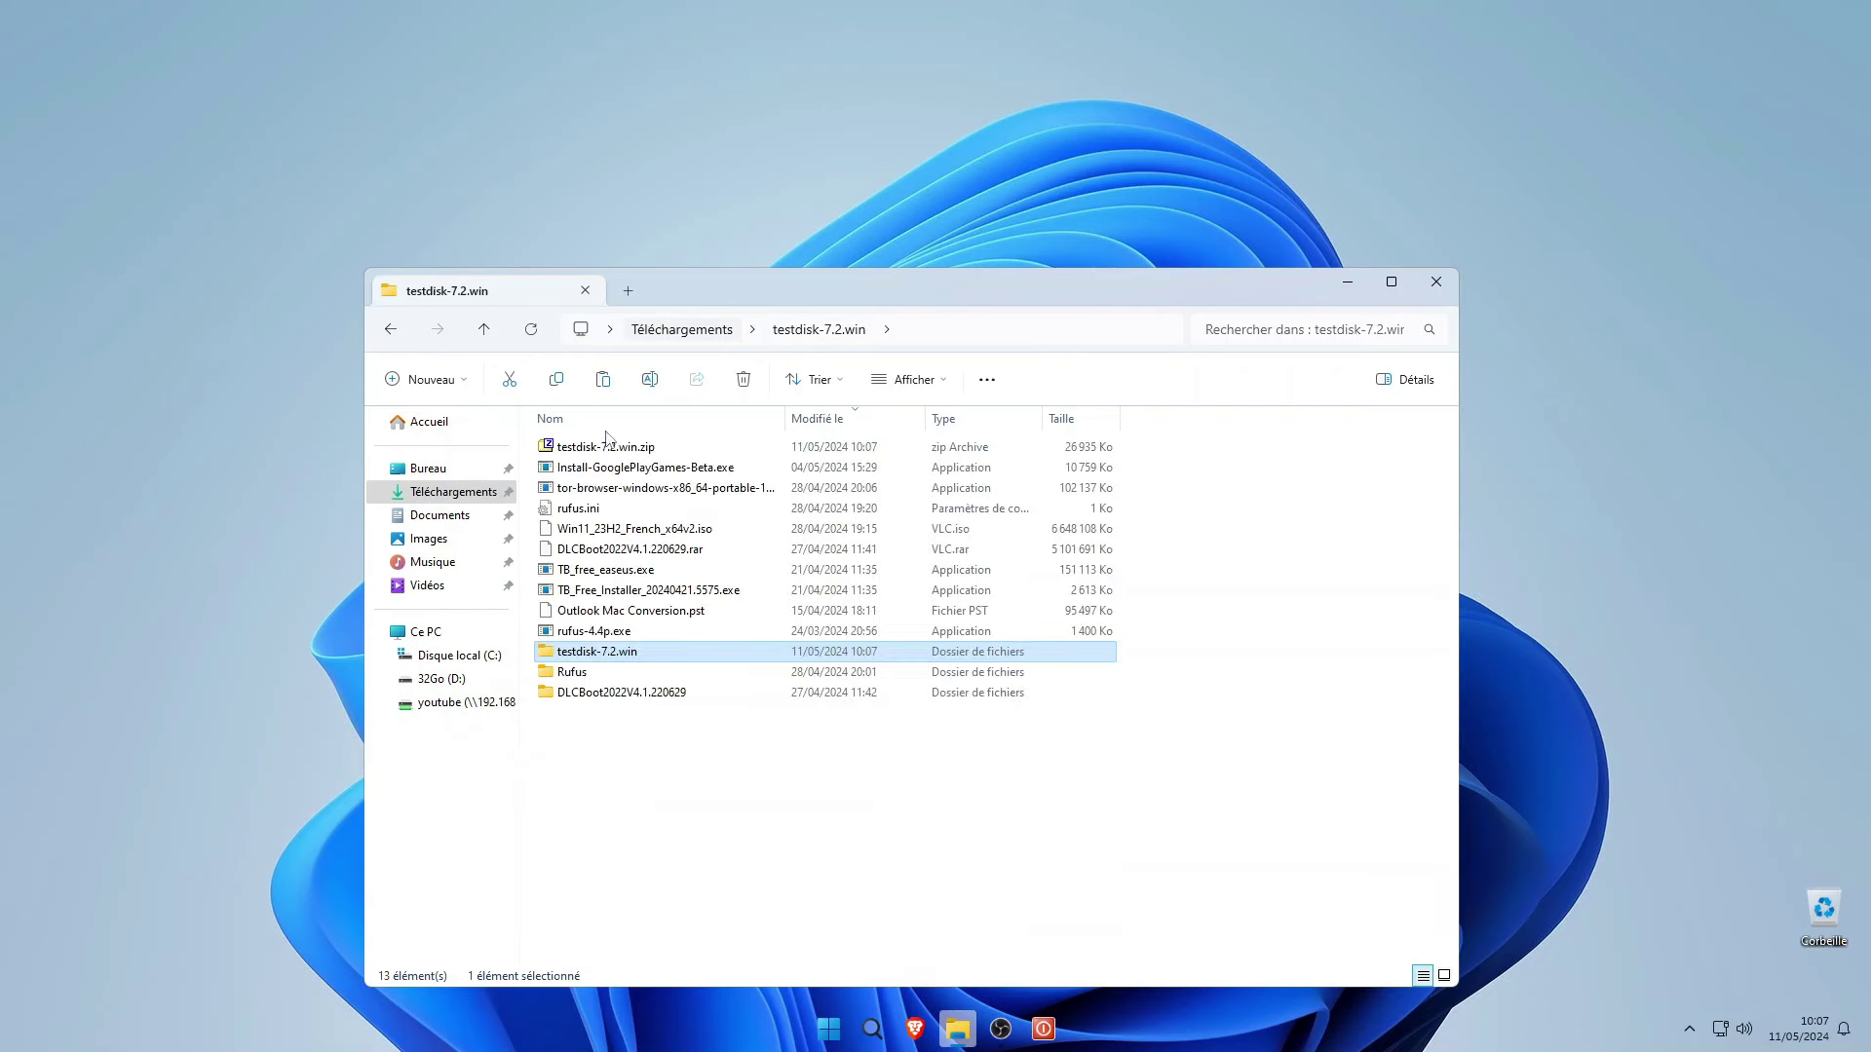
Rename the testdisk-7.2 folder inside testdisk-7.2.win to testdisk.
double_click(638, 663)
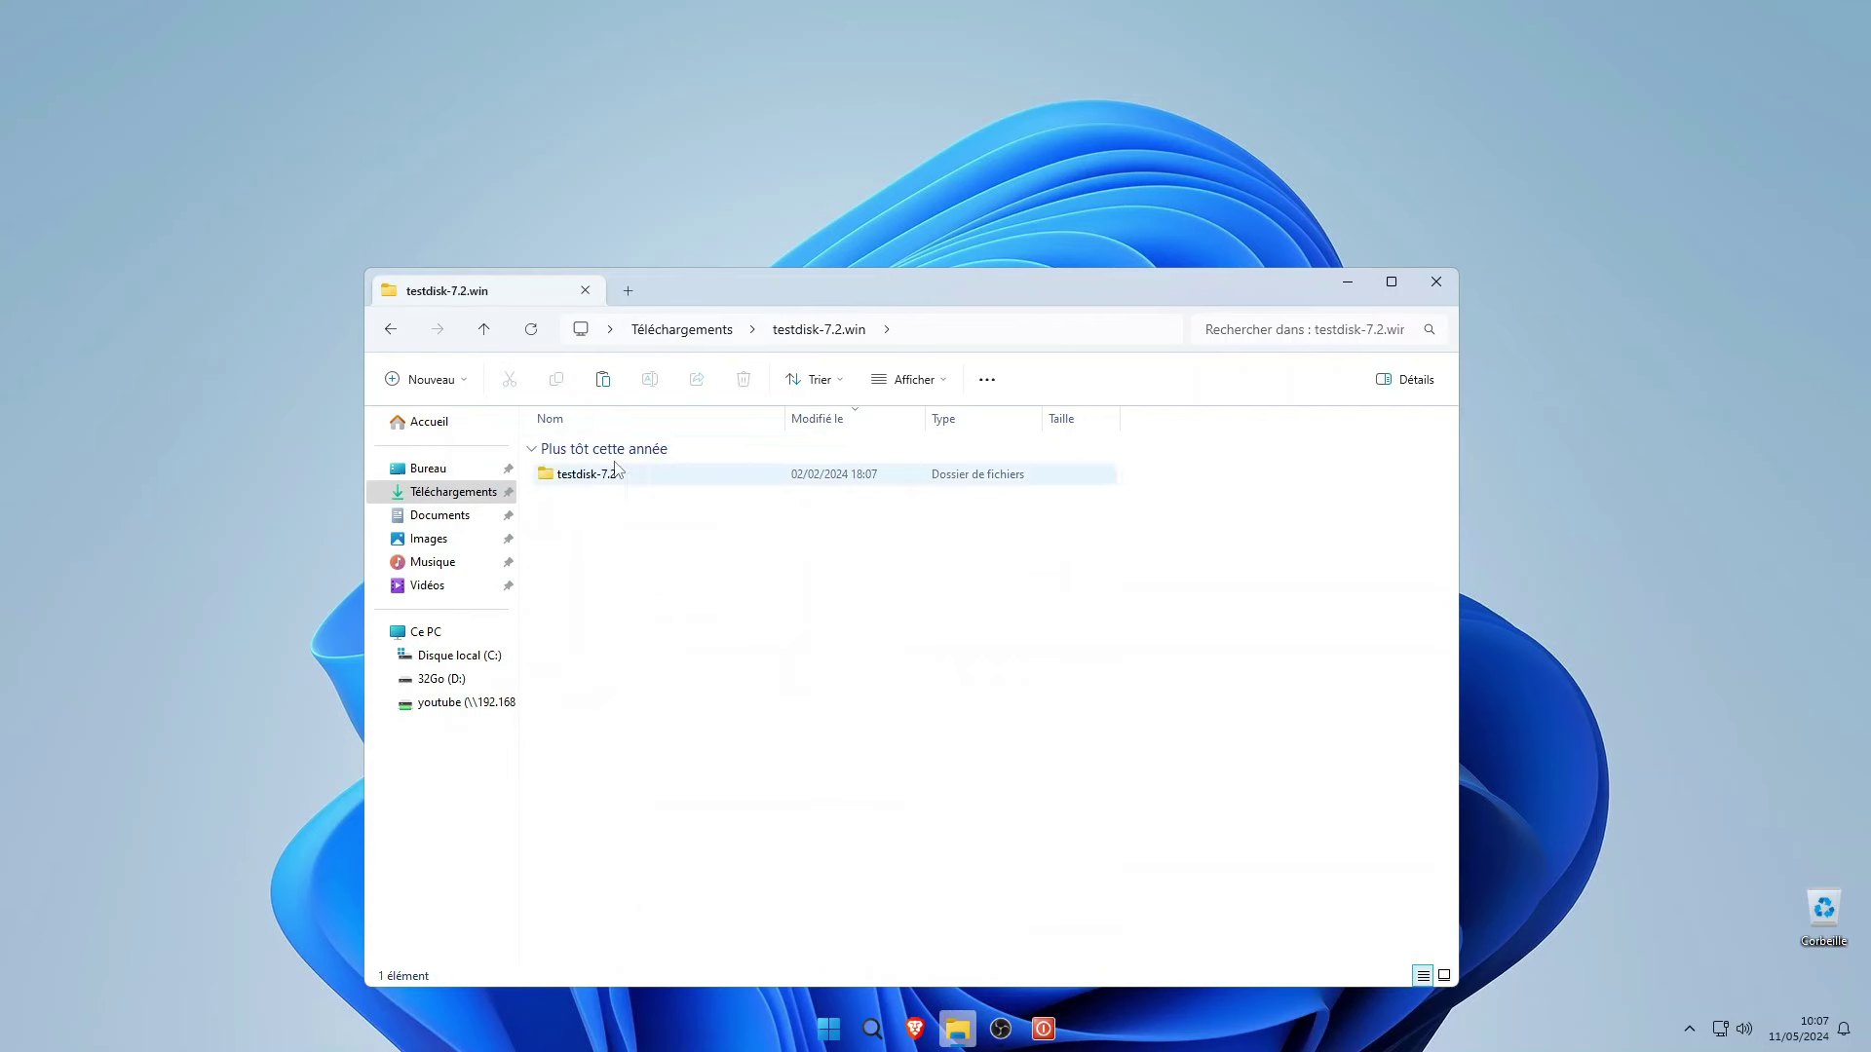
right_click(597, 482)
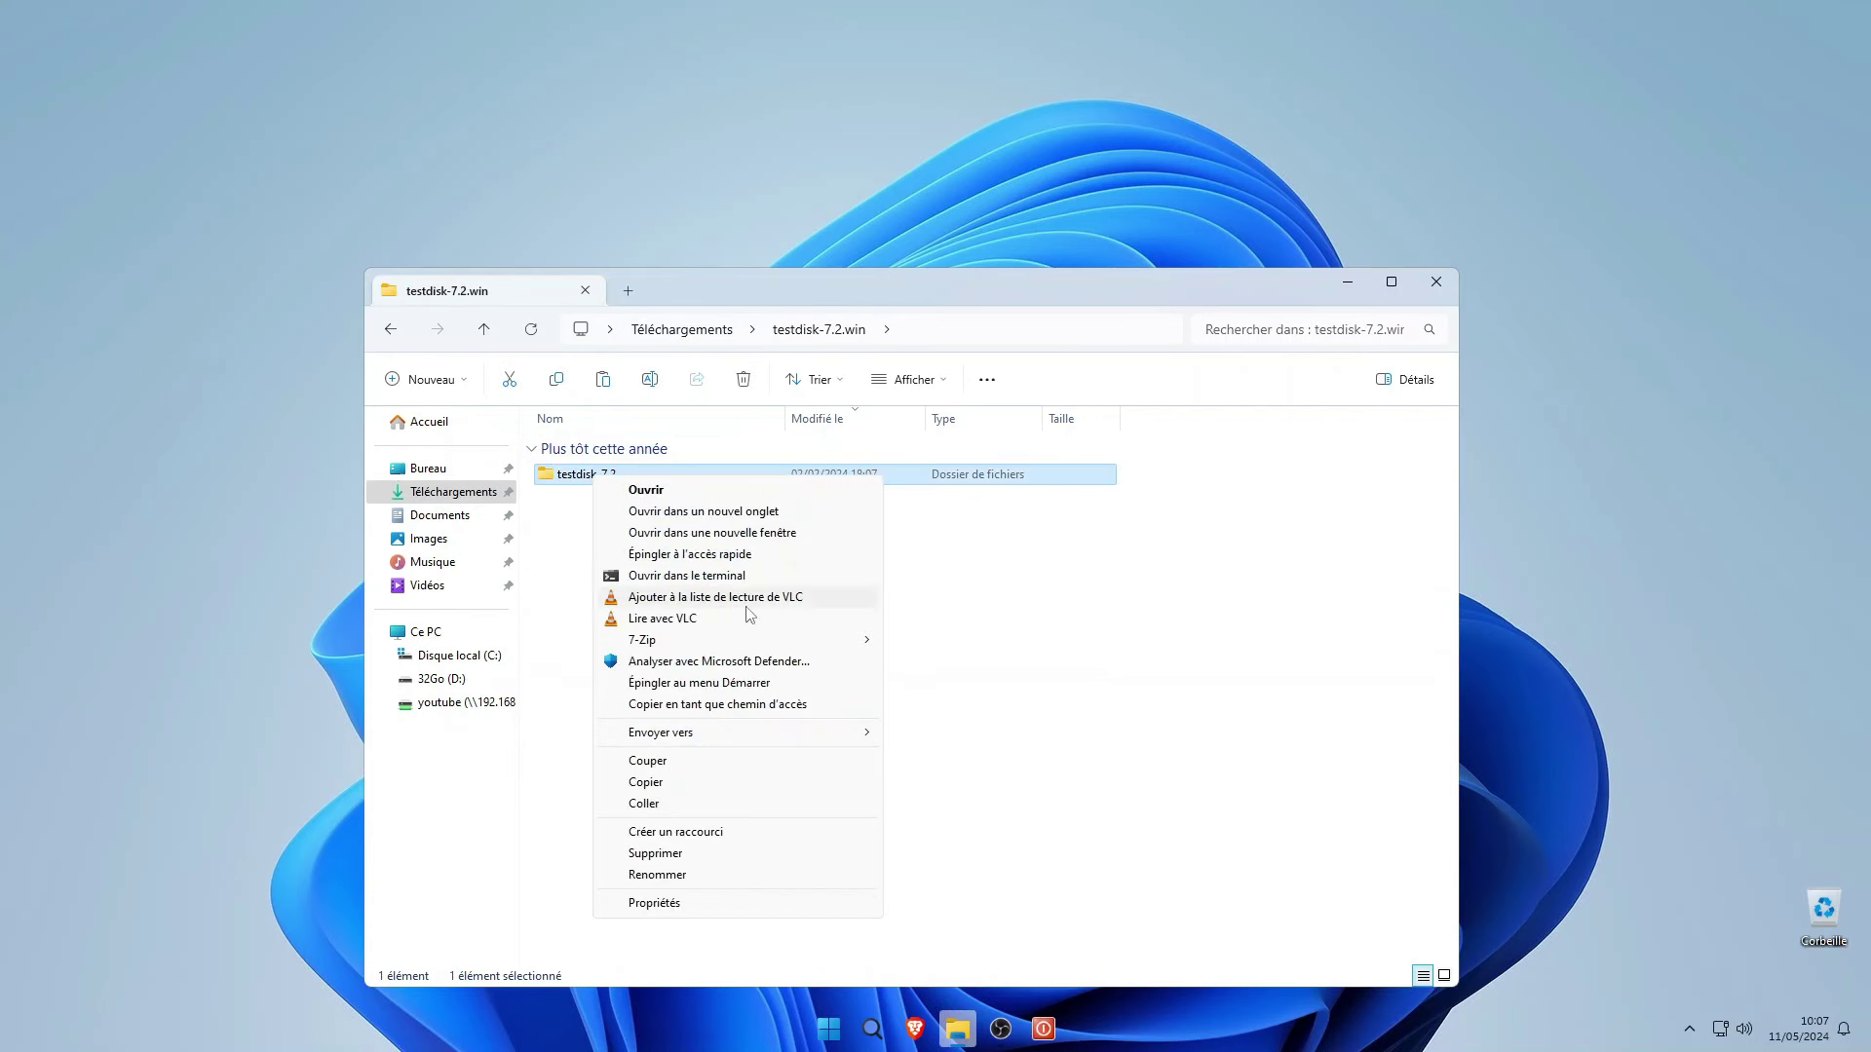
click(706, 875)
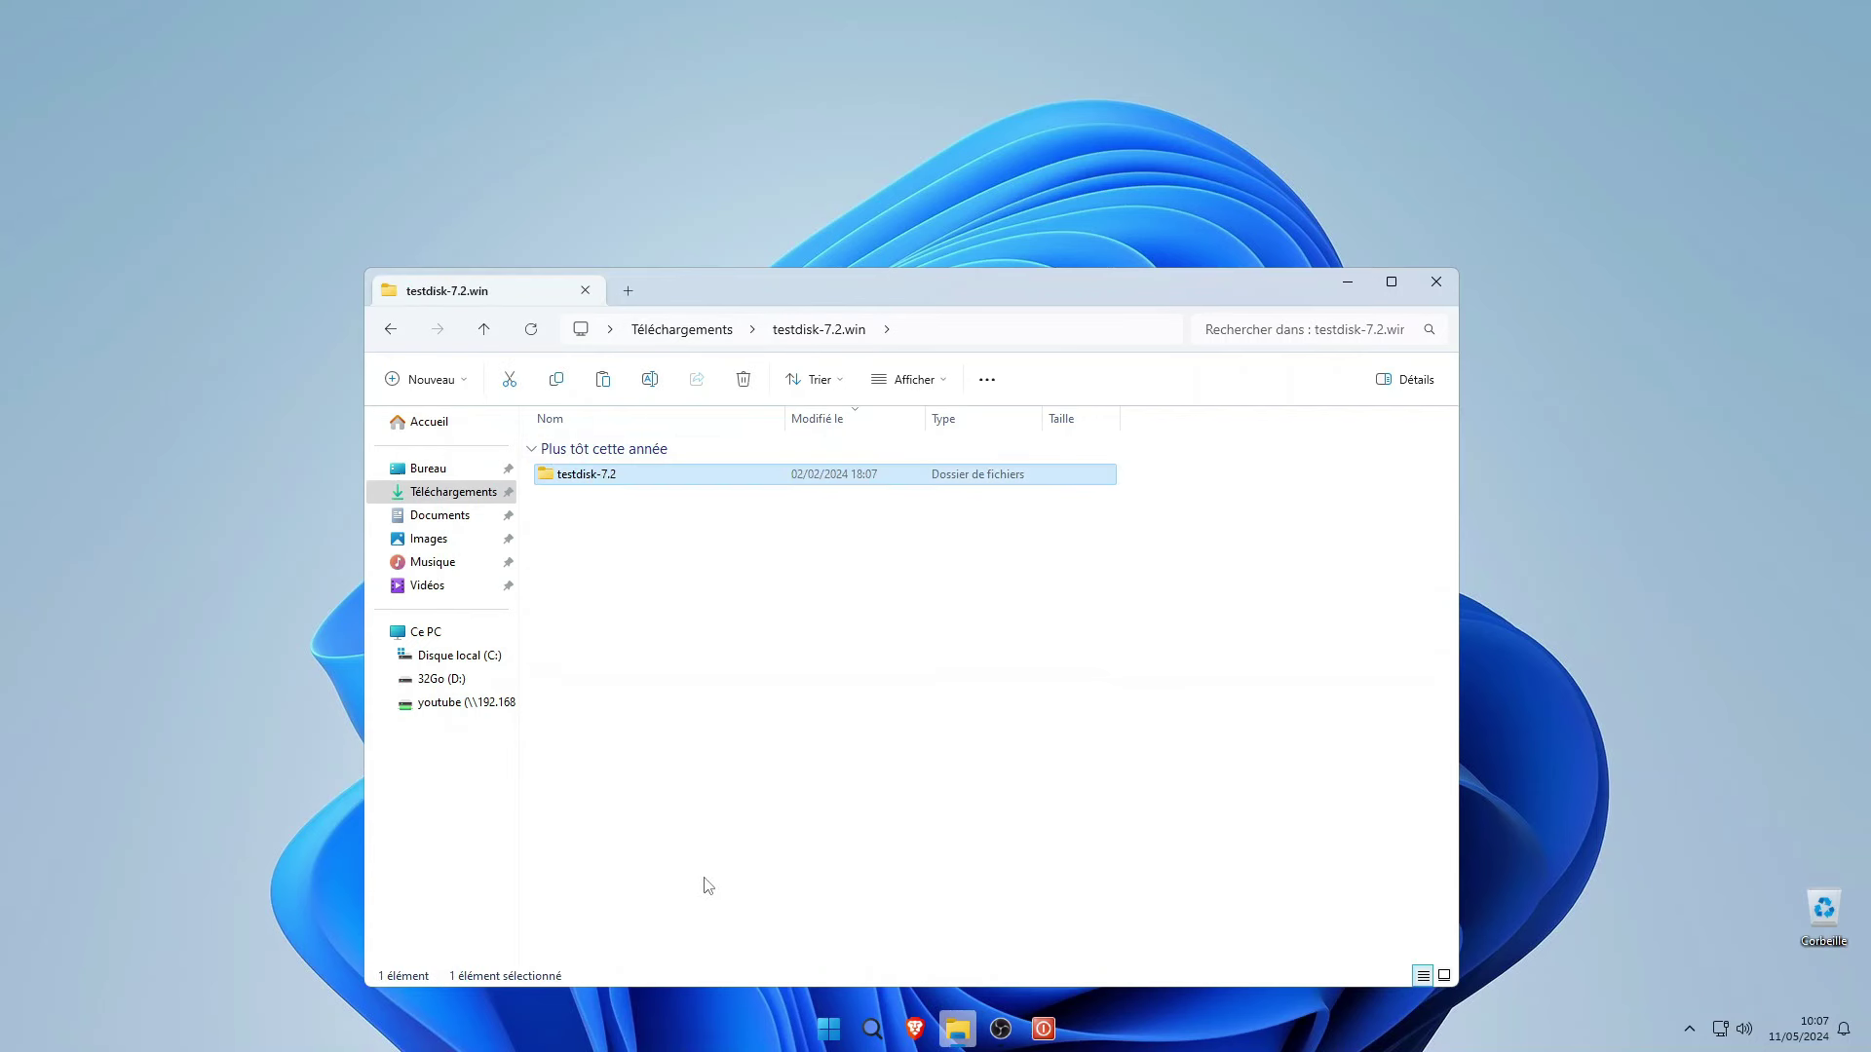
text(testdisk)
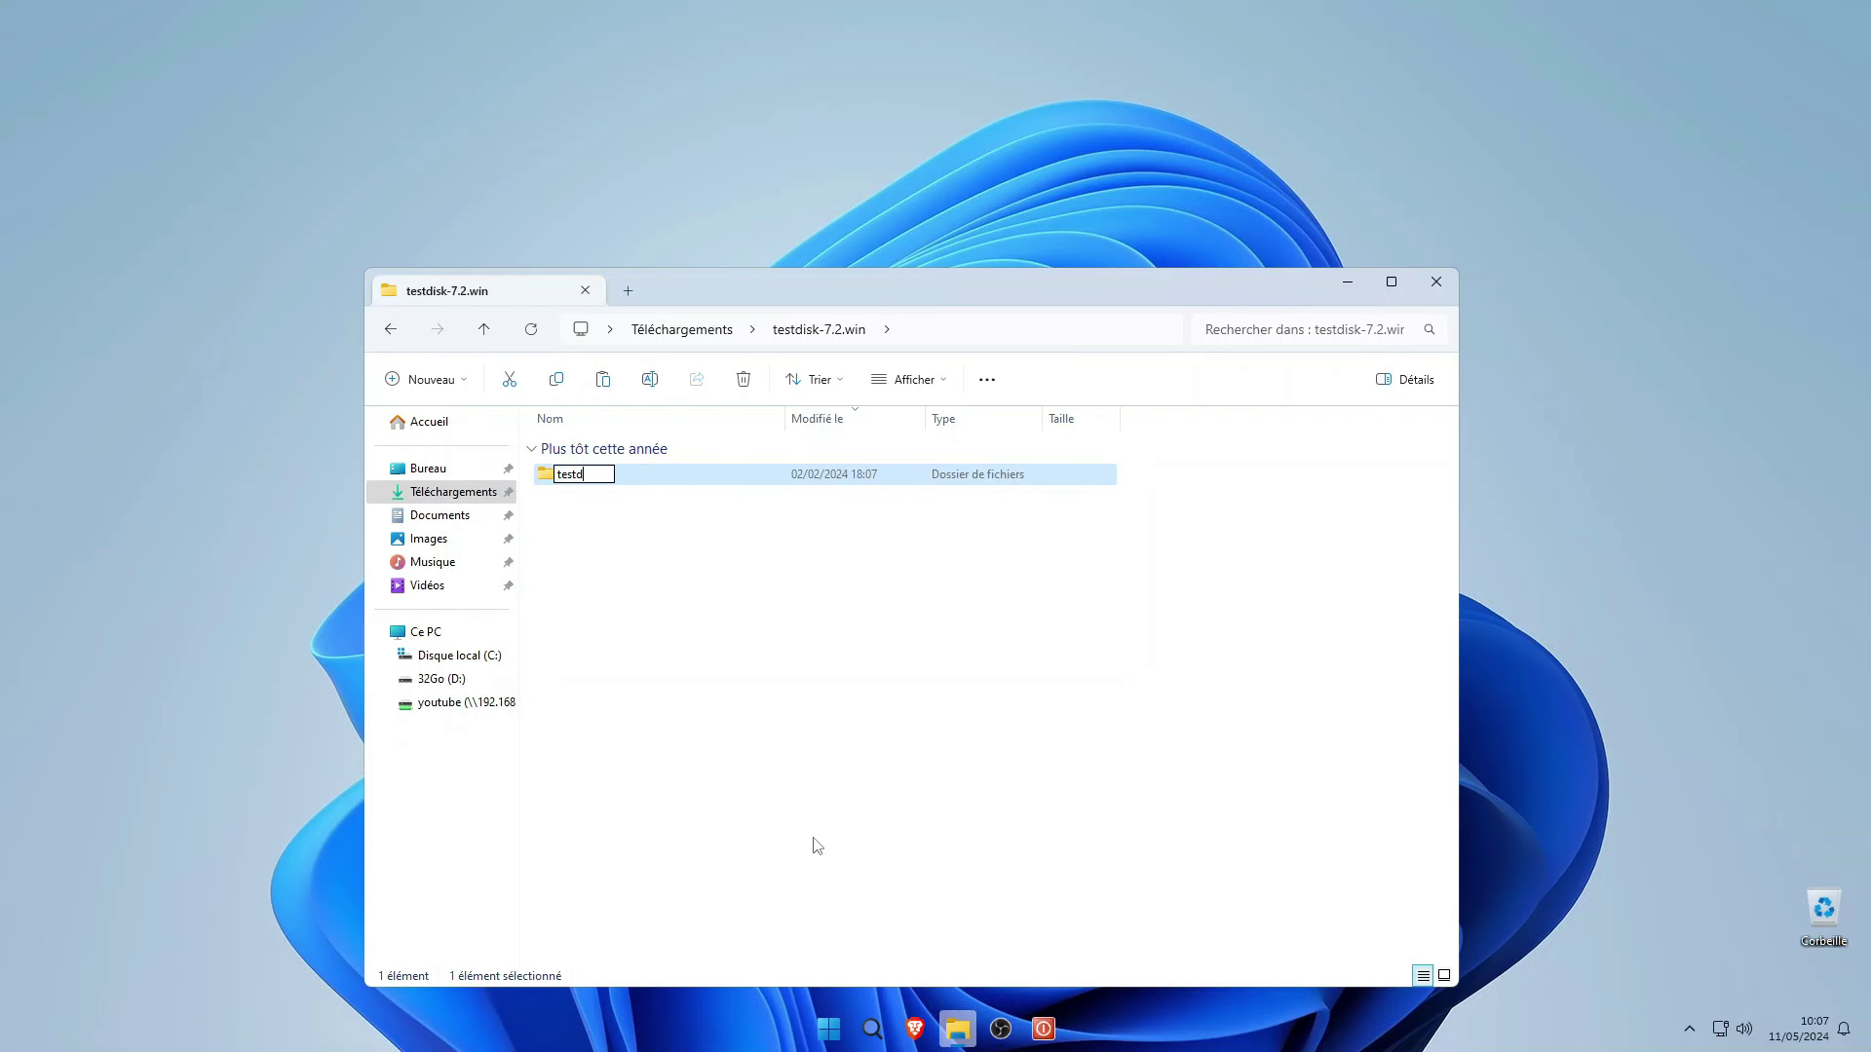
click(815, 846)
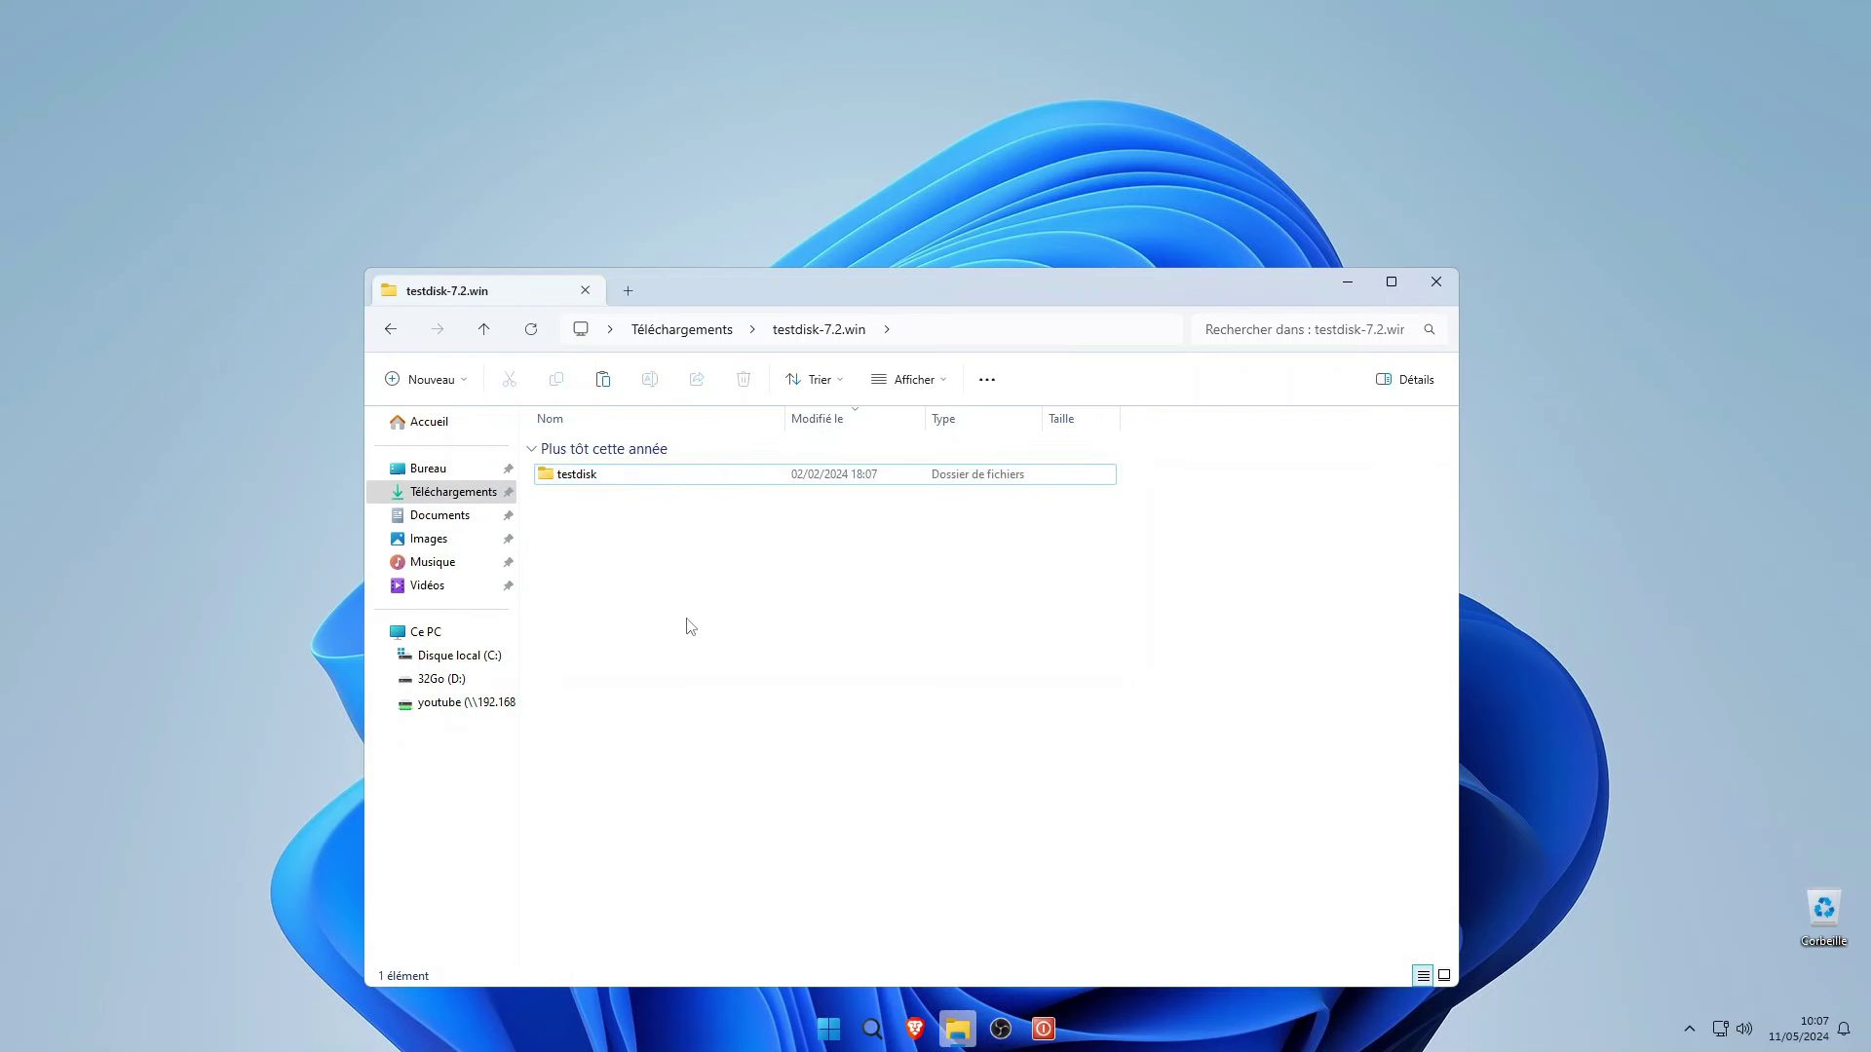
Copy the testdisk folder to the root of Disque local (C:).
right_click(590, 483)
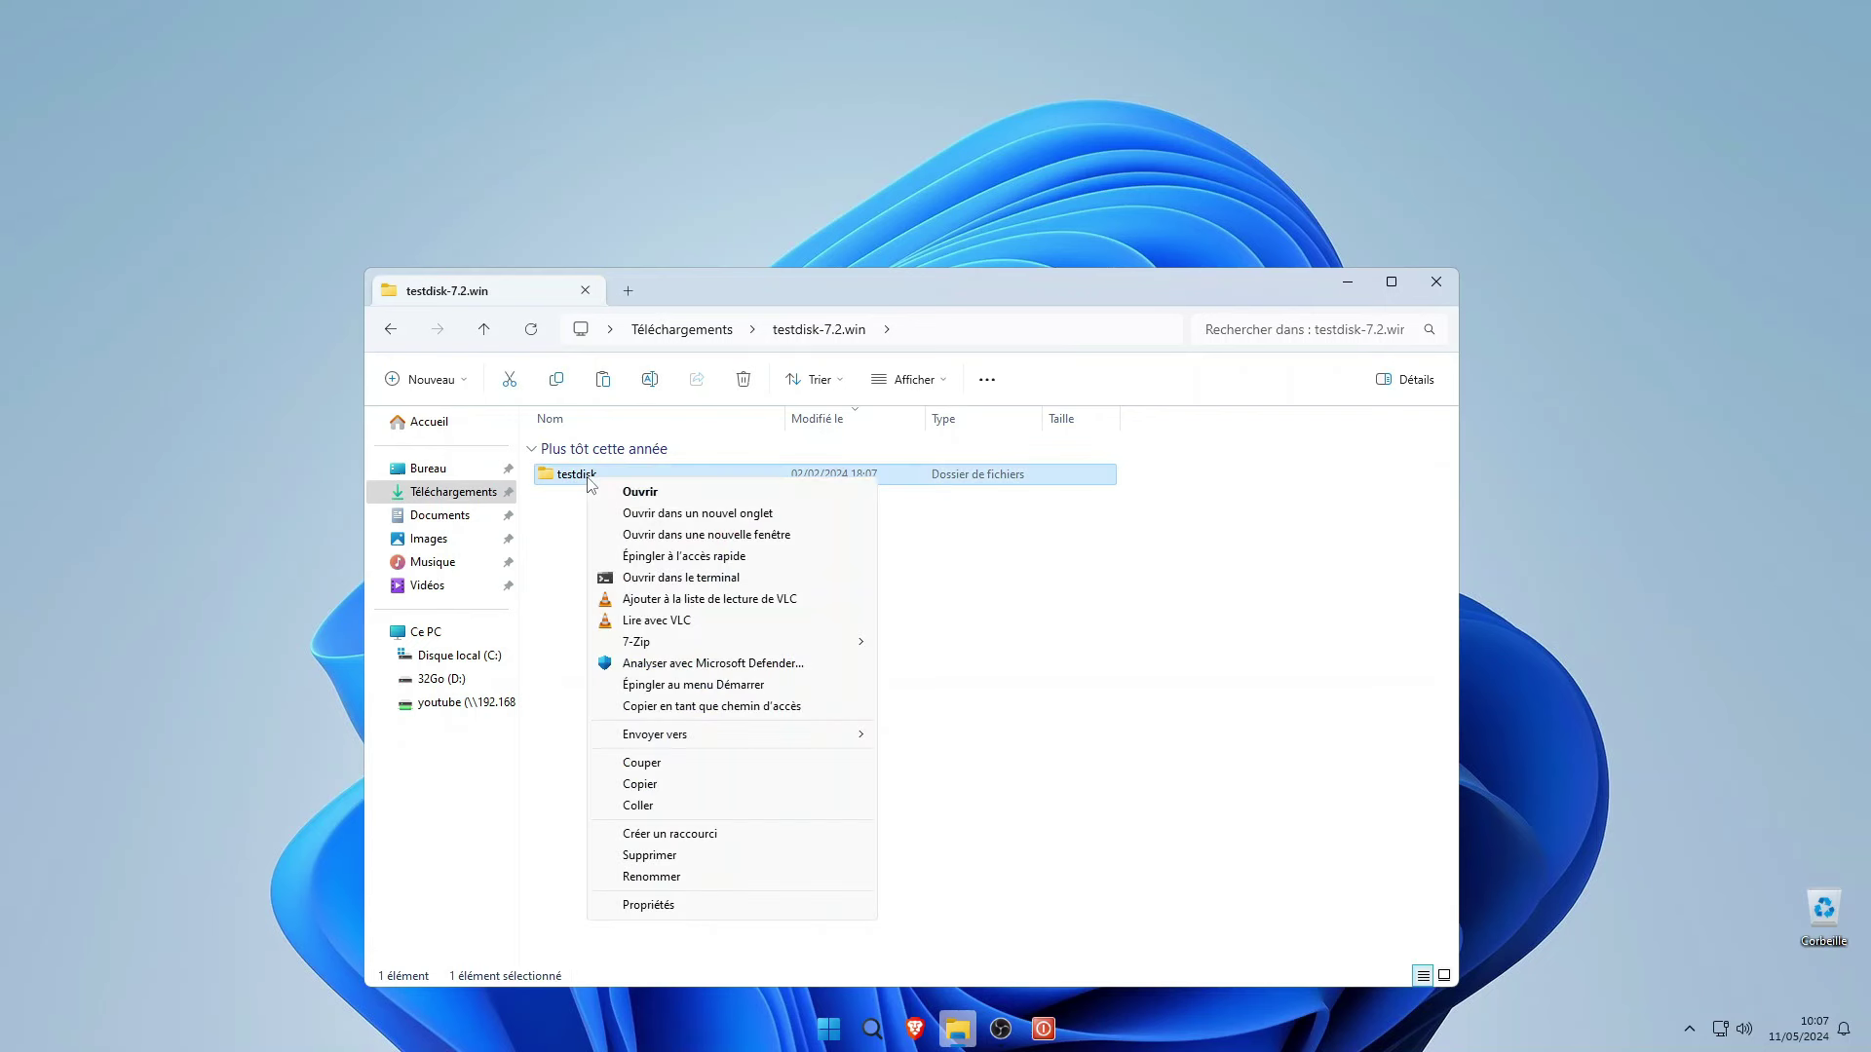
click(688, 785)
click(470, 663)
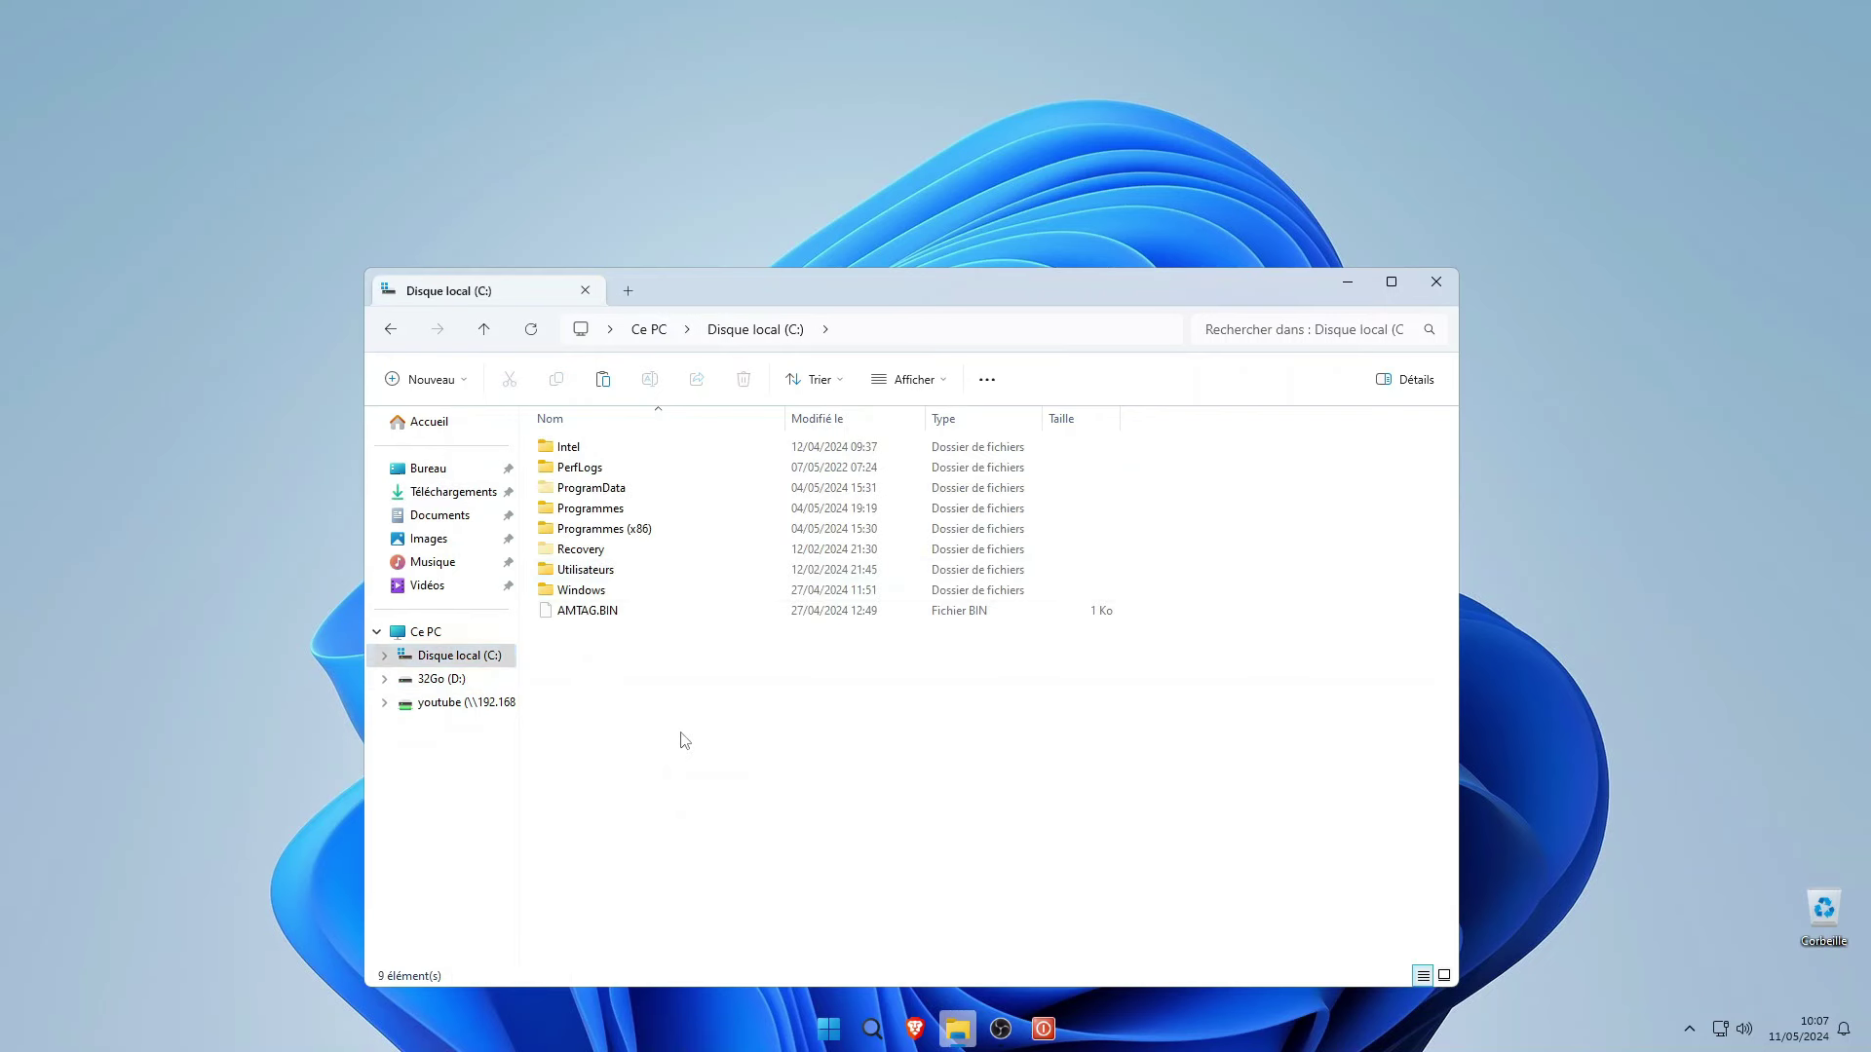
right_click(682, 738)
click(768, 842)
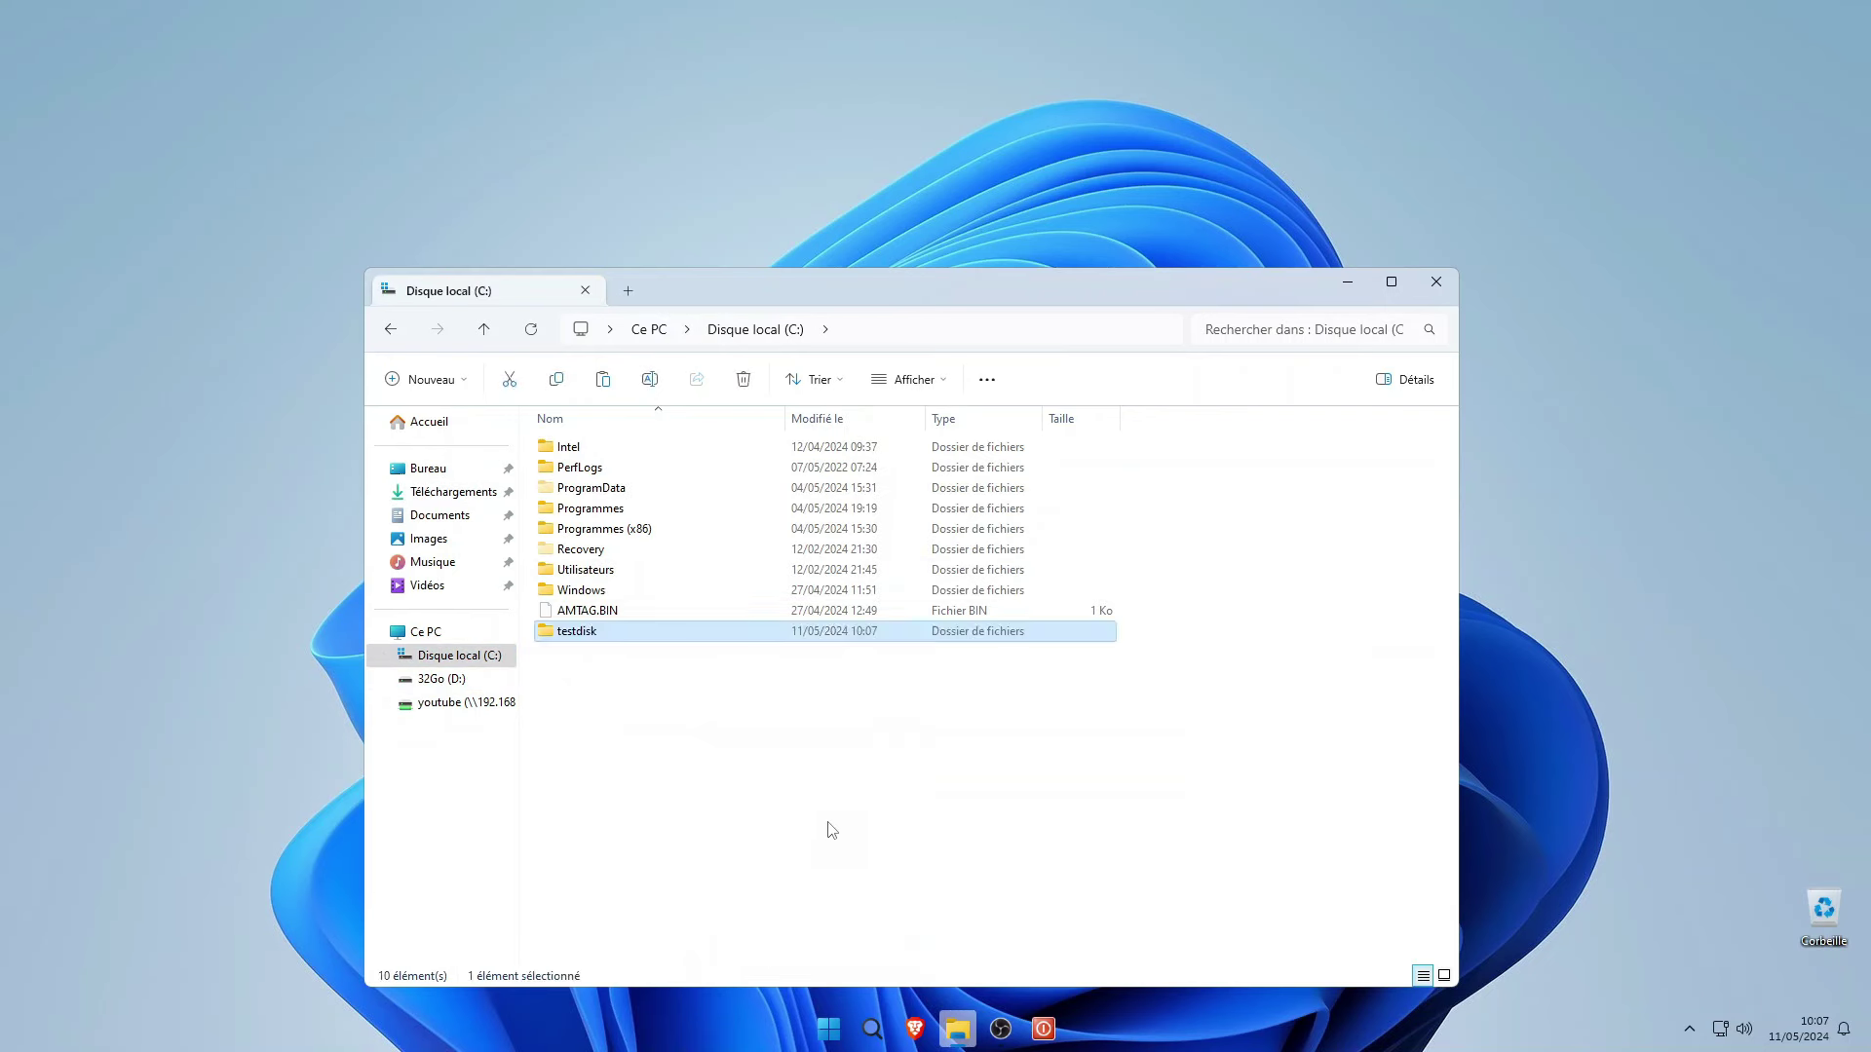
click(690, 719)
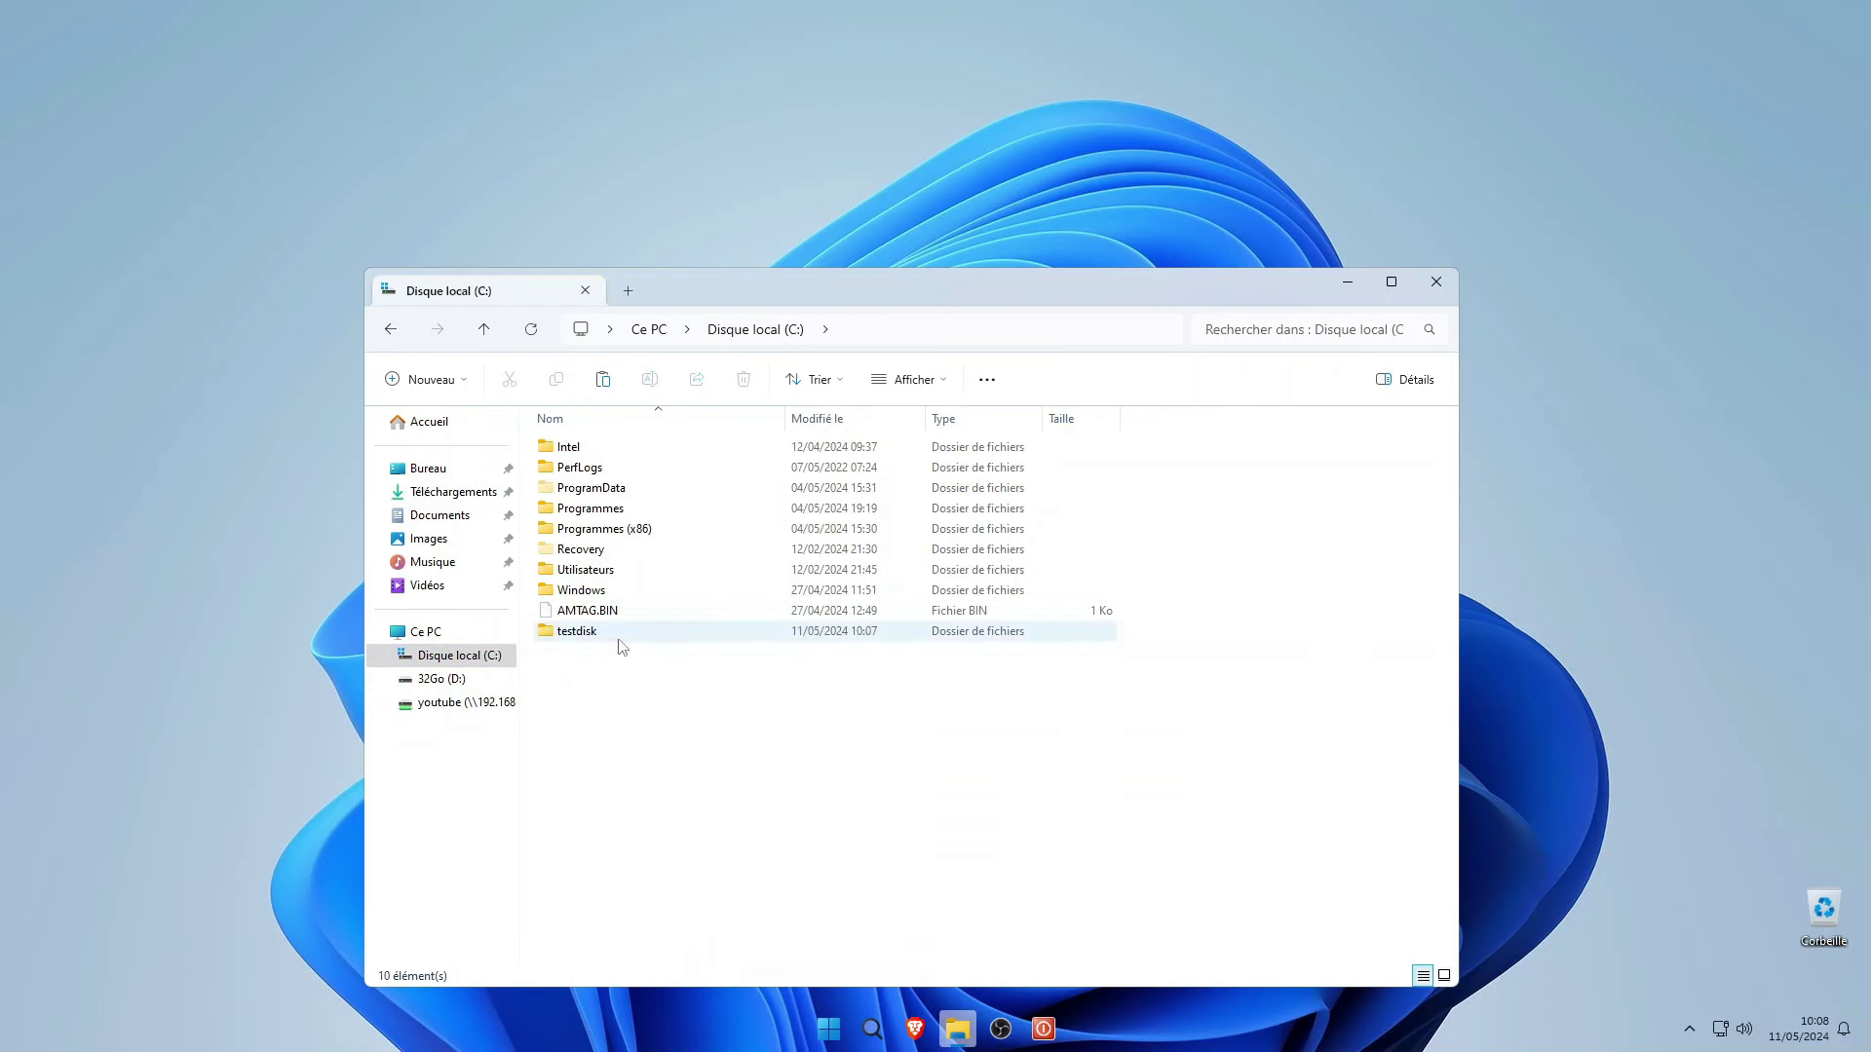
Open the testdisk folder on Disque local (C:) and run qphotorec_win.exe as administrator.
double_click(591, 632)
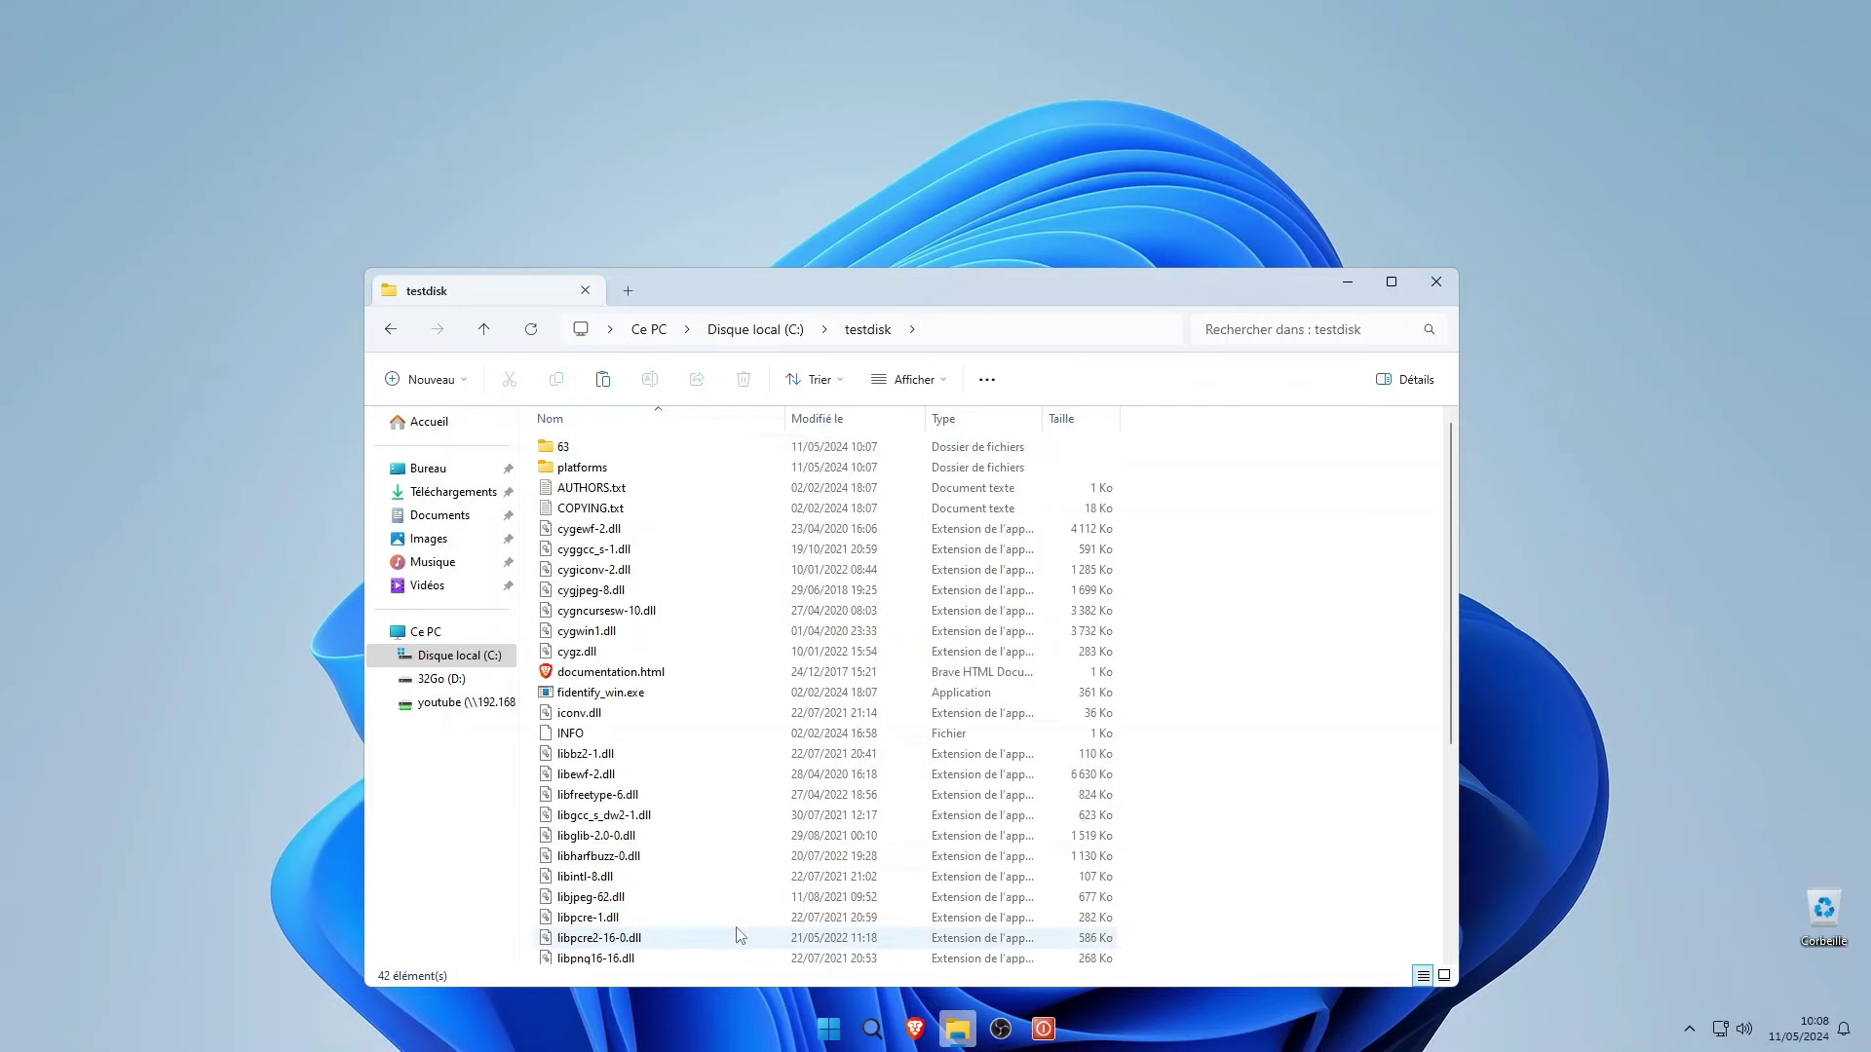
scroll(738, 848, down, 5)
drag(980, 288, 1105, 117)
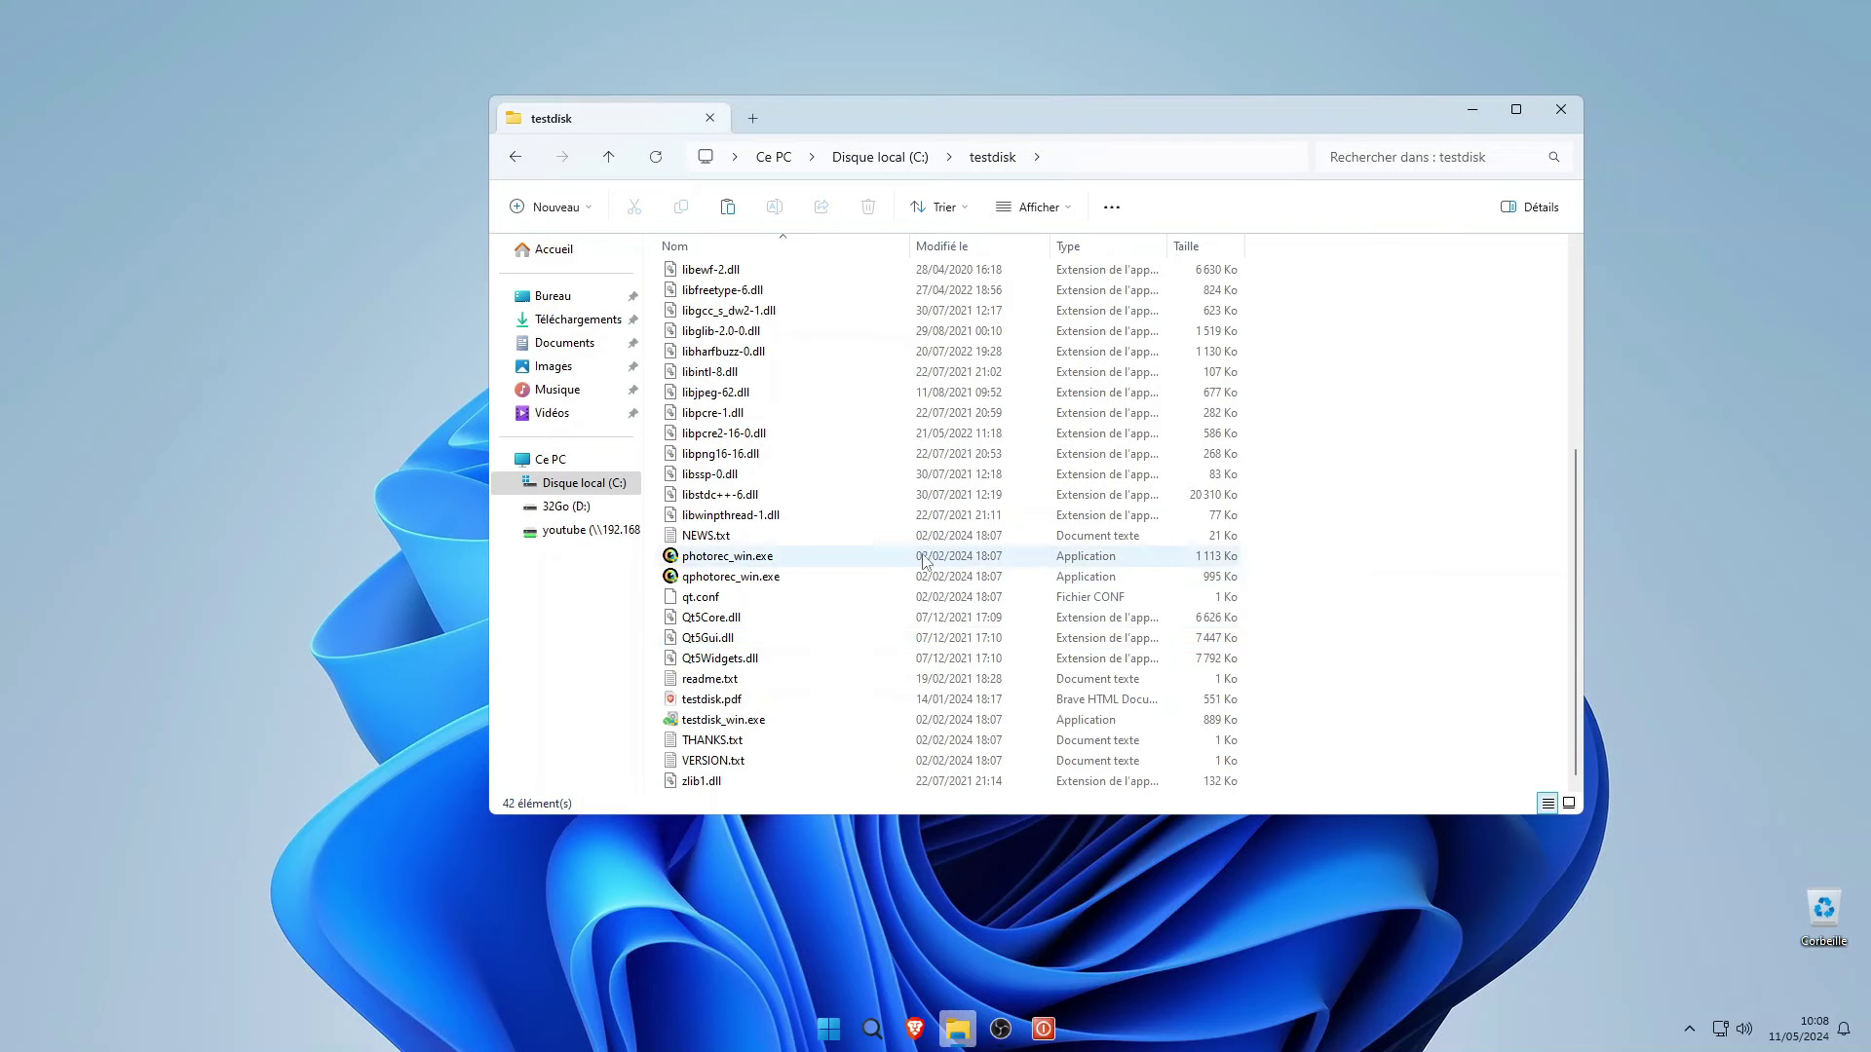
right_click(769, 580)
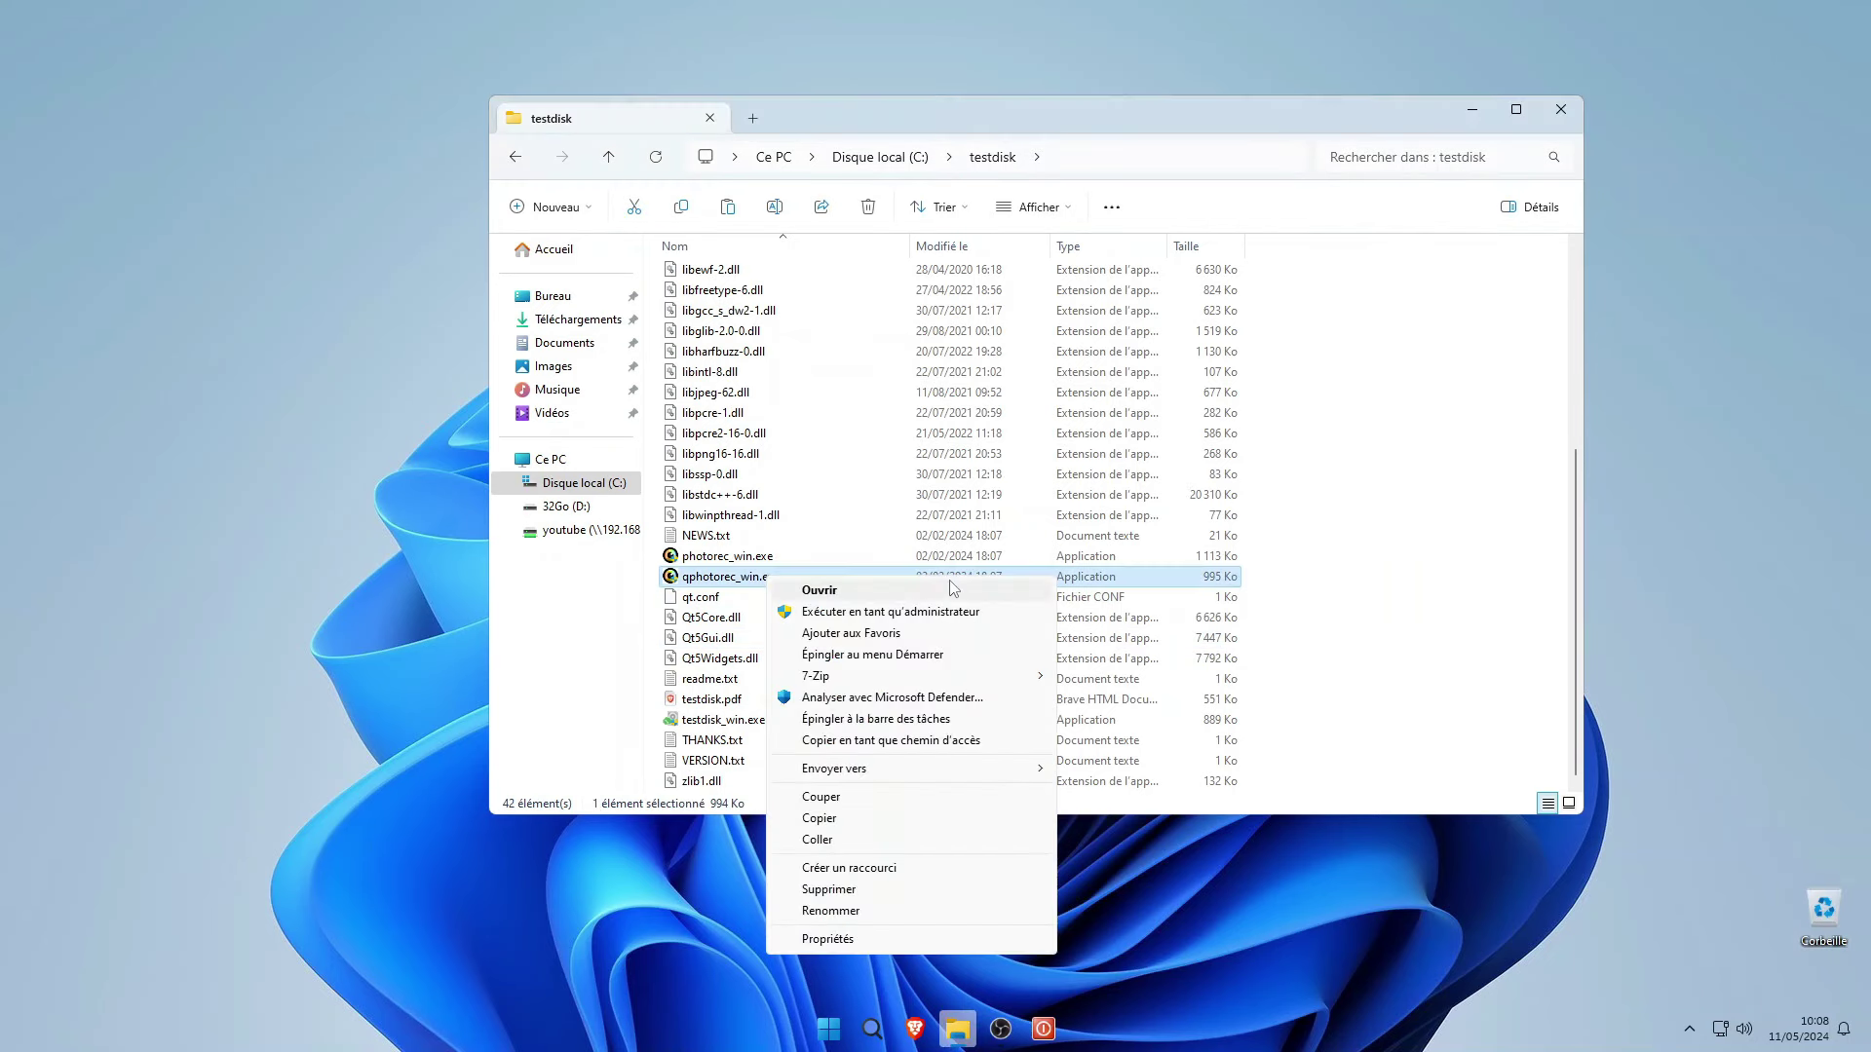
click(954, 615)
click(1179, 674)
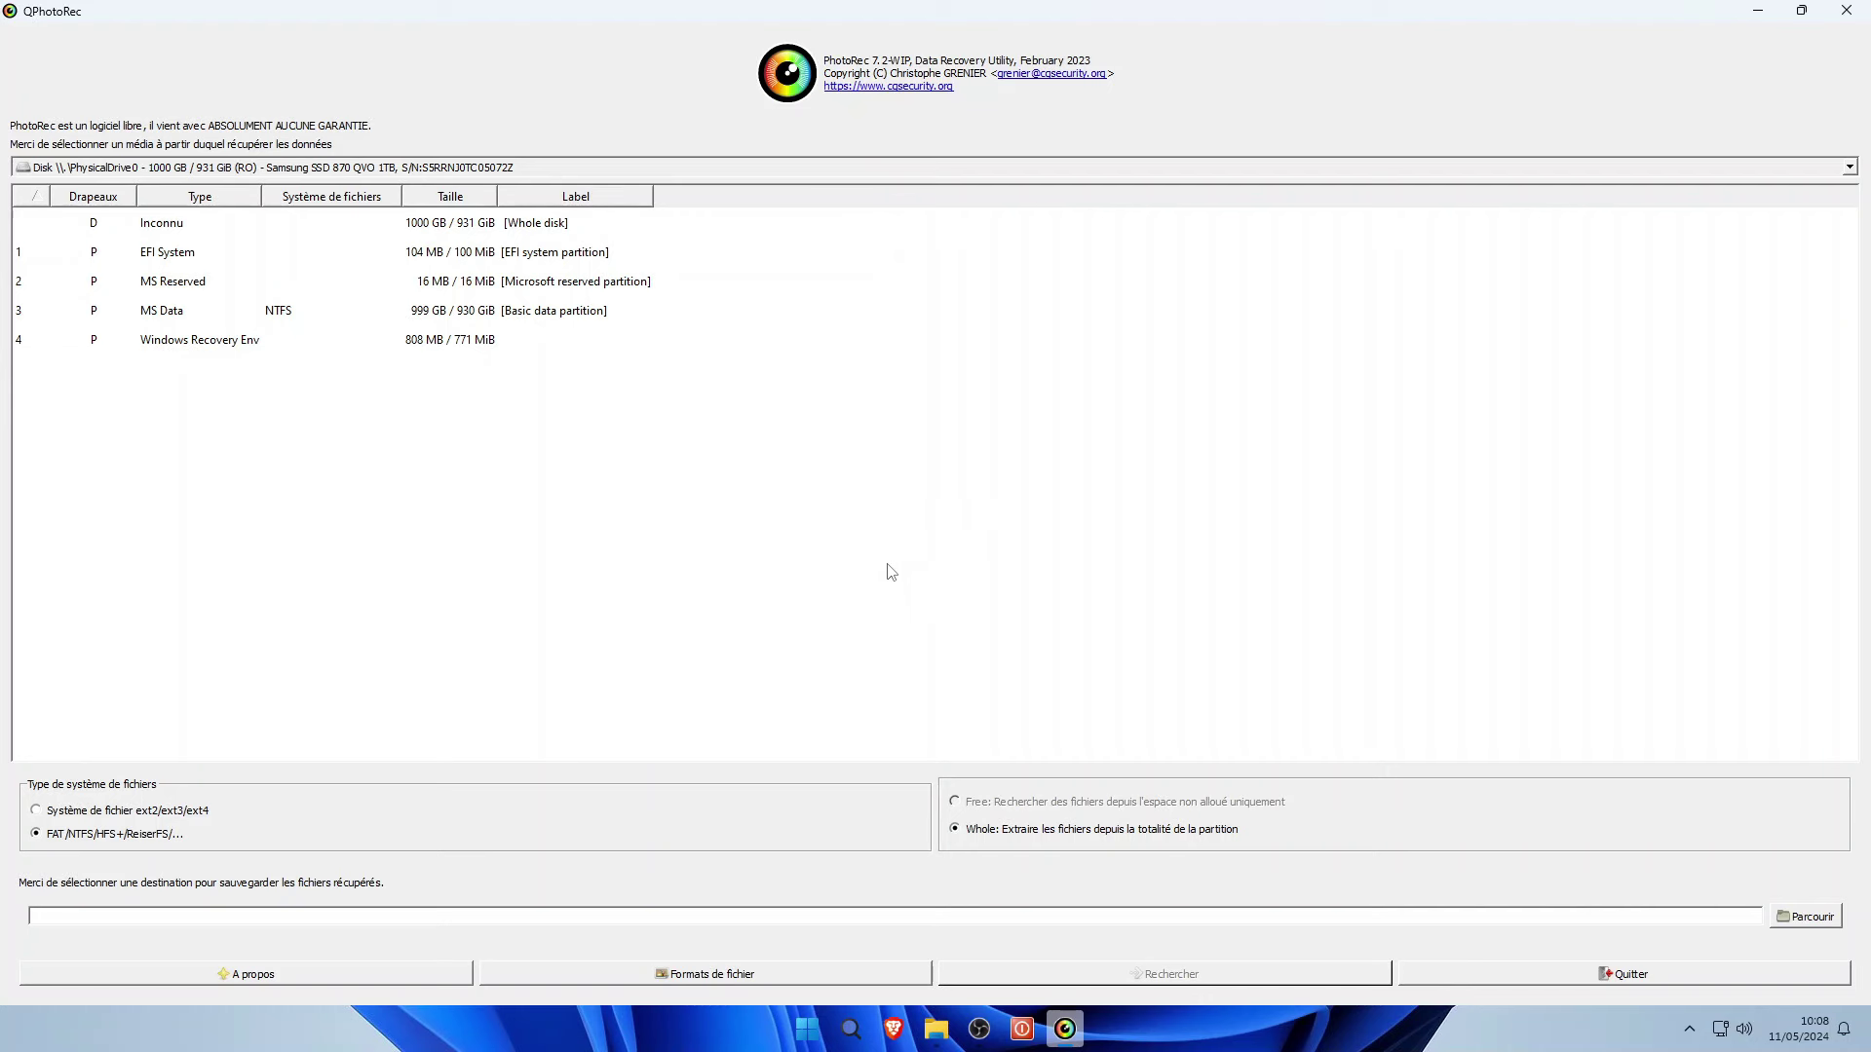
Choose the PHILIPS 31 GB disk as the media to recover from and select its NTFS partition labelled 32Go.
click(1851, 167)
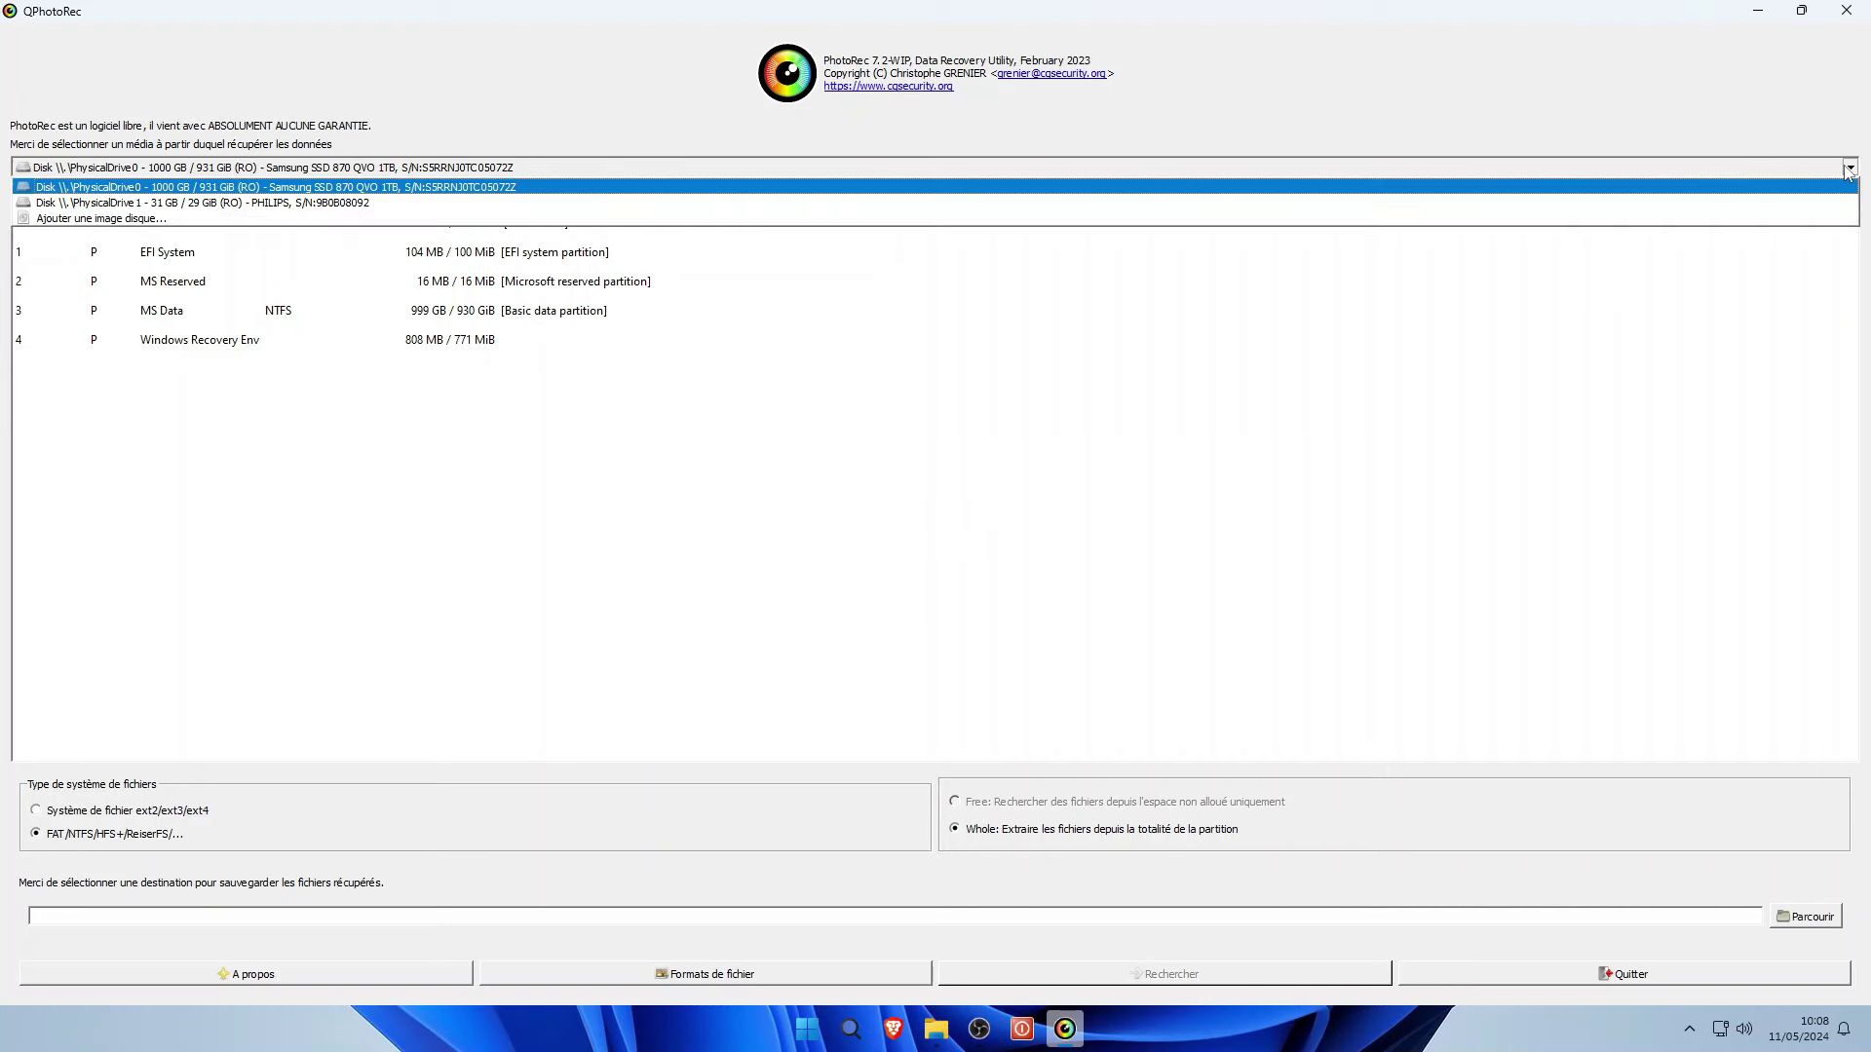
click(300, 203)
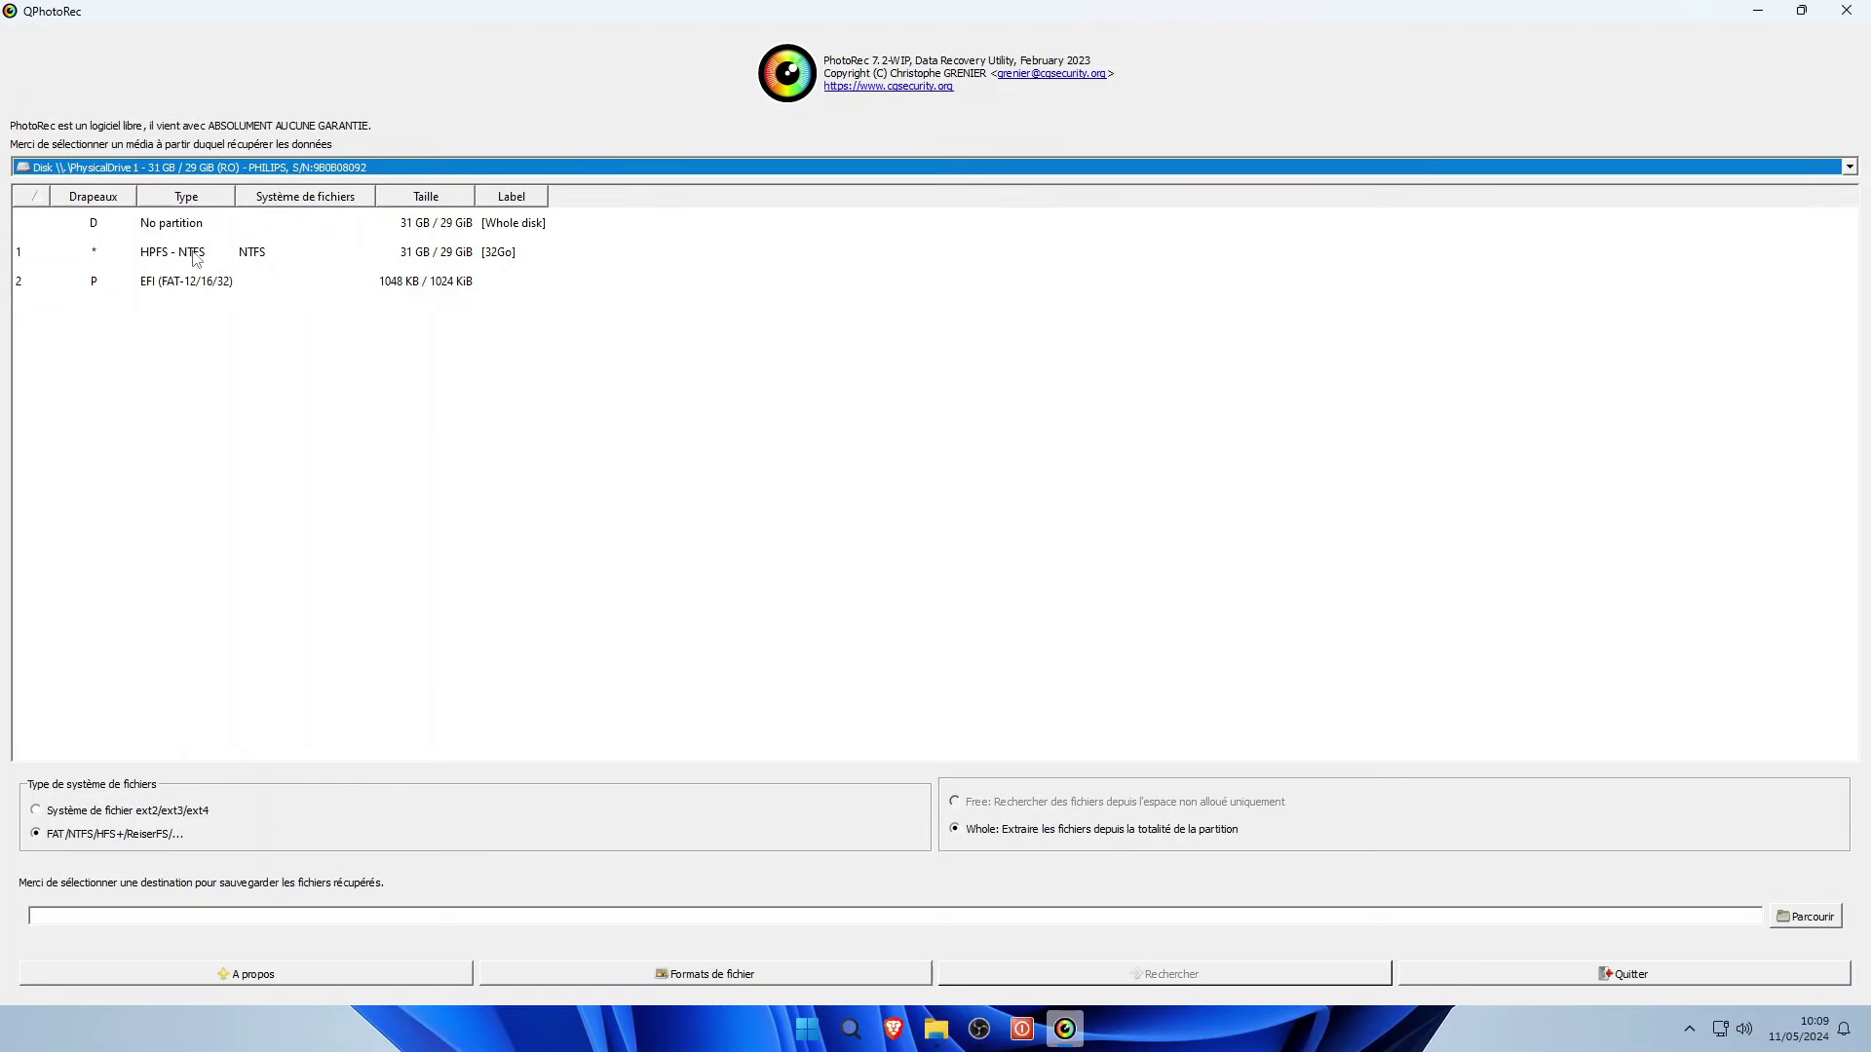
click(159, 226)
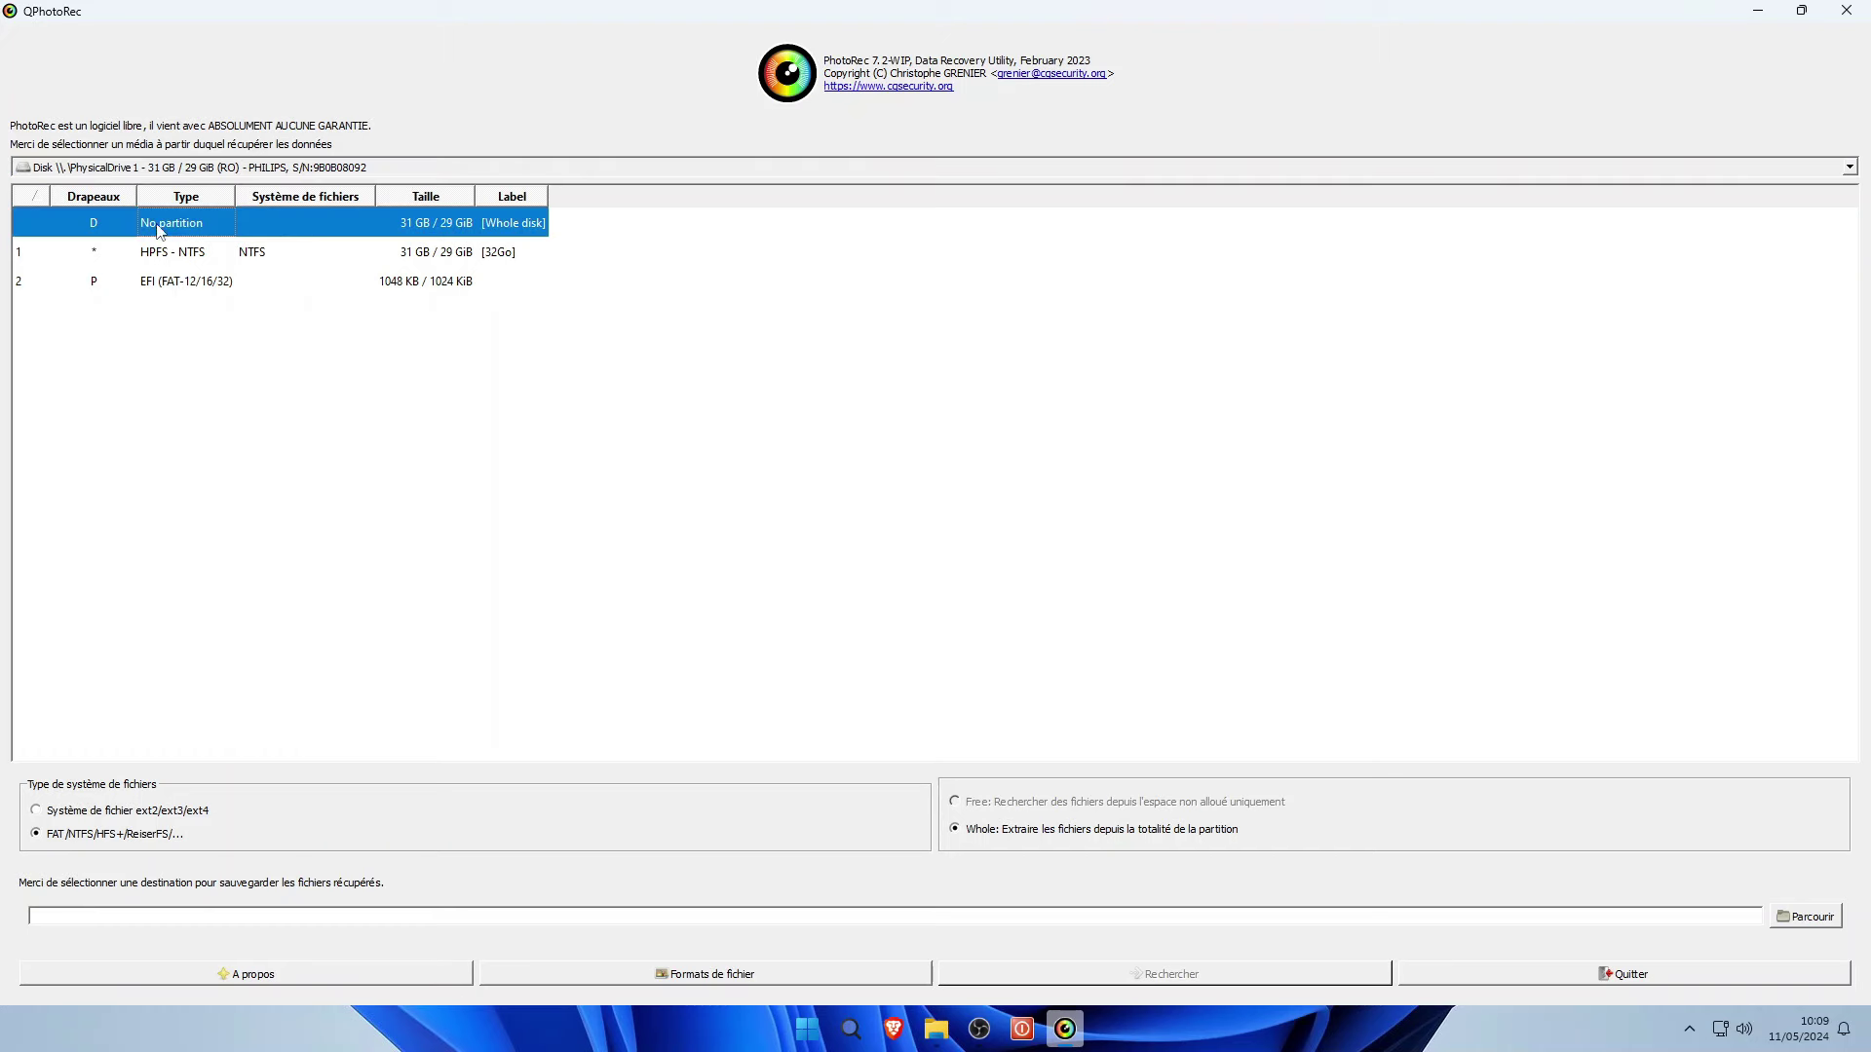
click(476, 258)
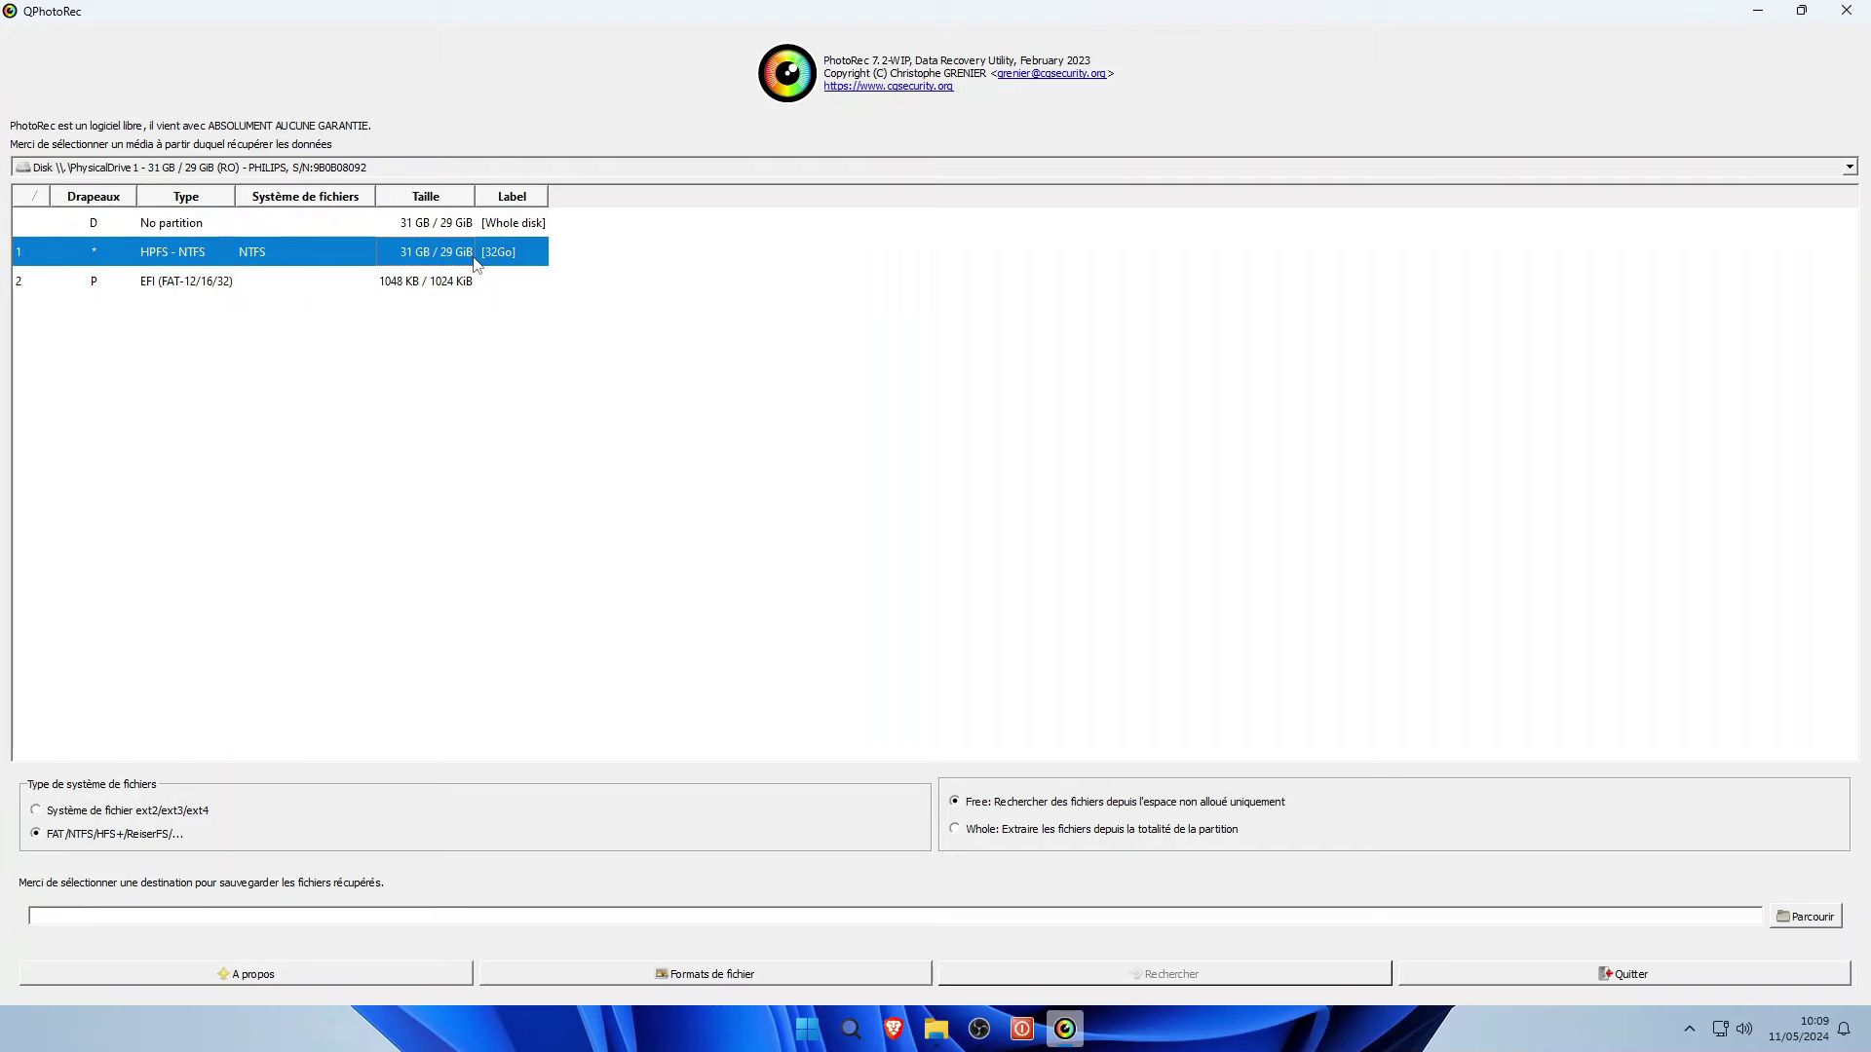
click(398, 230)
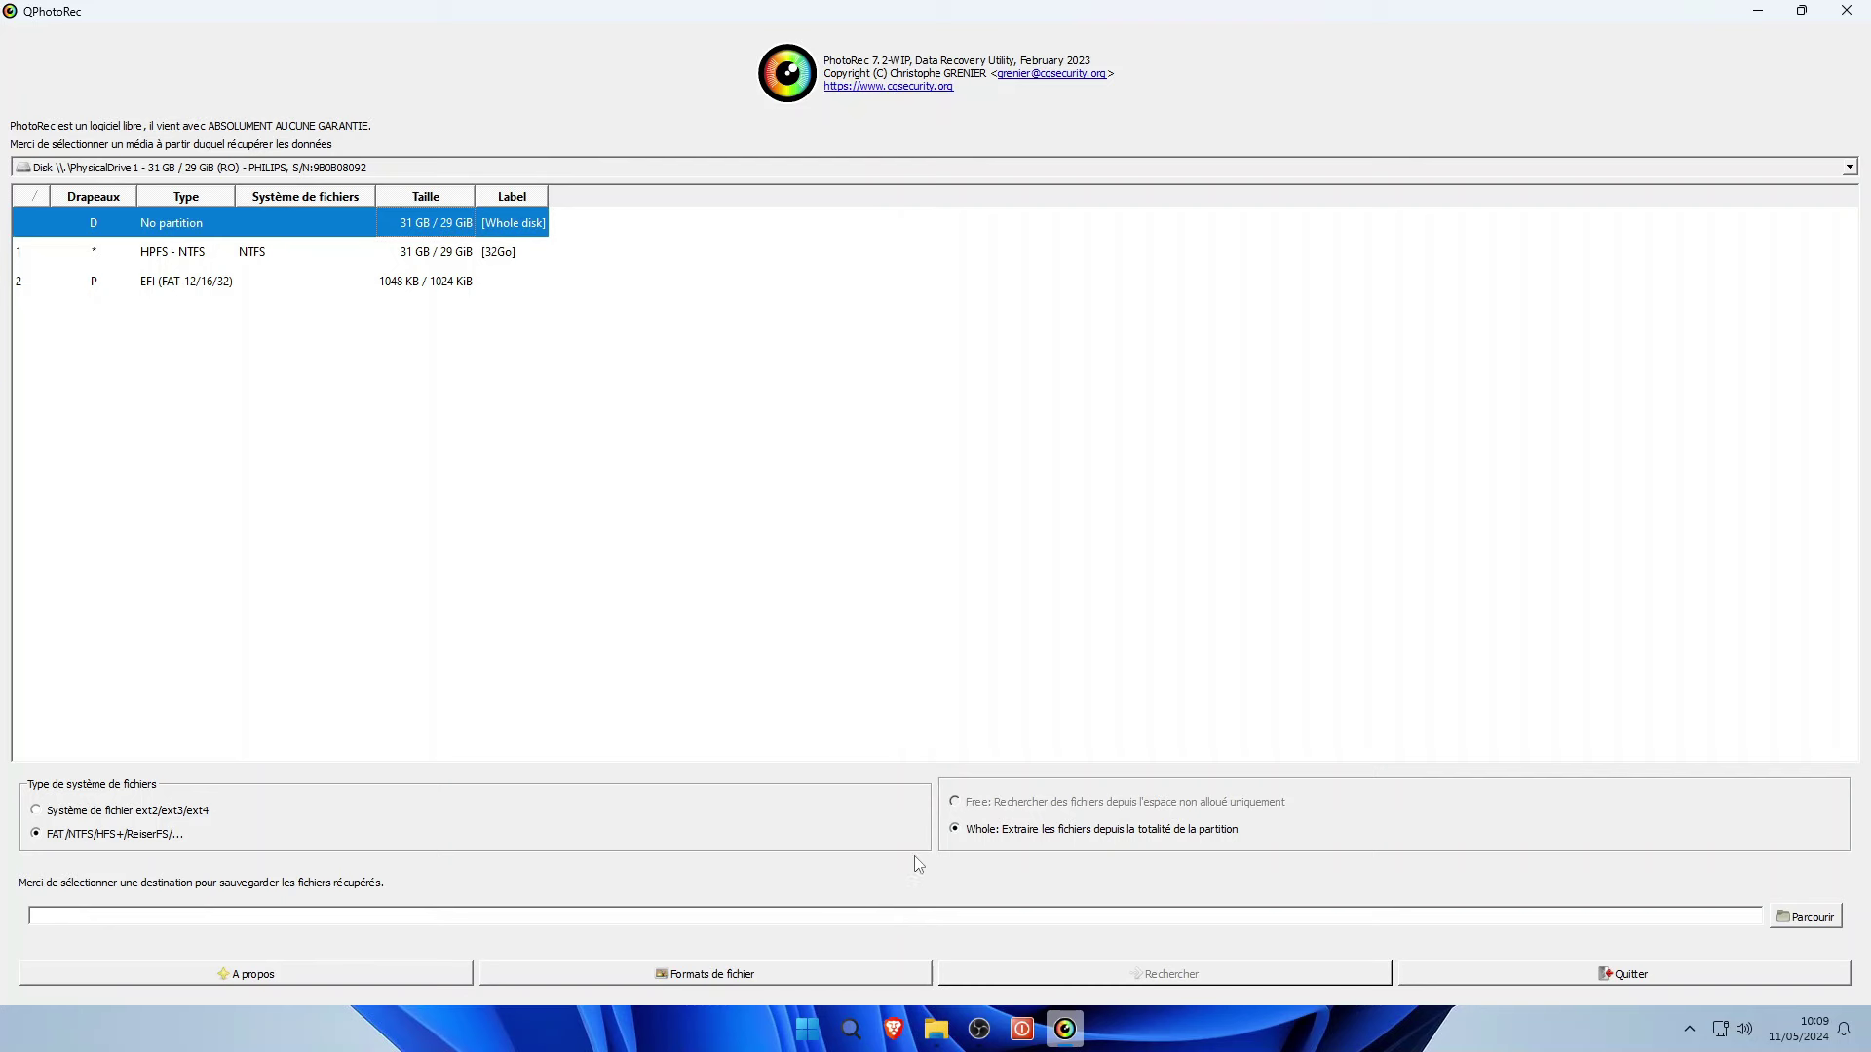
click(539, 255)
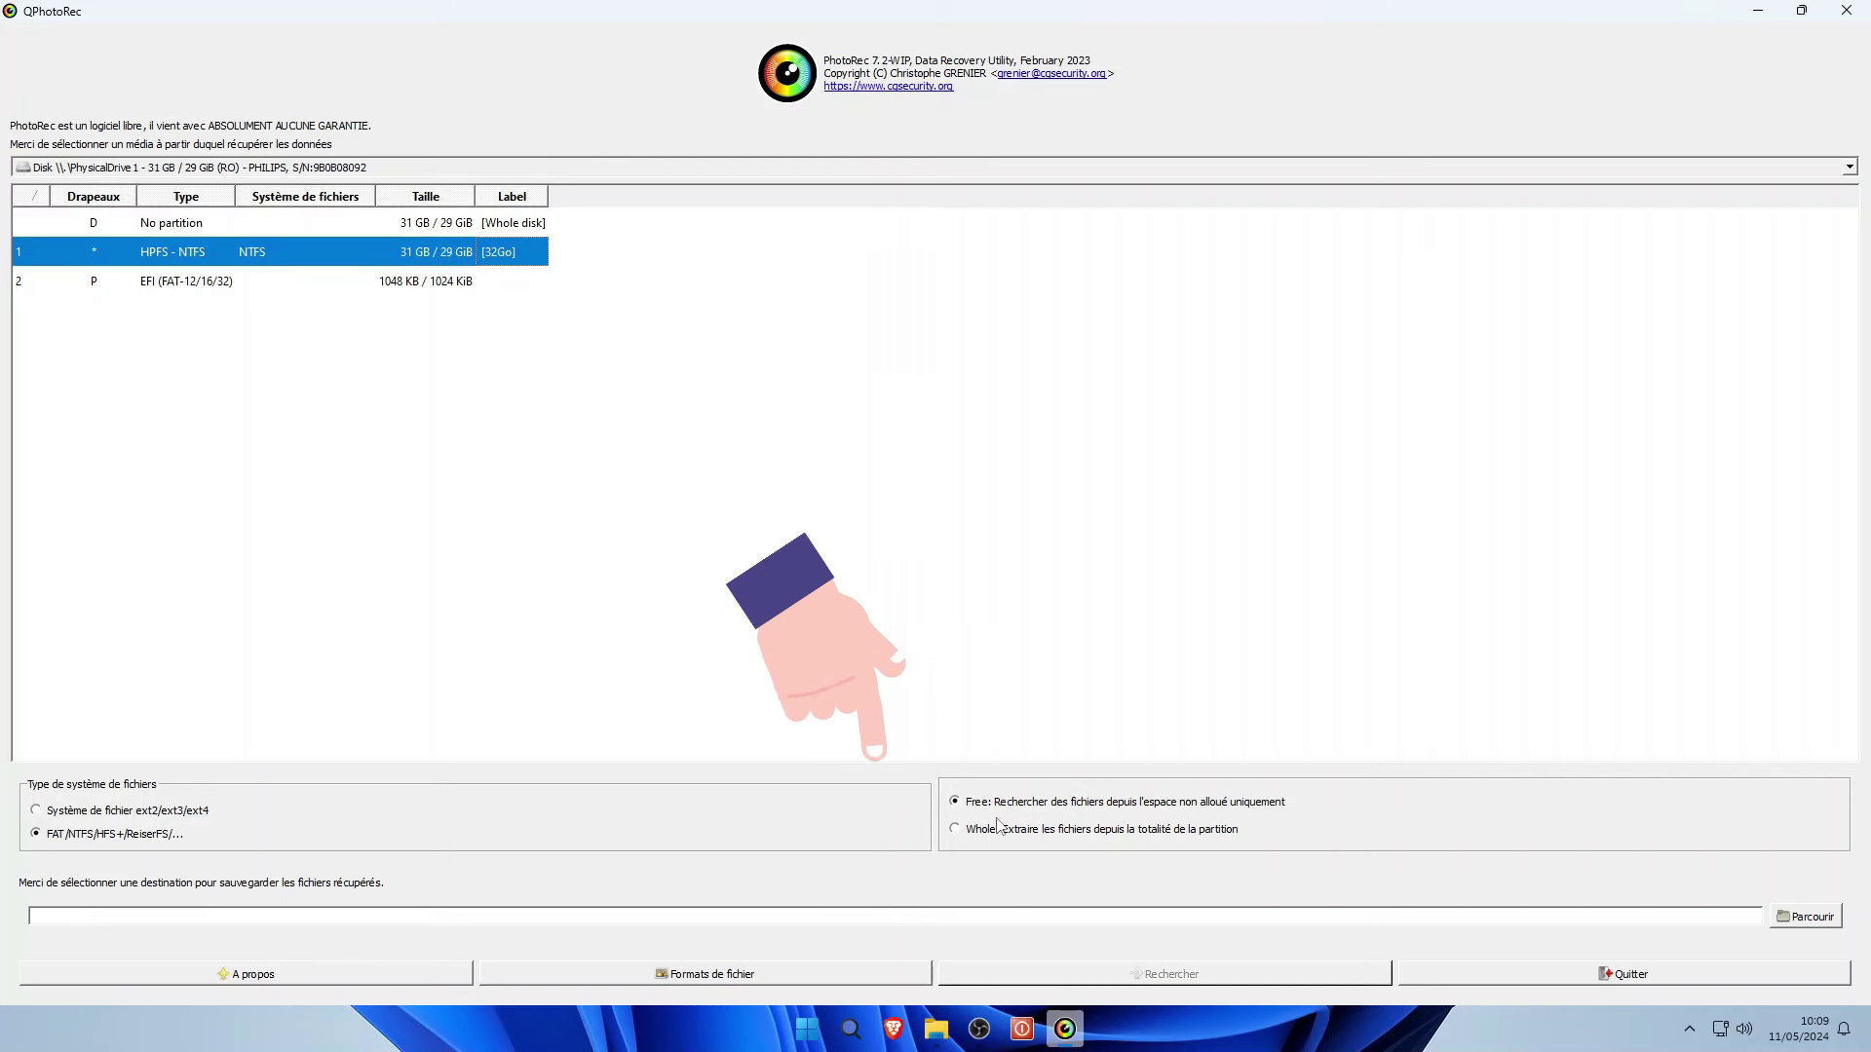
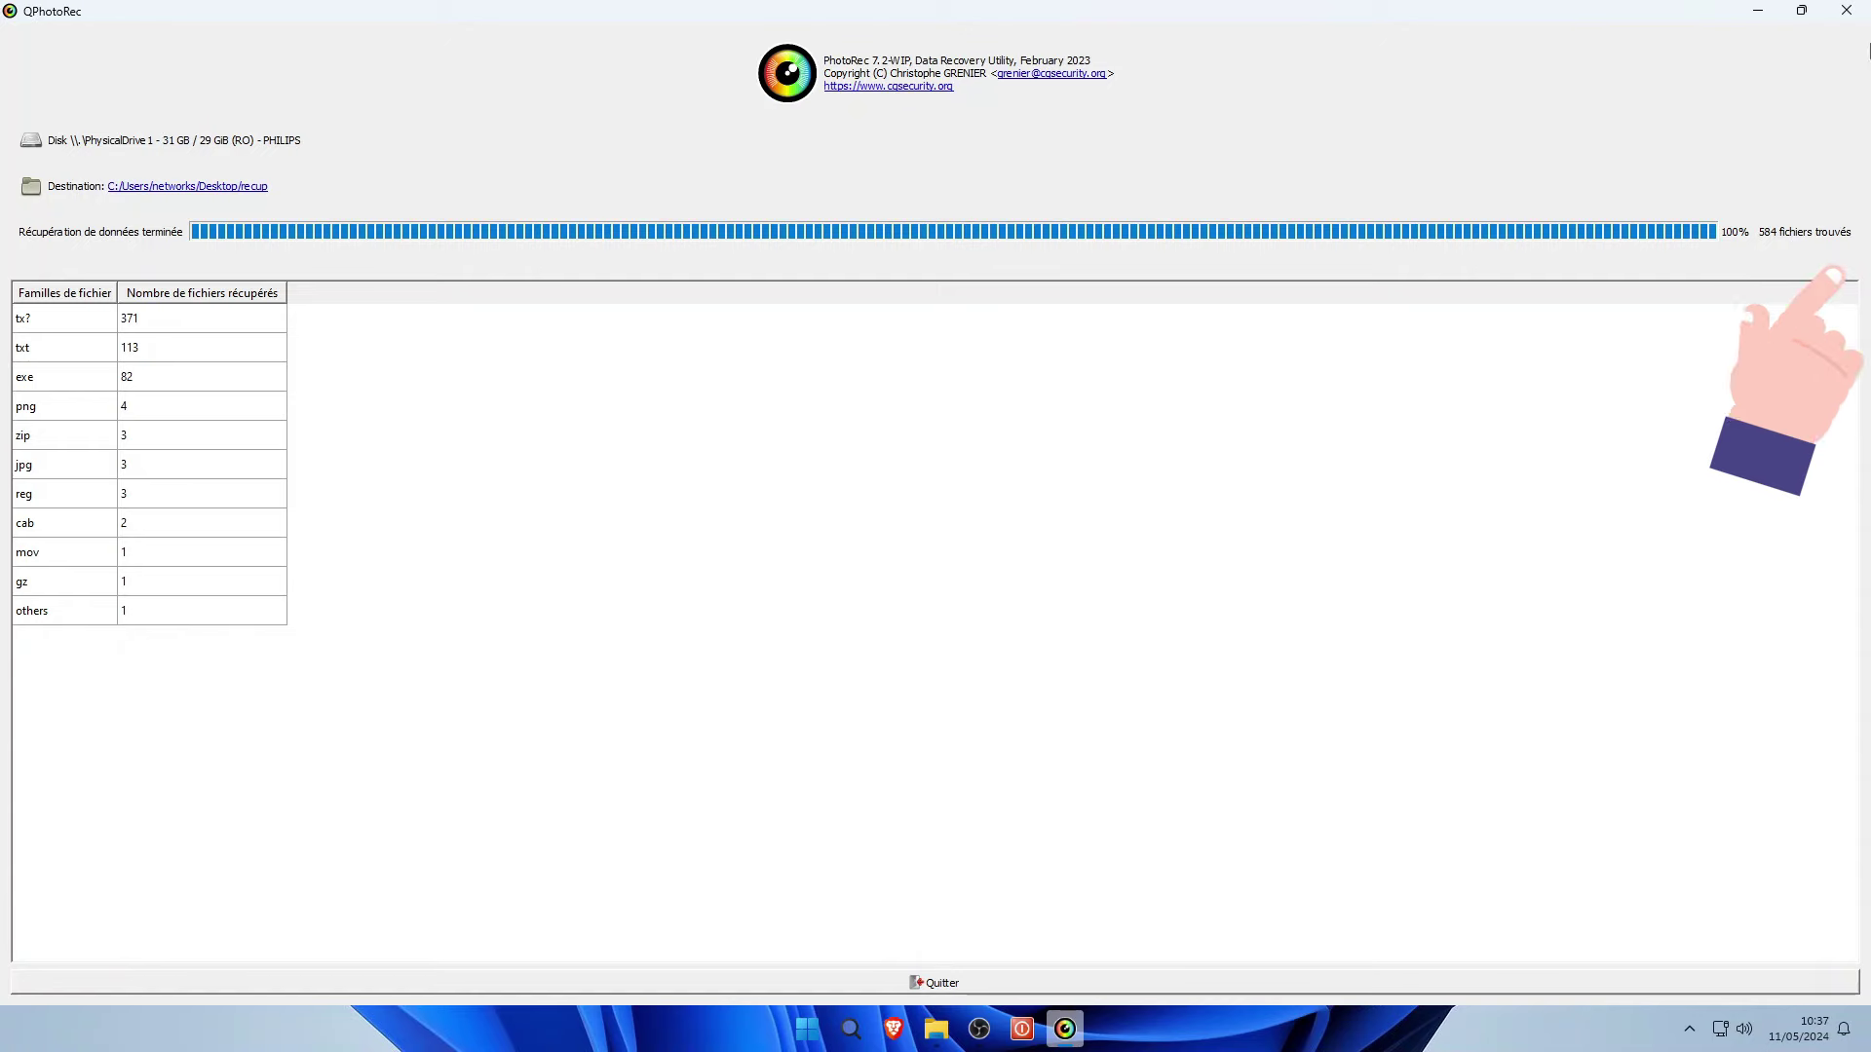
Close QPhotoRec and open recup_dir.1 in the desktop's recup folder, displaying its files as large thumbnails.
click(1847, 9)
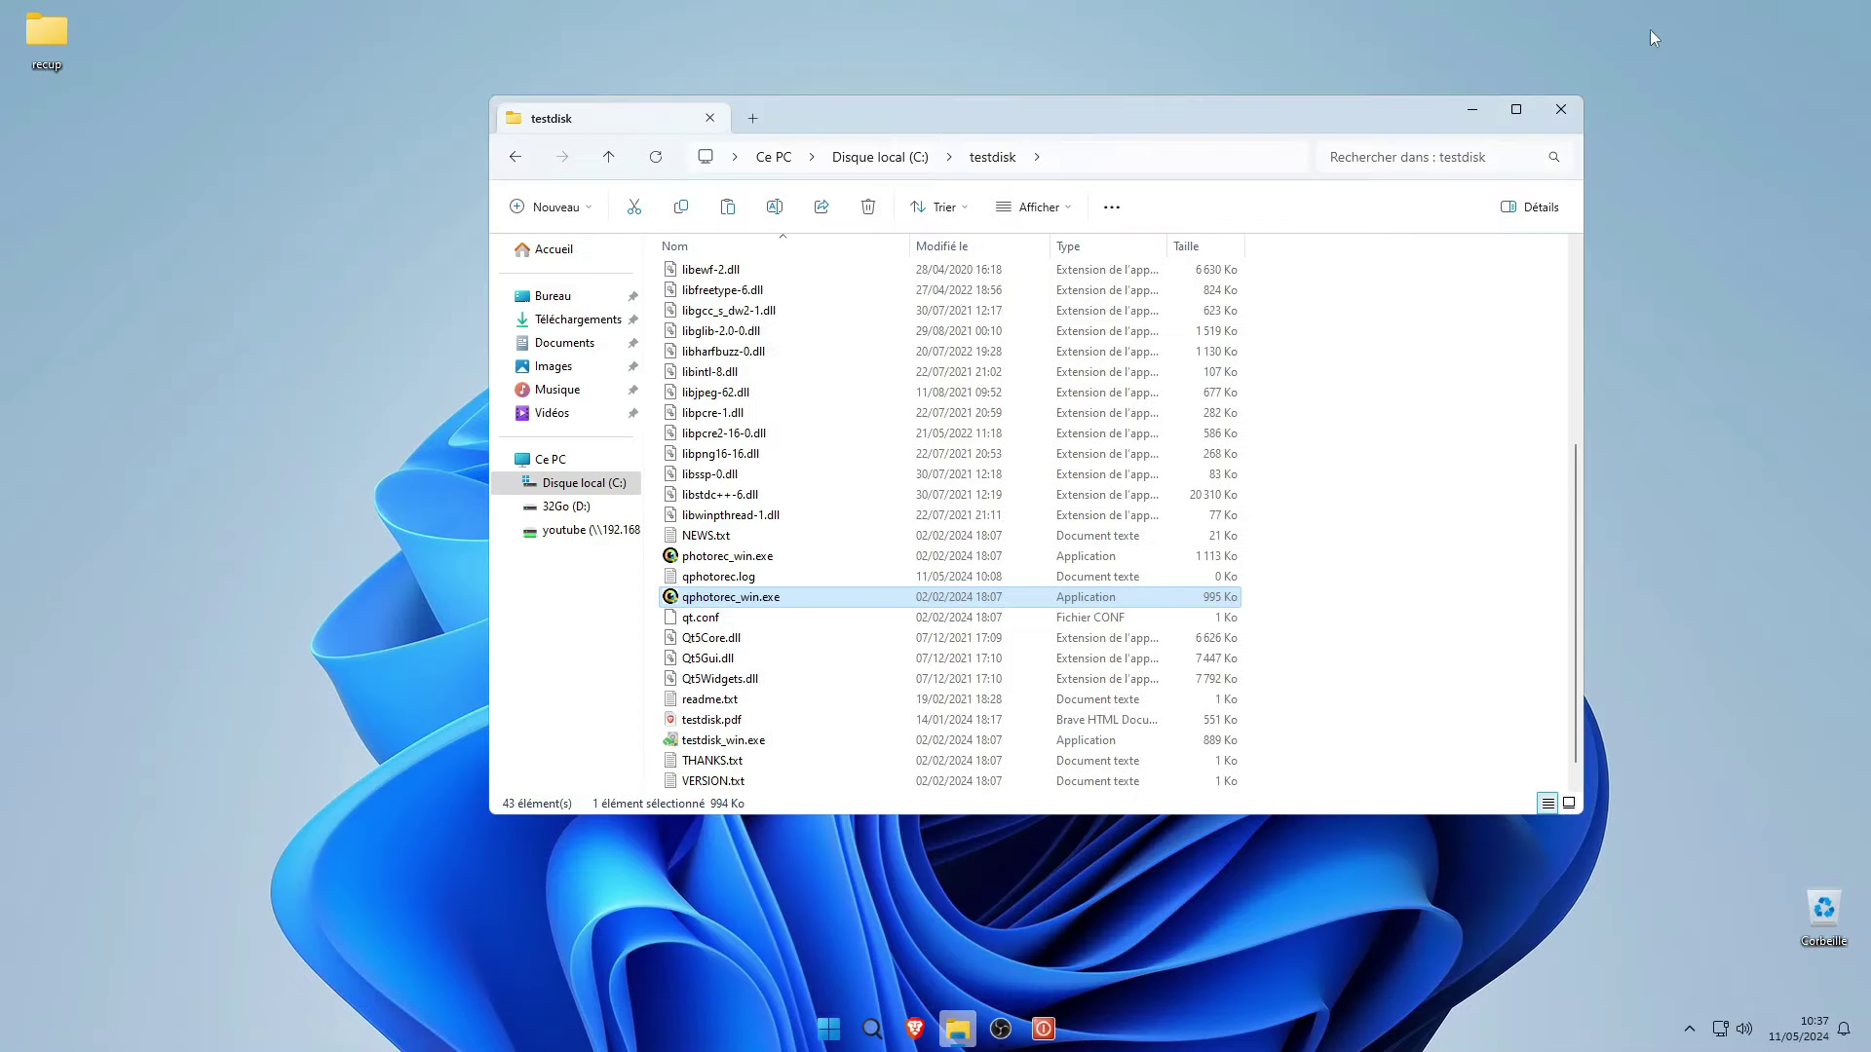
double_click(47, 32)
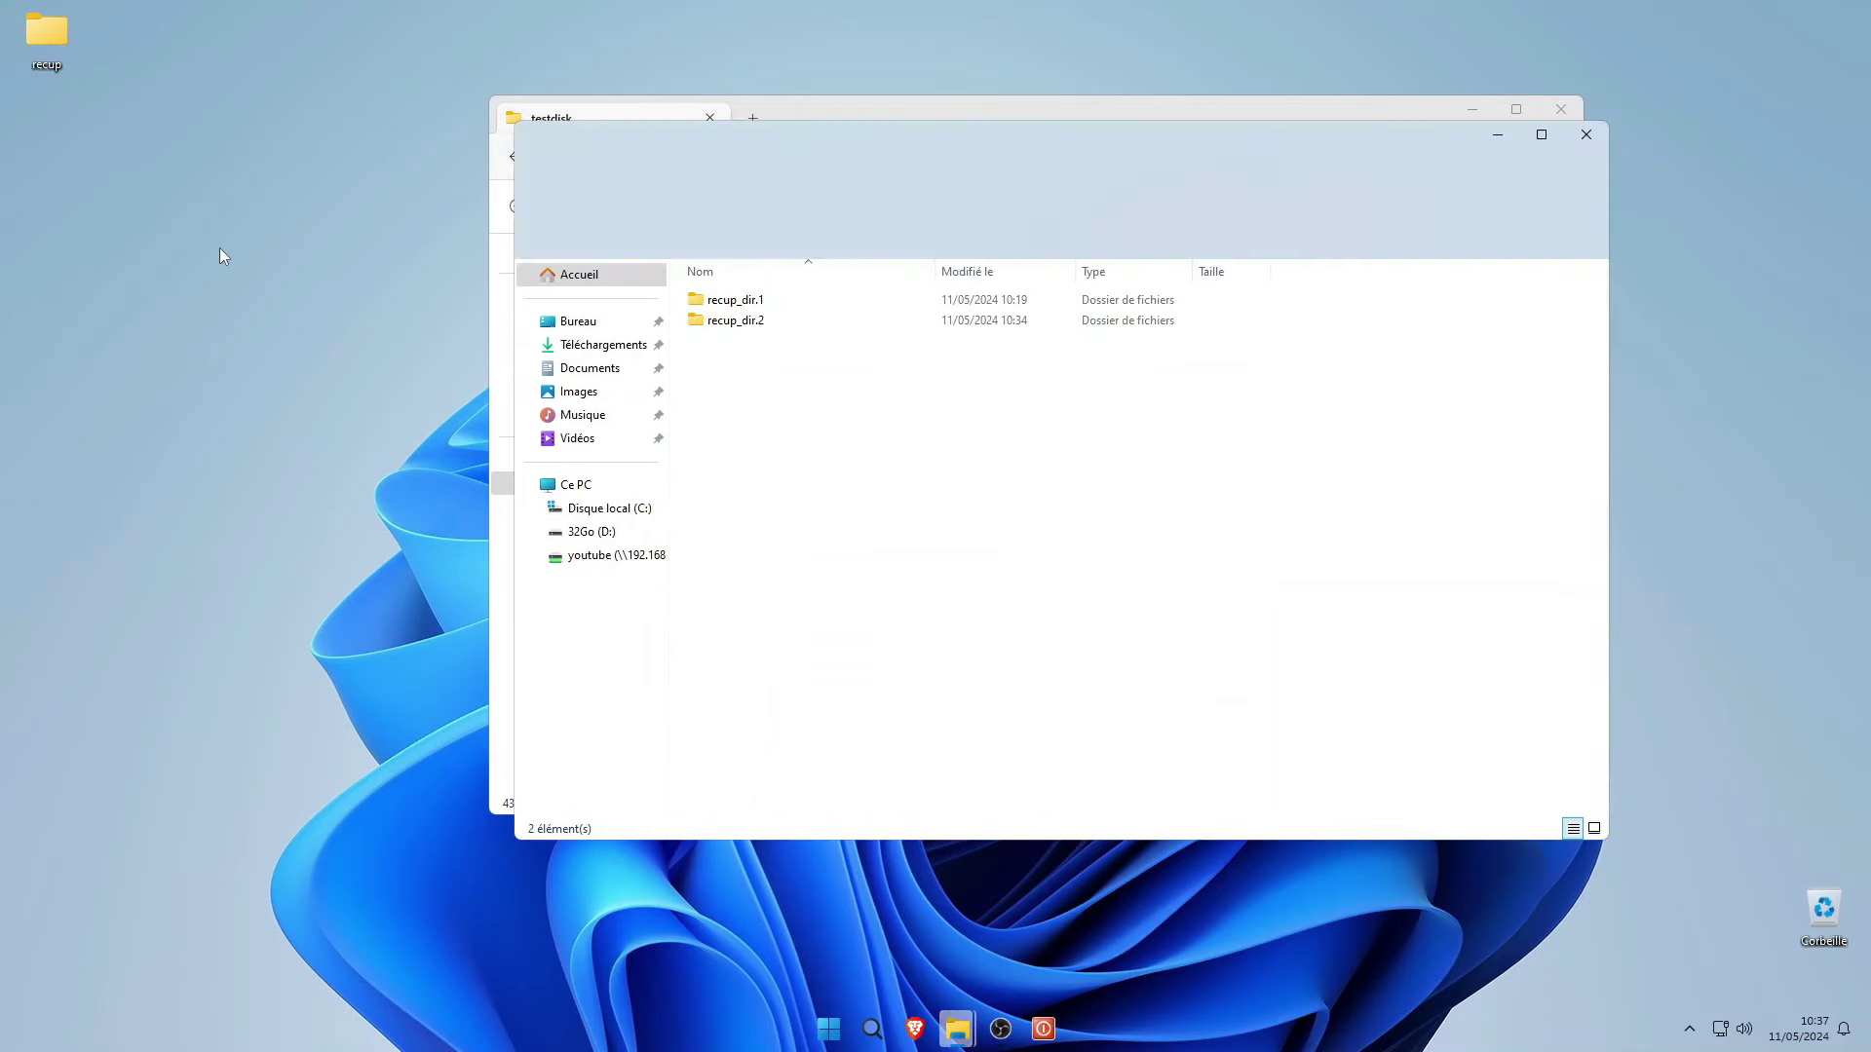
double_click(818, 310)
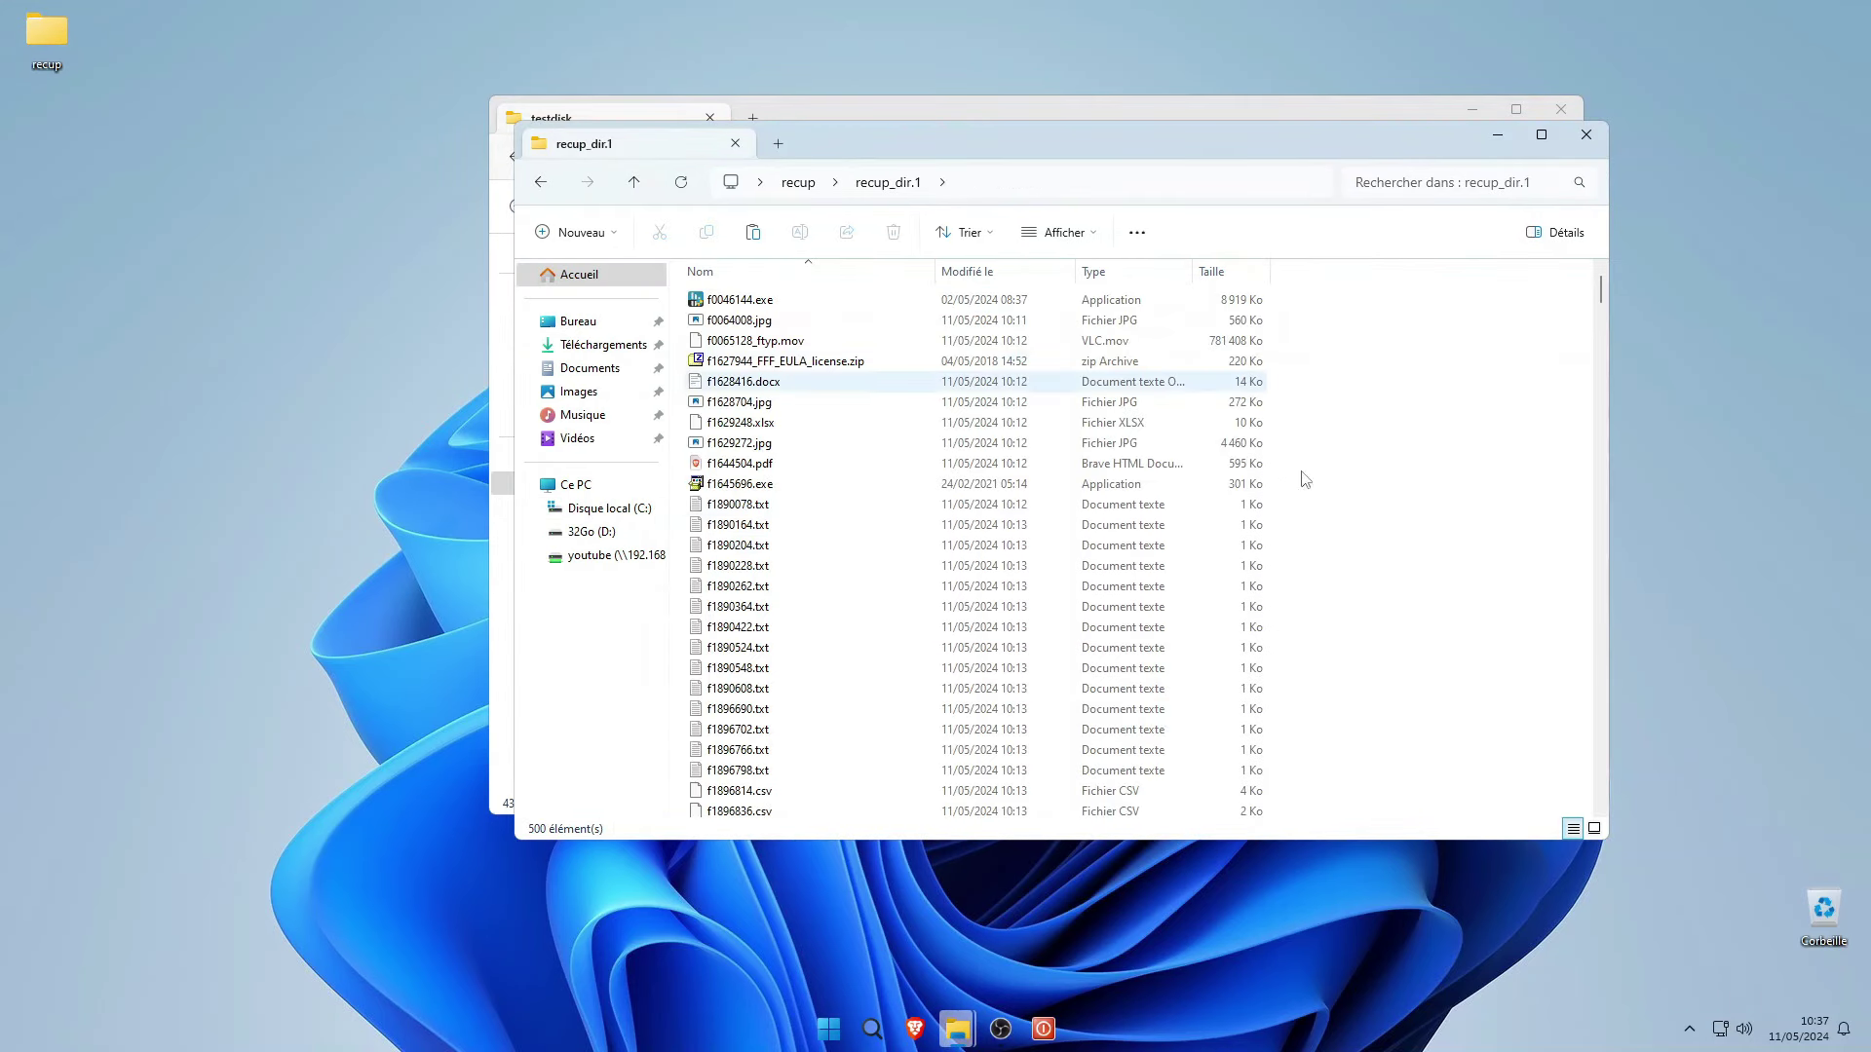
click(1594, 828)
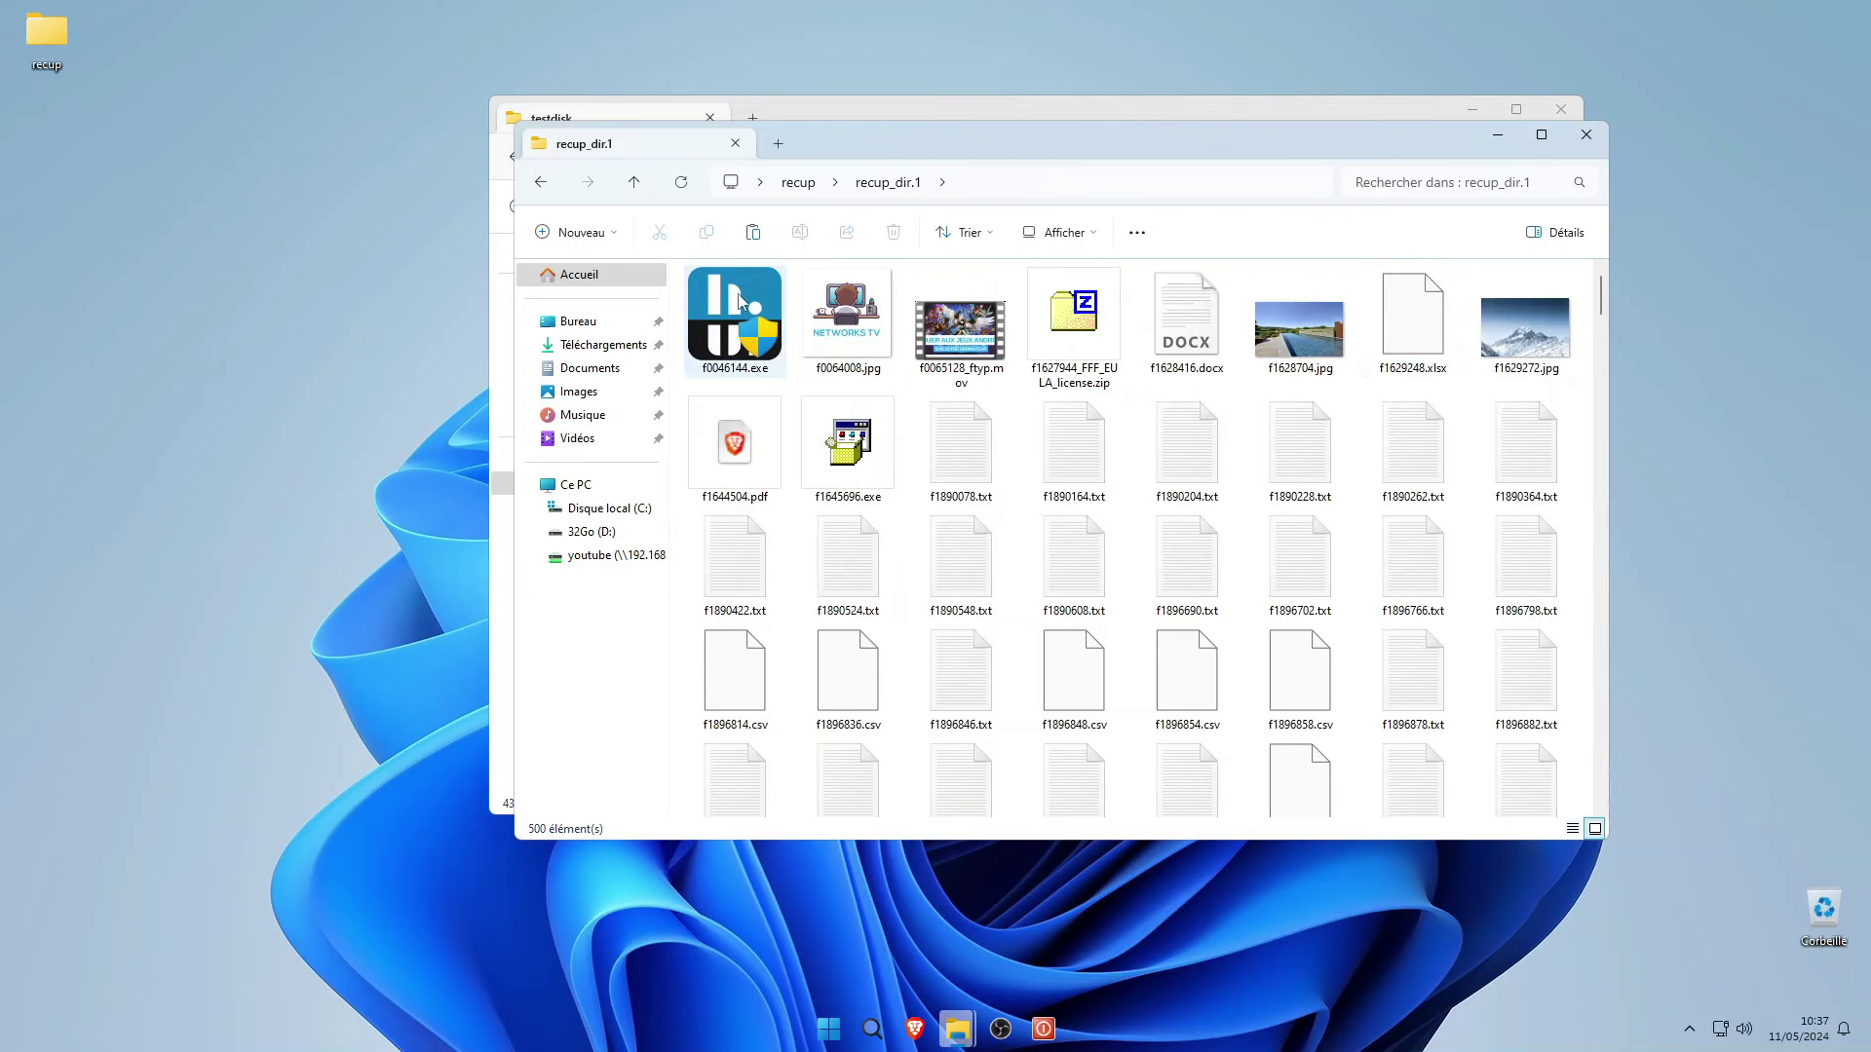
Check the recovered image f0064008.jpg and play the video f0065128_ftyp.mov at several points before closing it.
double_click(843, 330)
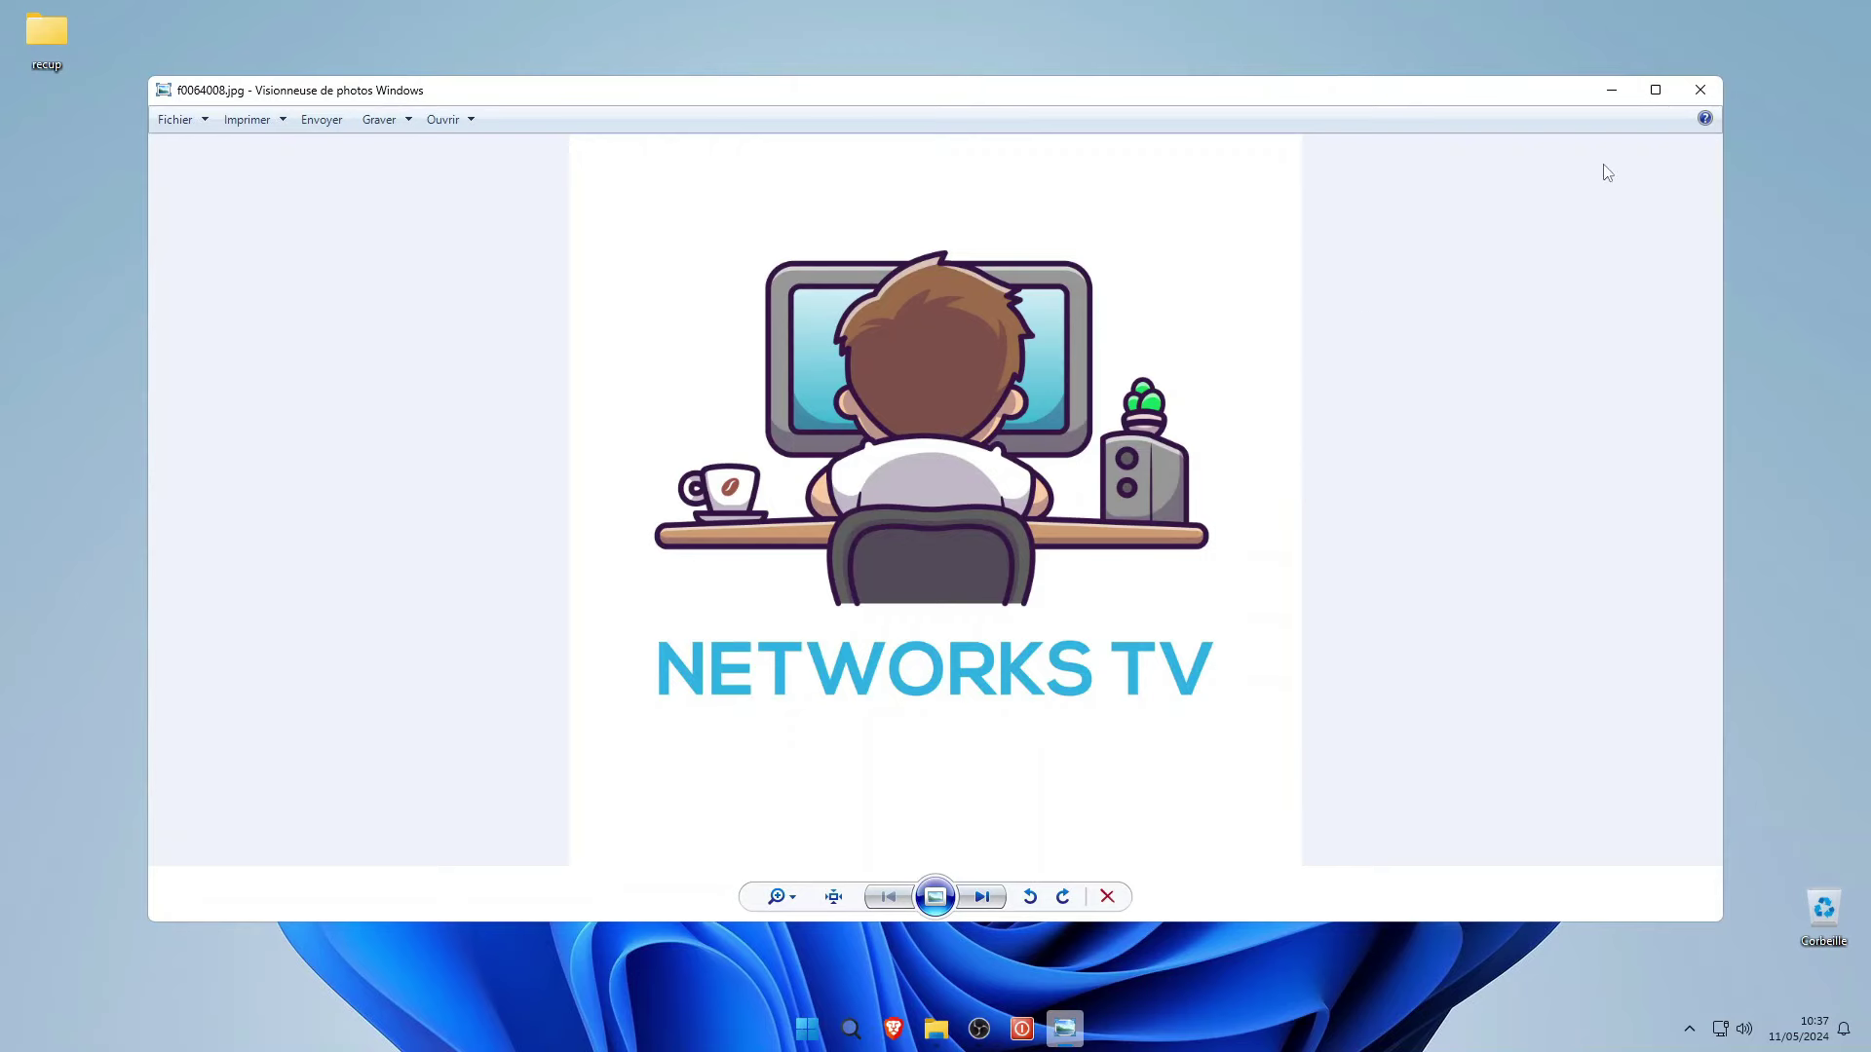
click(1701, 90)
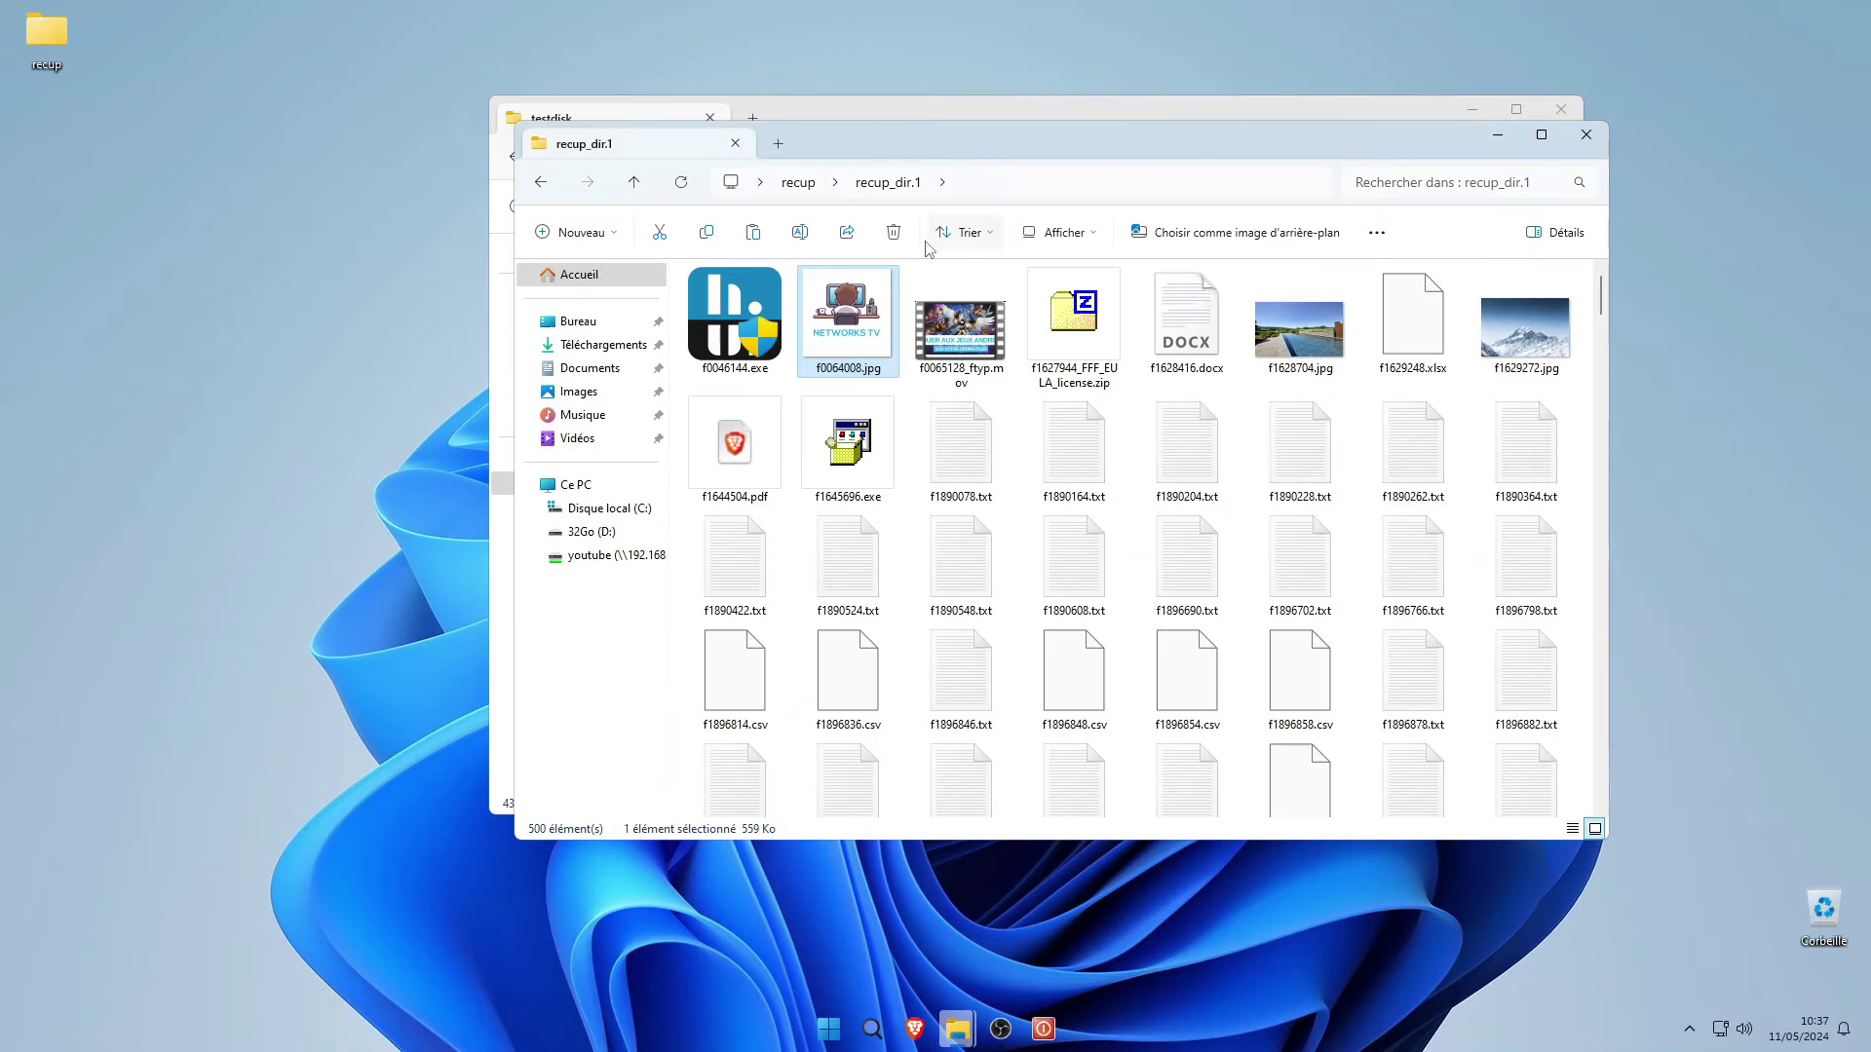
double_click(968, 341)
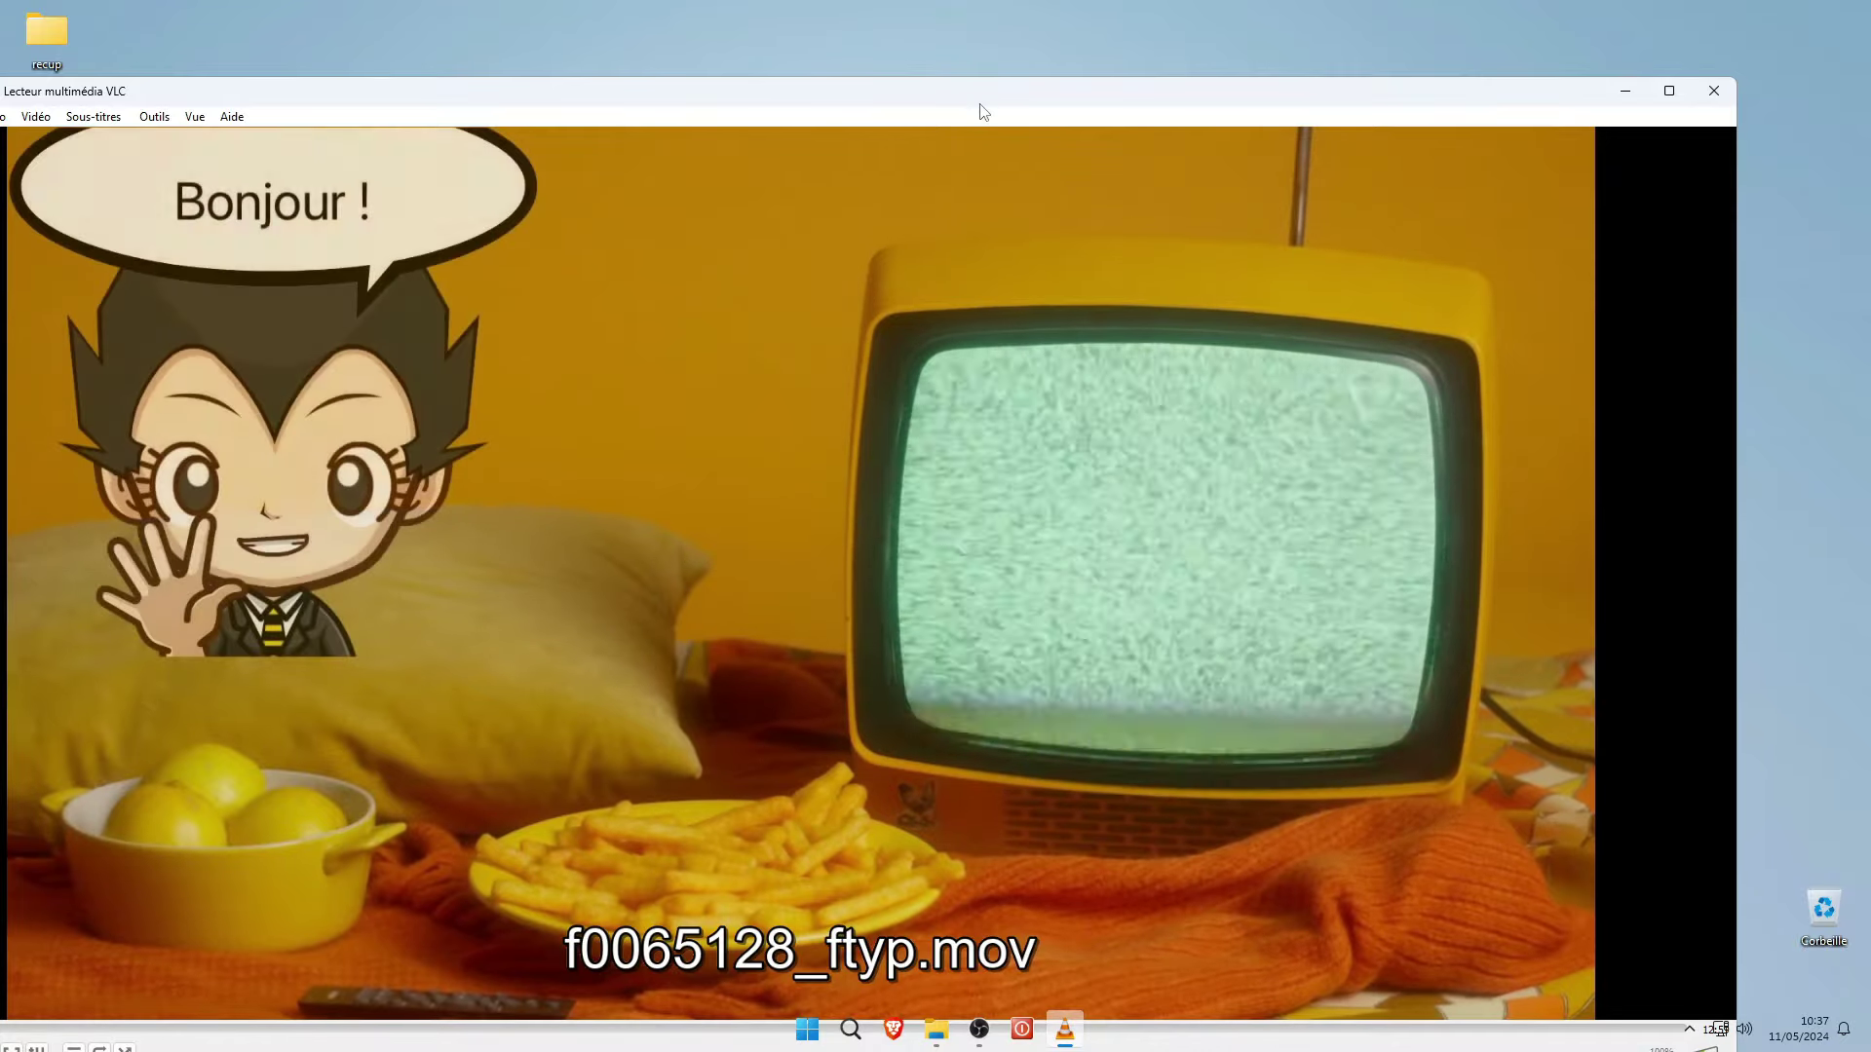
drag(982, 112, 1060, 73)
click(652, 987)
click(694, 989)
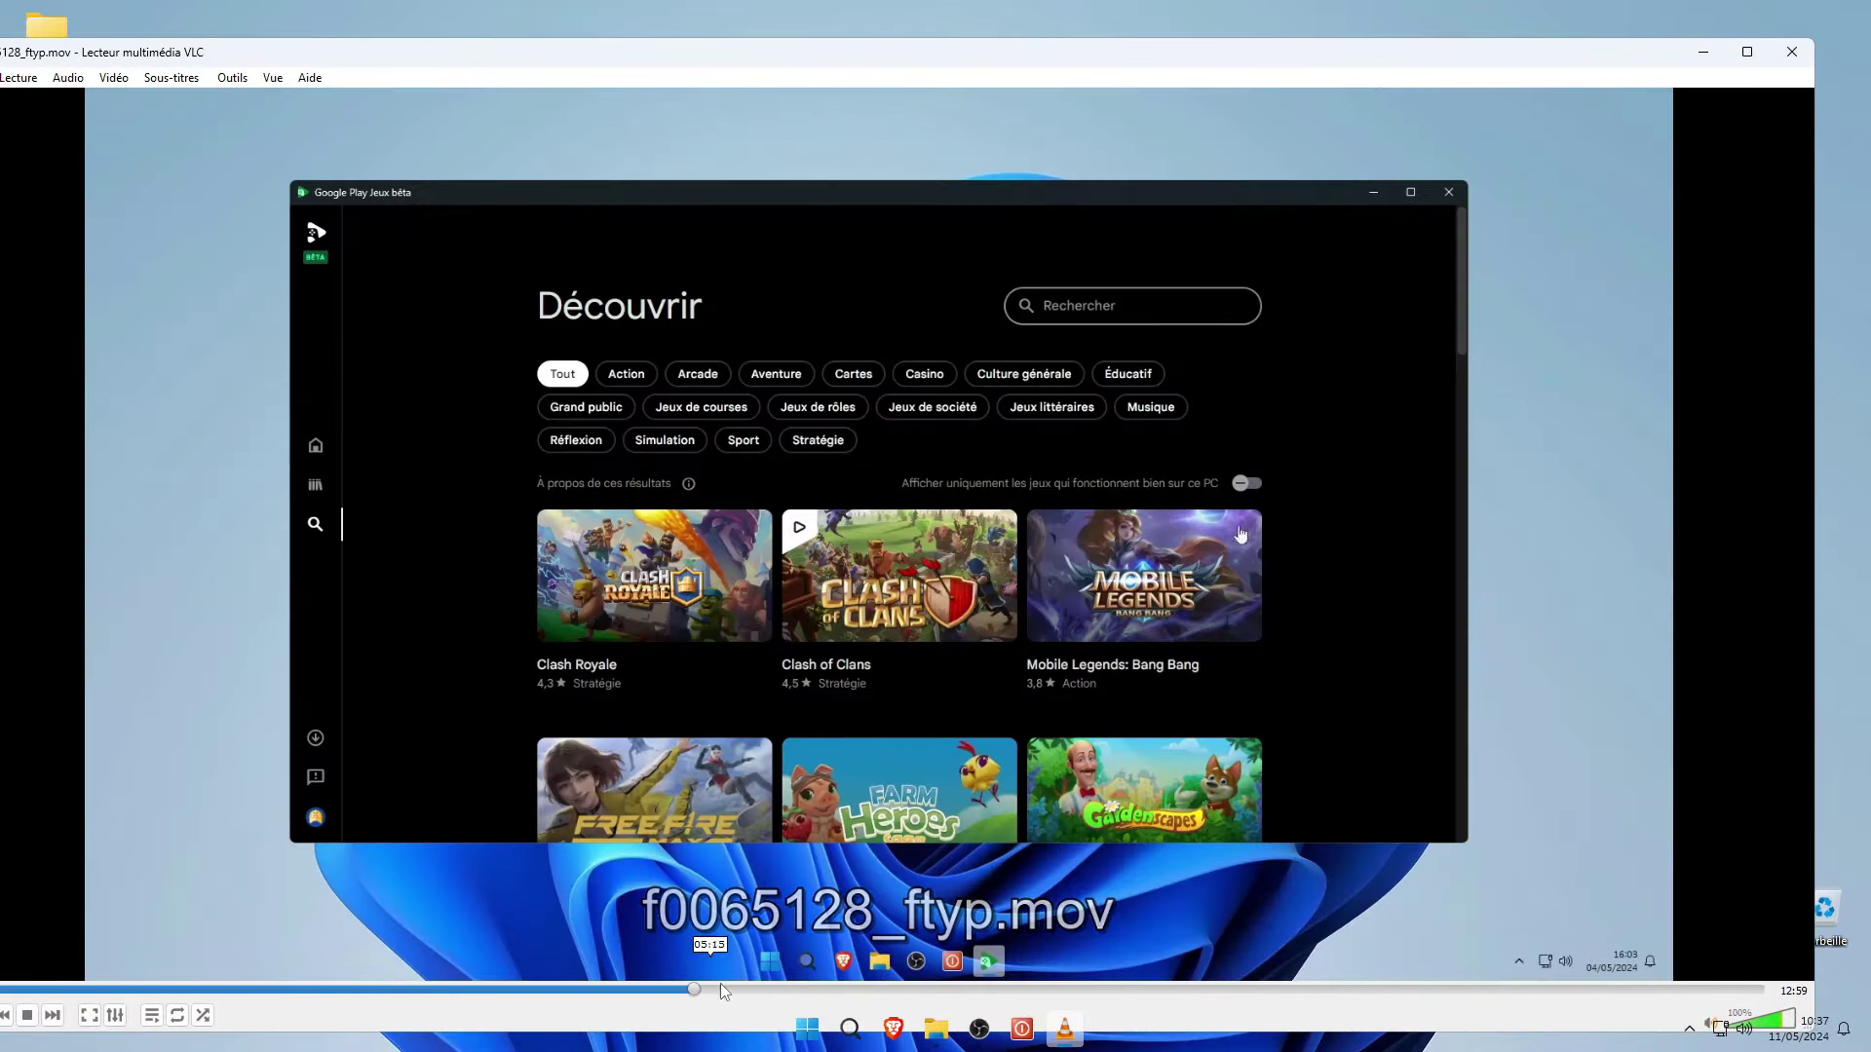
click(819, 989)
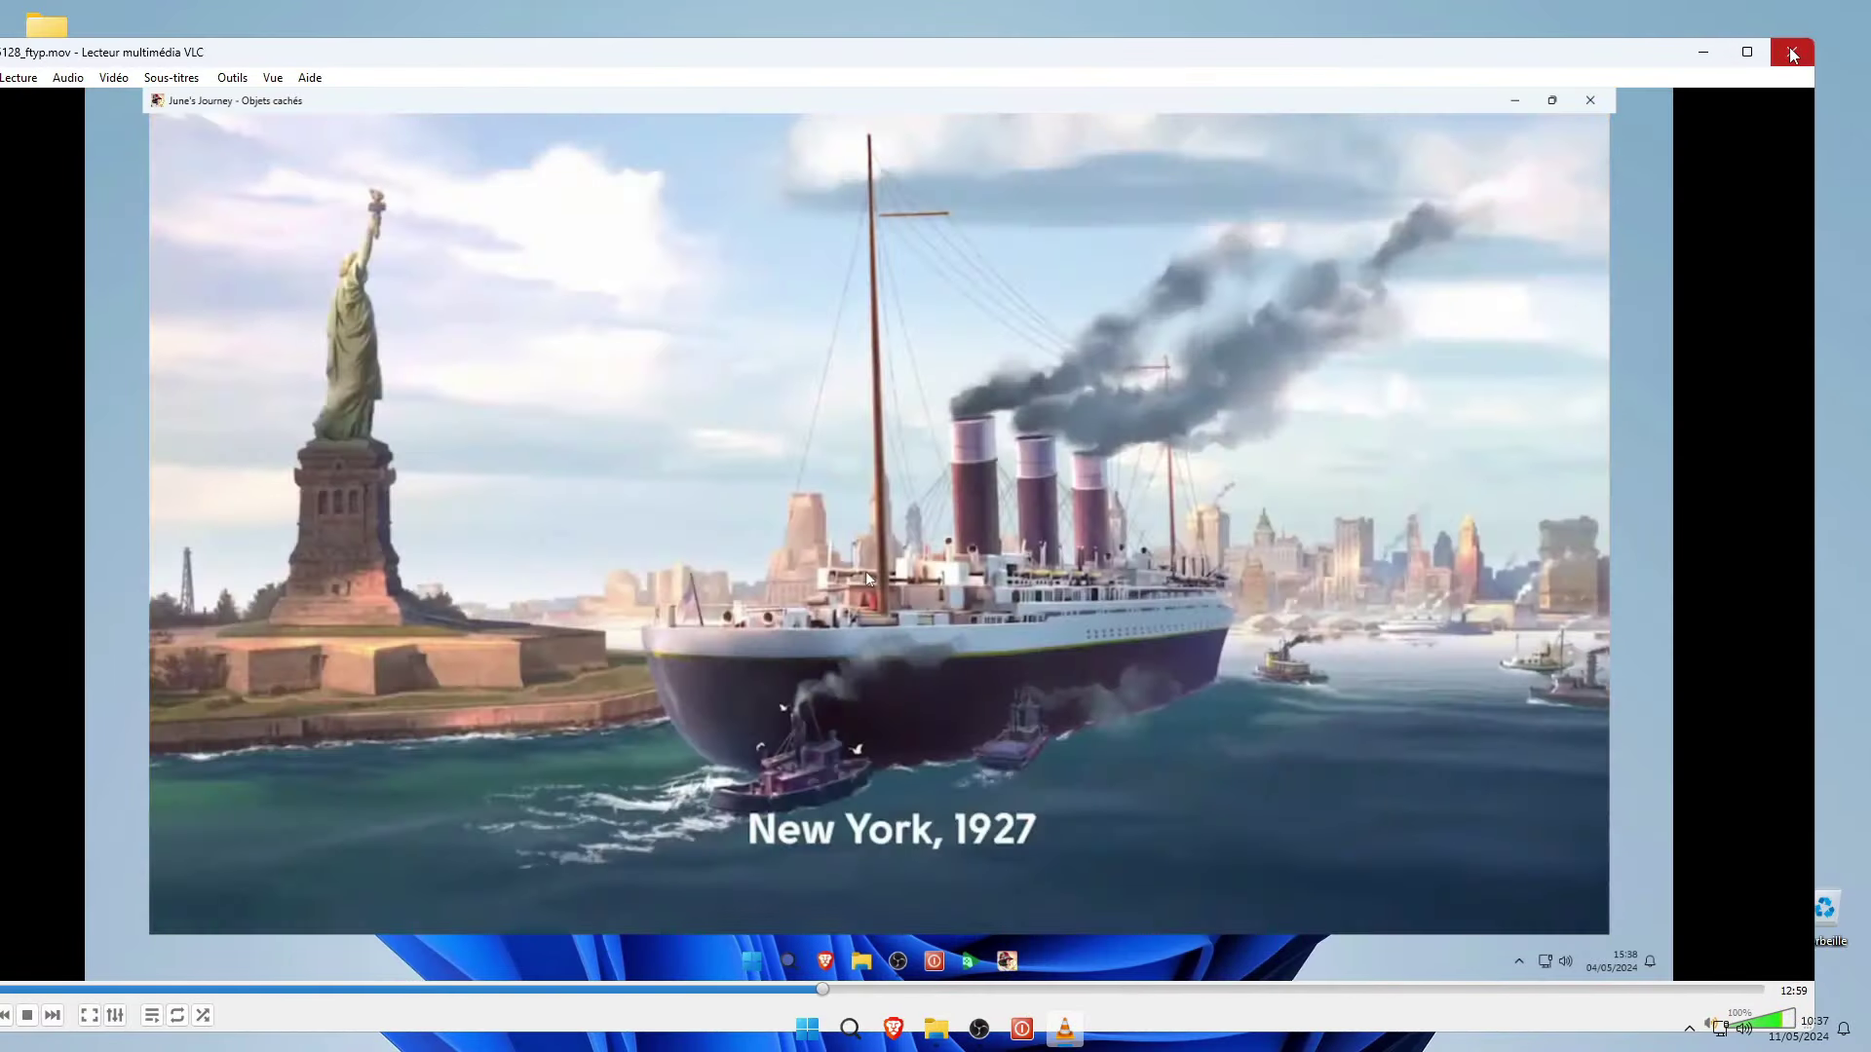
click(1791, 52)
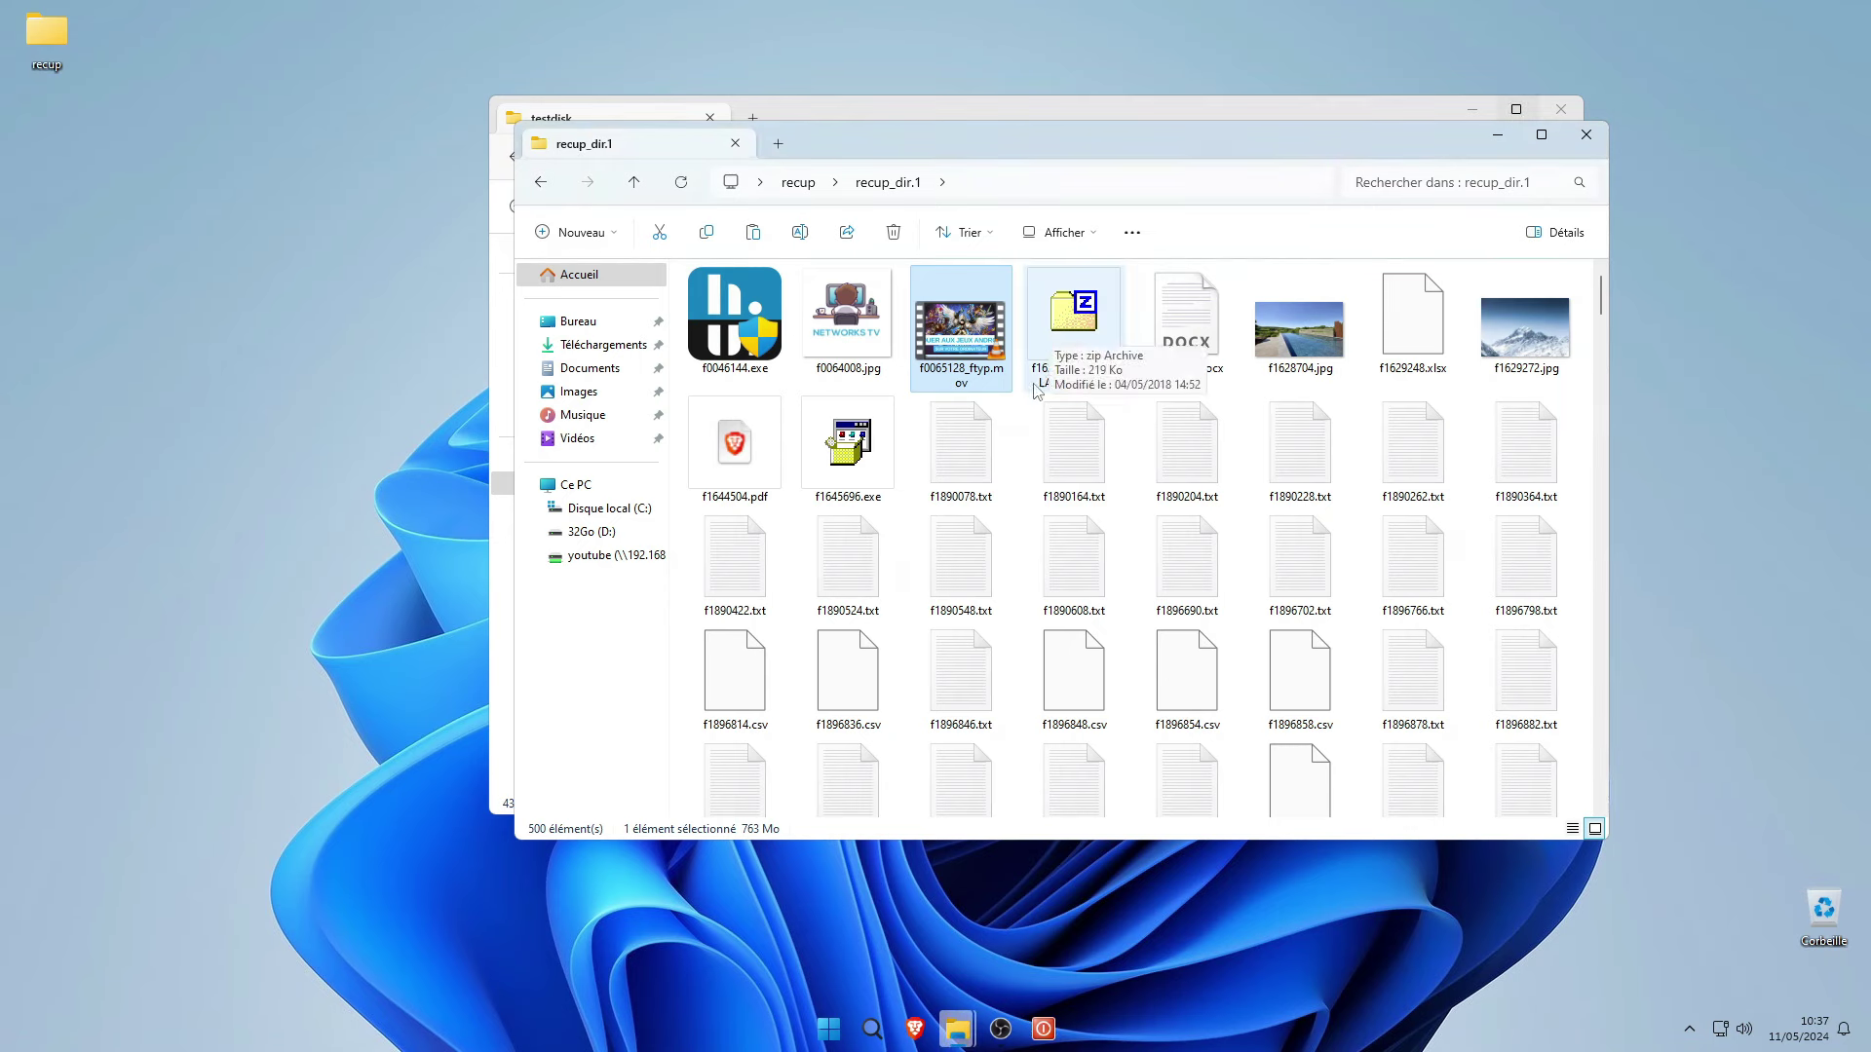
View the recovered photos f1628704.jpg and f1629272.jpg, closing the viewer after each.
double_click(1317, 327)
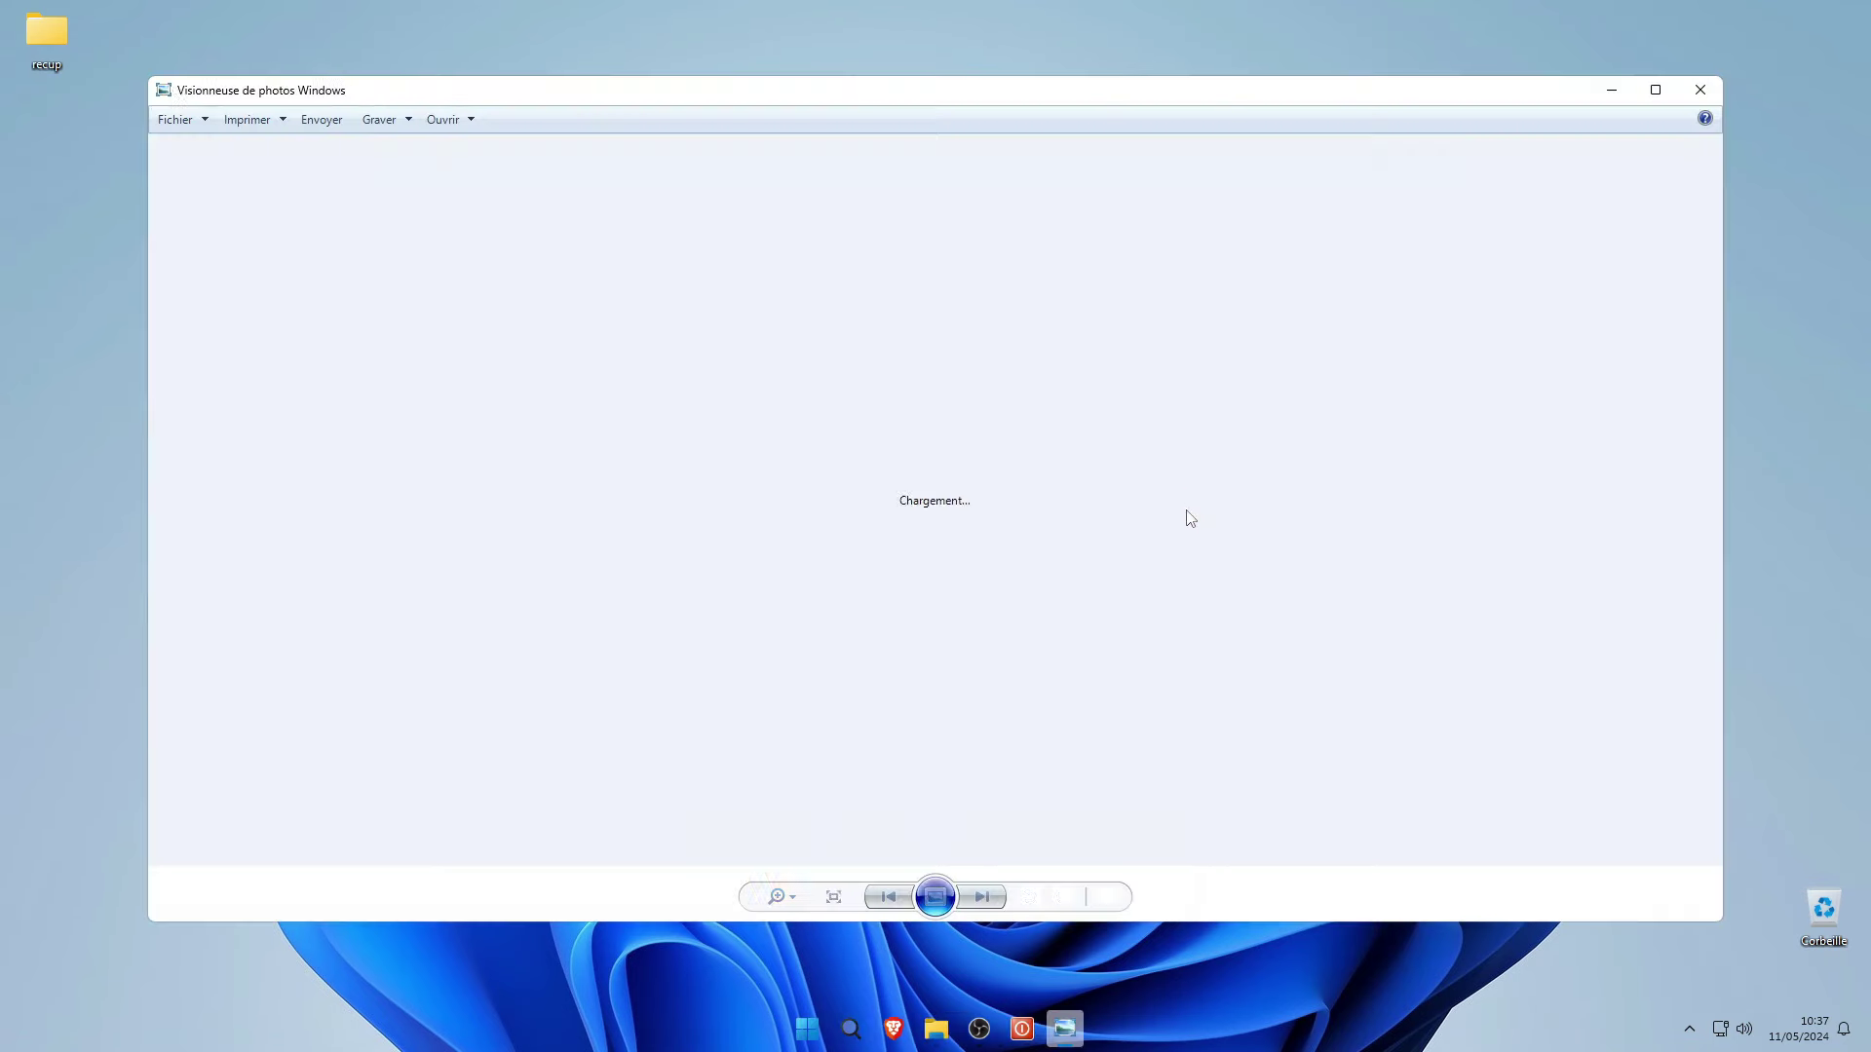
click(1700, 86)
click(1546, 322)
double_click(1546, 321)
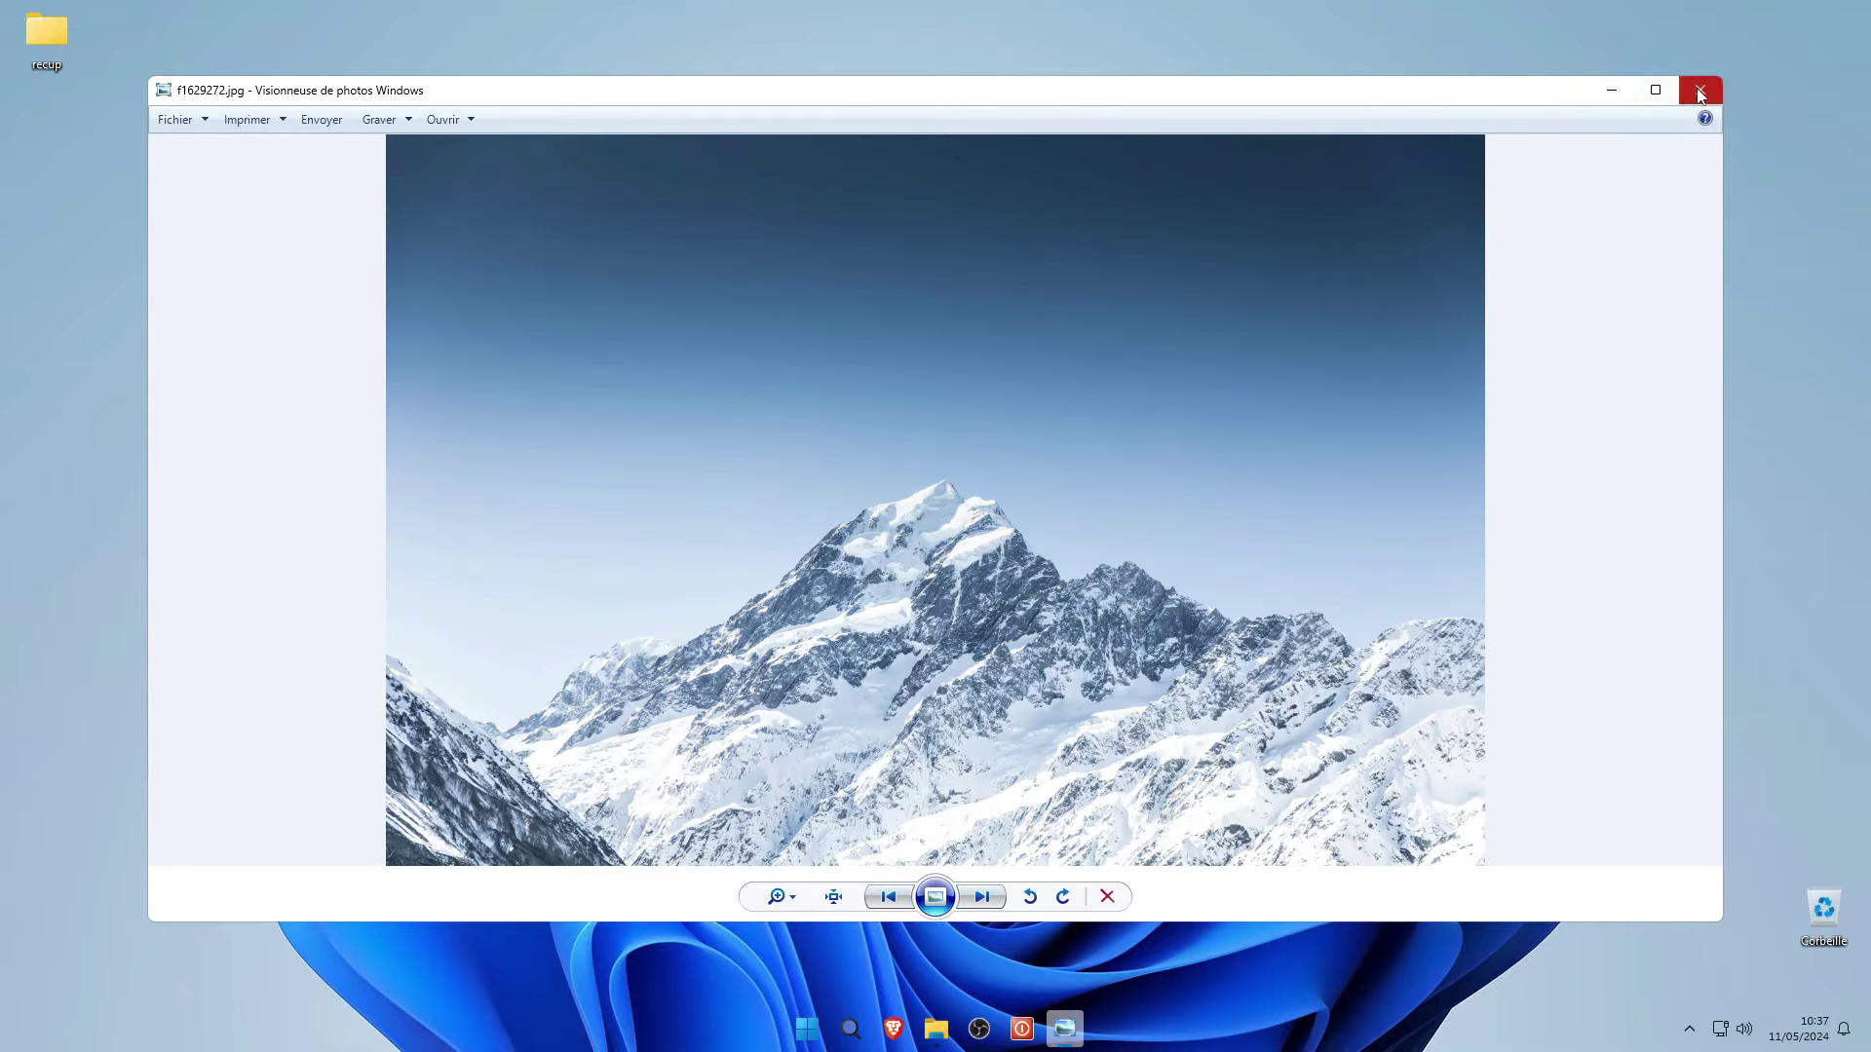
click(1700, 91)
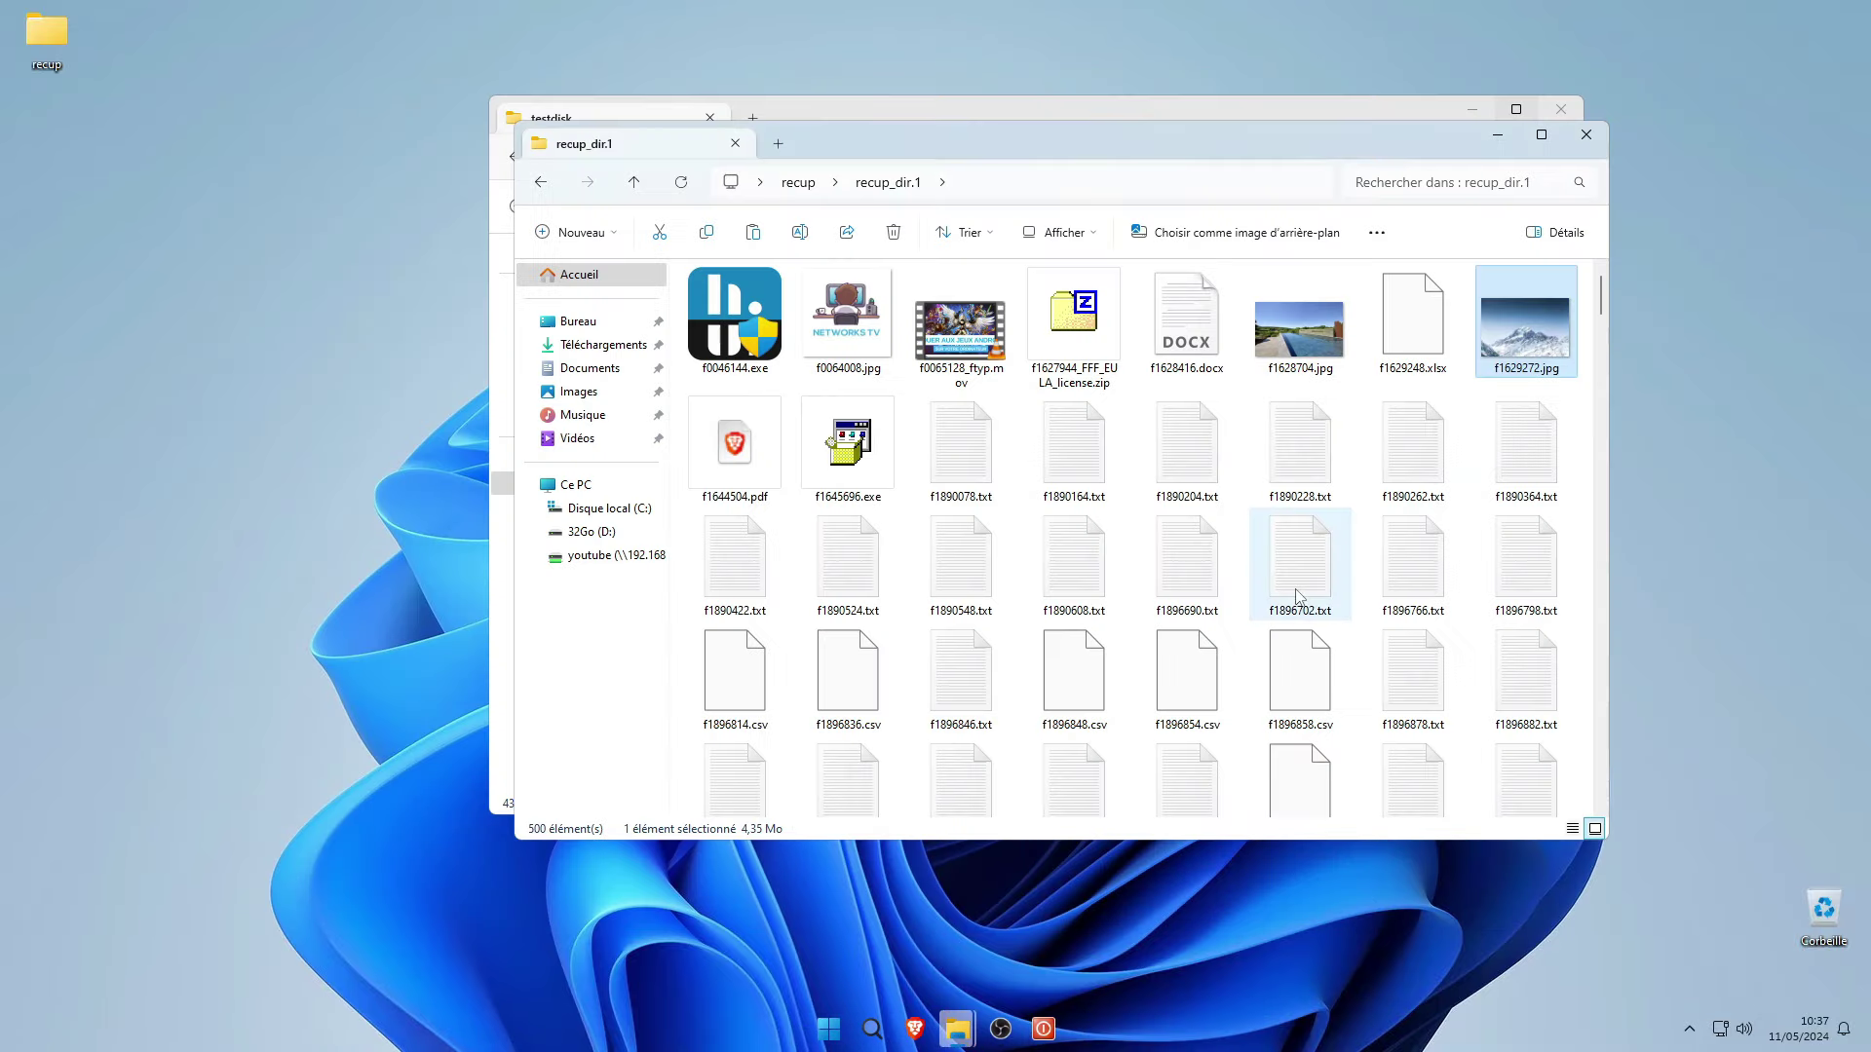
Check the contents of the recovered documents f1628416.docx and f1644504.pdf, closing each one.
double_click(1184, 308)
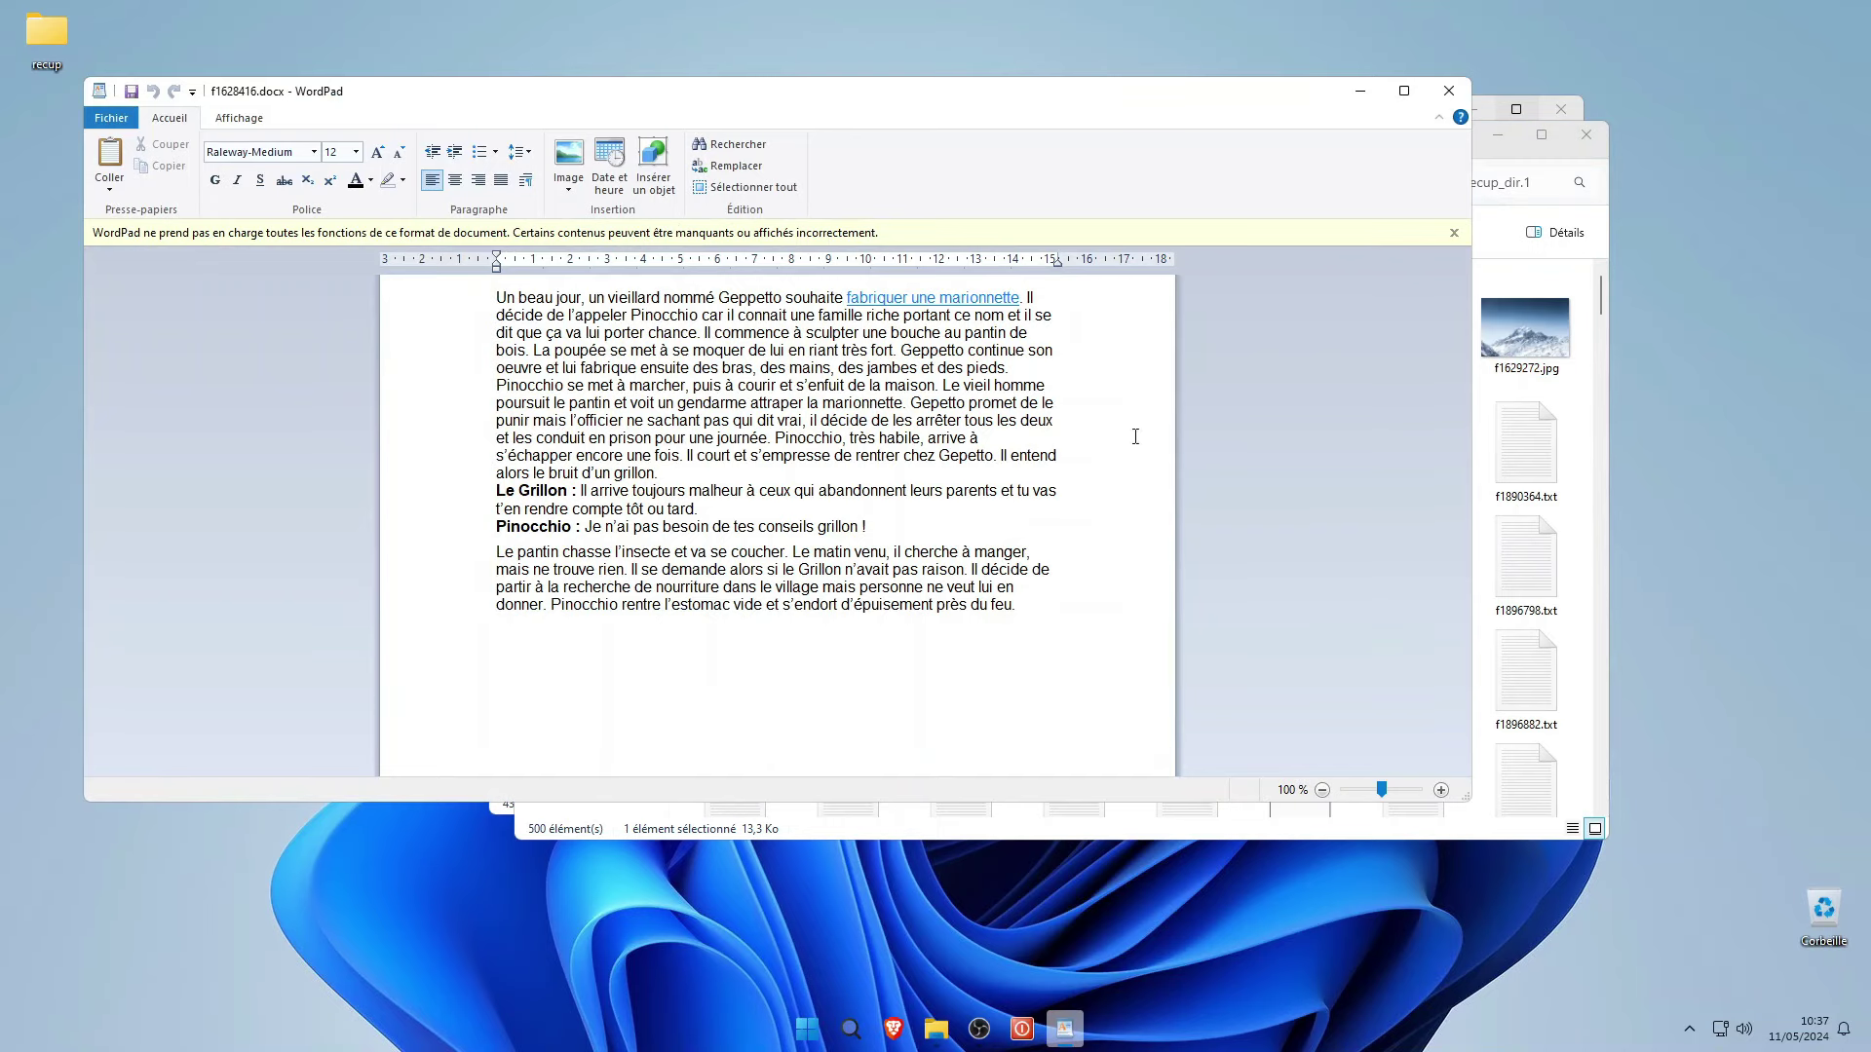
click(1449, 91)
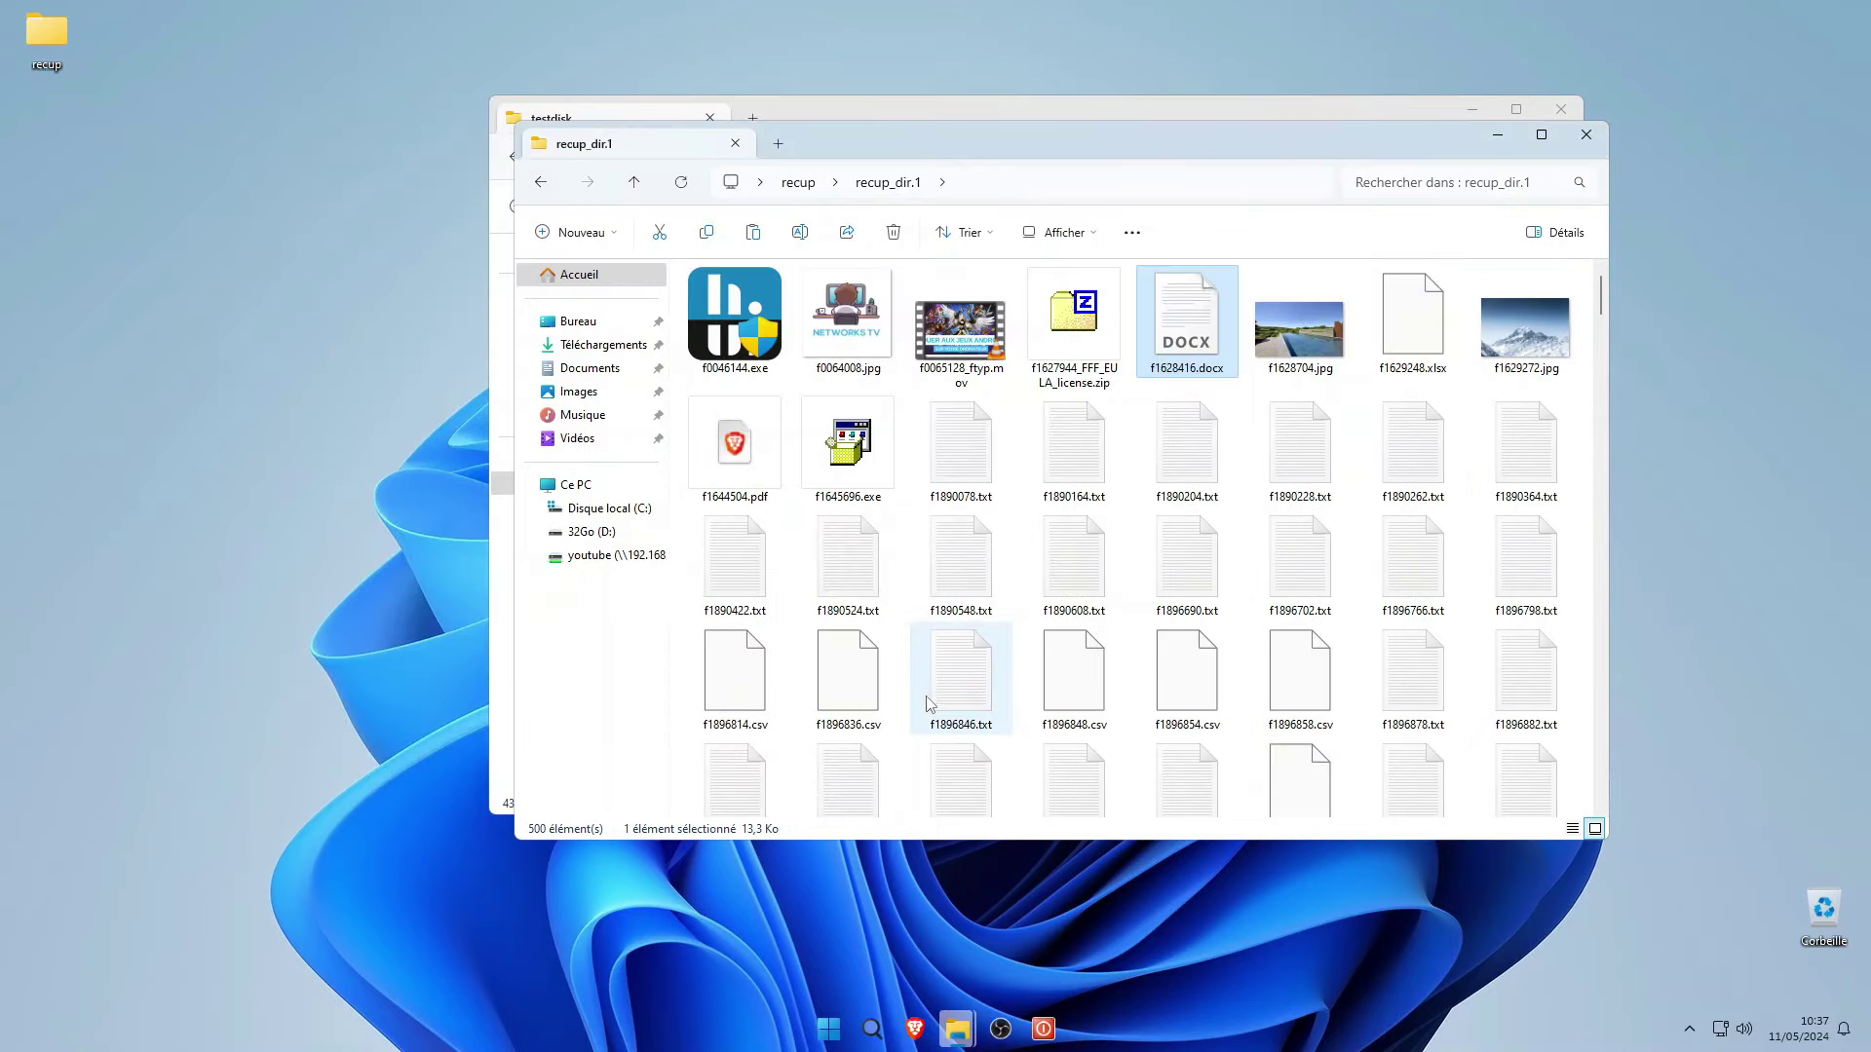
double_click(733, 447)
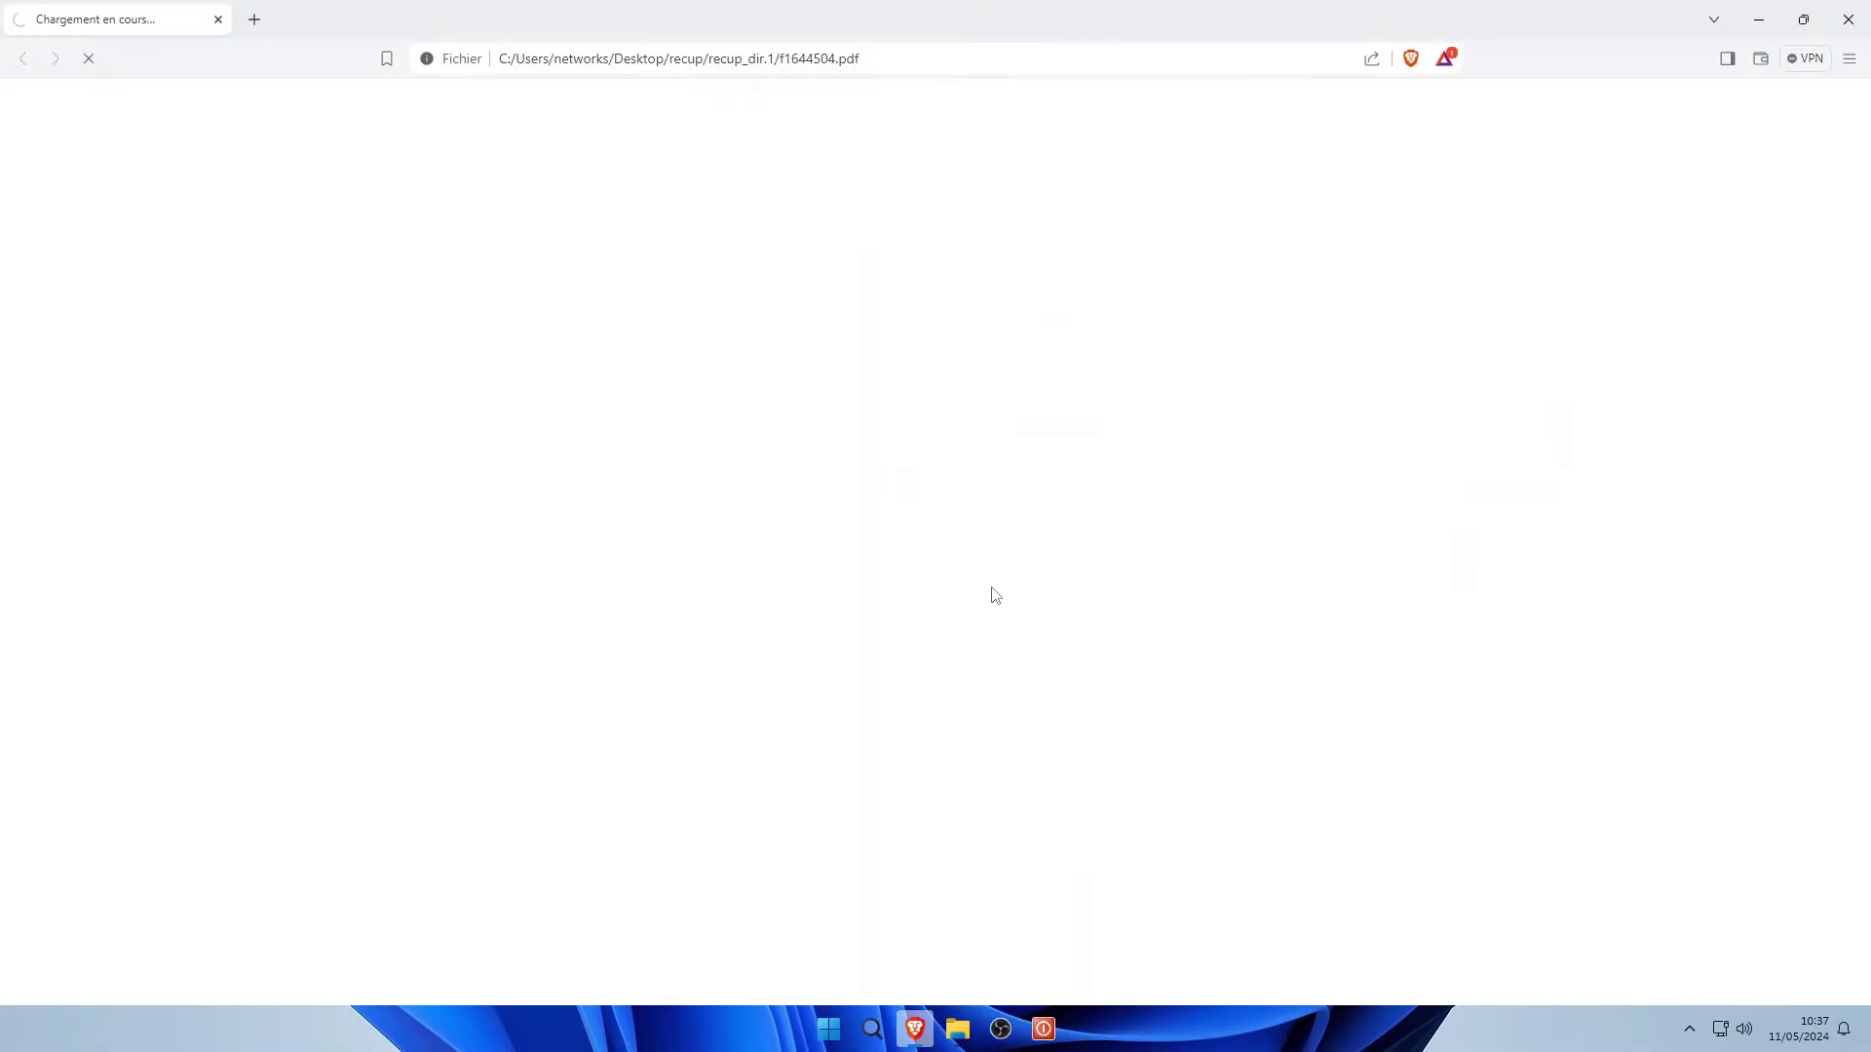
scroll(1162, 539, down, 20)
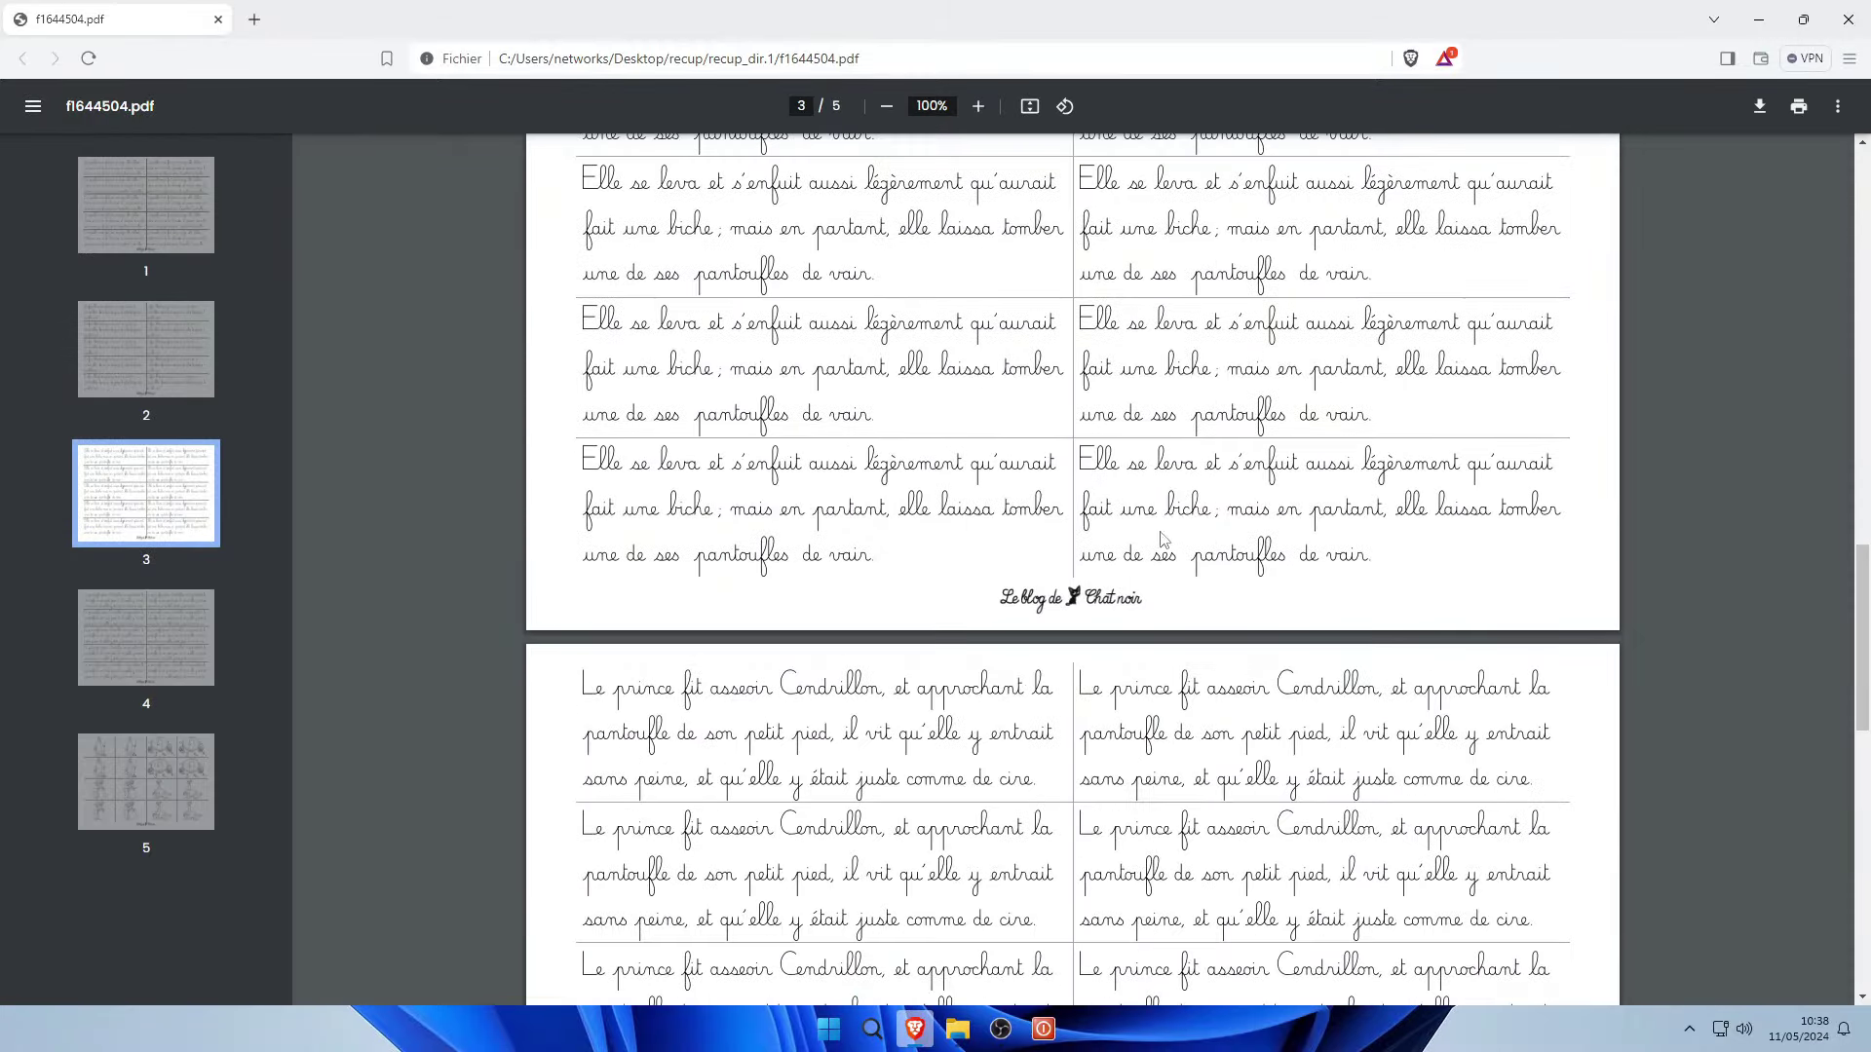
scroll(1163, 539, up, 20)
click(1847, 19)
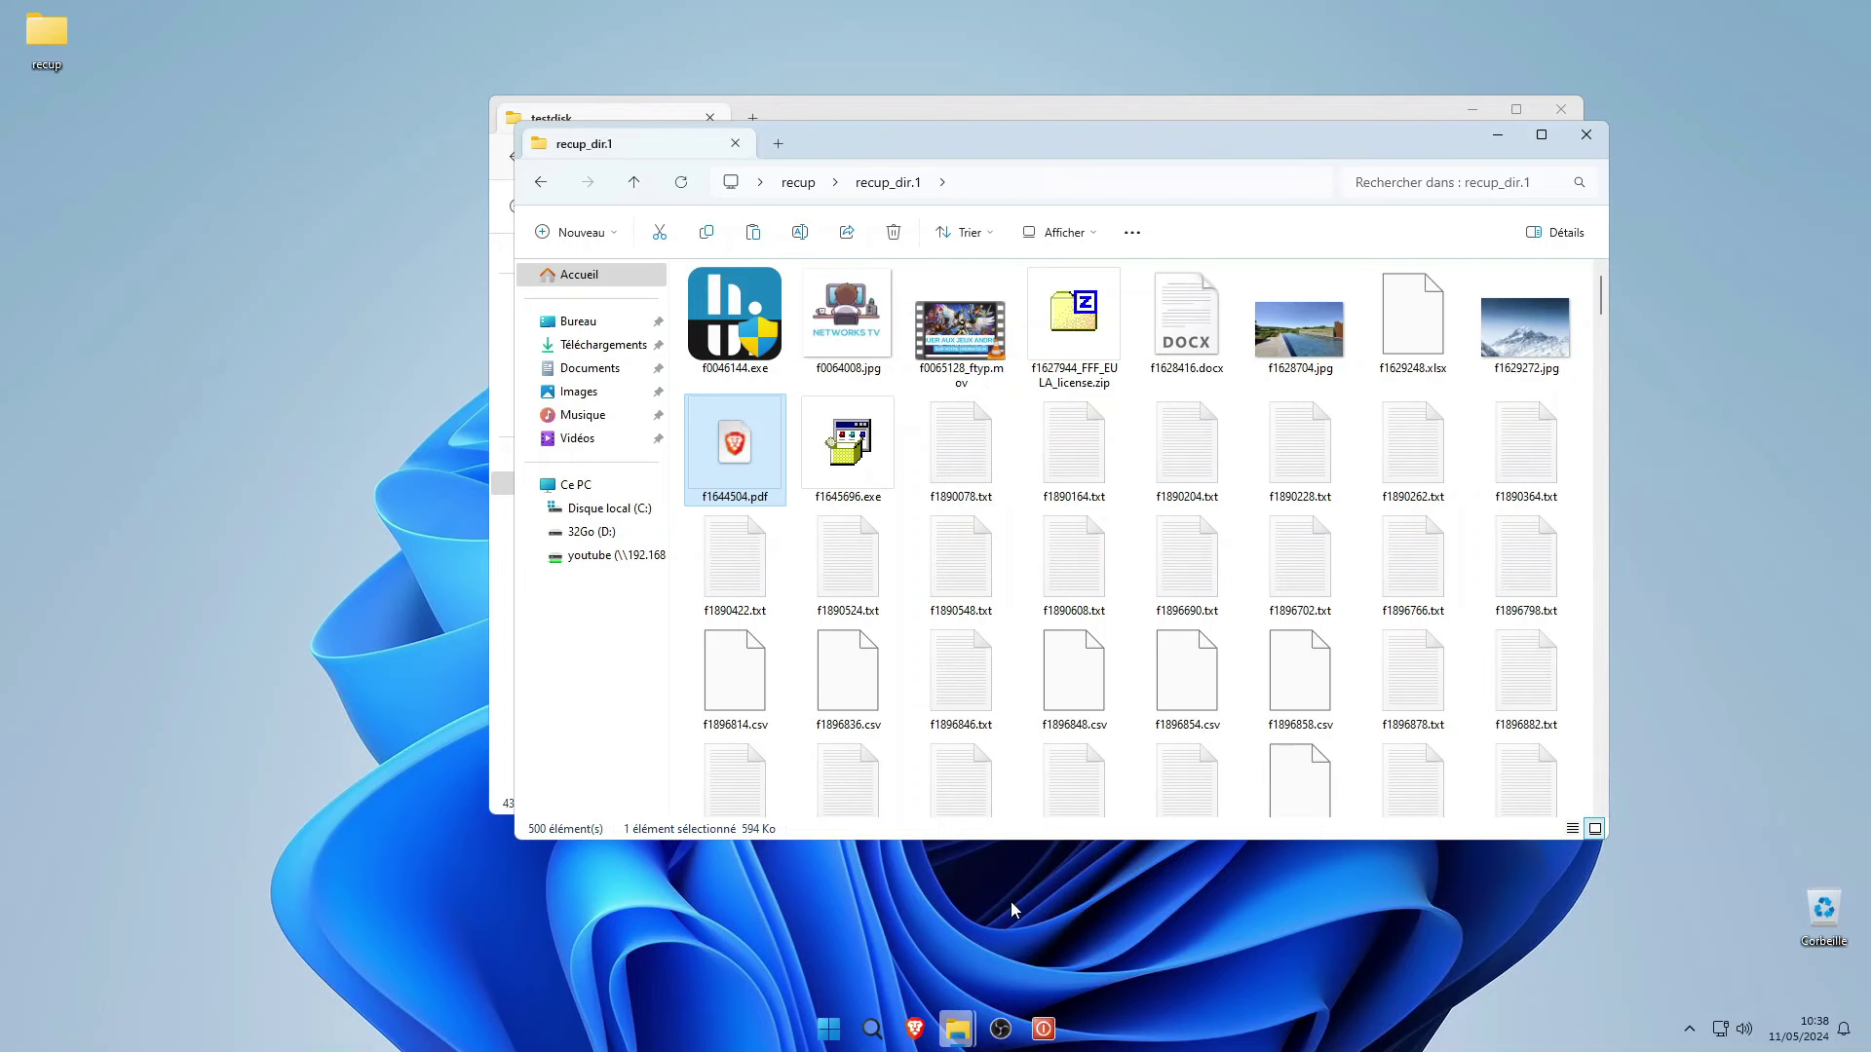
Try to run the recovered program f0046144.exe and switch recup_dir.1 back to the detailed list view.
click(858, 444)
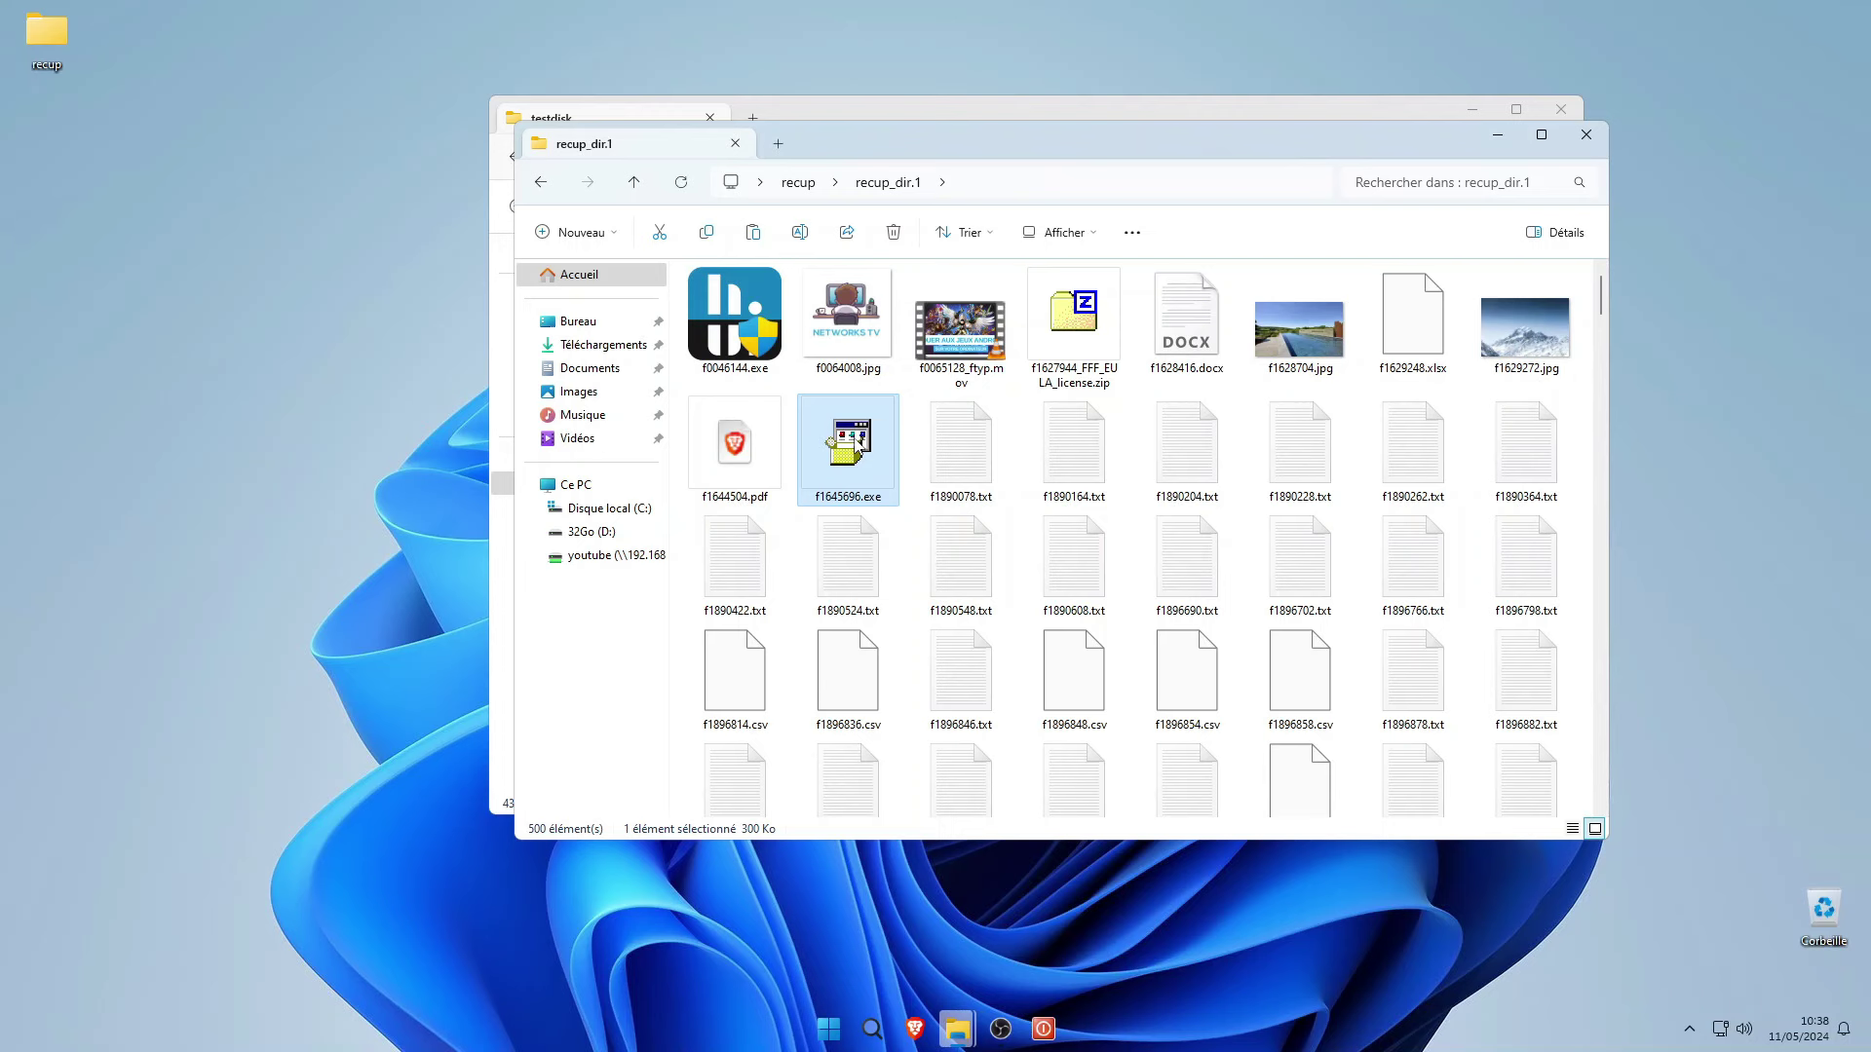
key(Left)
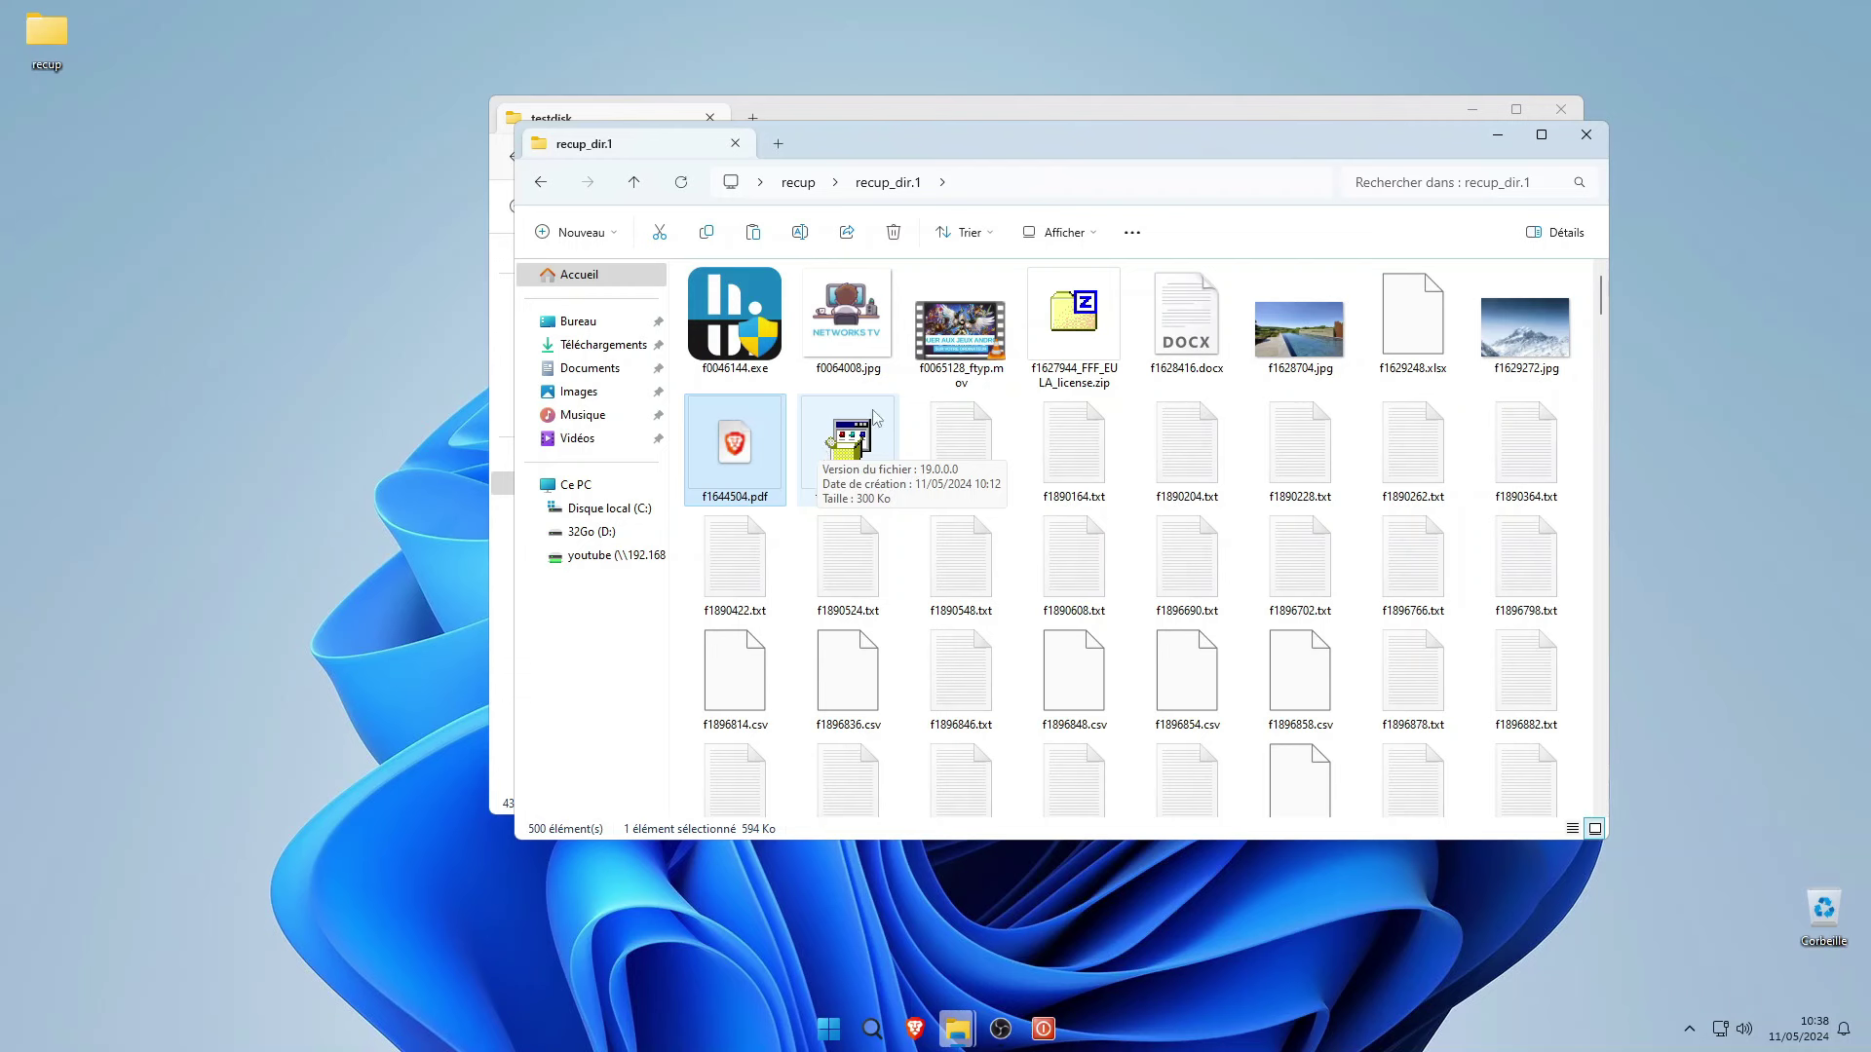
mouse_move(863, 429)
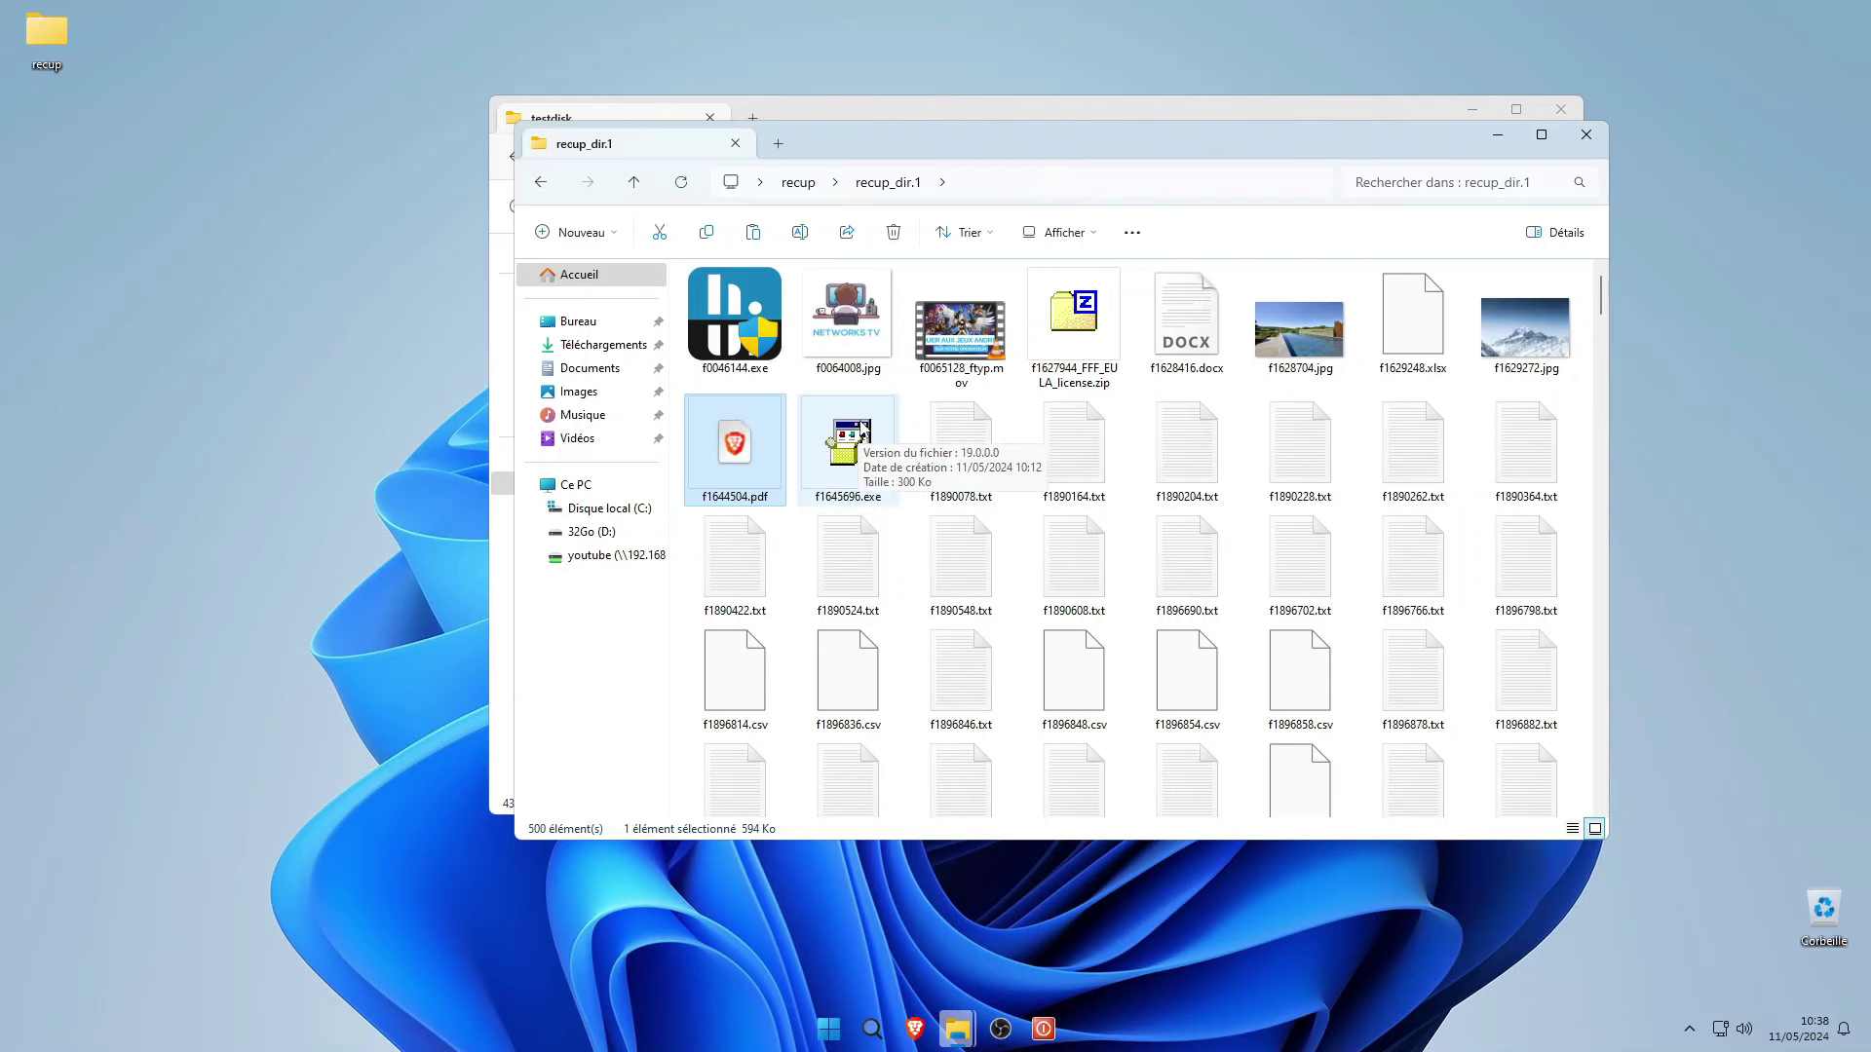
double_click(755, 292)
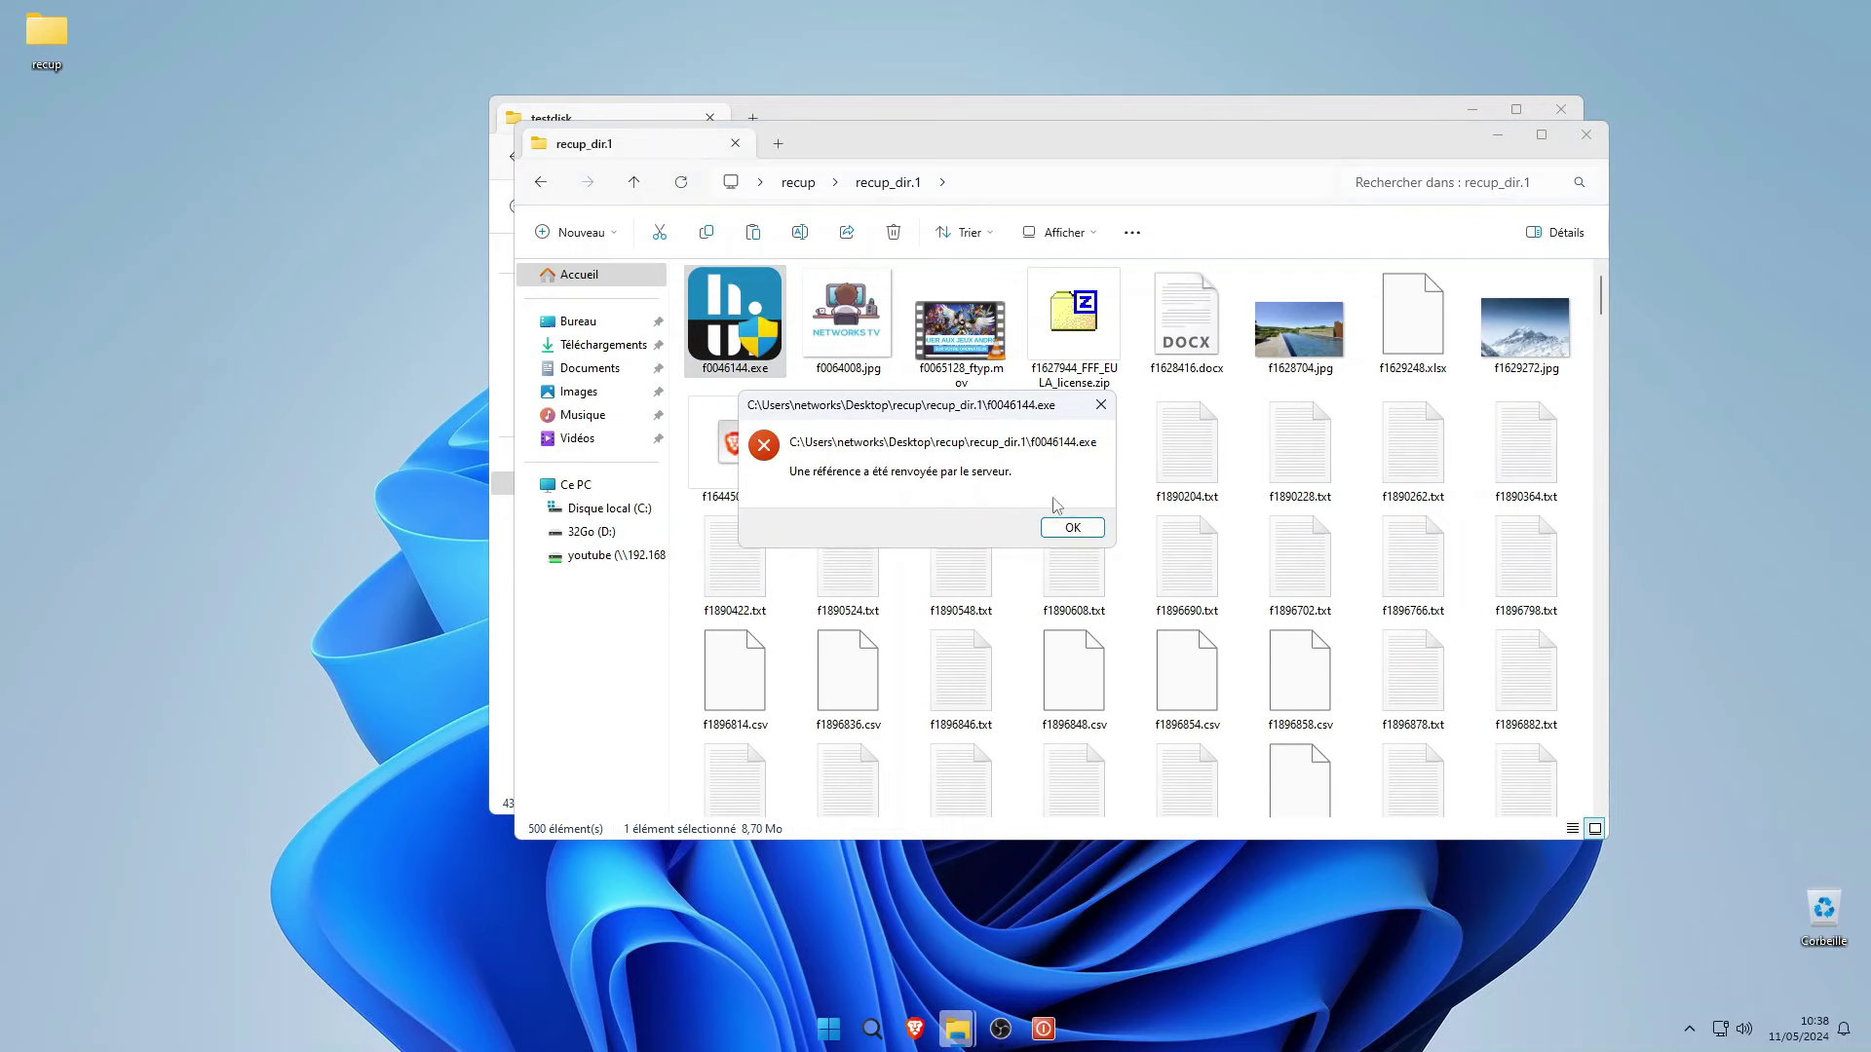
click(1072, 527)
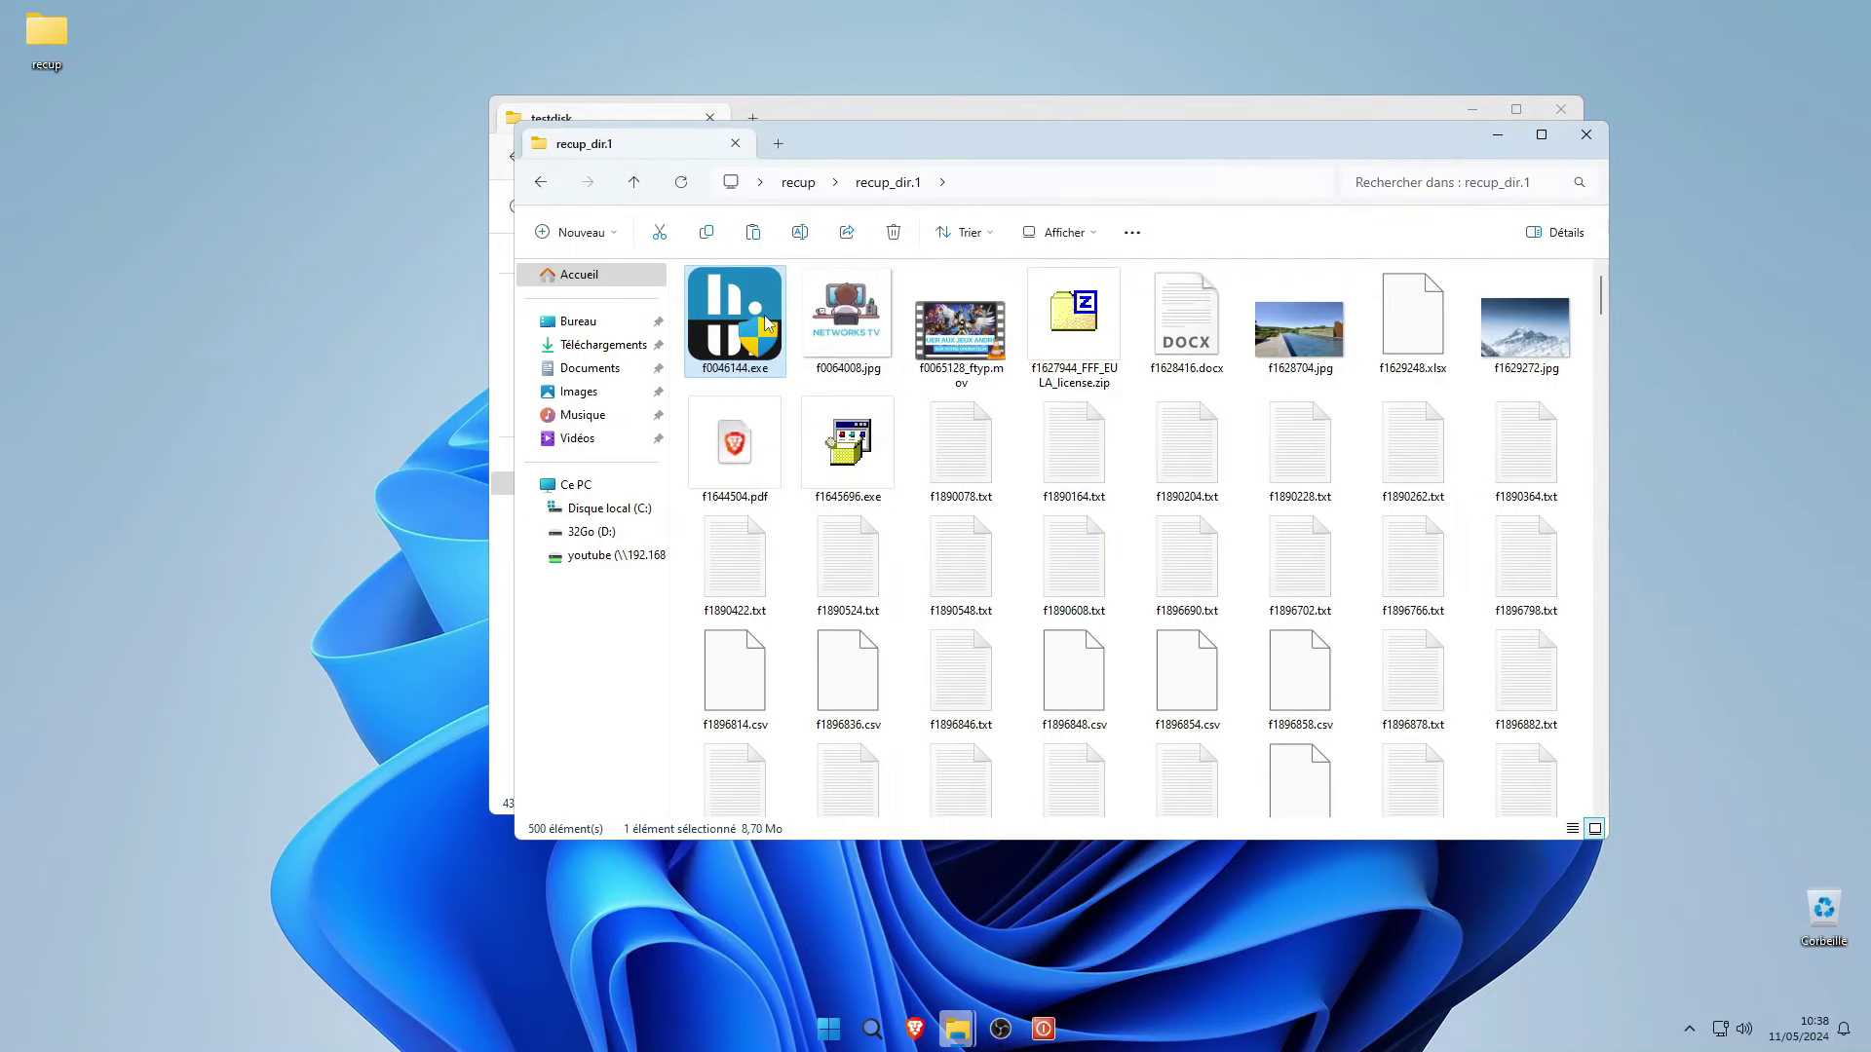
drag(1601, 306, 1559, 255)
click(1571, 829)
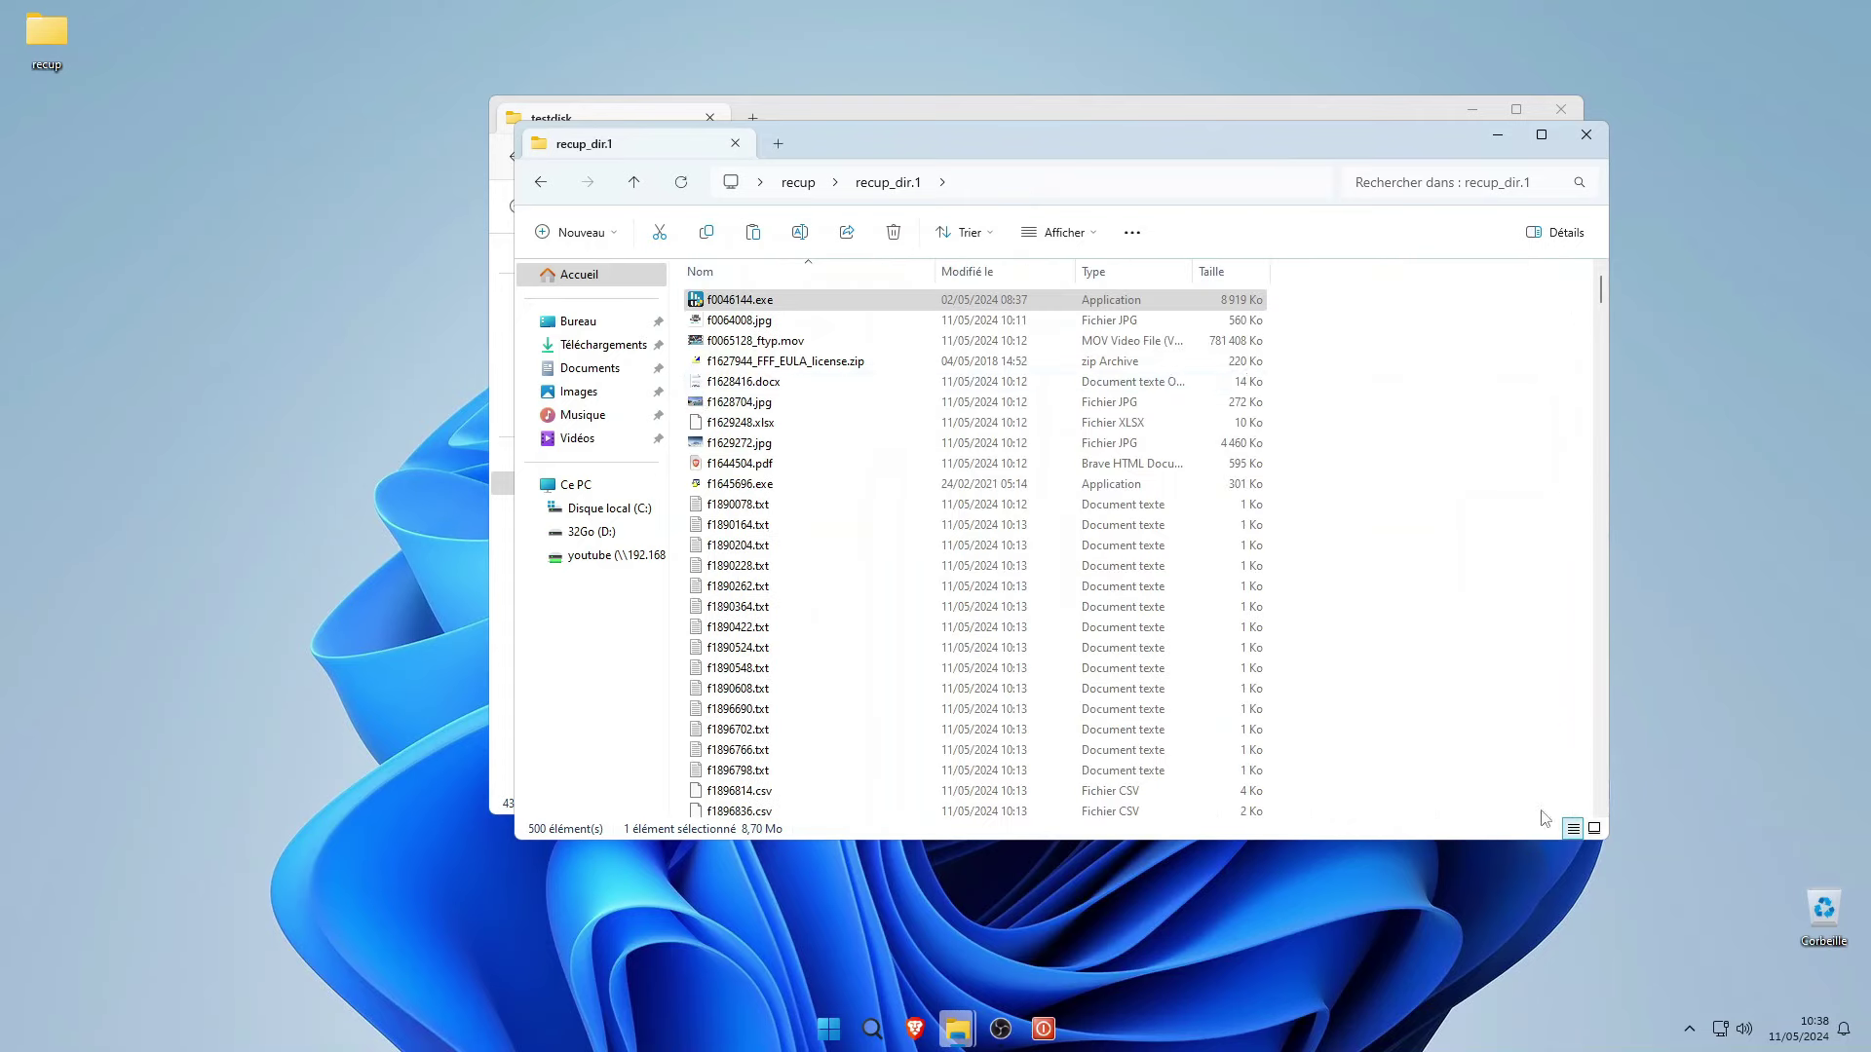
Sort the files in recup_dir.1 and recup_dir.2 by size and look through both lists of recovered files.
click(1224, 272)
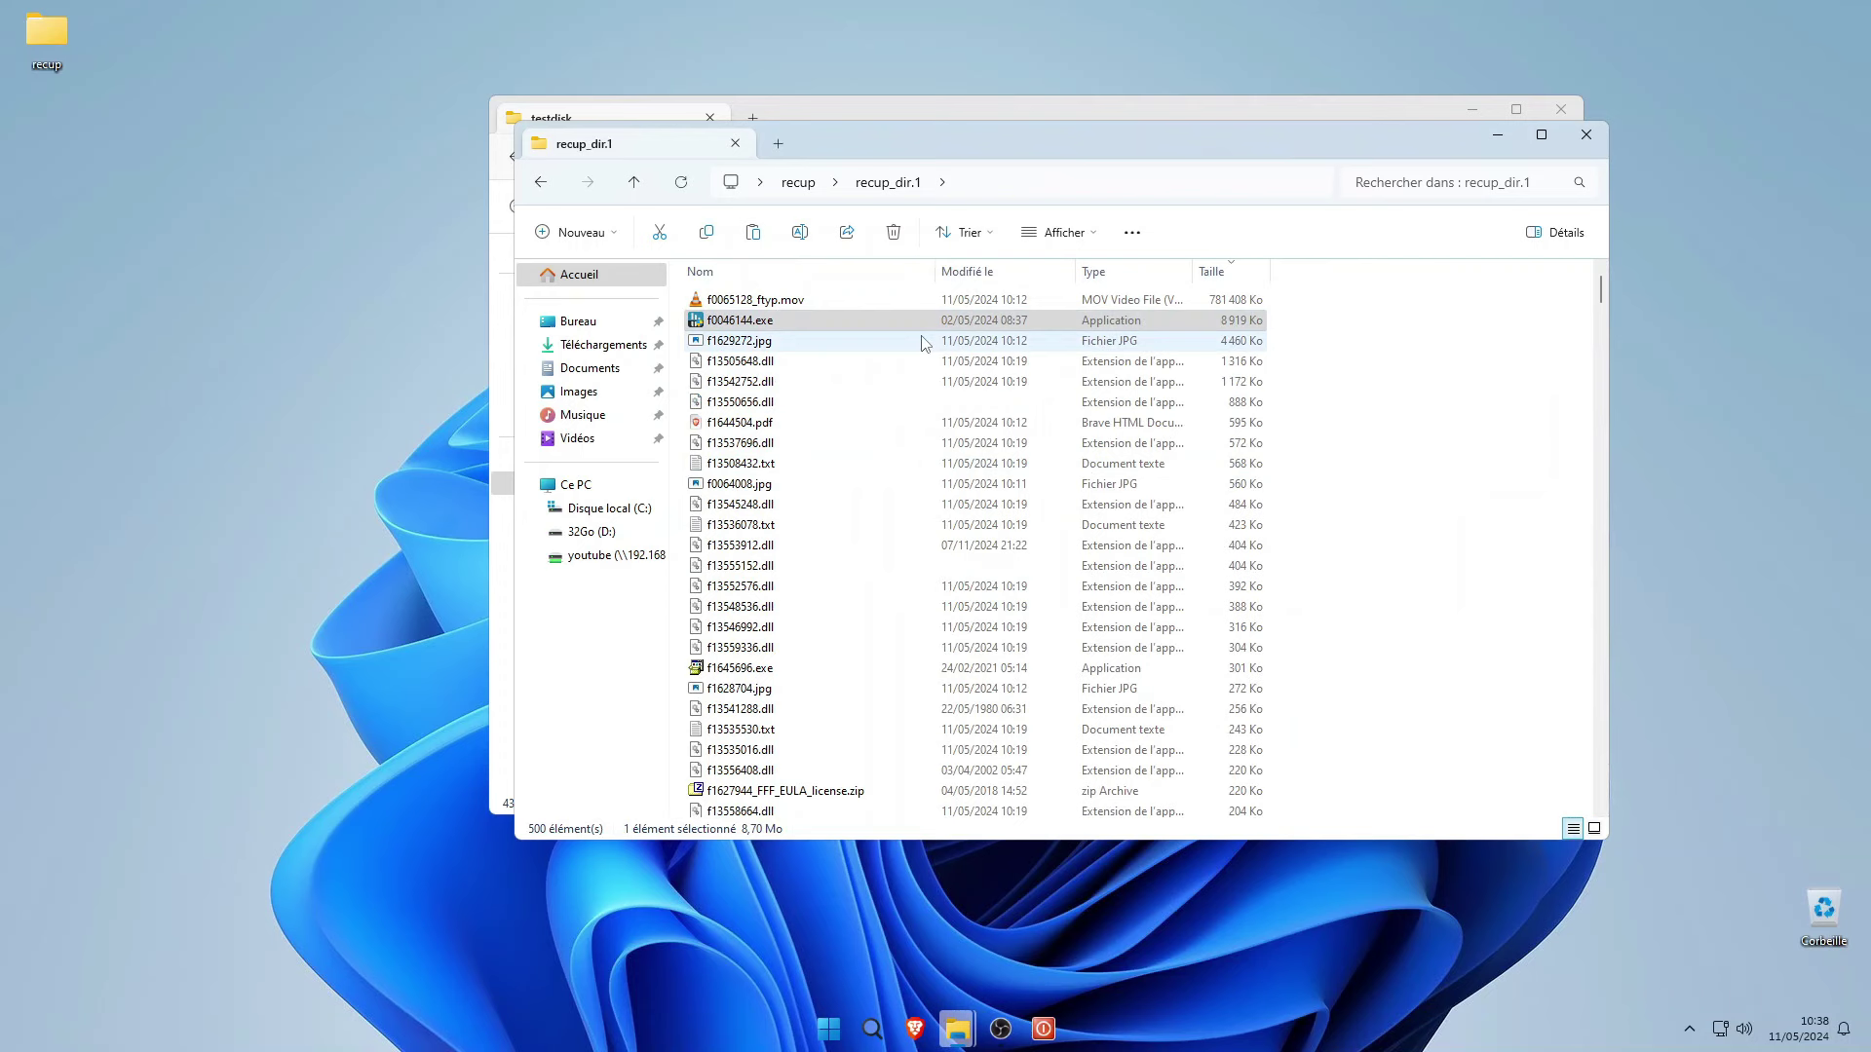
mouse_move(908, 348)
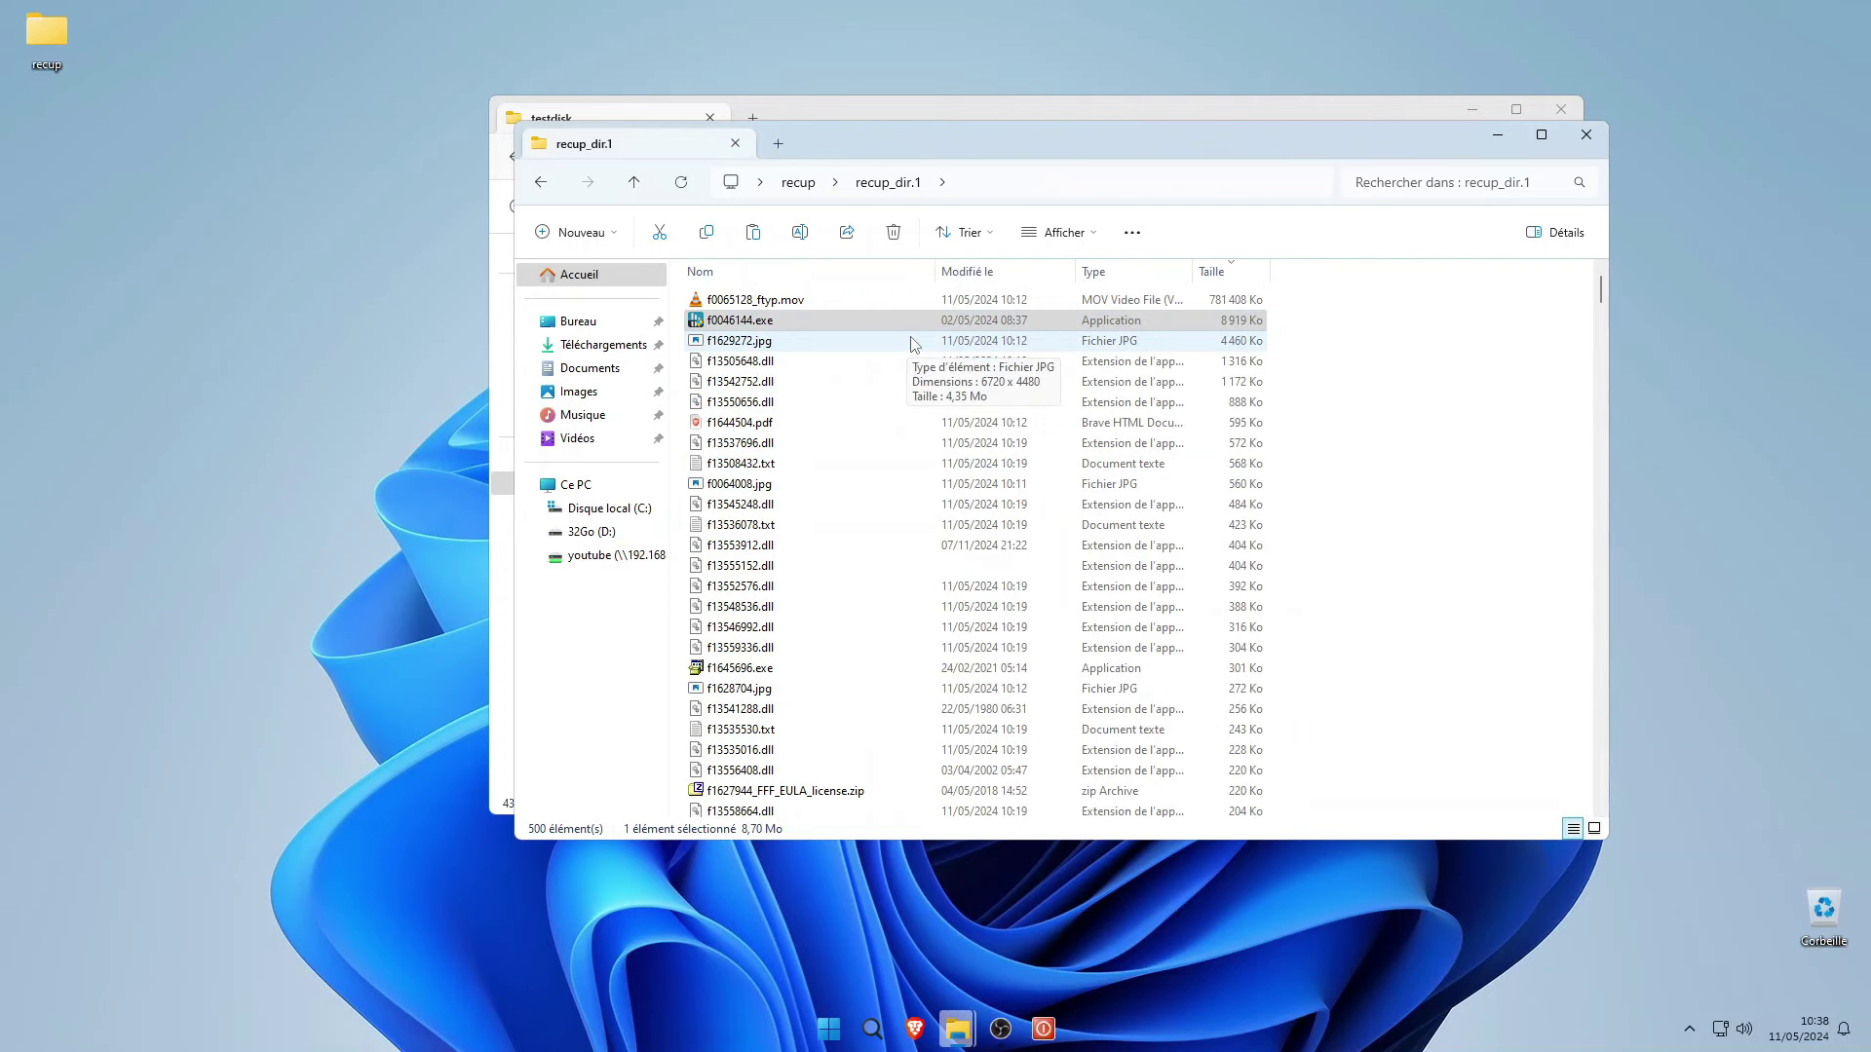
click(796, 184)
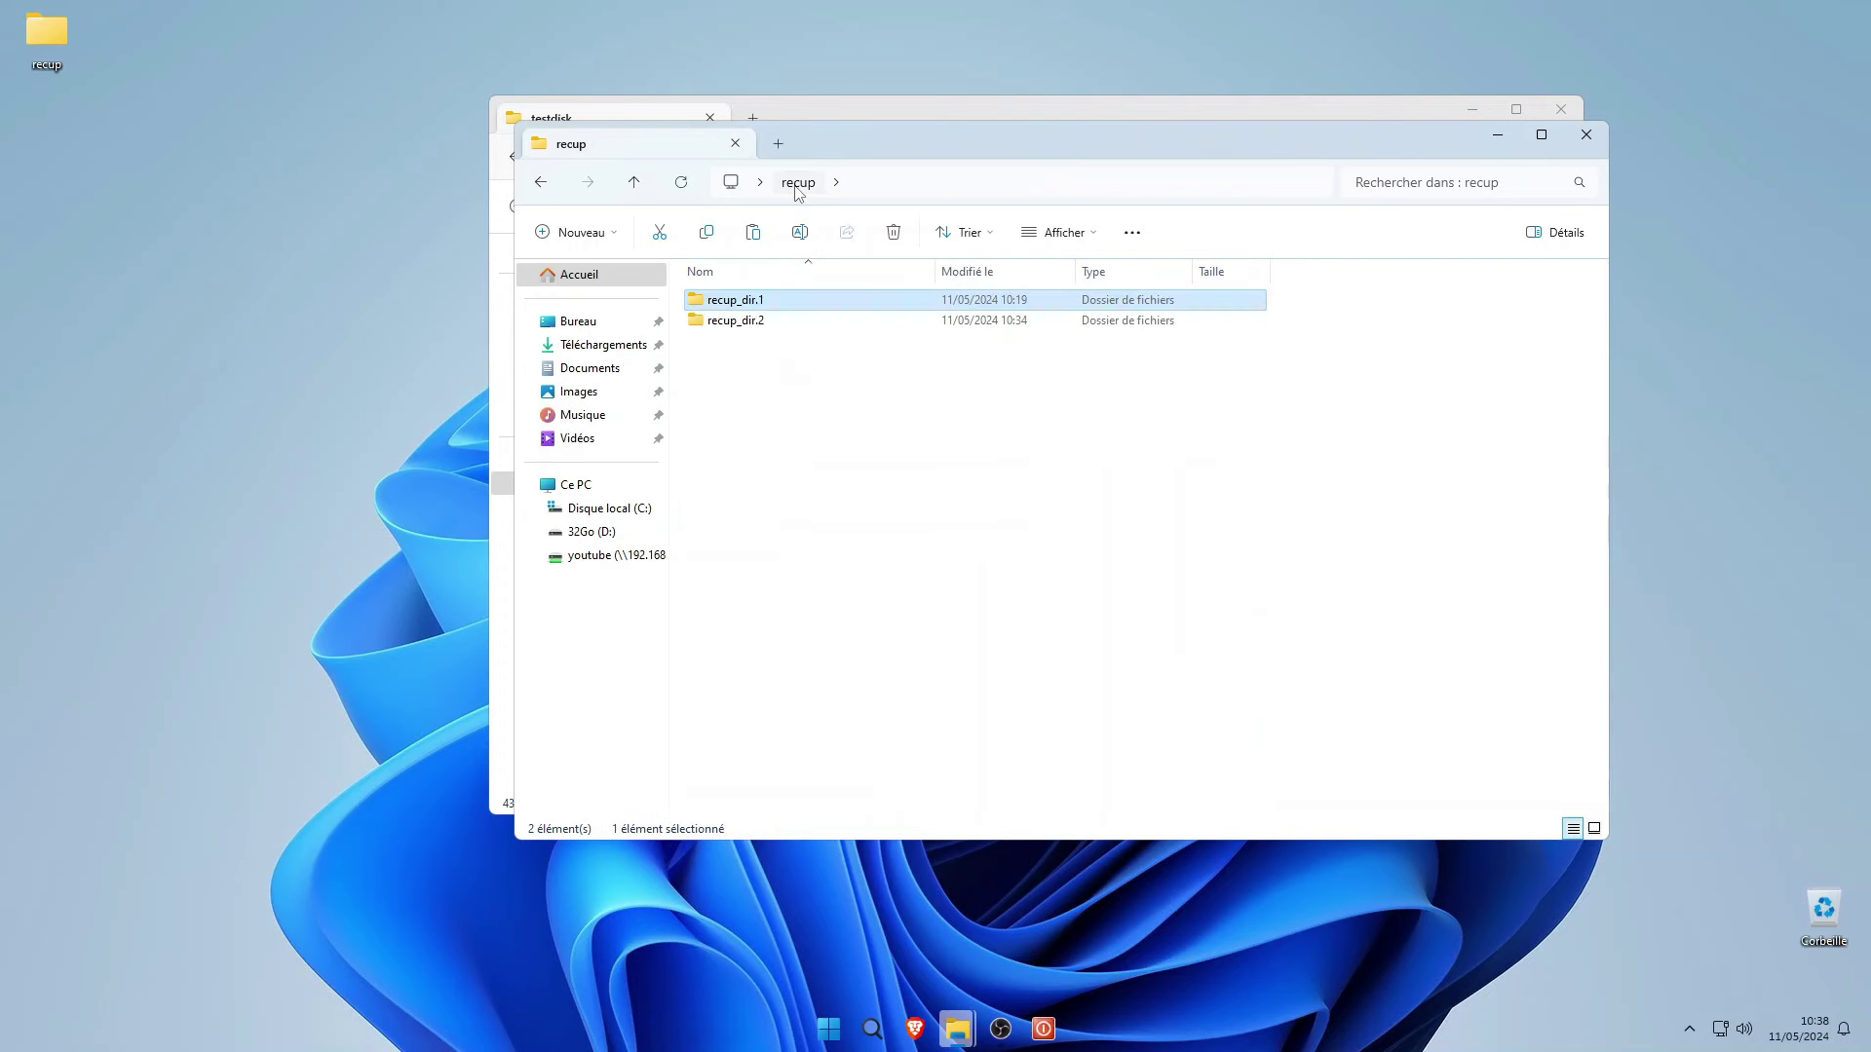
double_click(741, 321)
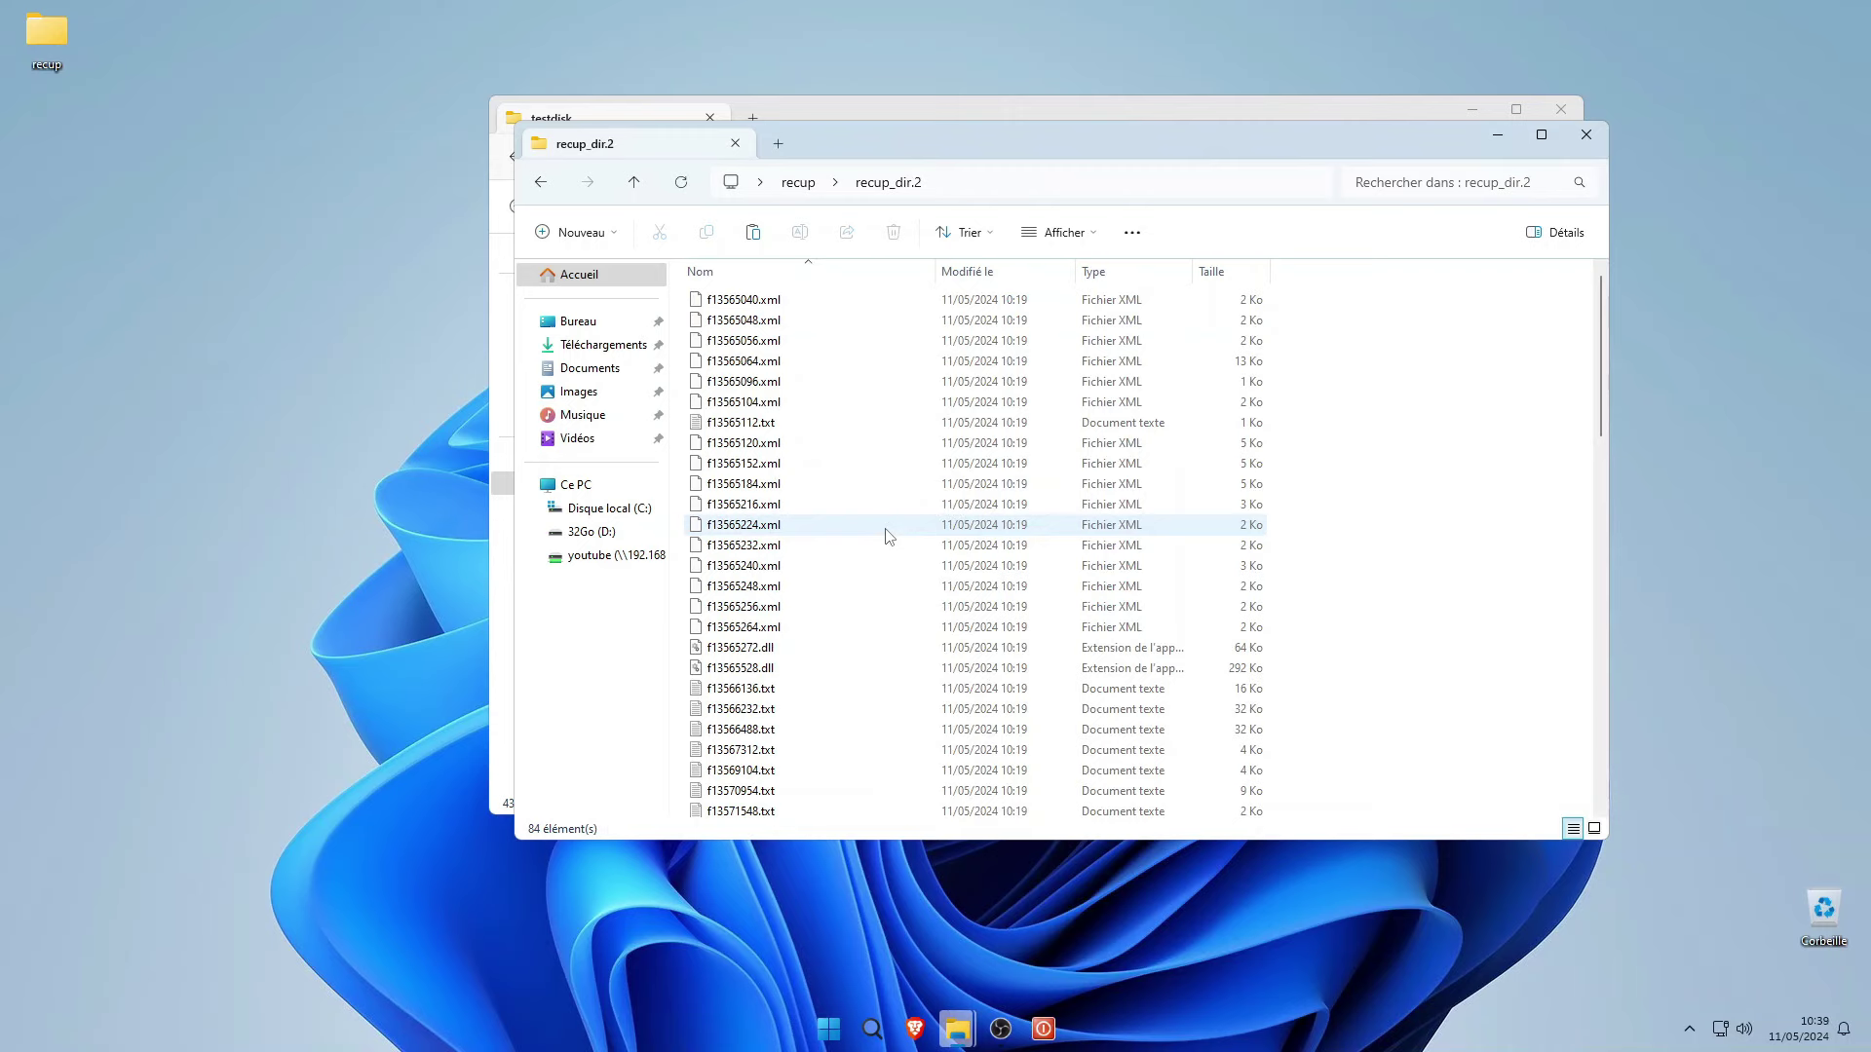
click(1231, 279)
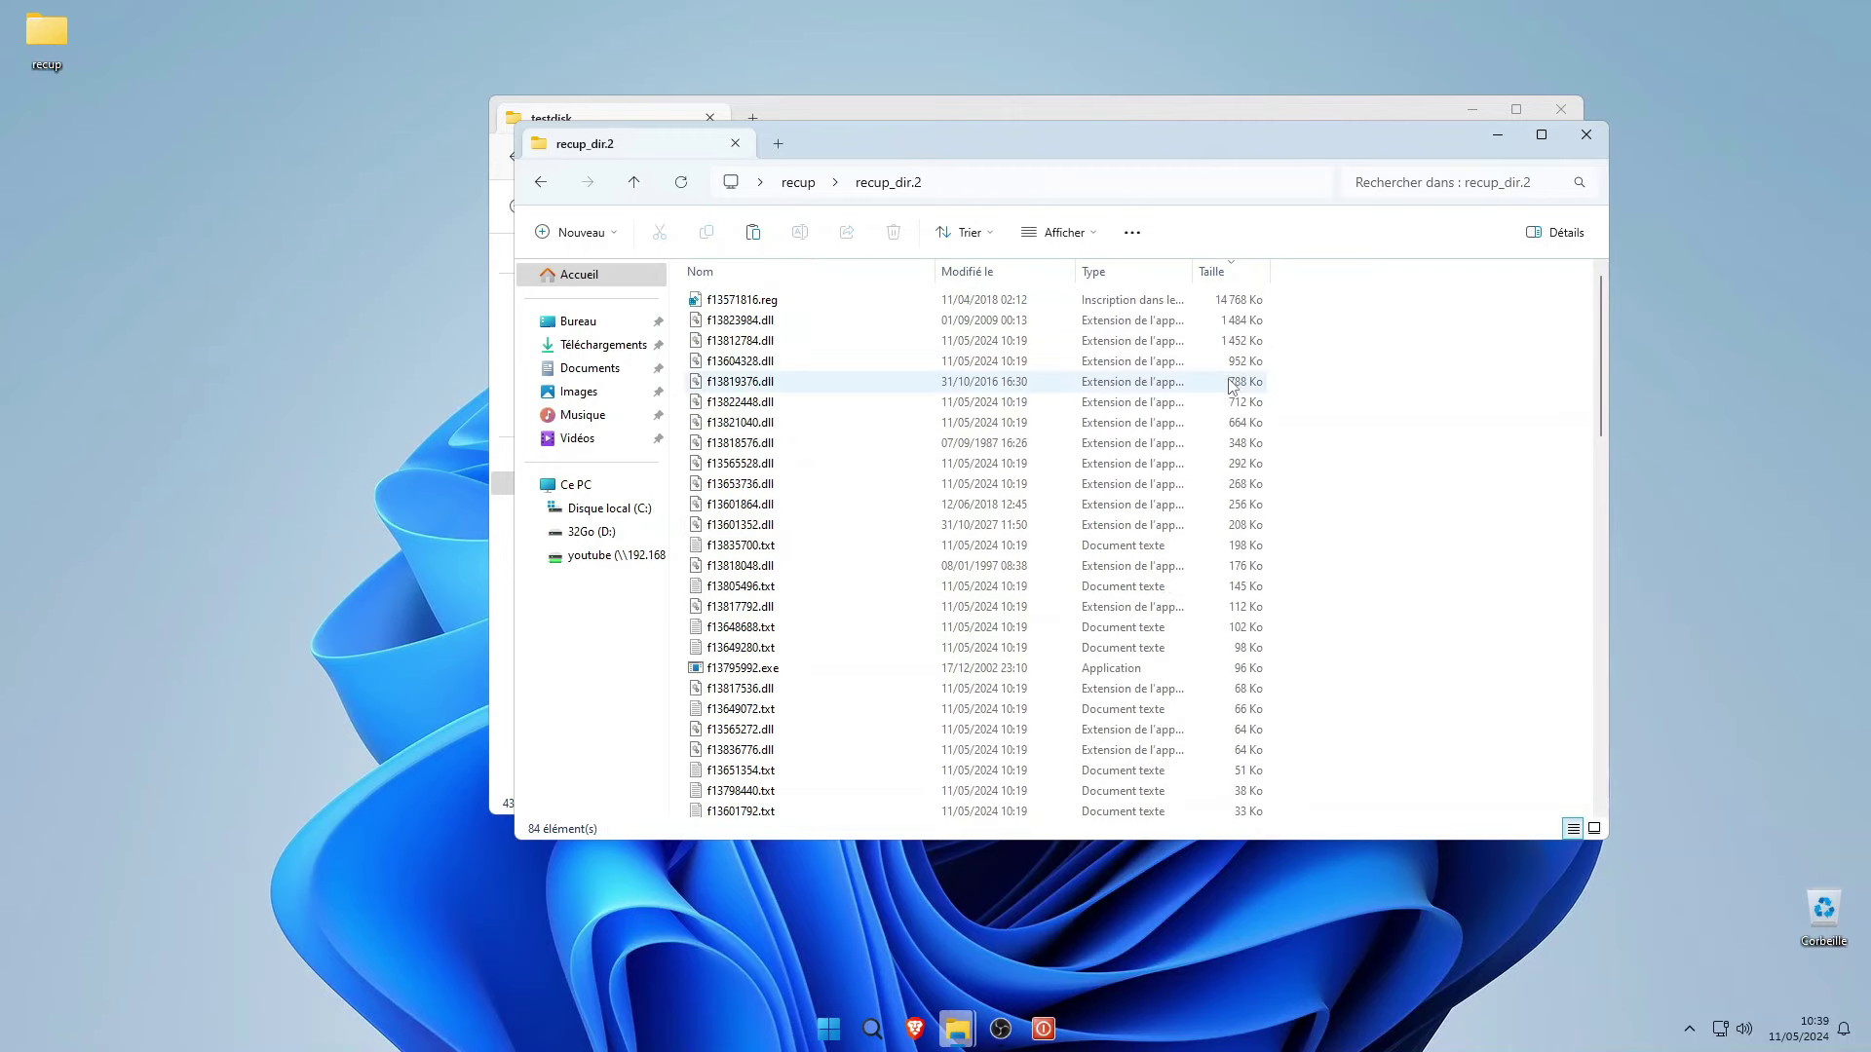
scroll(1070, 502, down, 15)
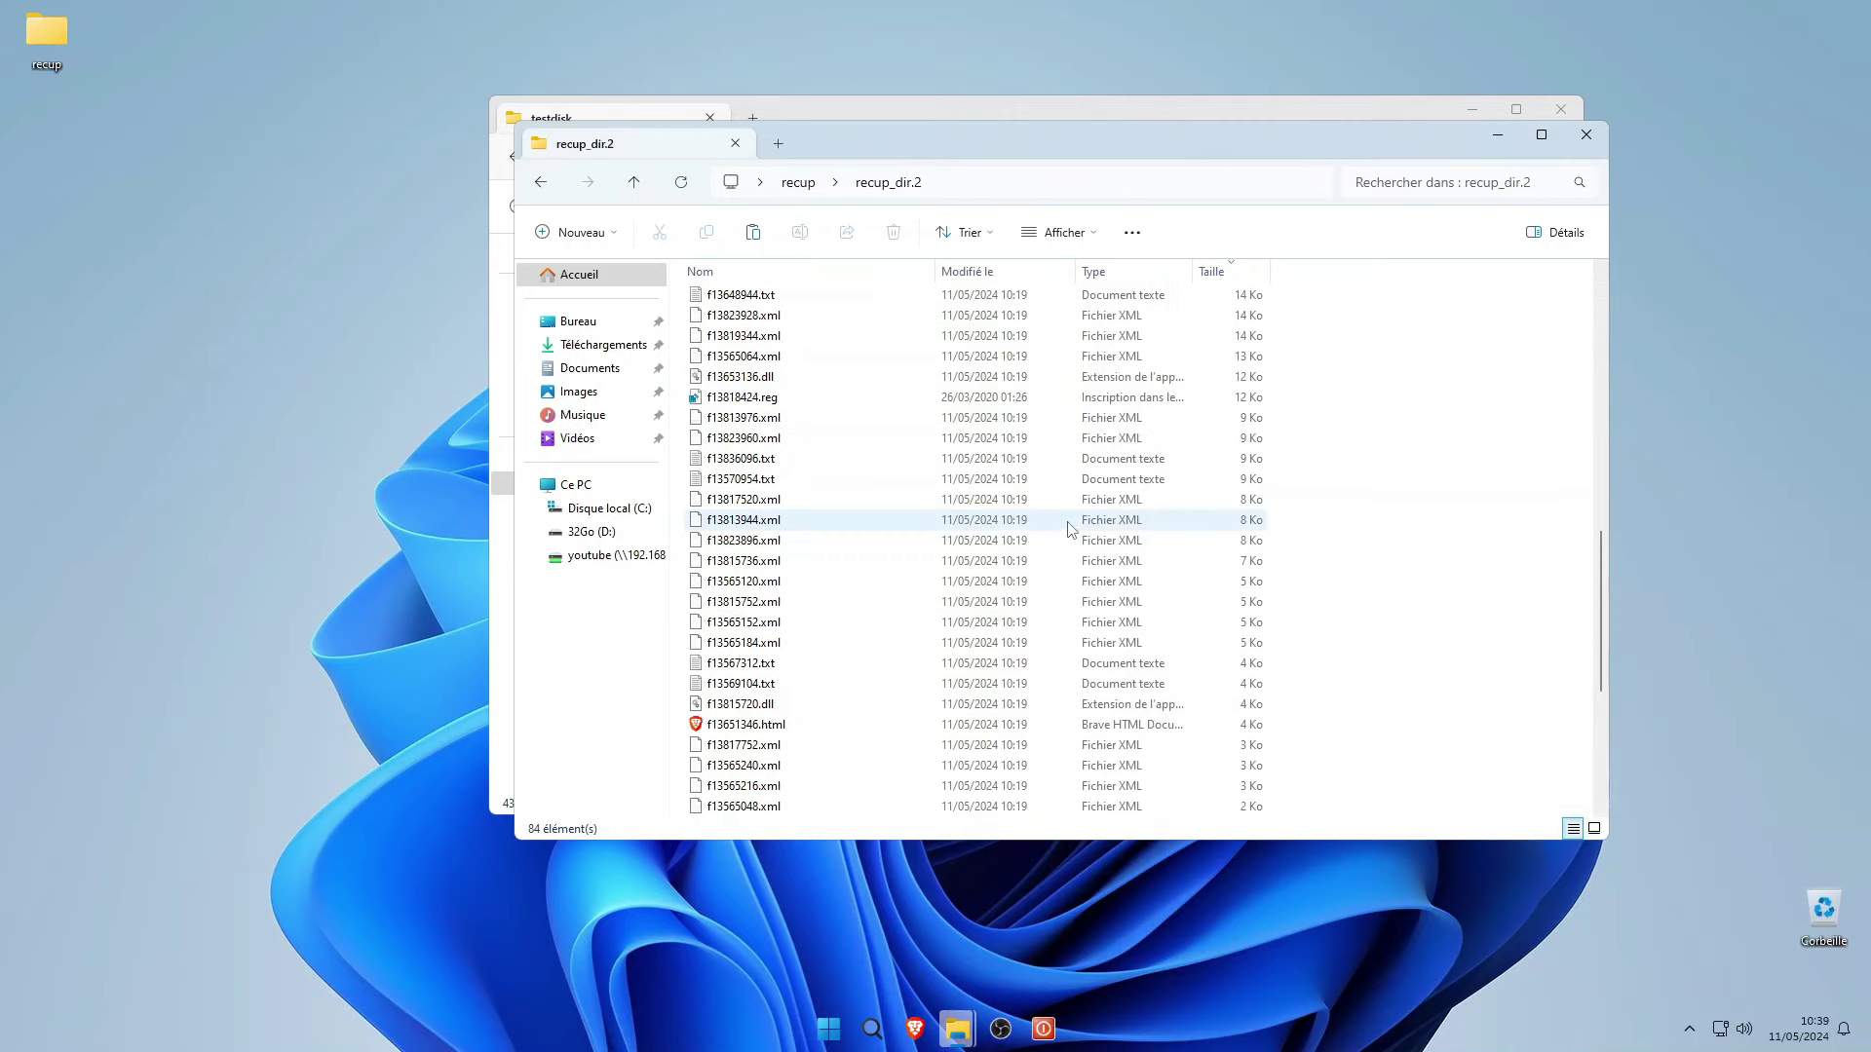
scroll(1072, 546, up, 15)
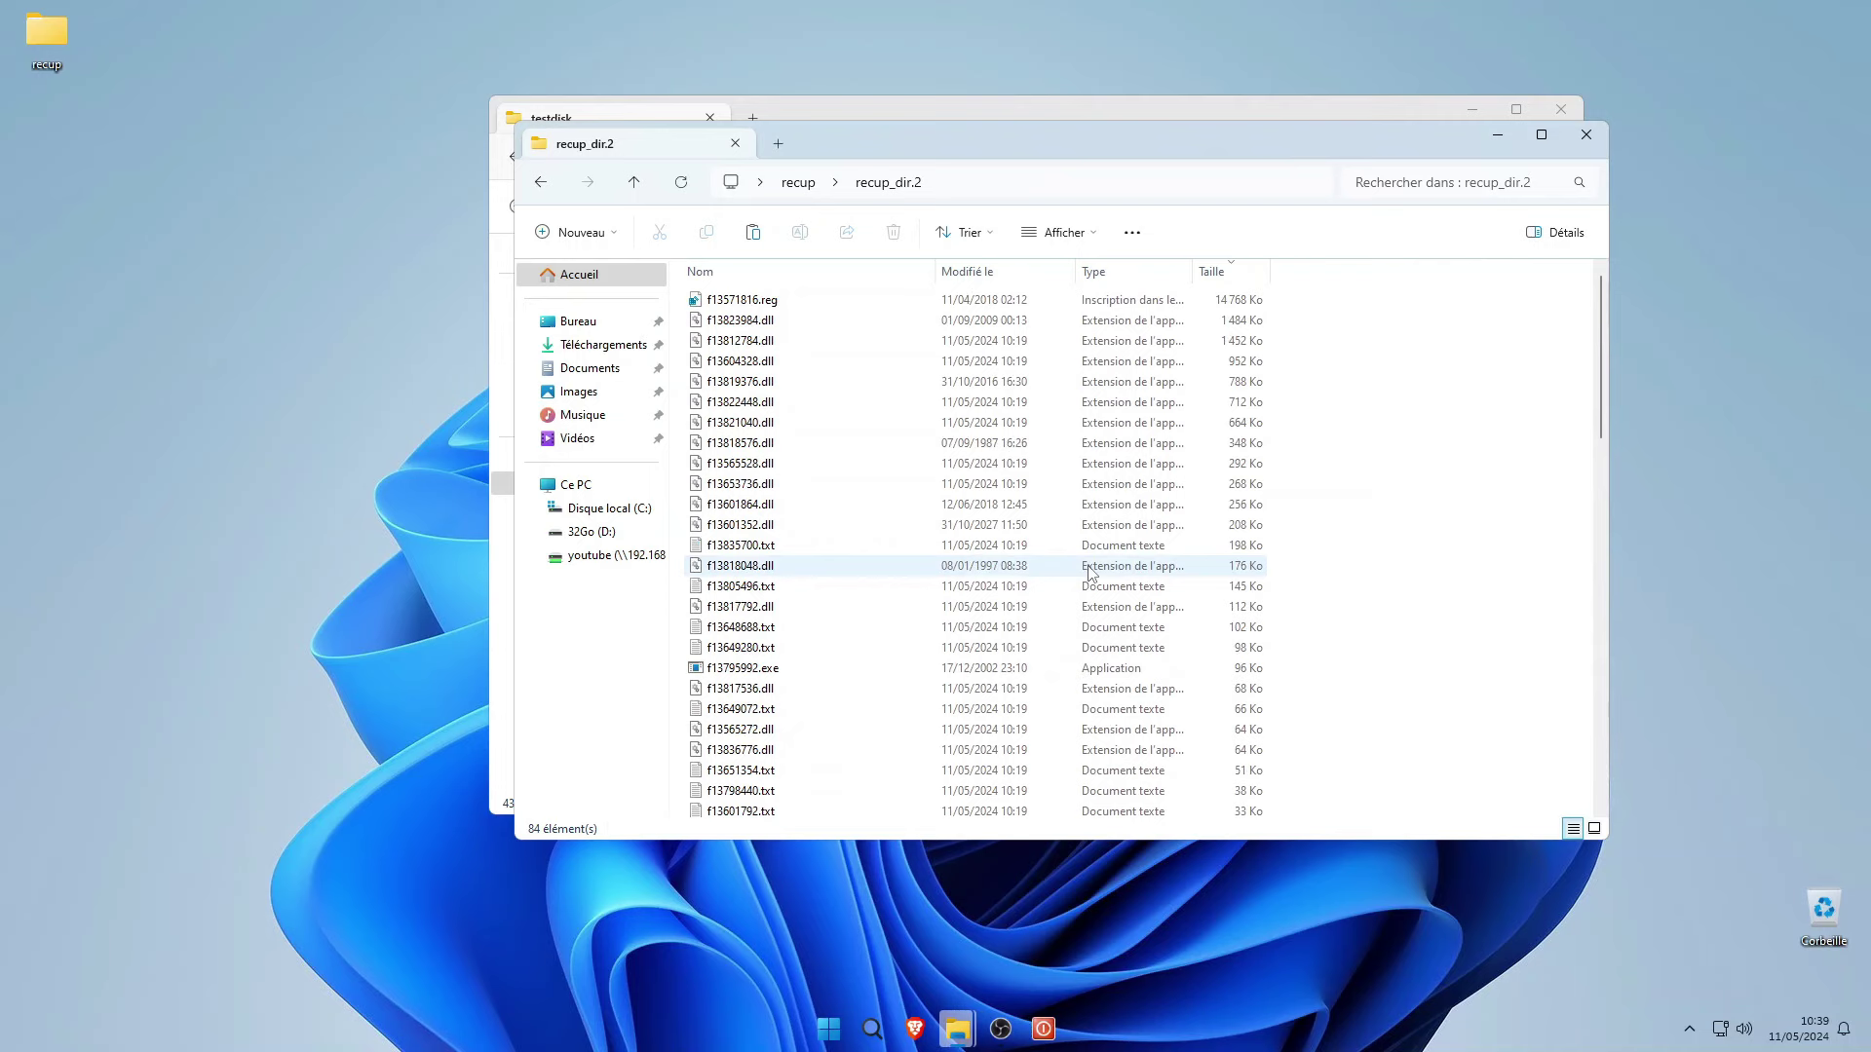
Return to the recup folder and switch the file view to large icons.
click(798, 182)
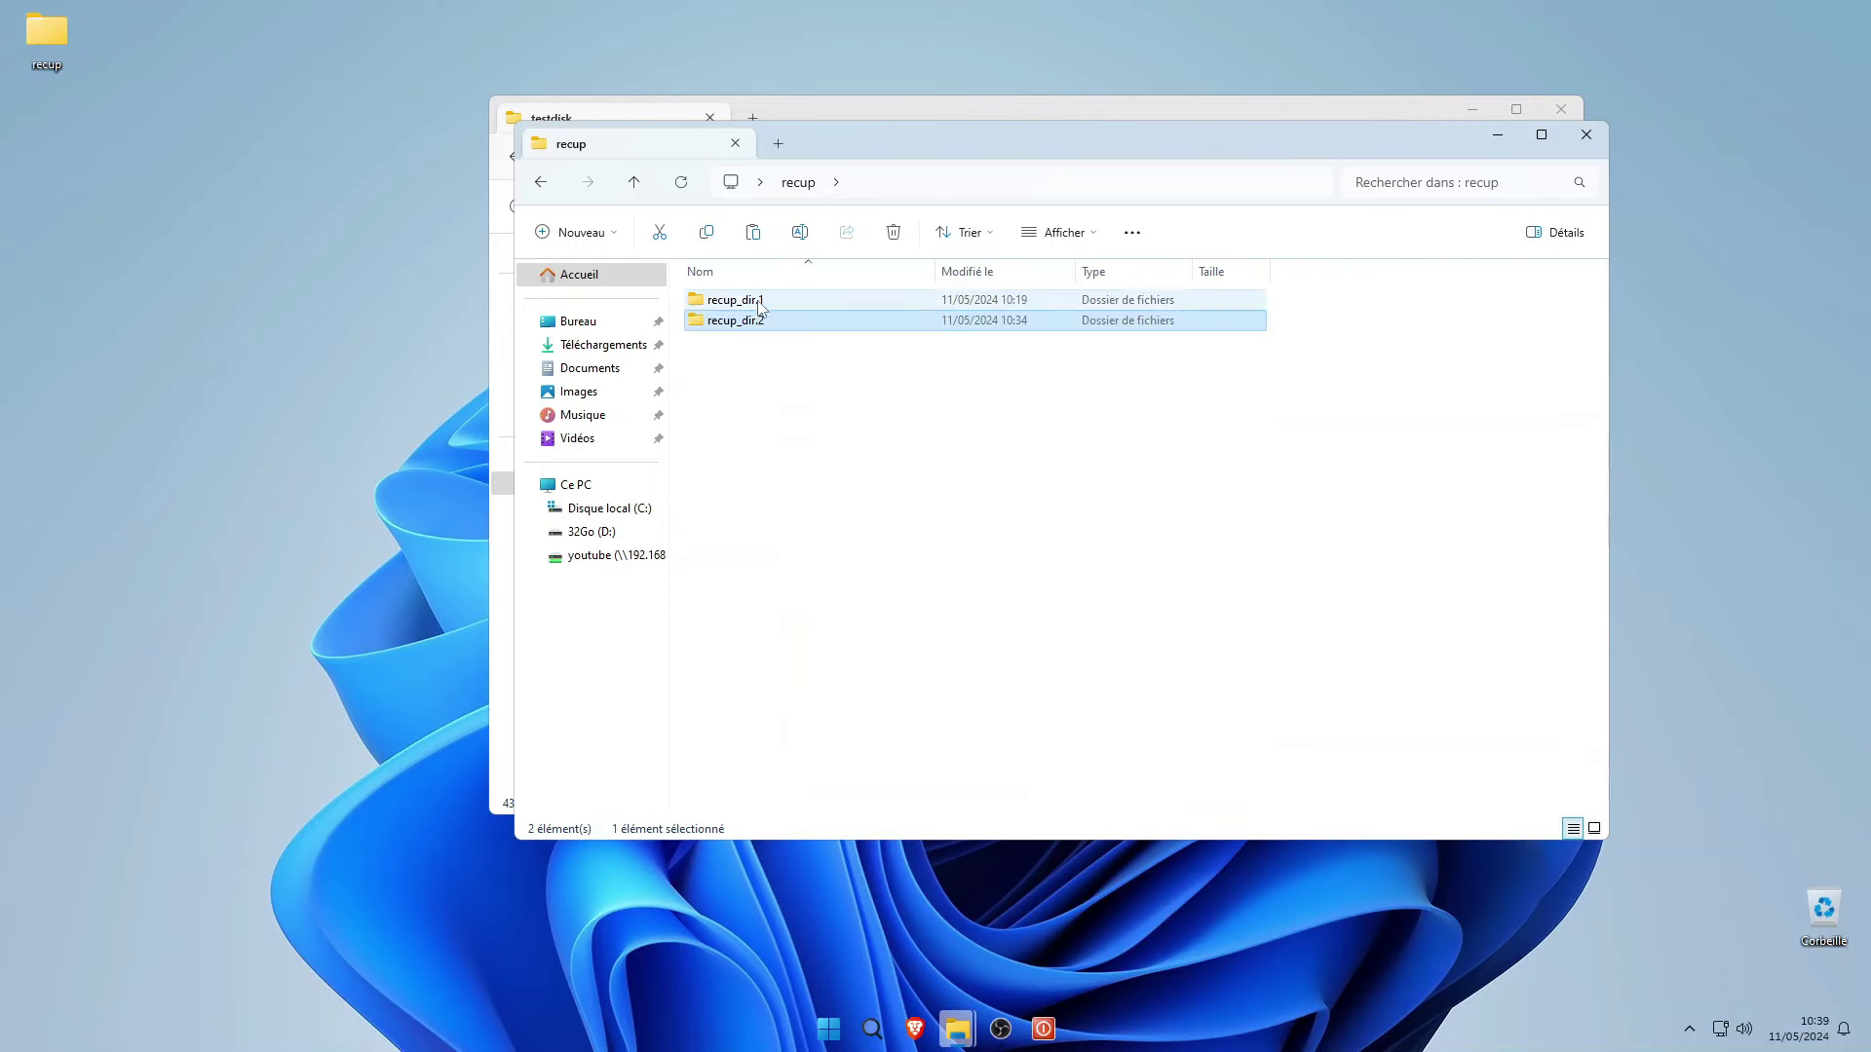
double_click(862, 421)
click(1595, 828)
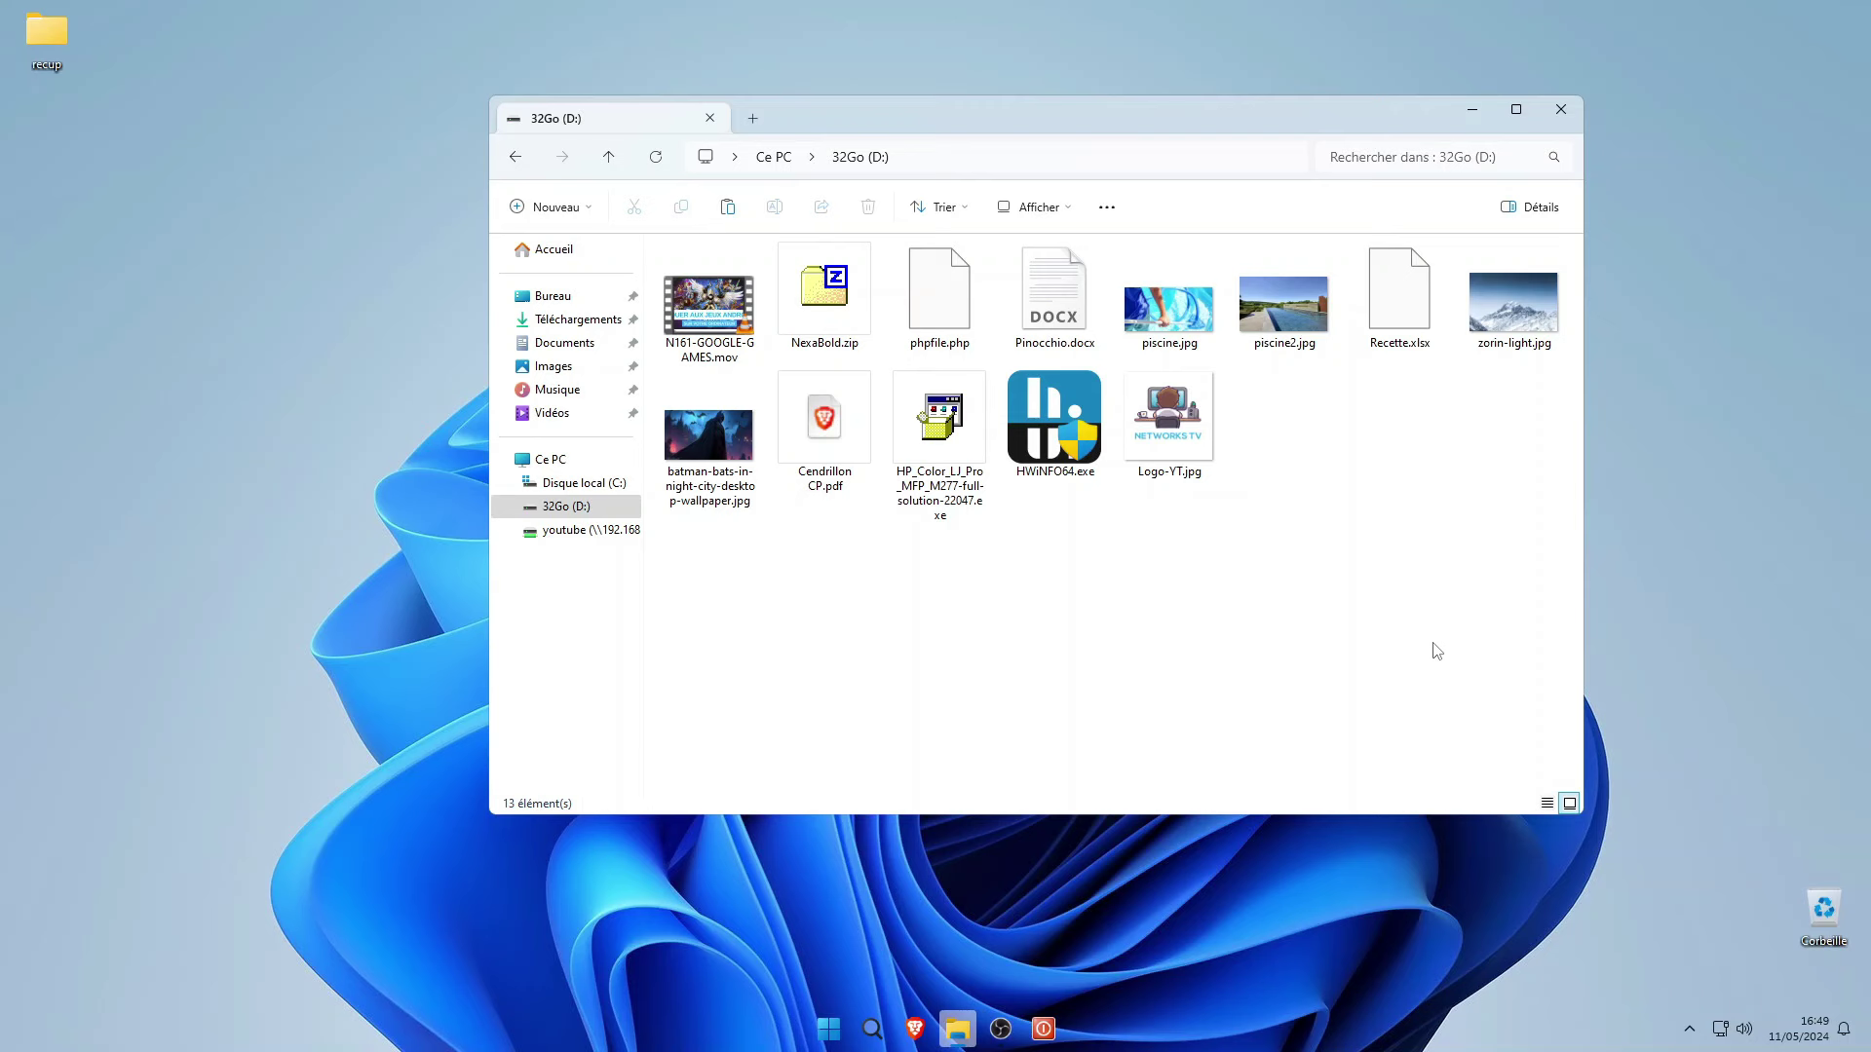
Quick-format the 32Go (D:) drive as NTFS with 4096-byte allocation units and the volume name 32Go, and close the format dialog.
click(550, 459)
right_click(1042, 283)
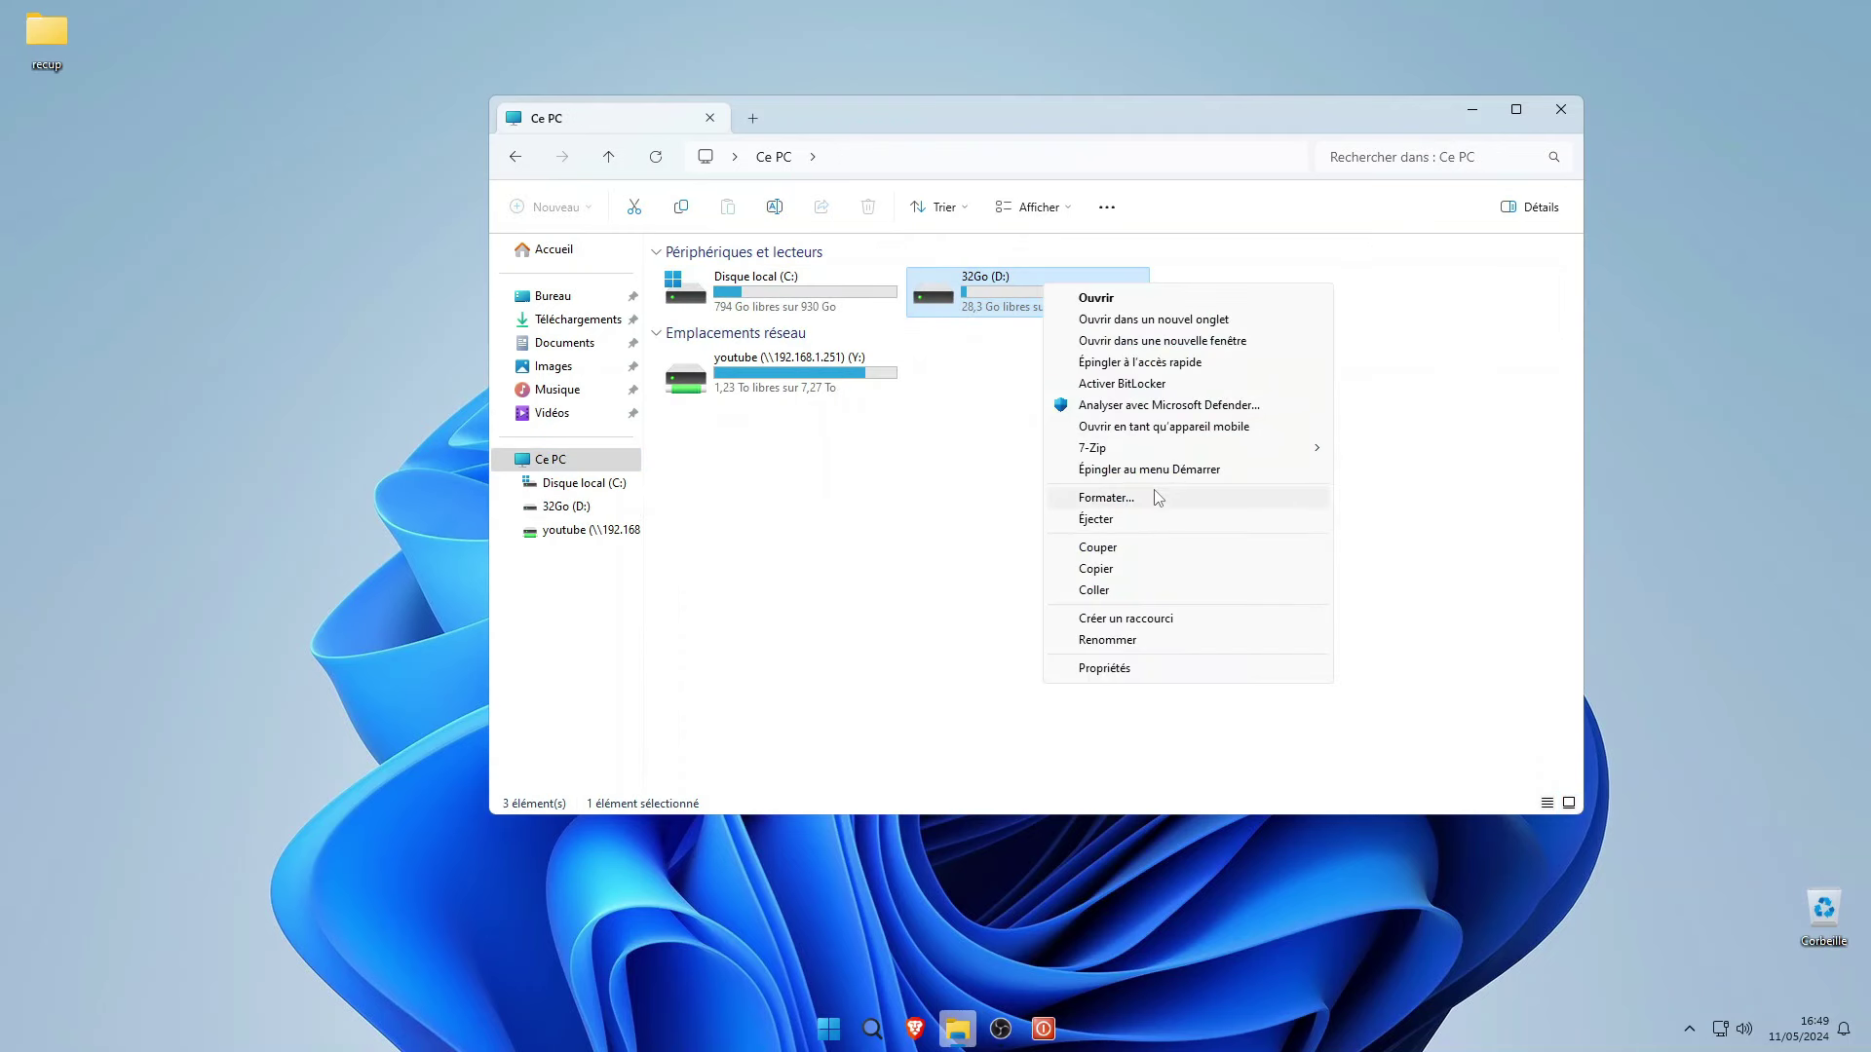
click(1159, 498)
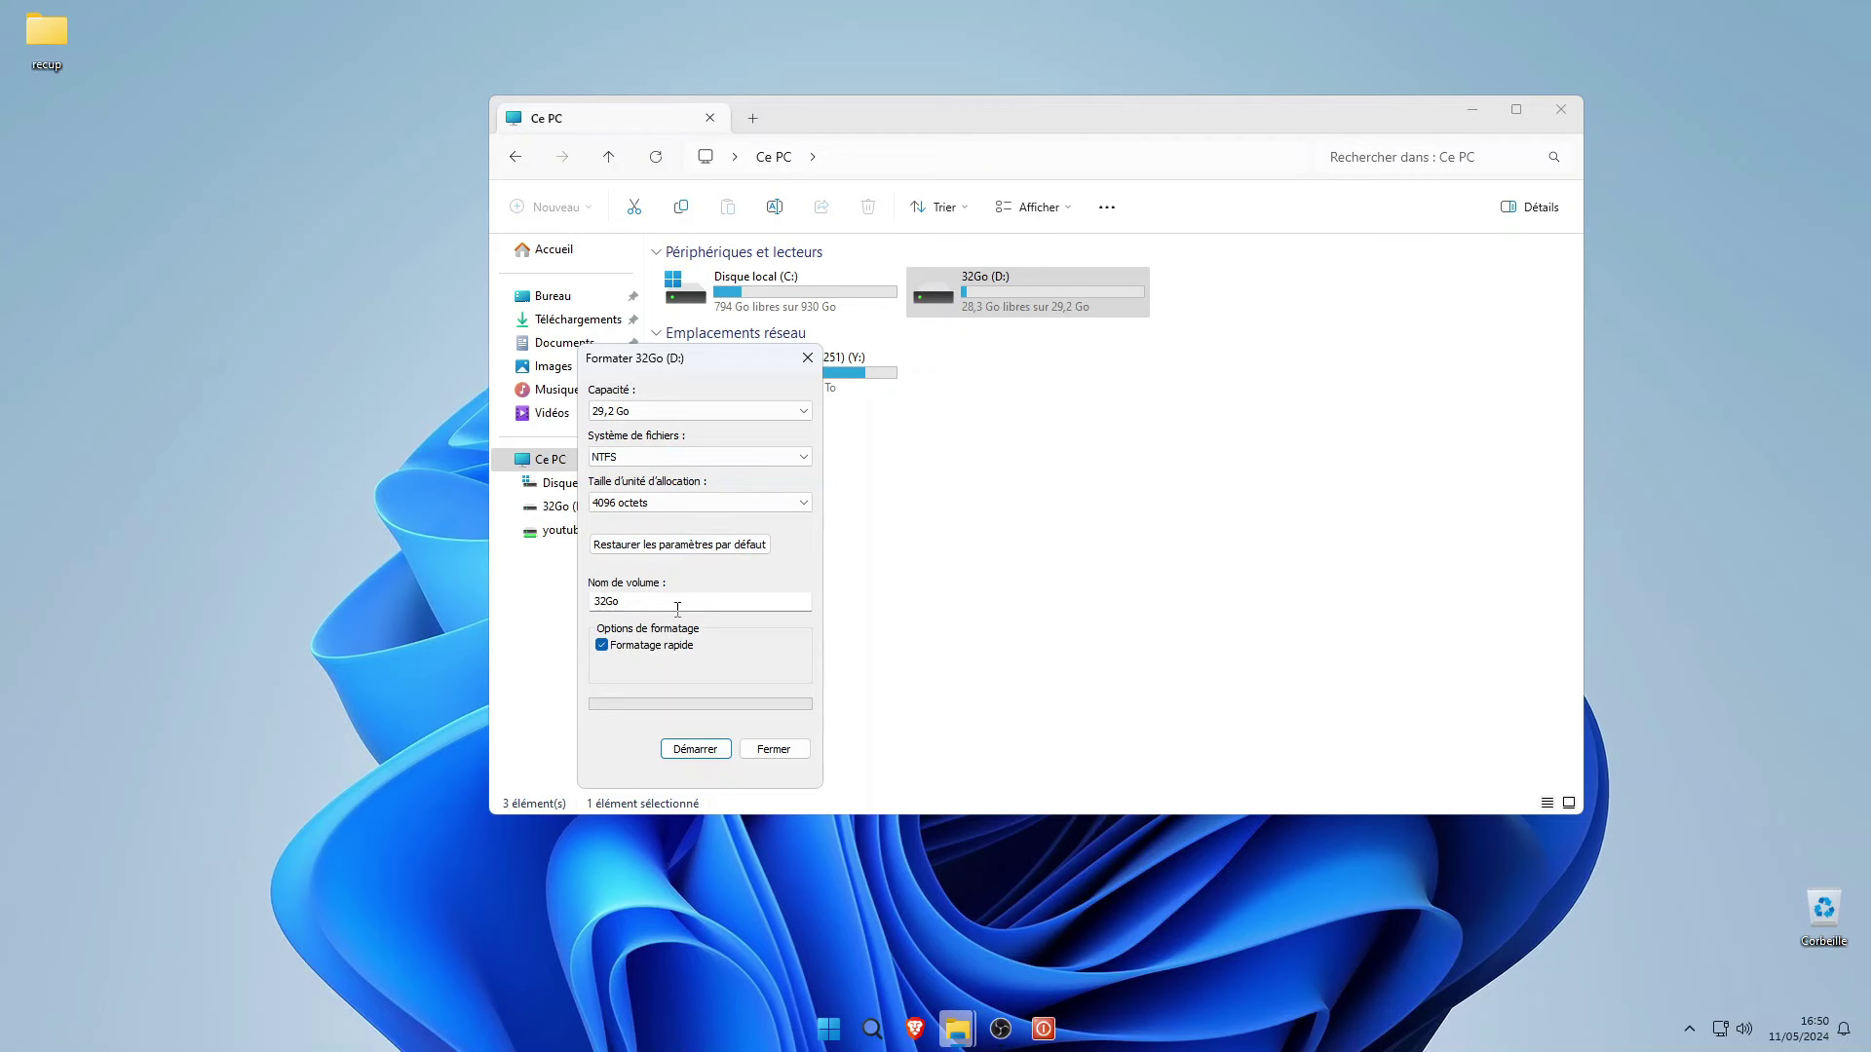
click(695, 748)
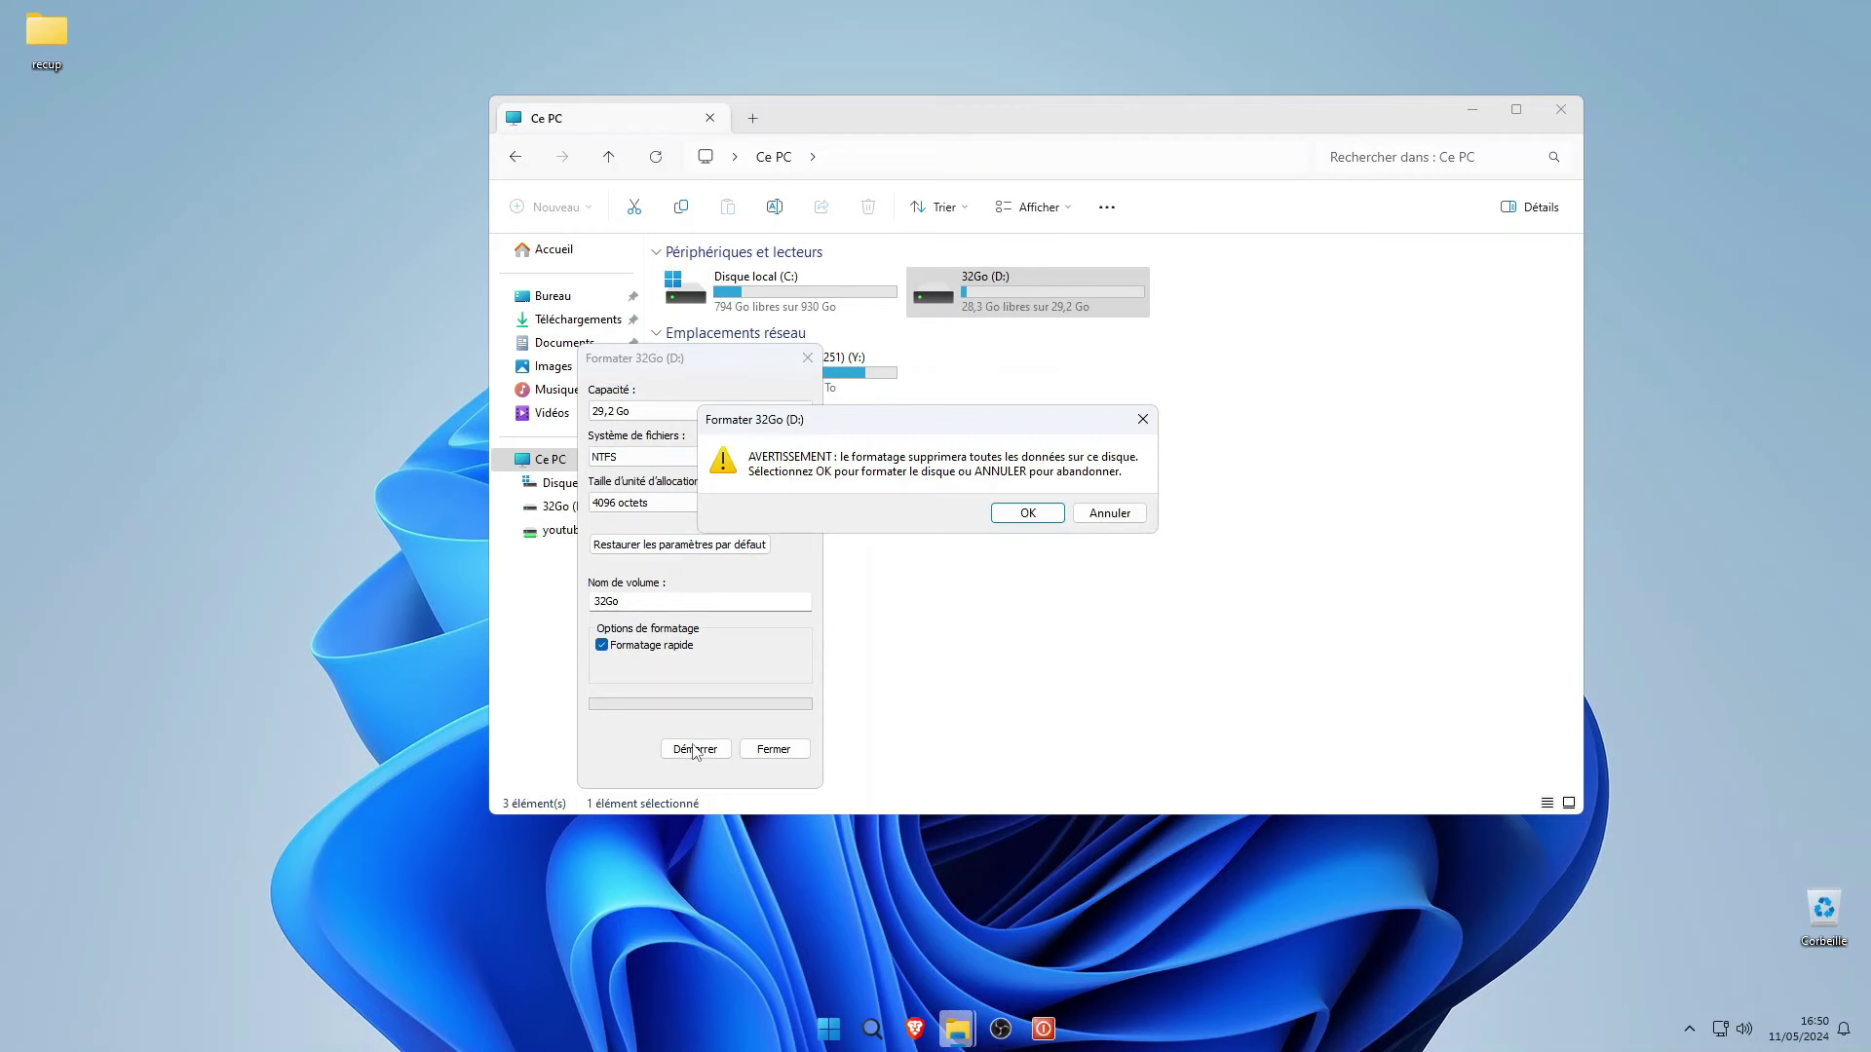
click(1026, 514)
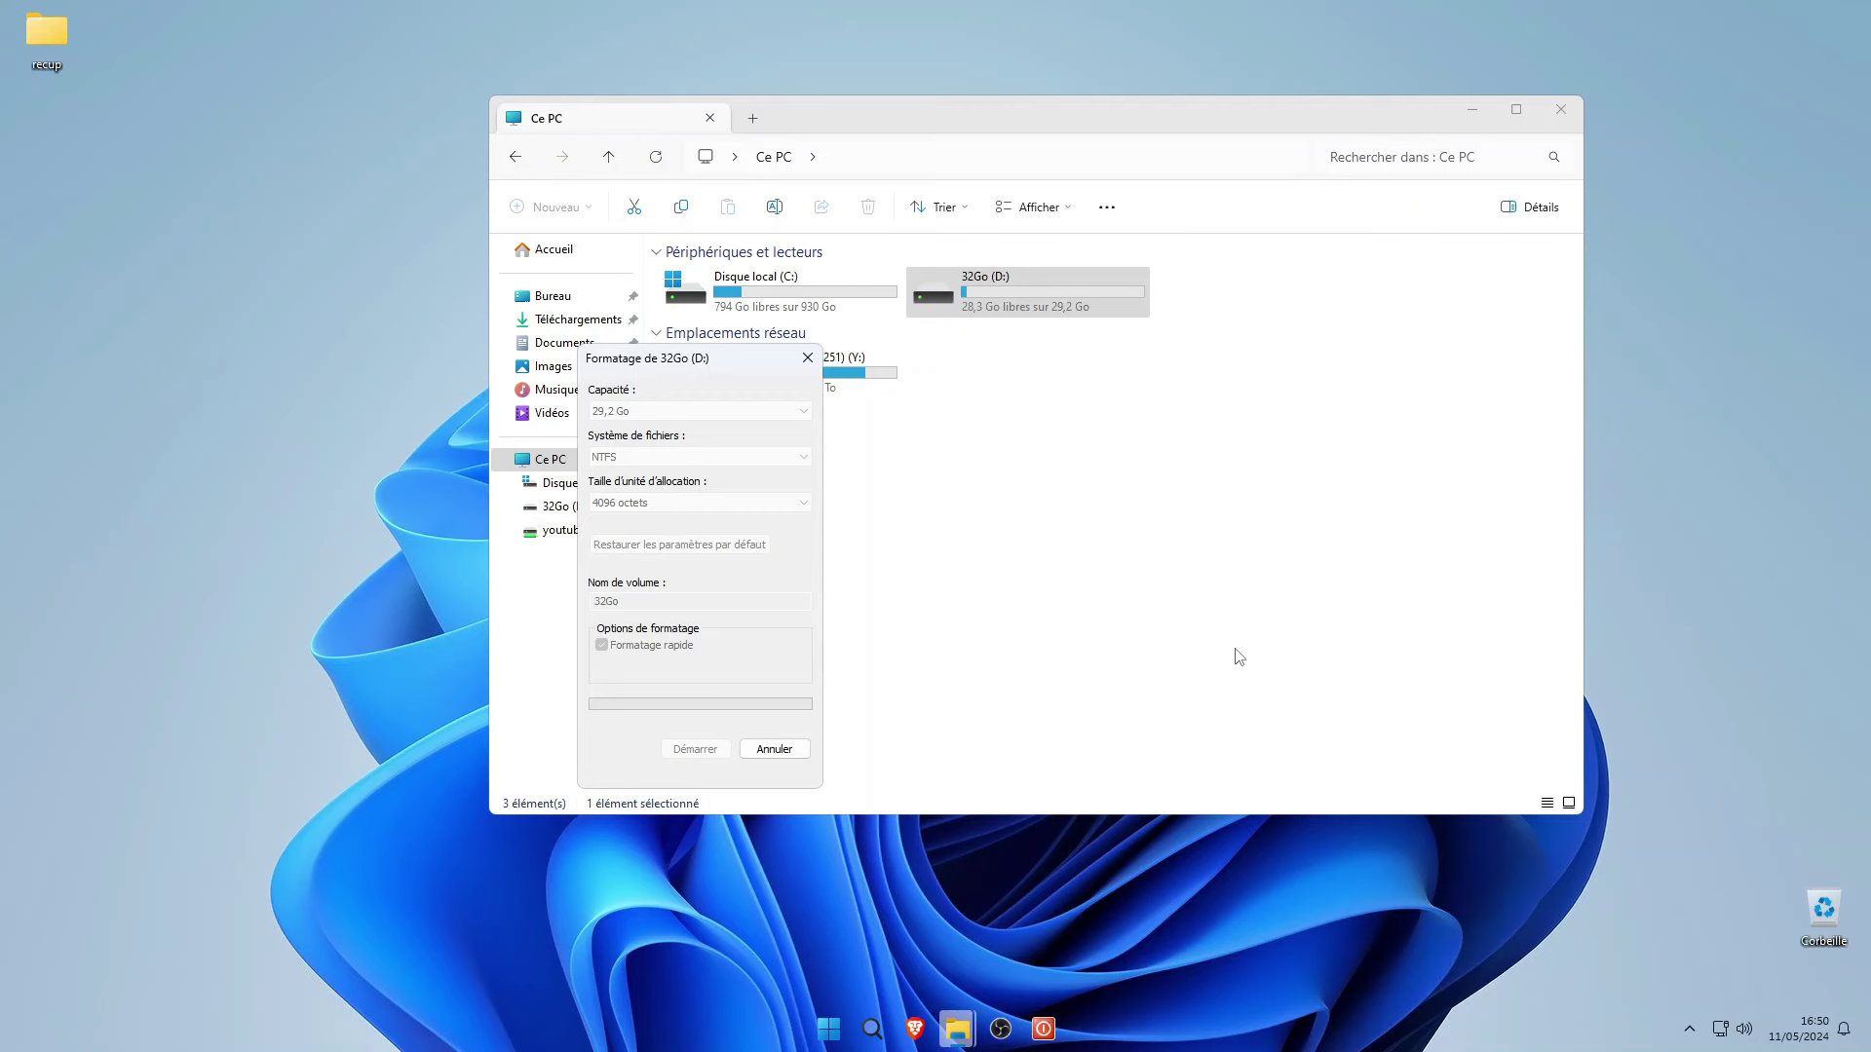
click(1077, 510)
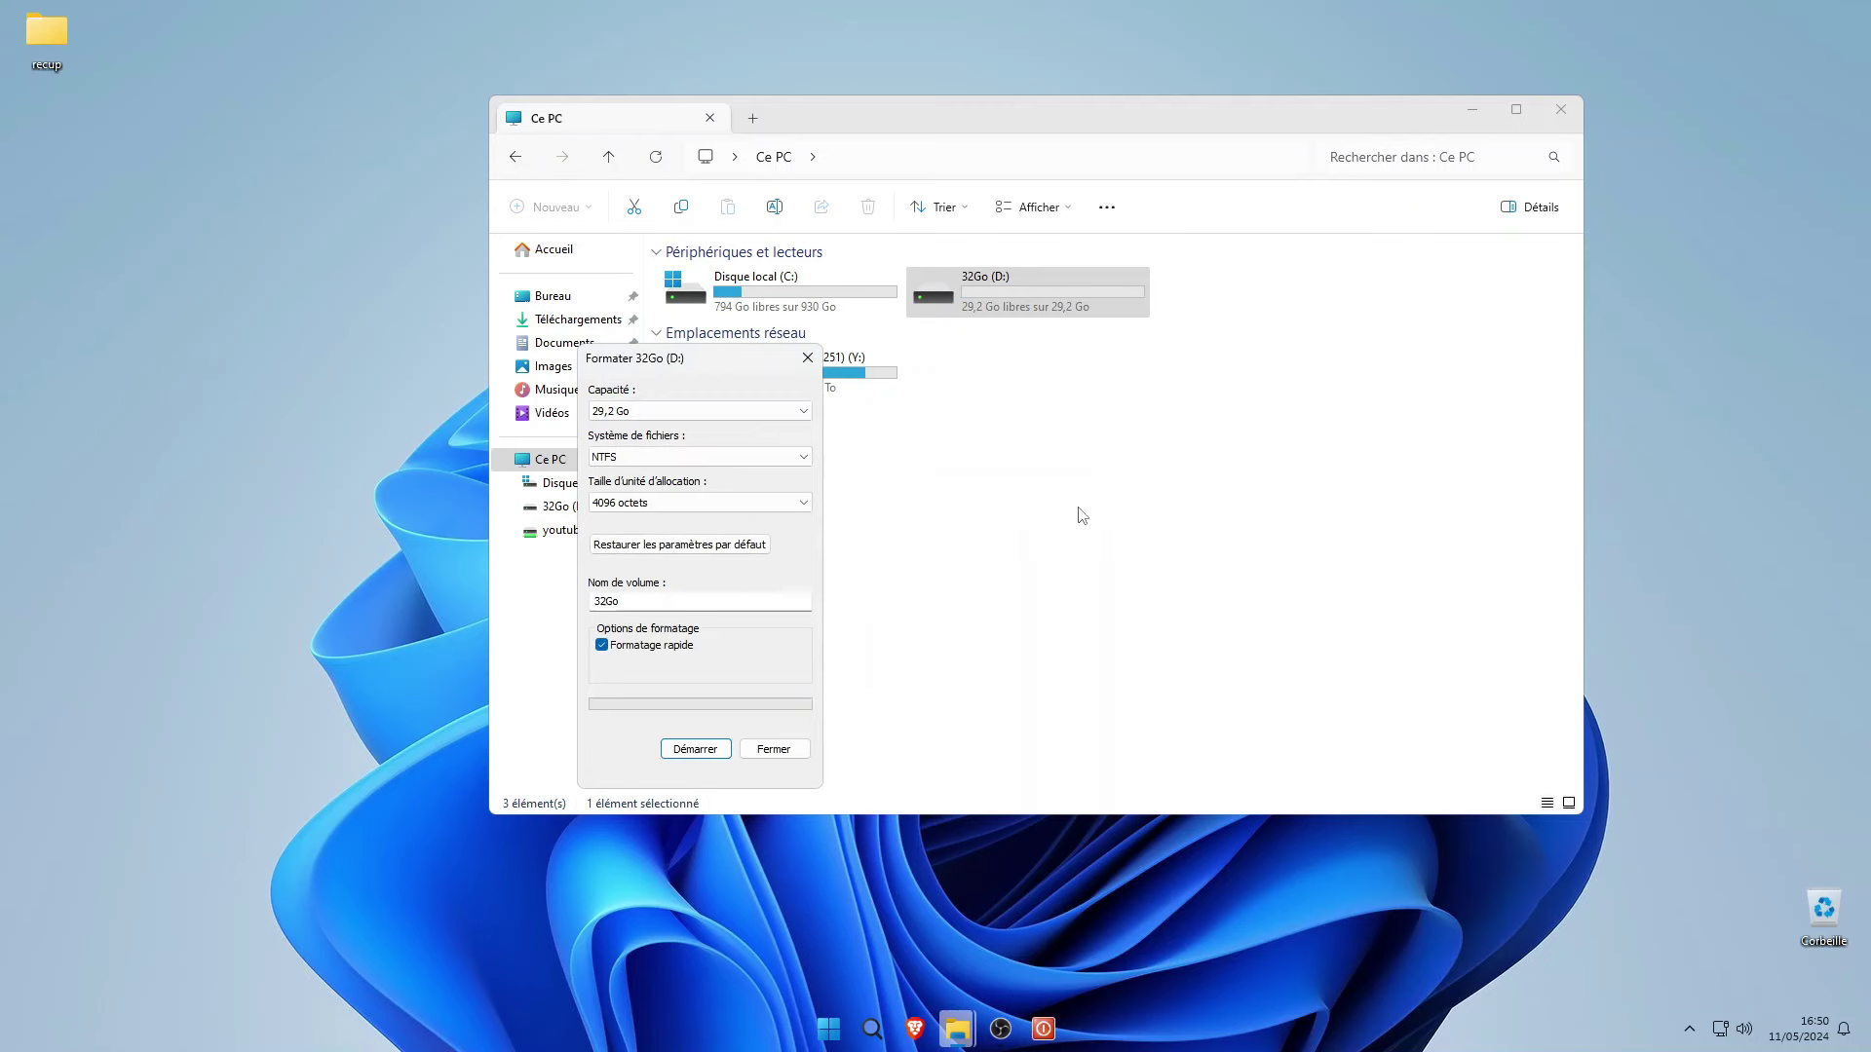
click(774, 749)
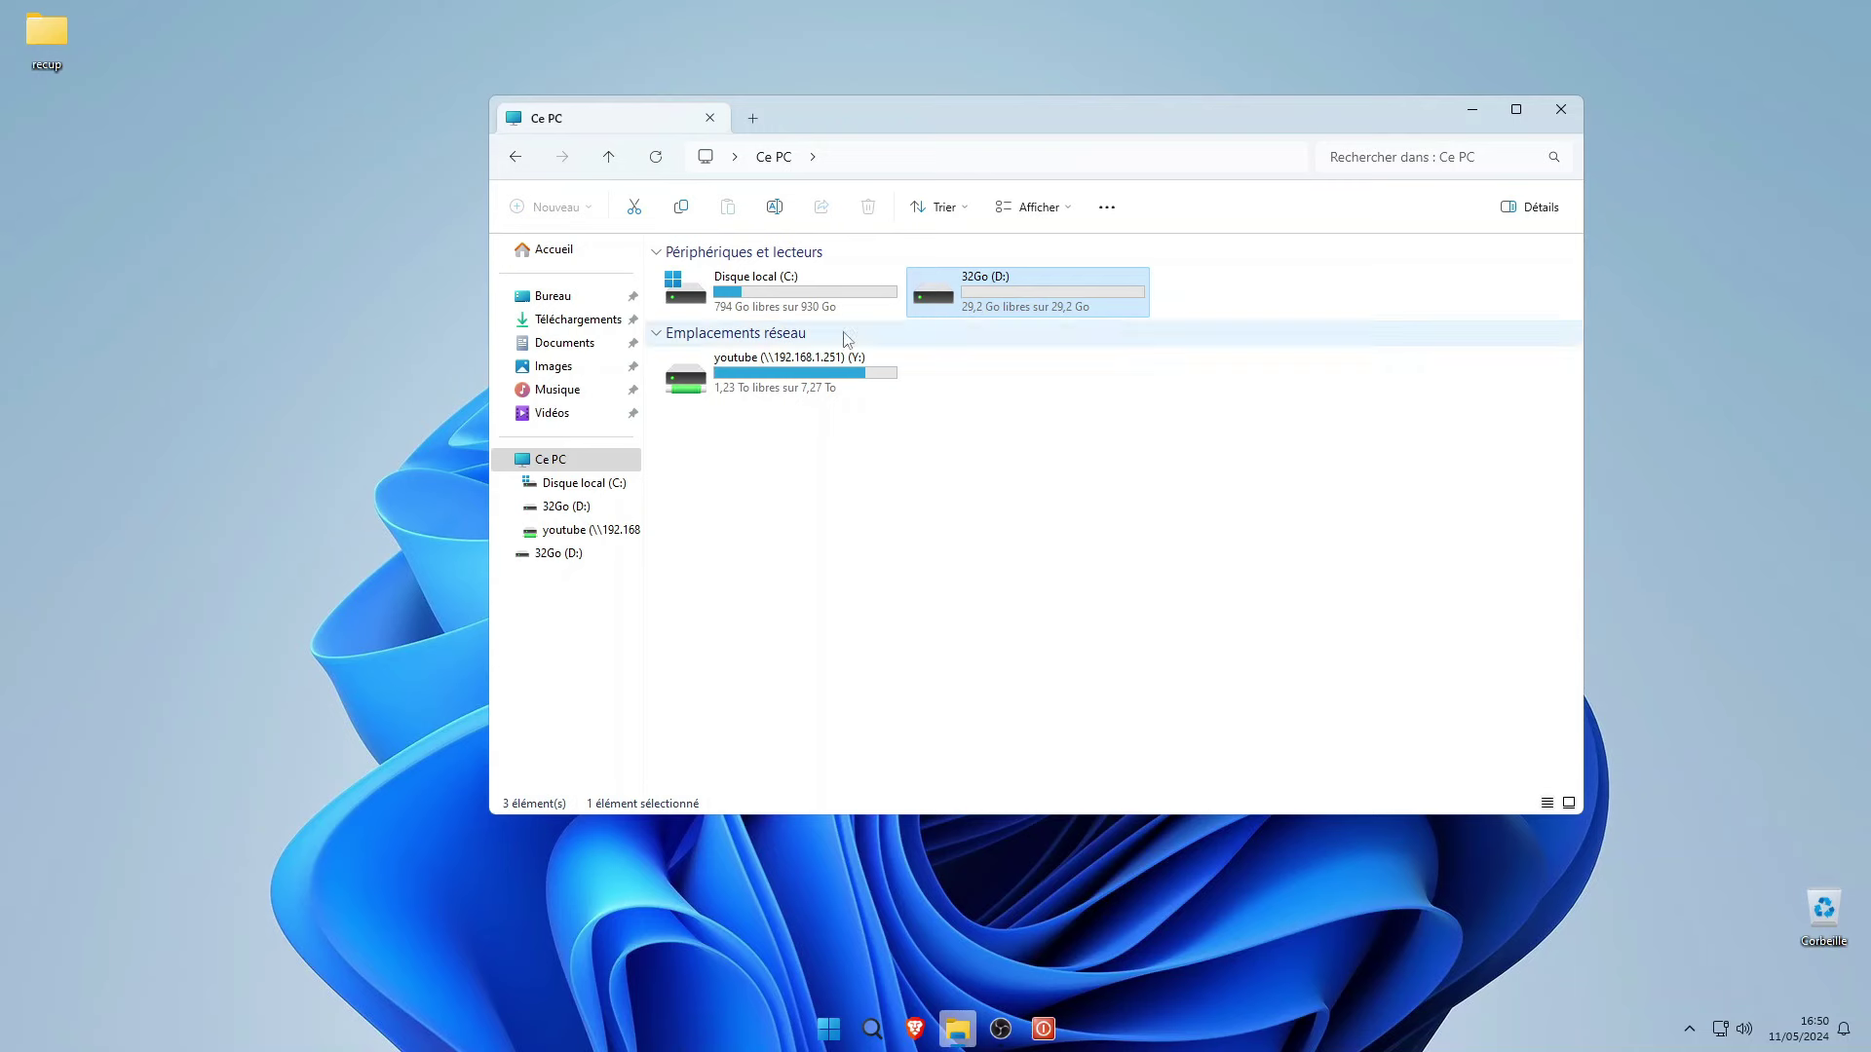
Run qphotorec_win.exe from C:\testdisk as administrator and authorize it to make changes.
click(584, 482)
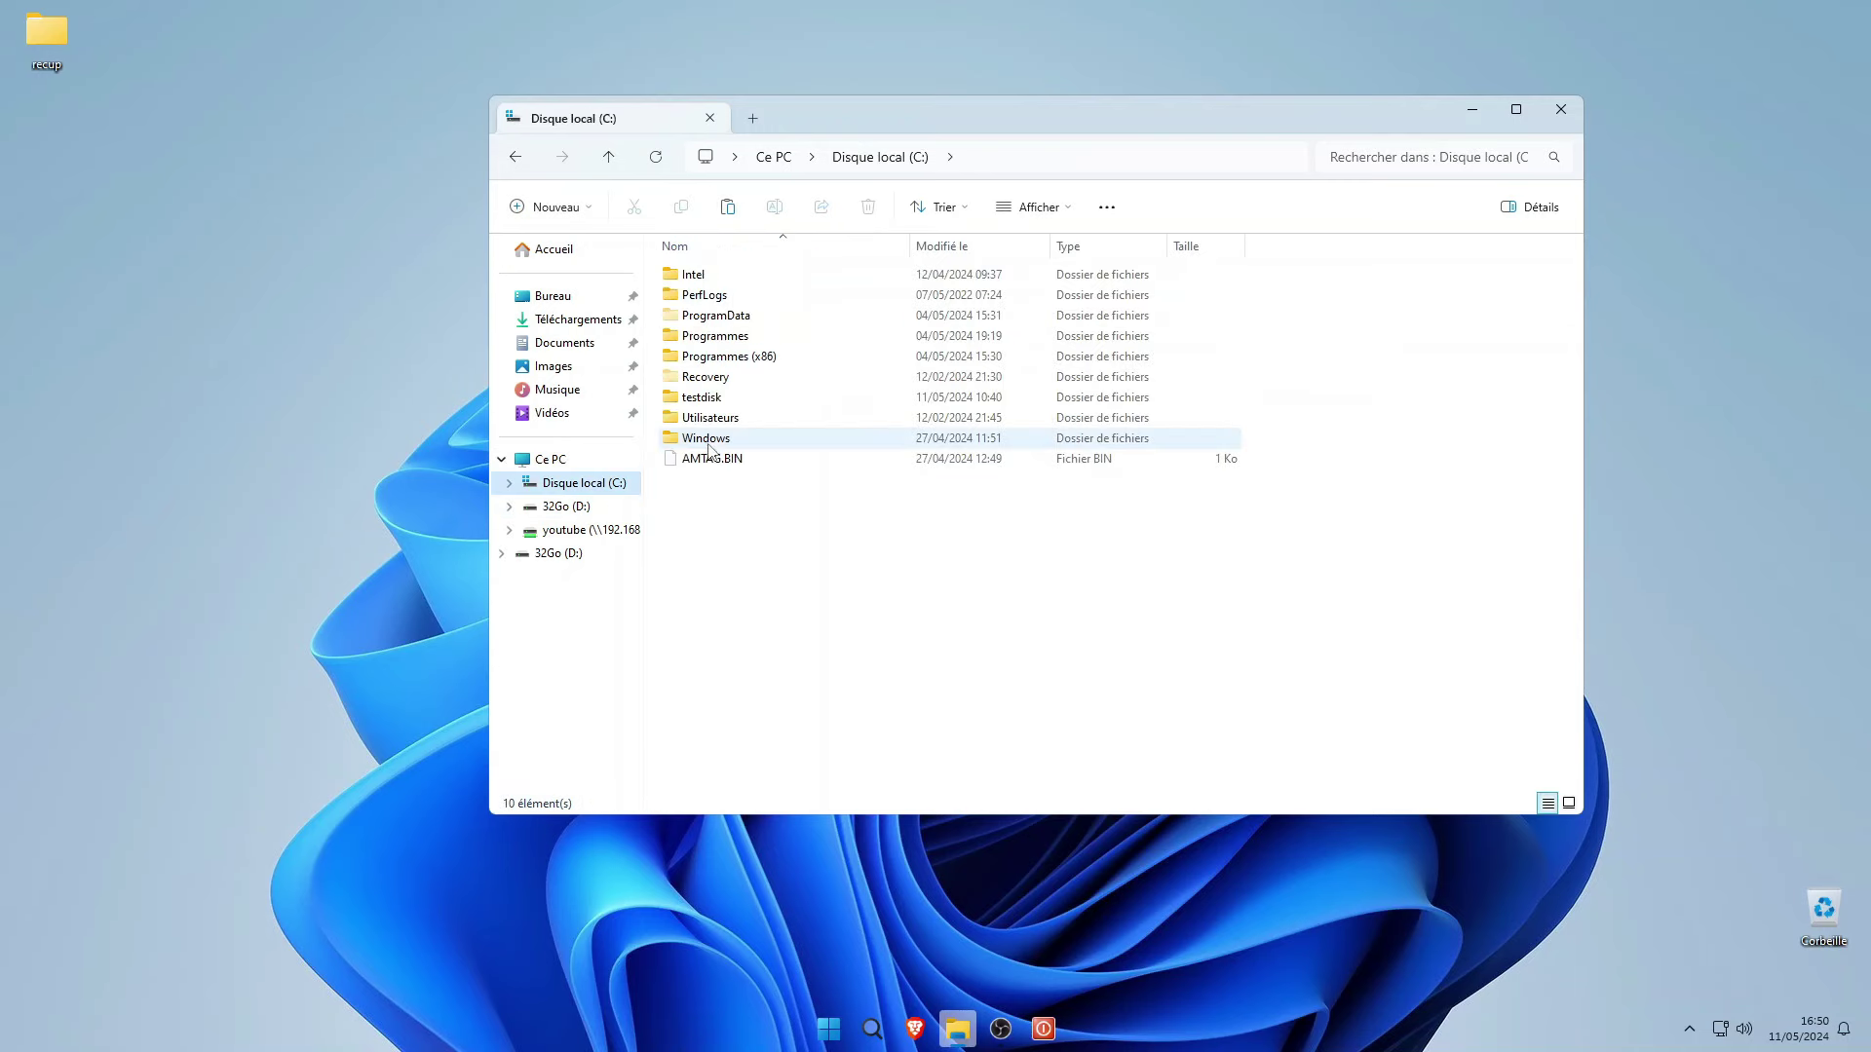
double_click(711, 398)
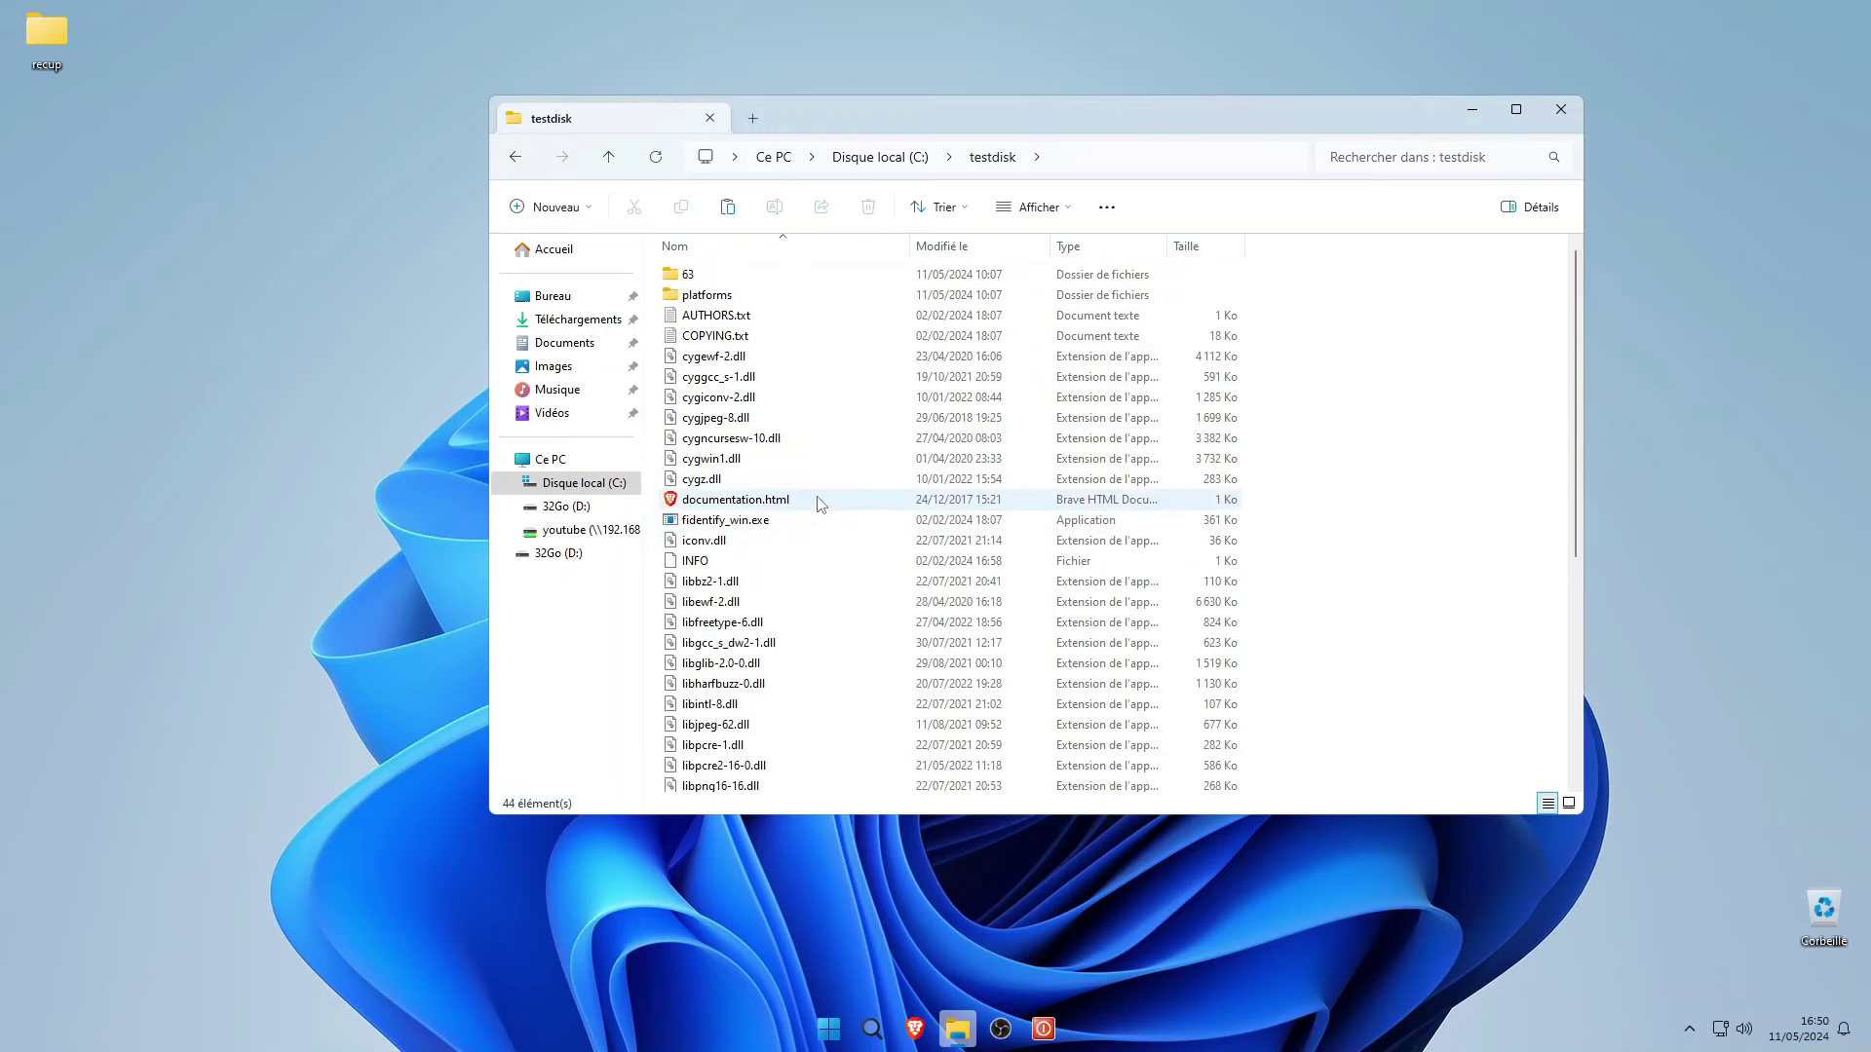
scroll(818, 502, down, 6)
right_click(765, 560)
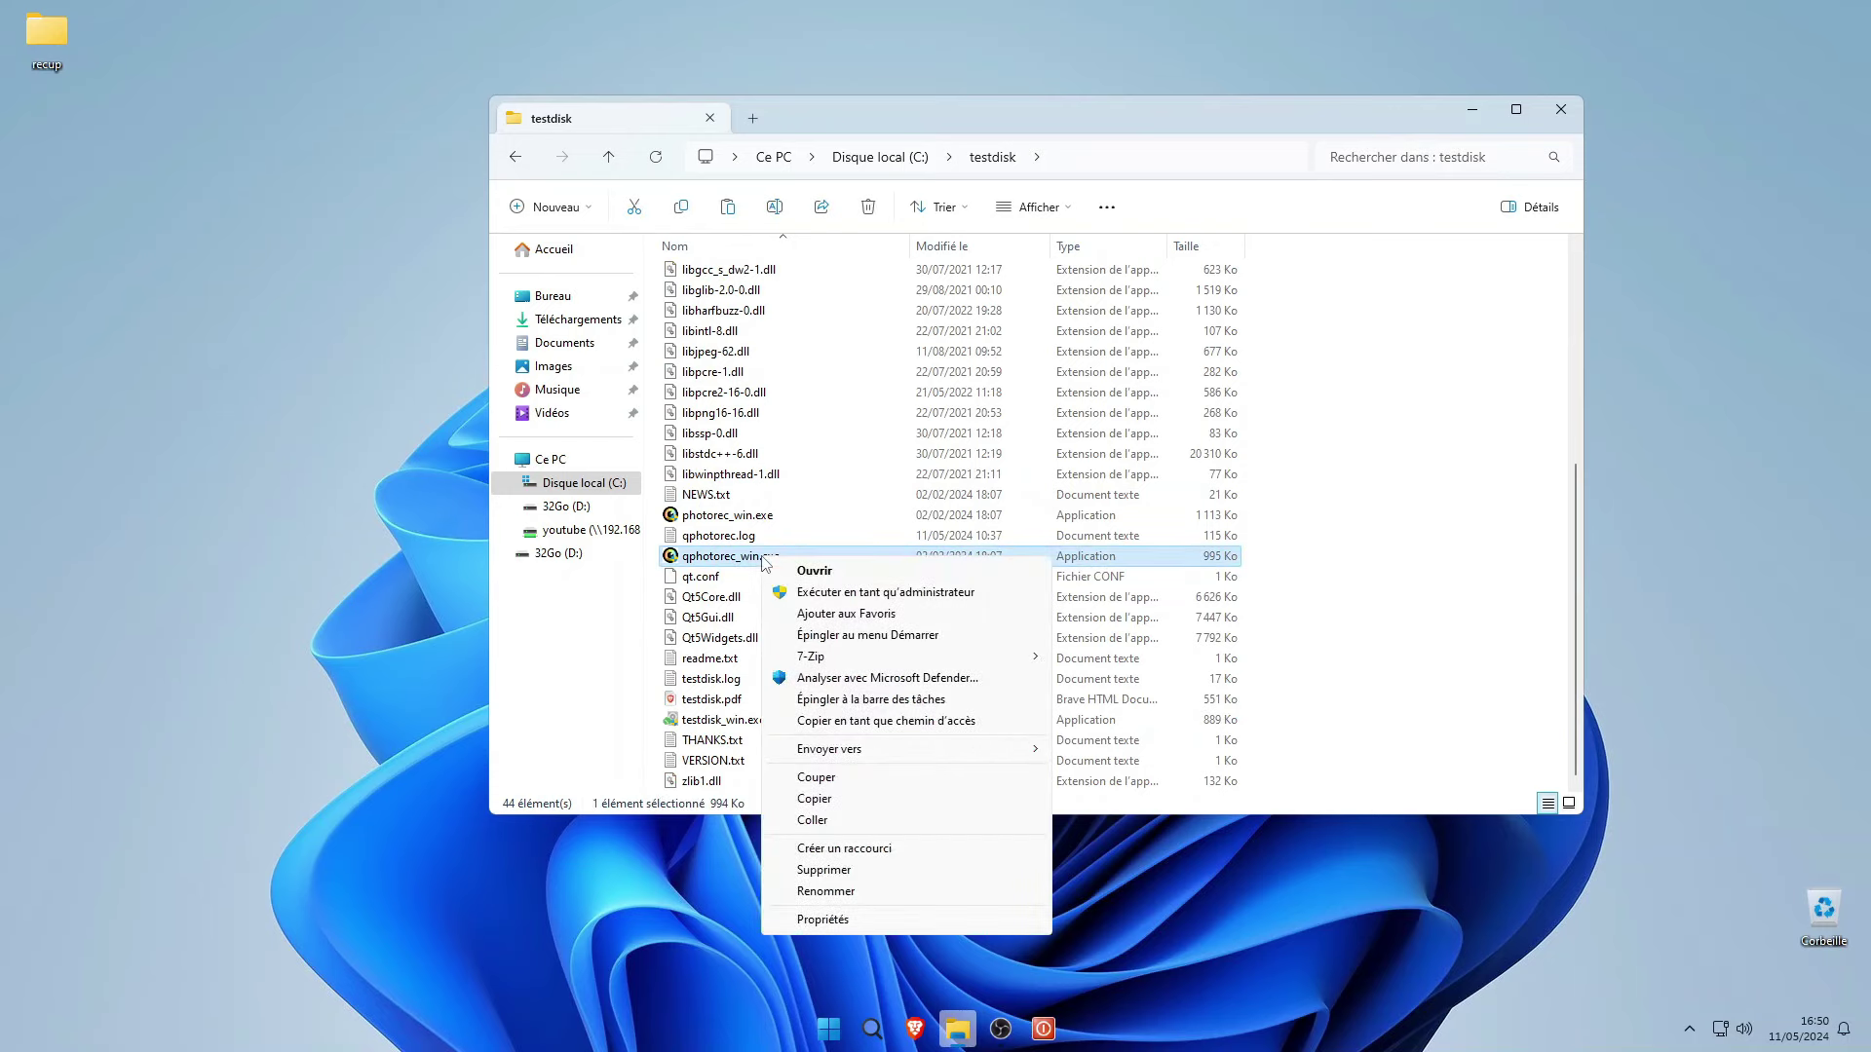
click(905, 594)
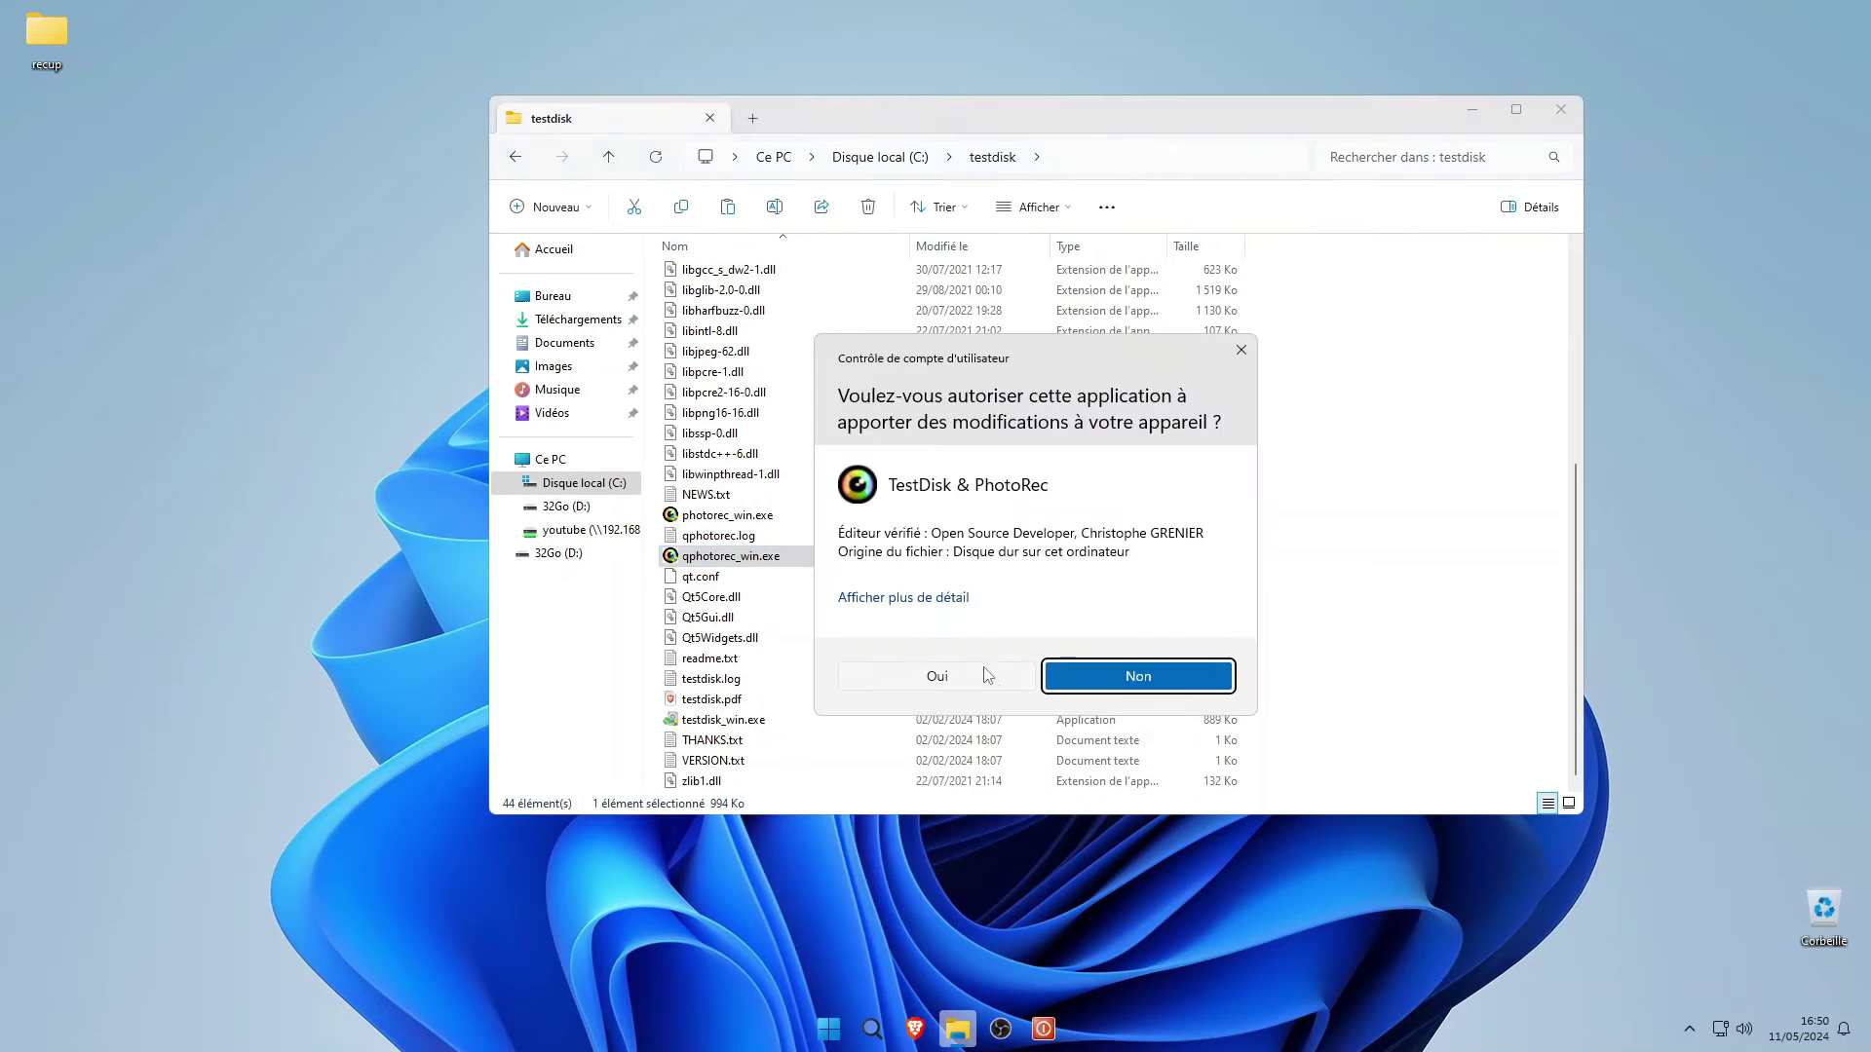
click(987, 674)
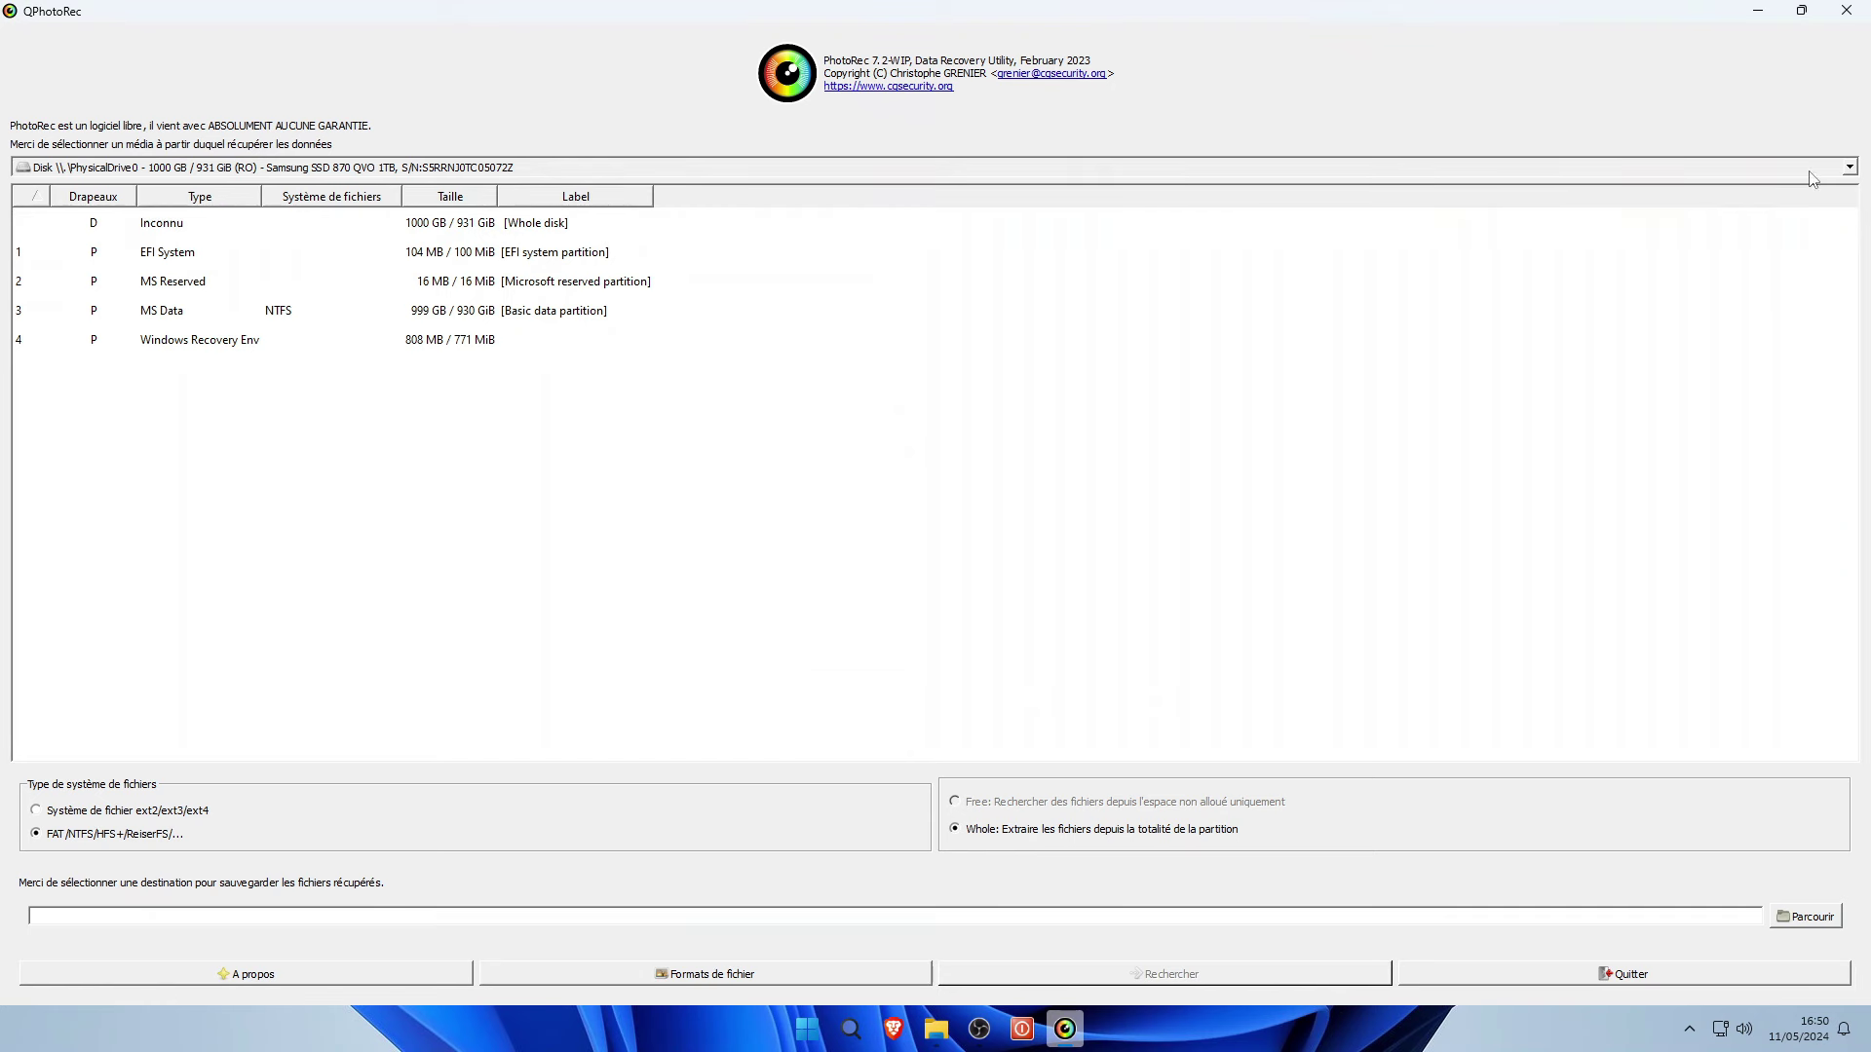
Select the NTFS partition 32Go on the 31 GB PHILIPS disk and choose to extract files from the whole partition.
click(1848, 167)
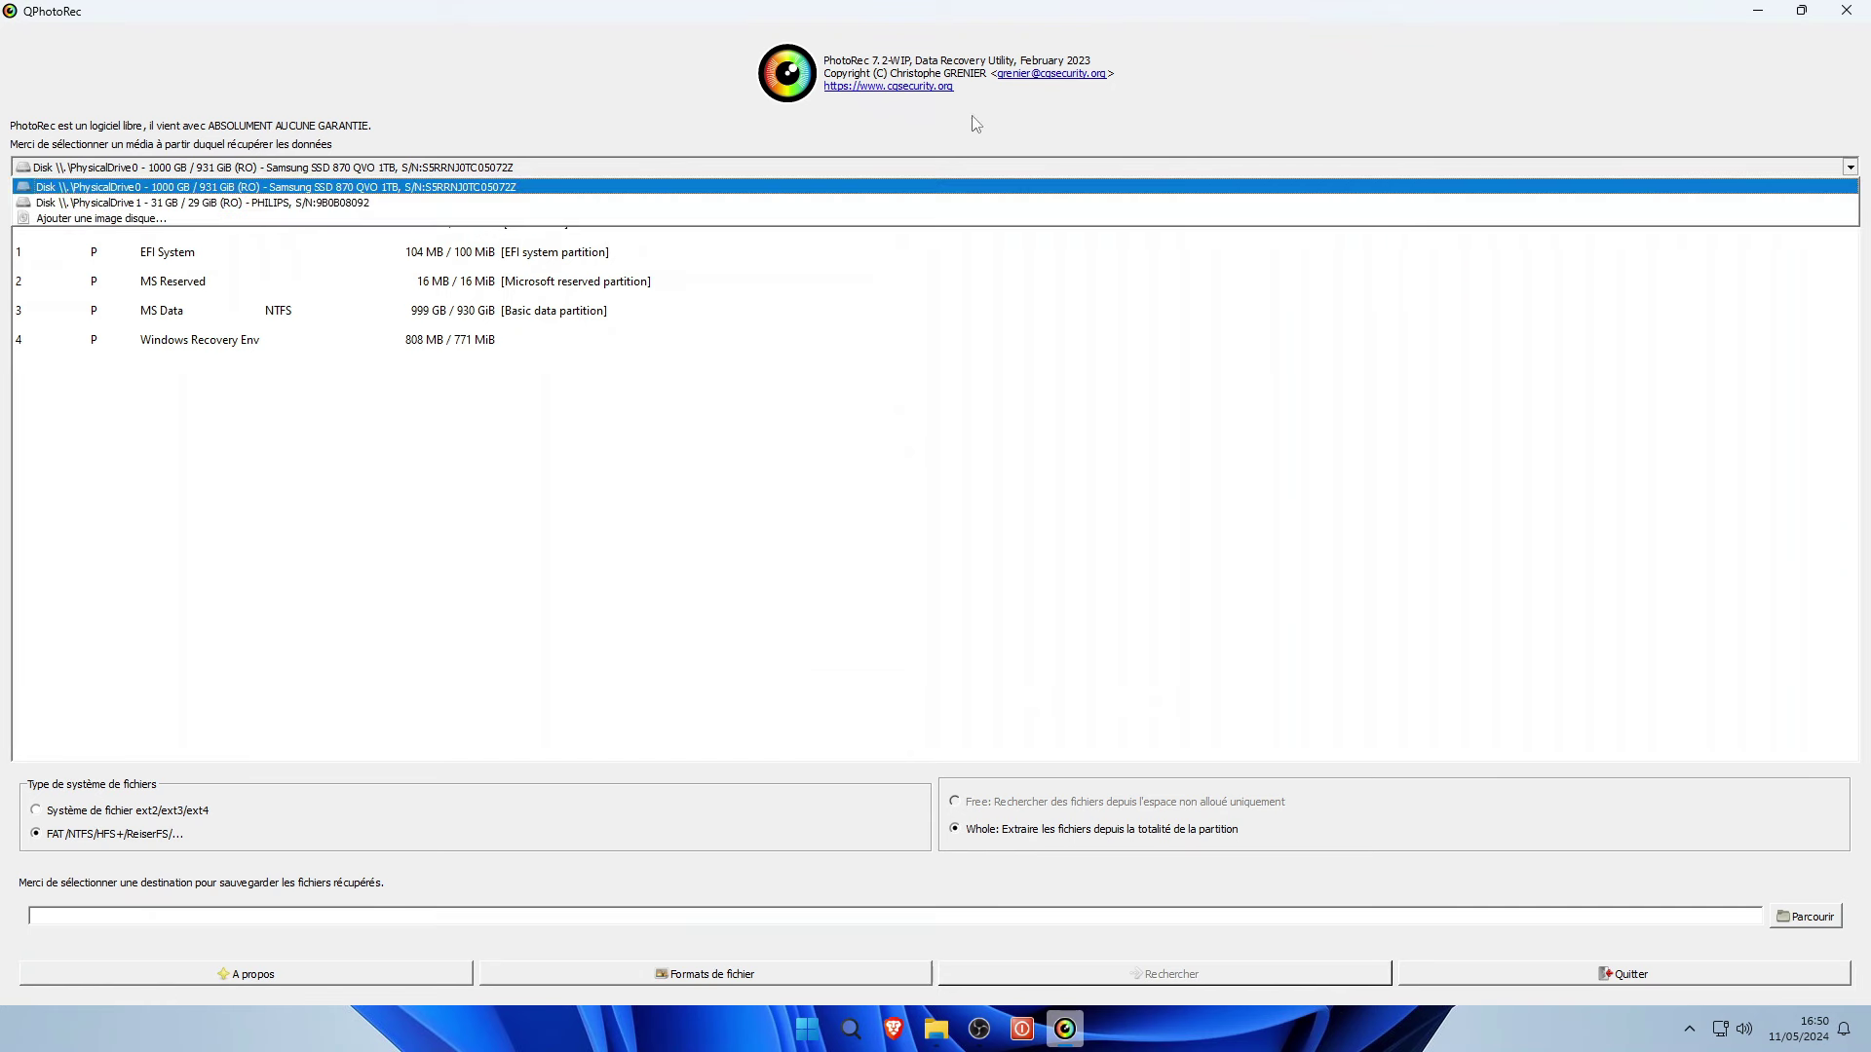
click(273, 204)
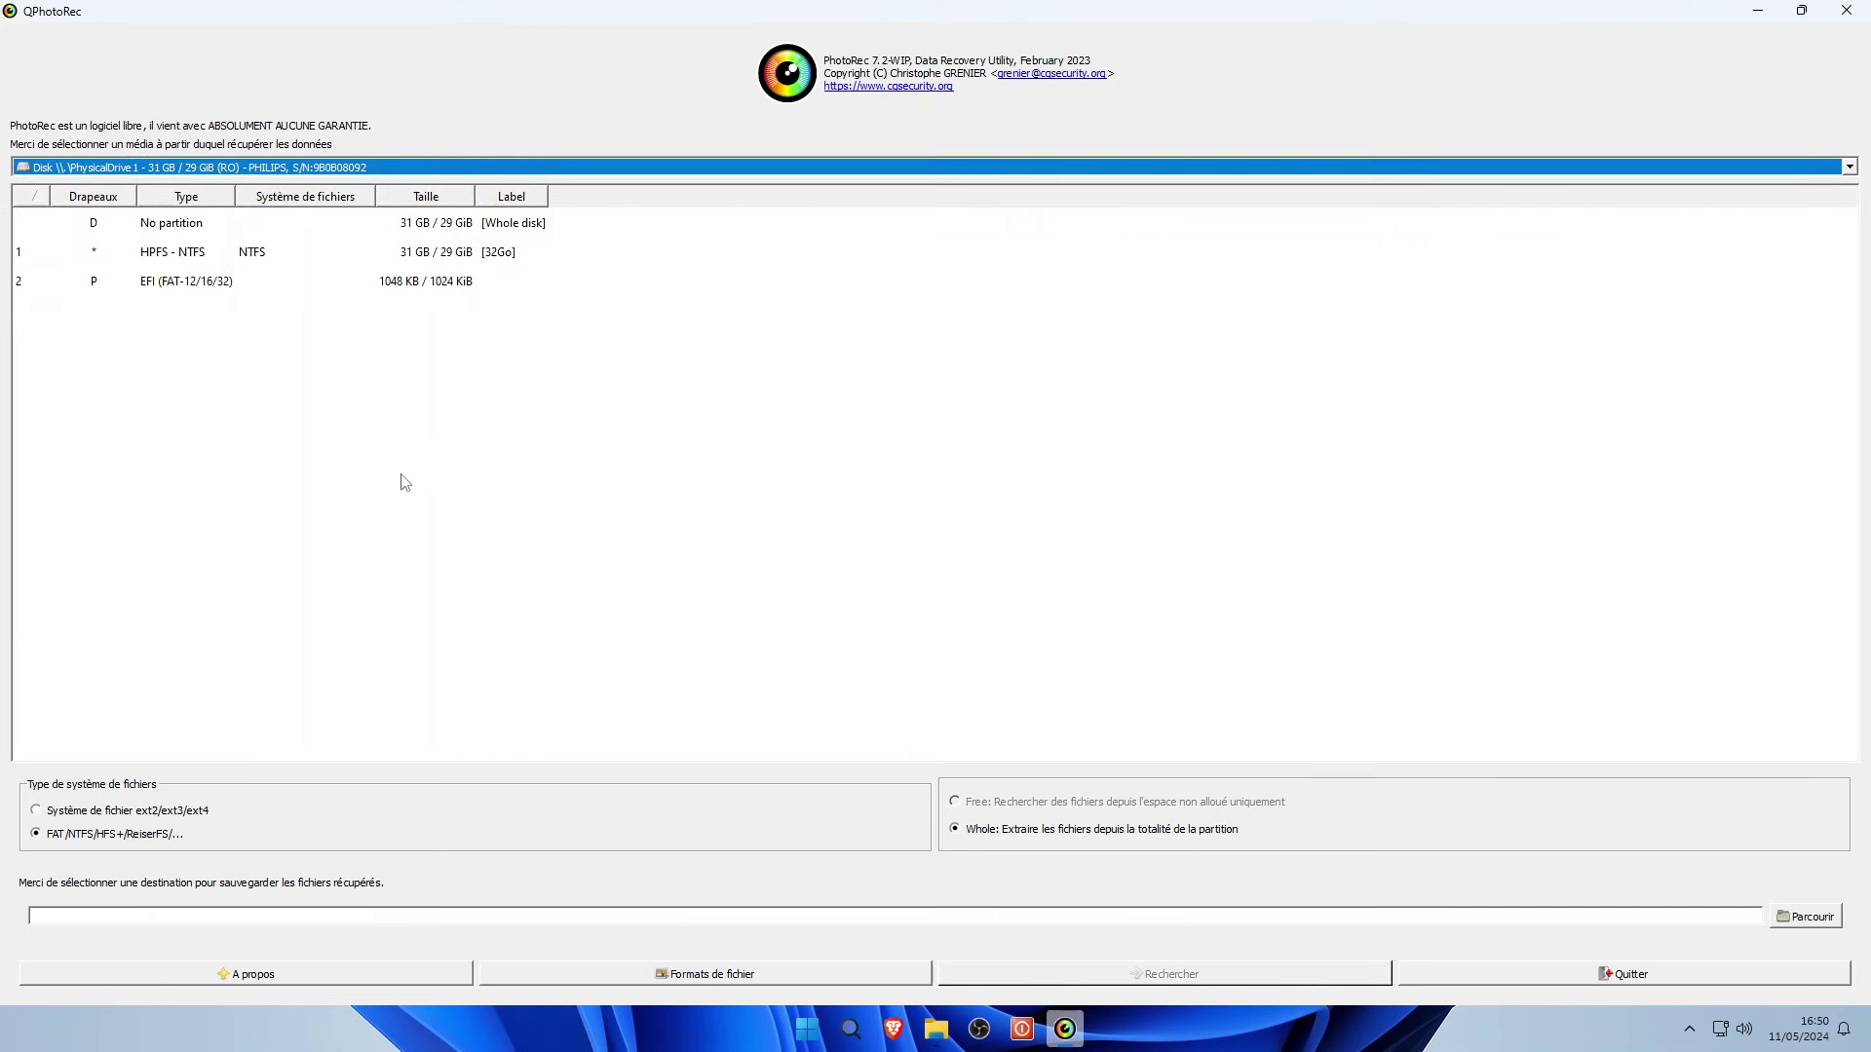
click(488, 226)
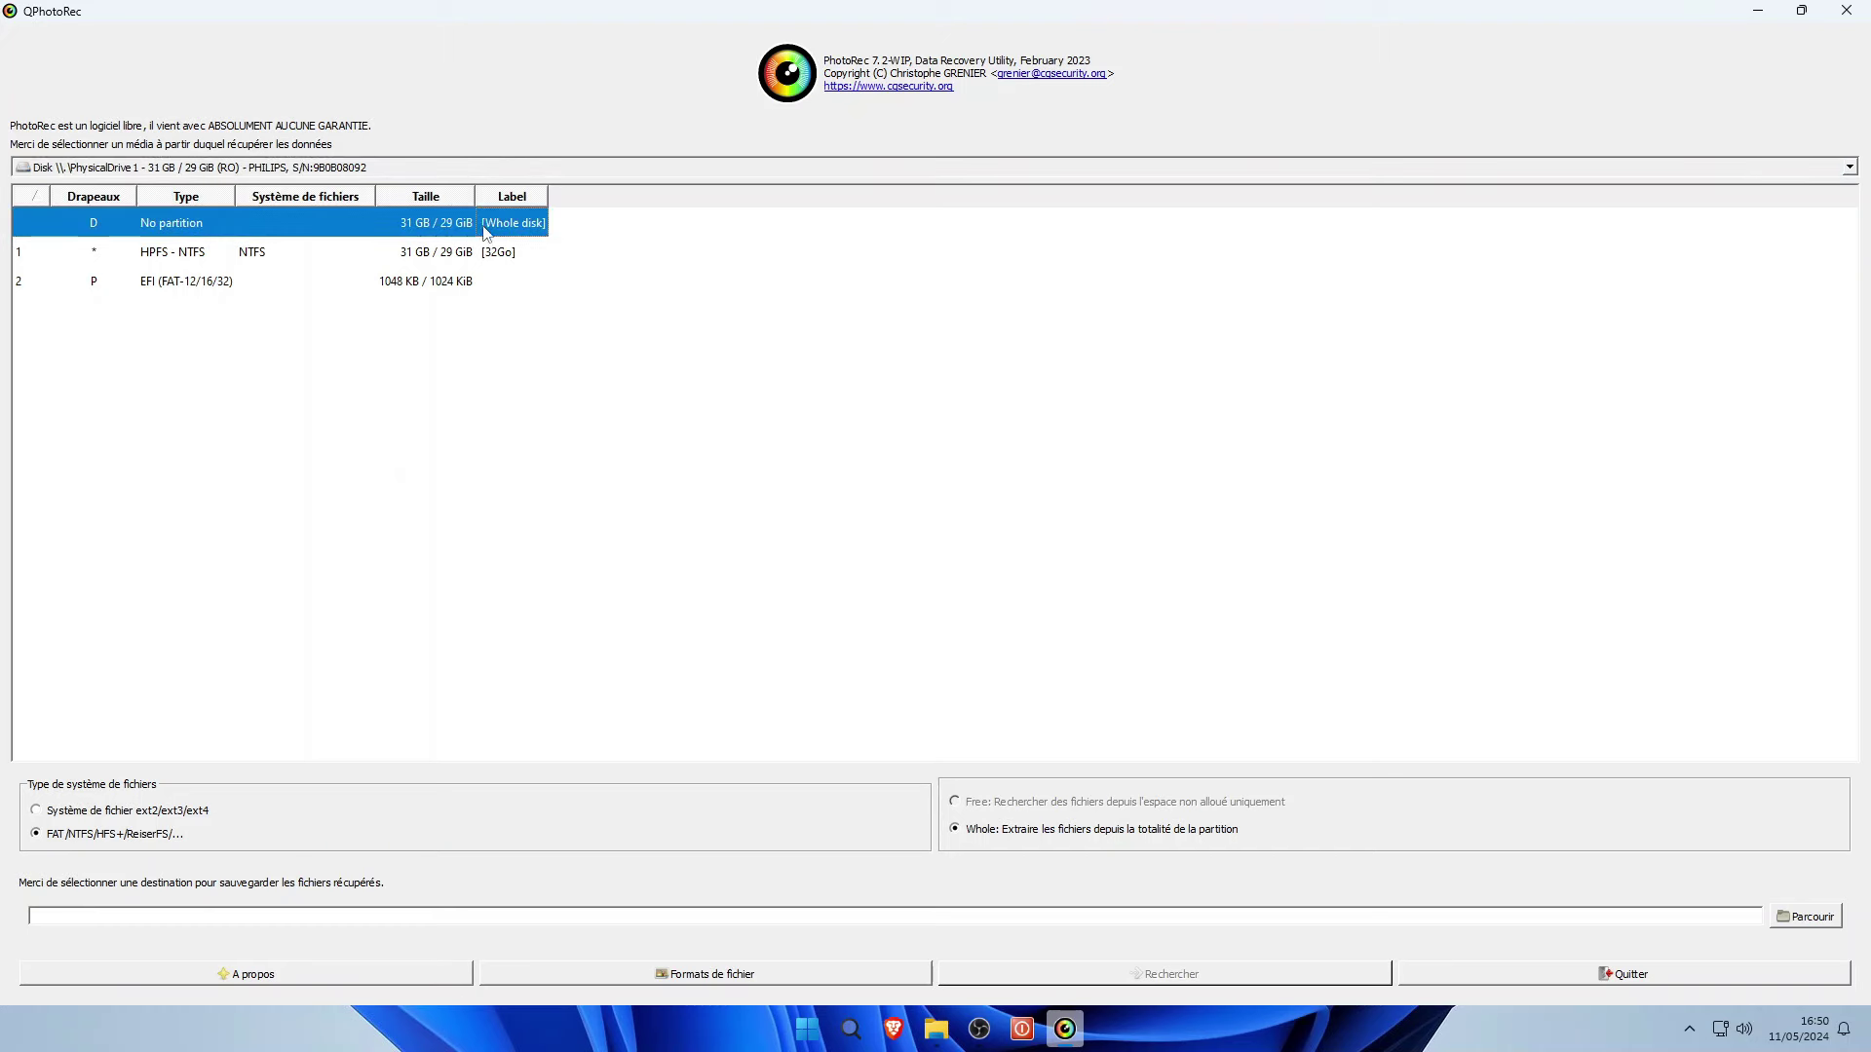
click(481, 254)
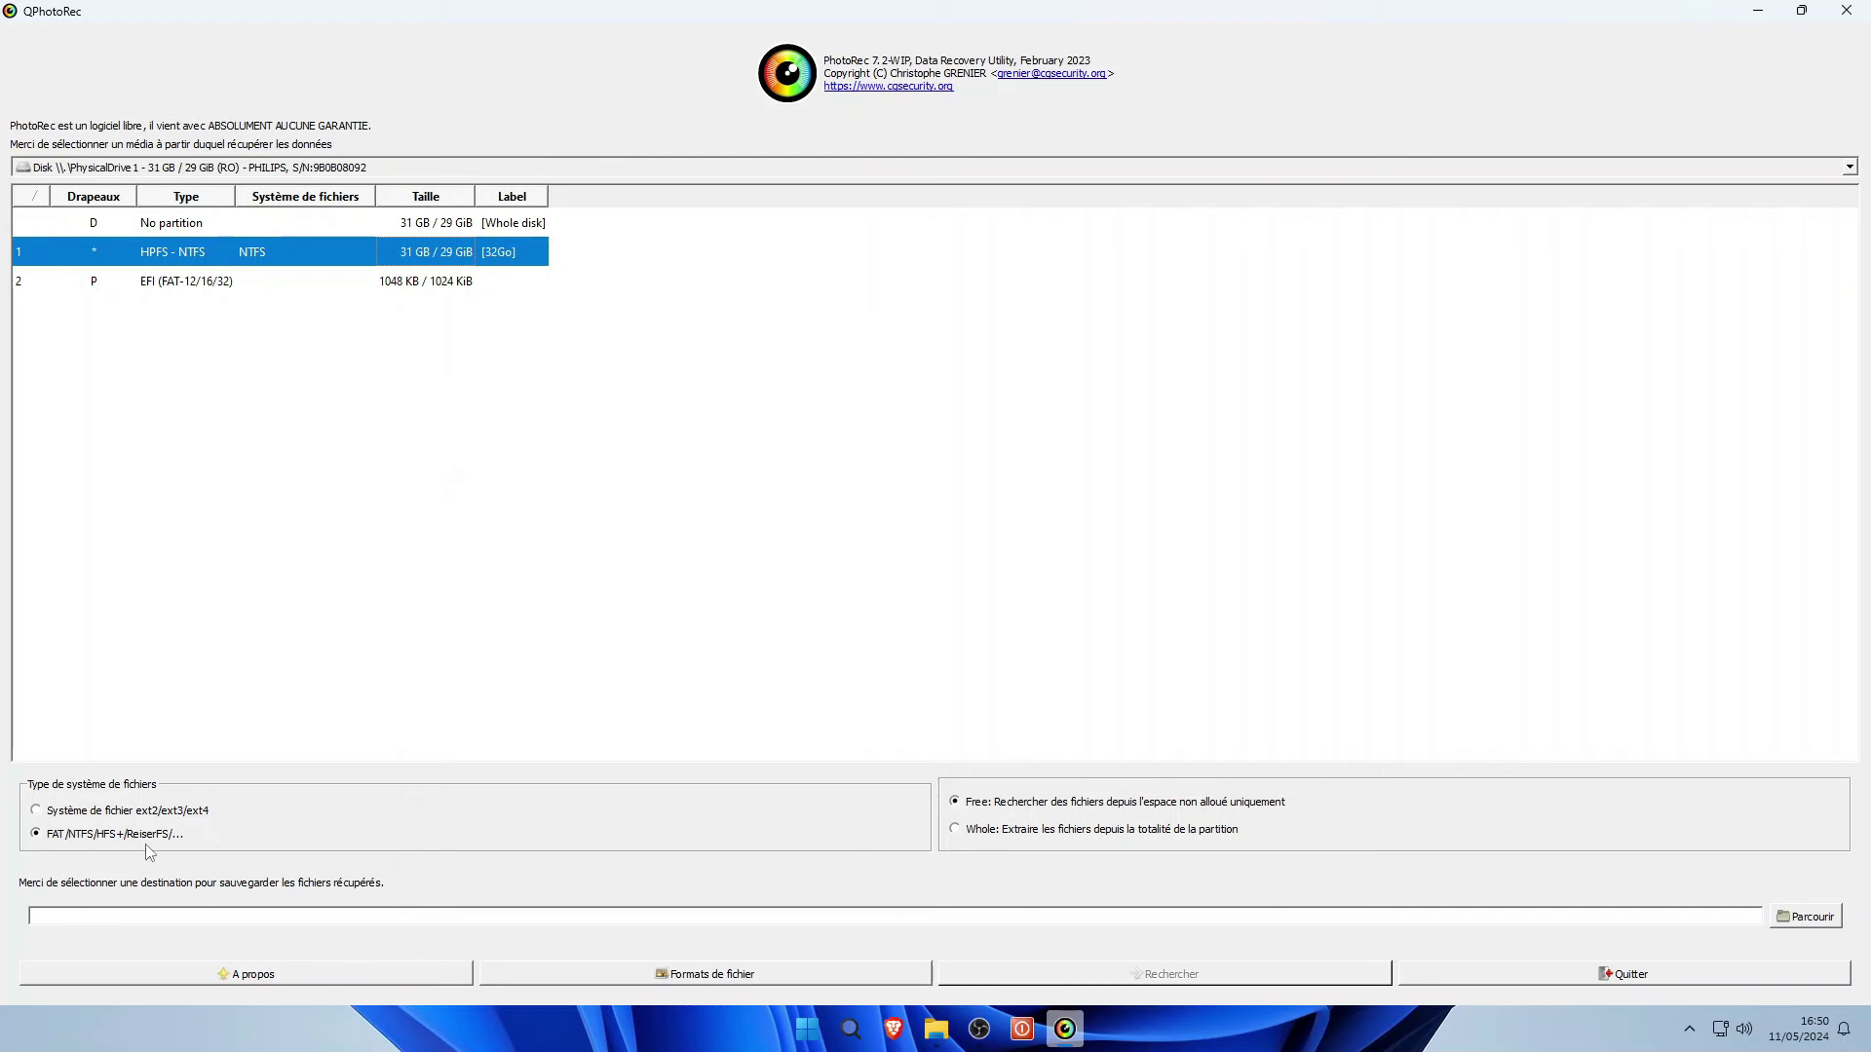
click(1006, 834)
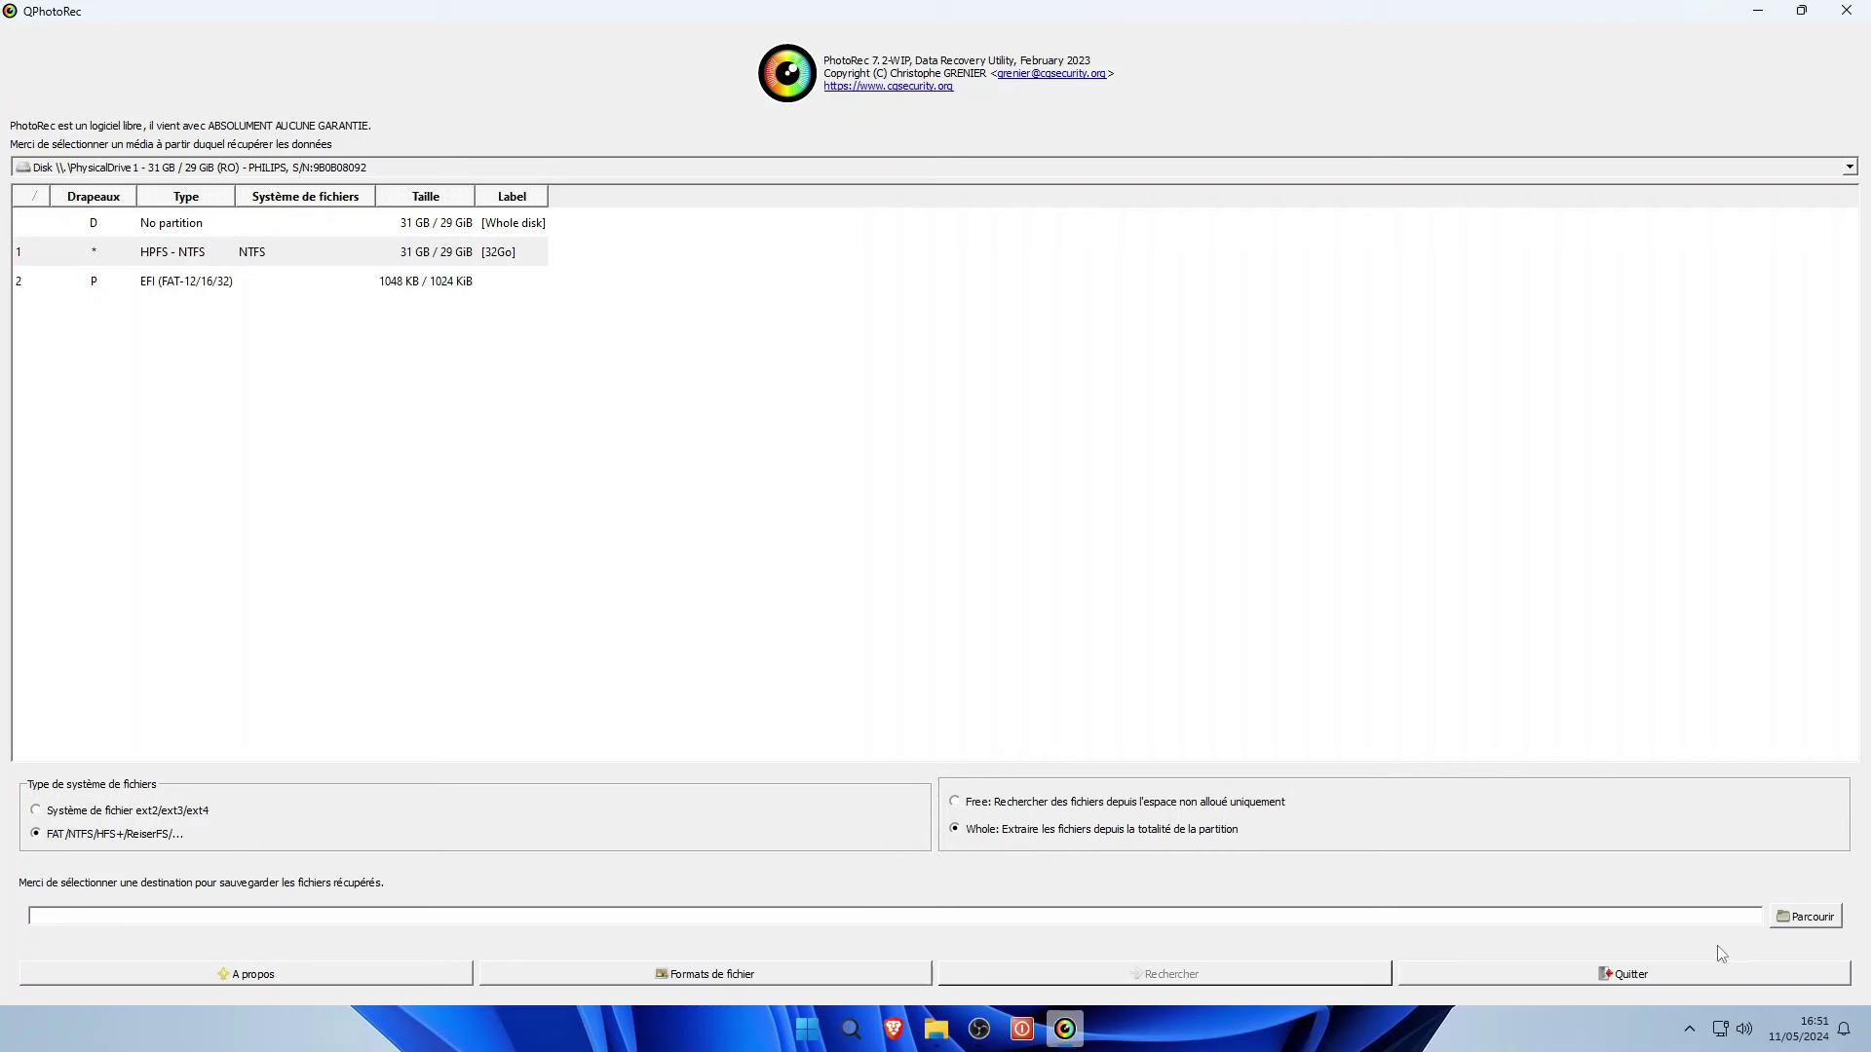
Create a folder named recup2 on the desktop and set it as the destination for the recovered files.
click(1803, 917)
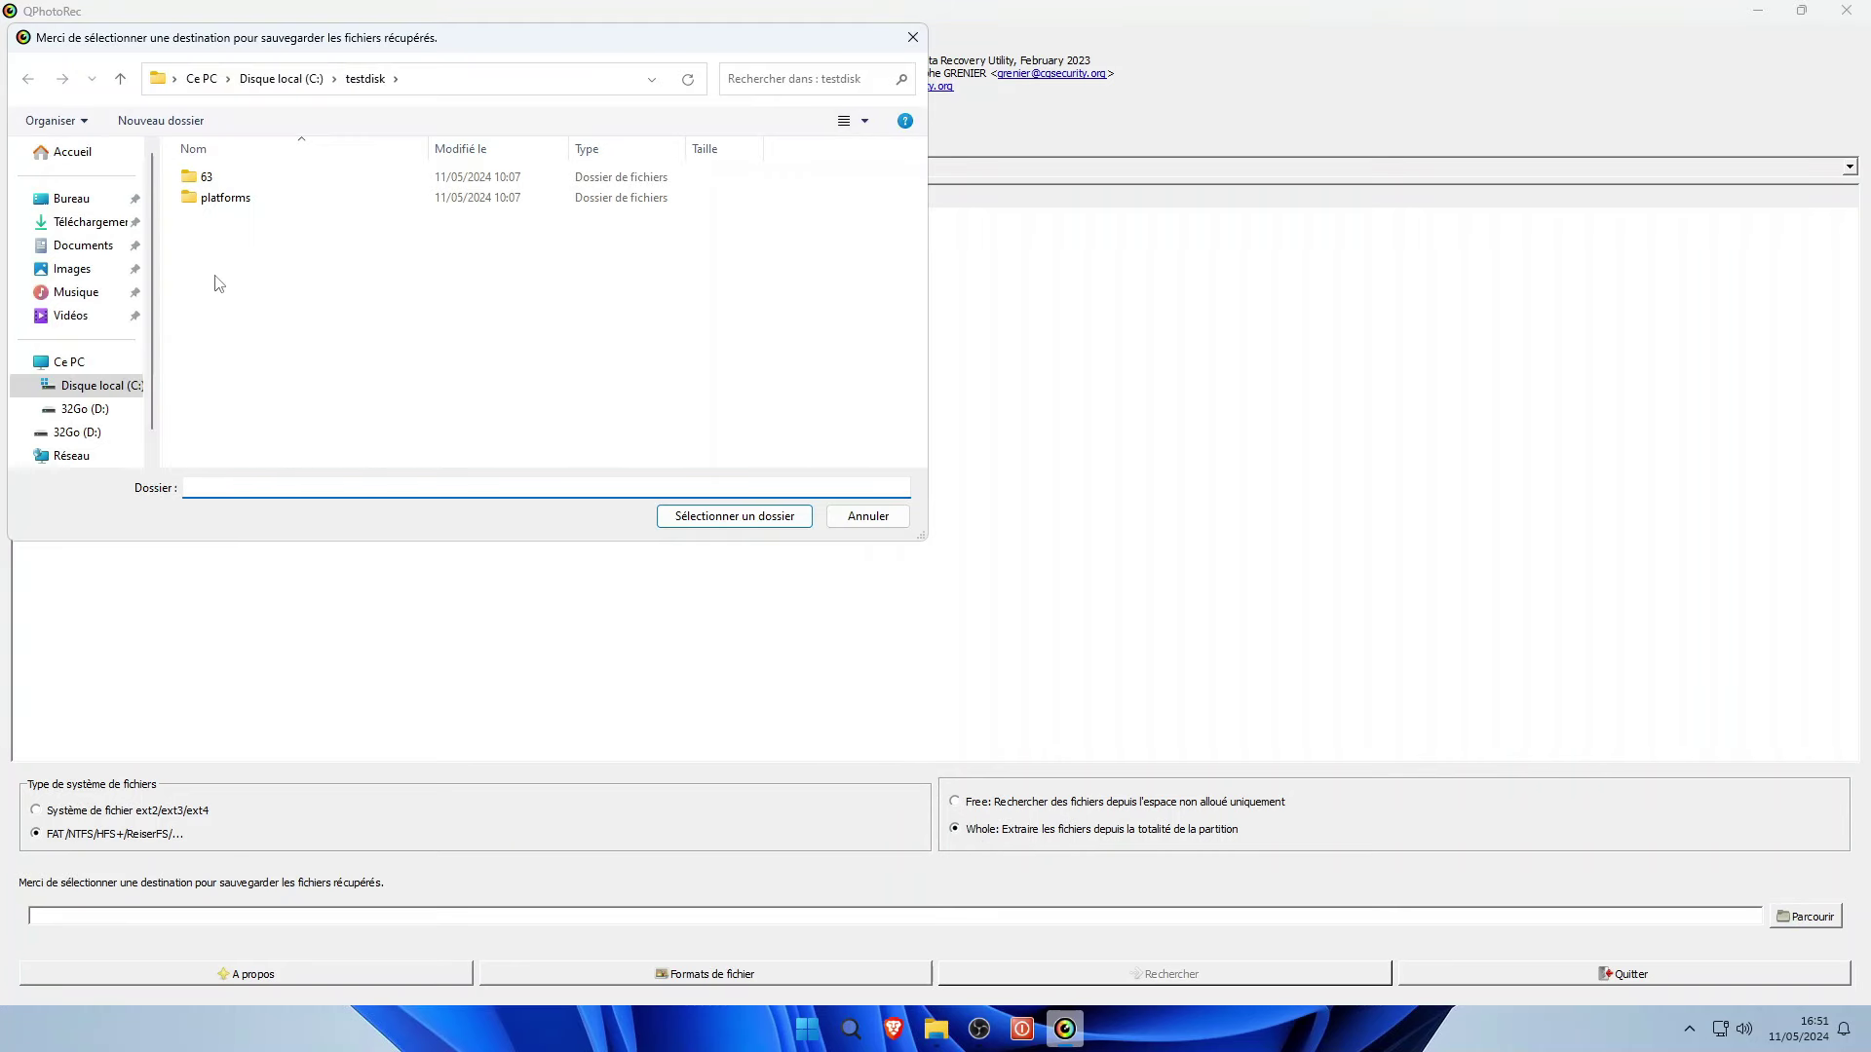
click(71, 200)
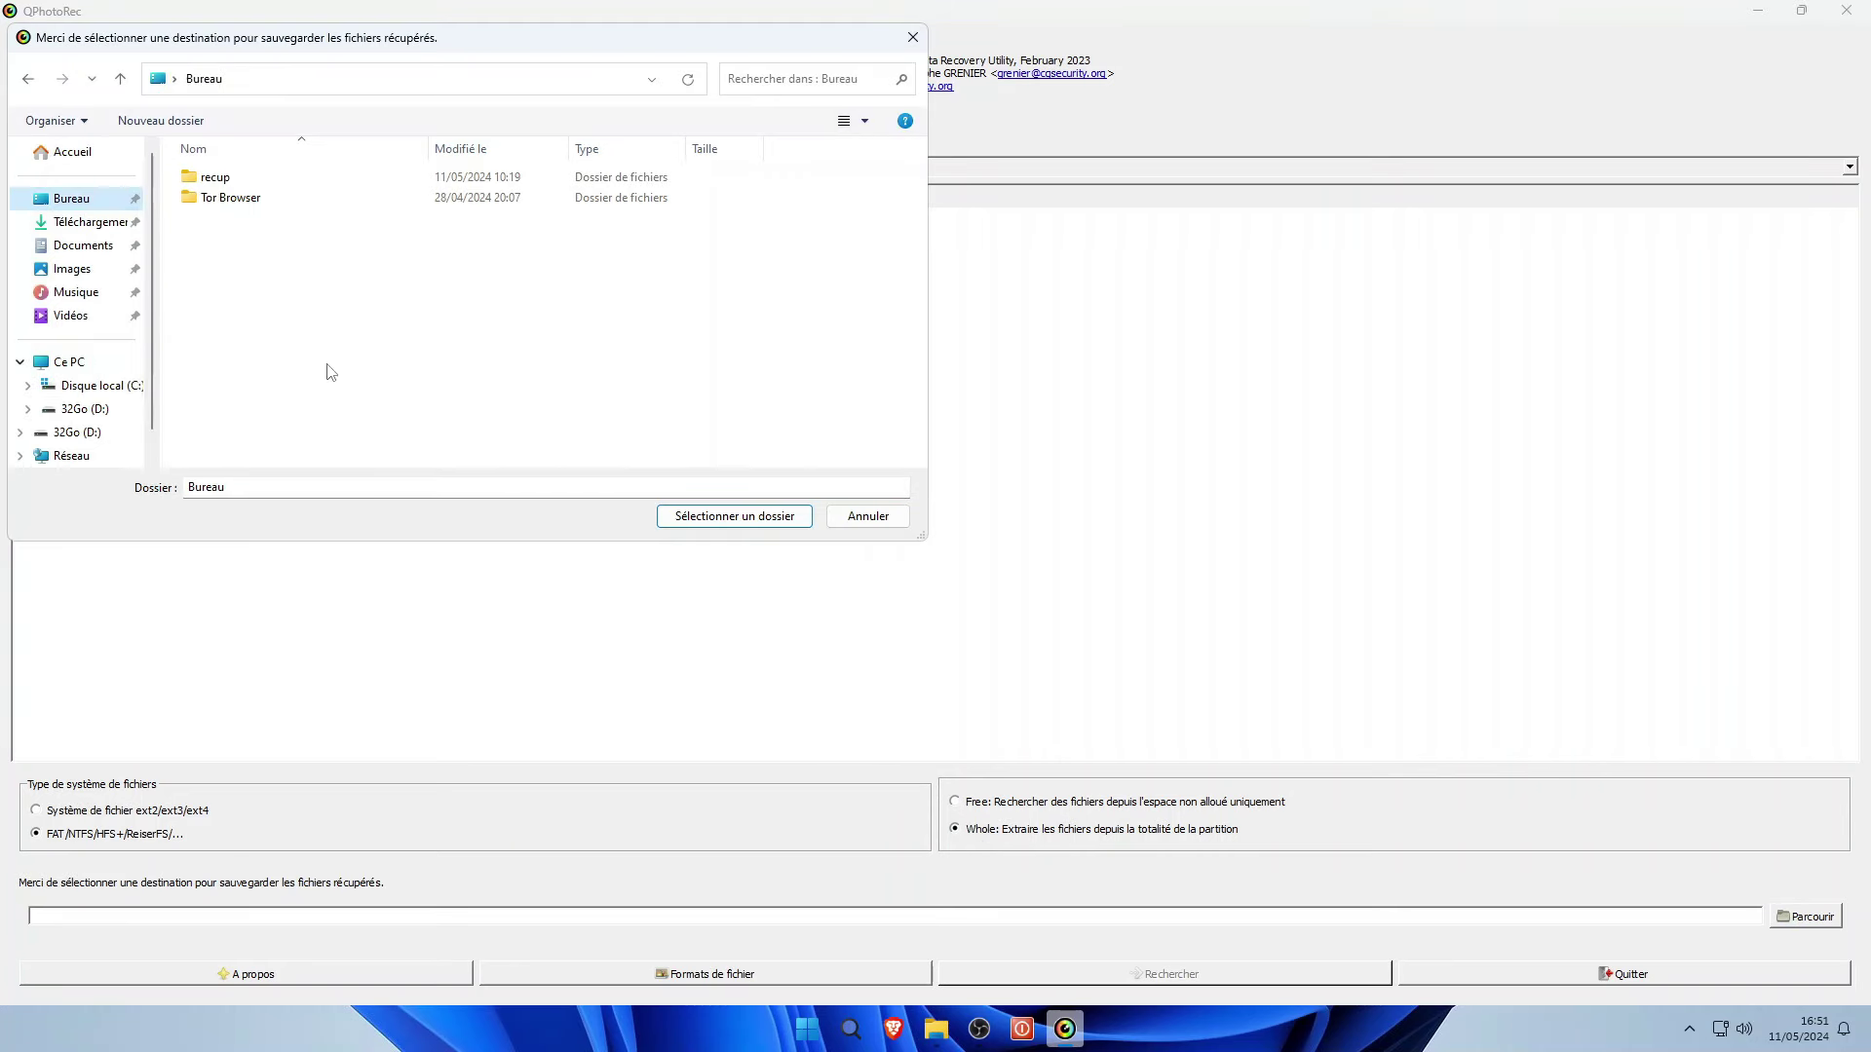
right_click(249, 335)
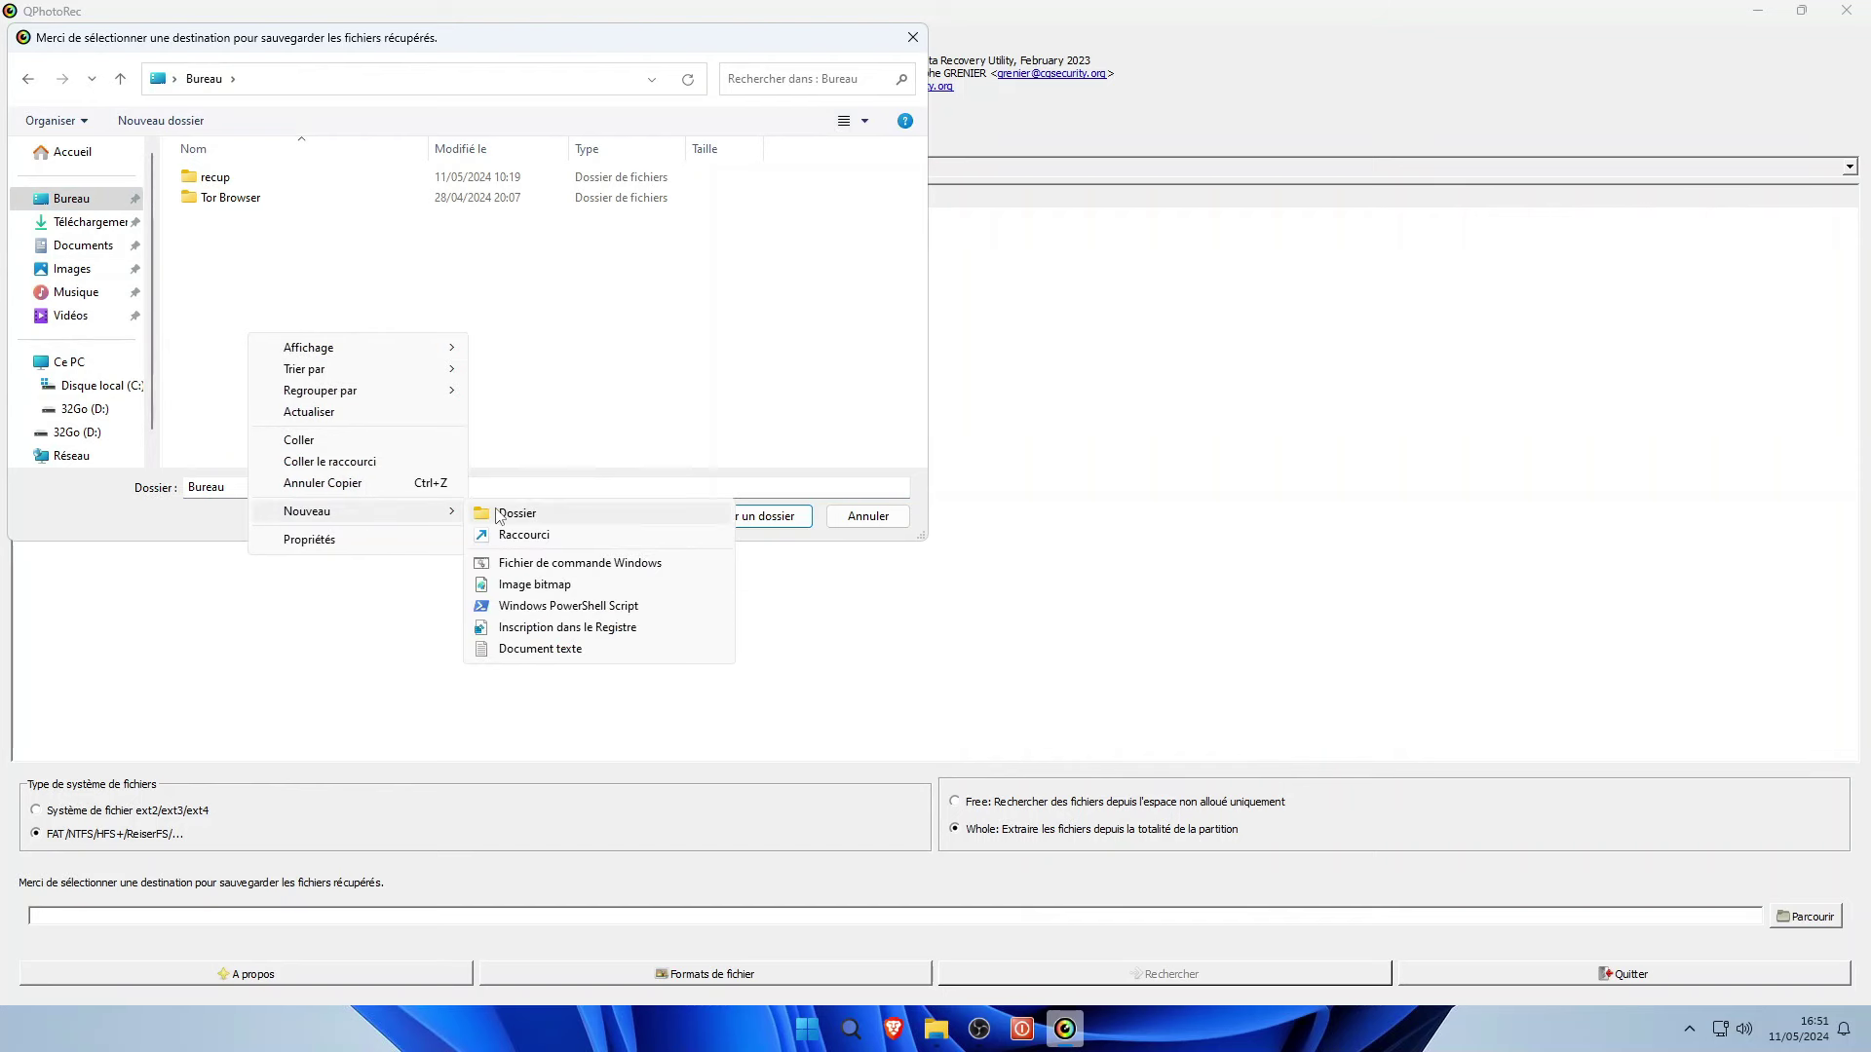
click(499, 514)
text(recup2)
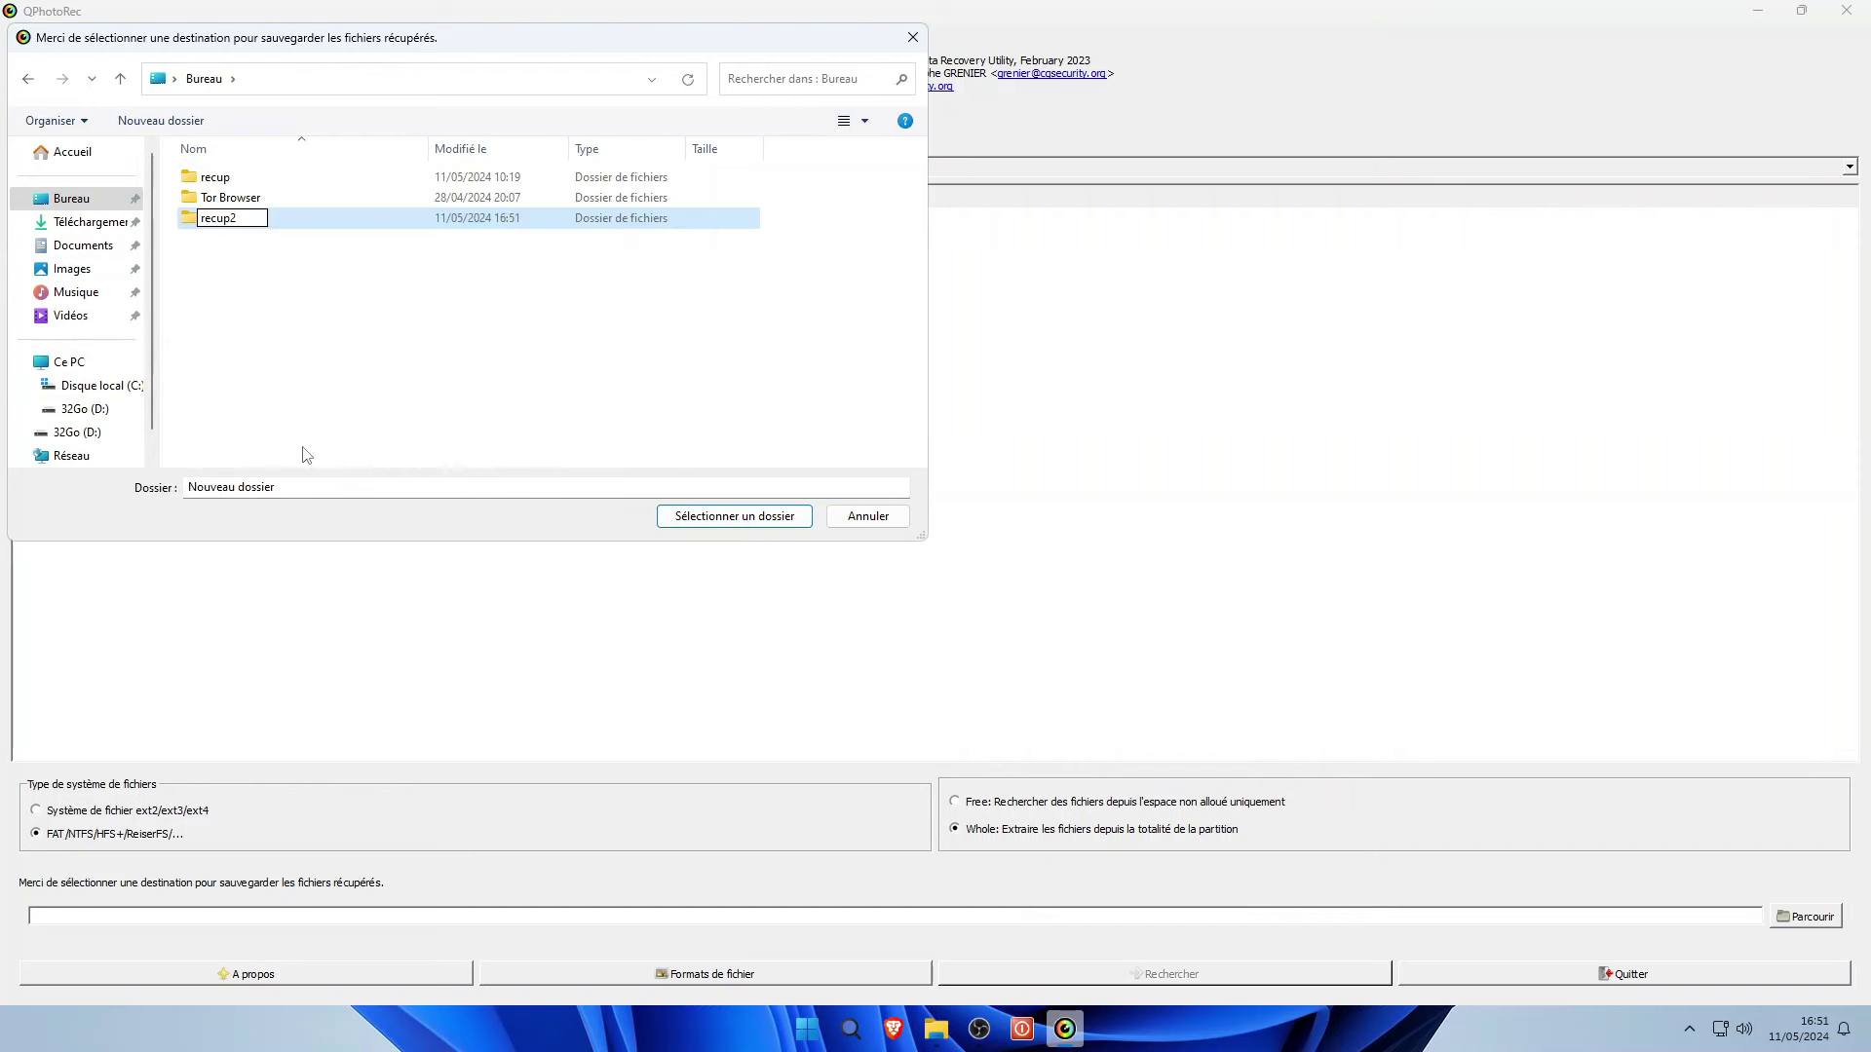
click(393, 353)
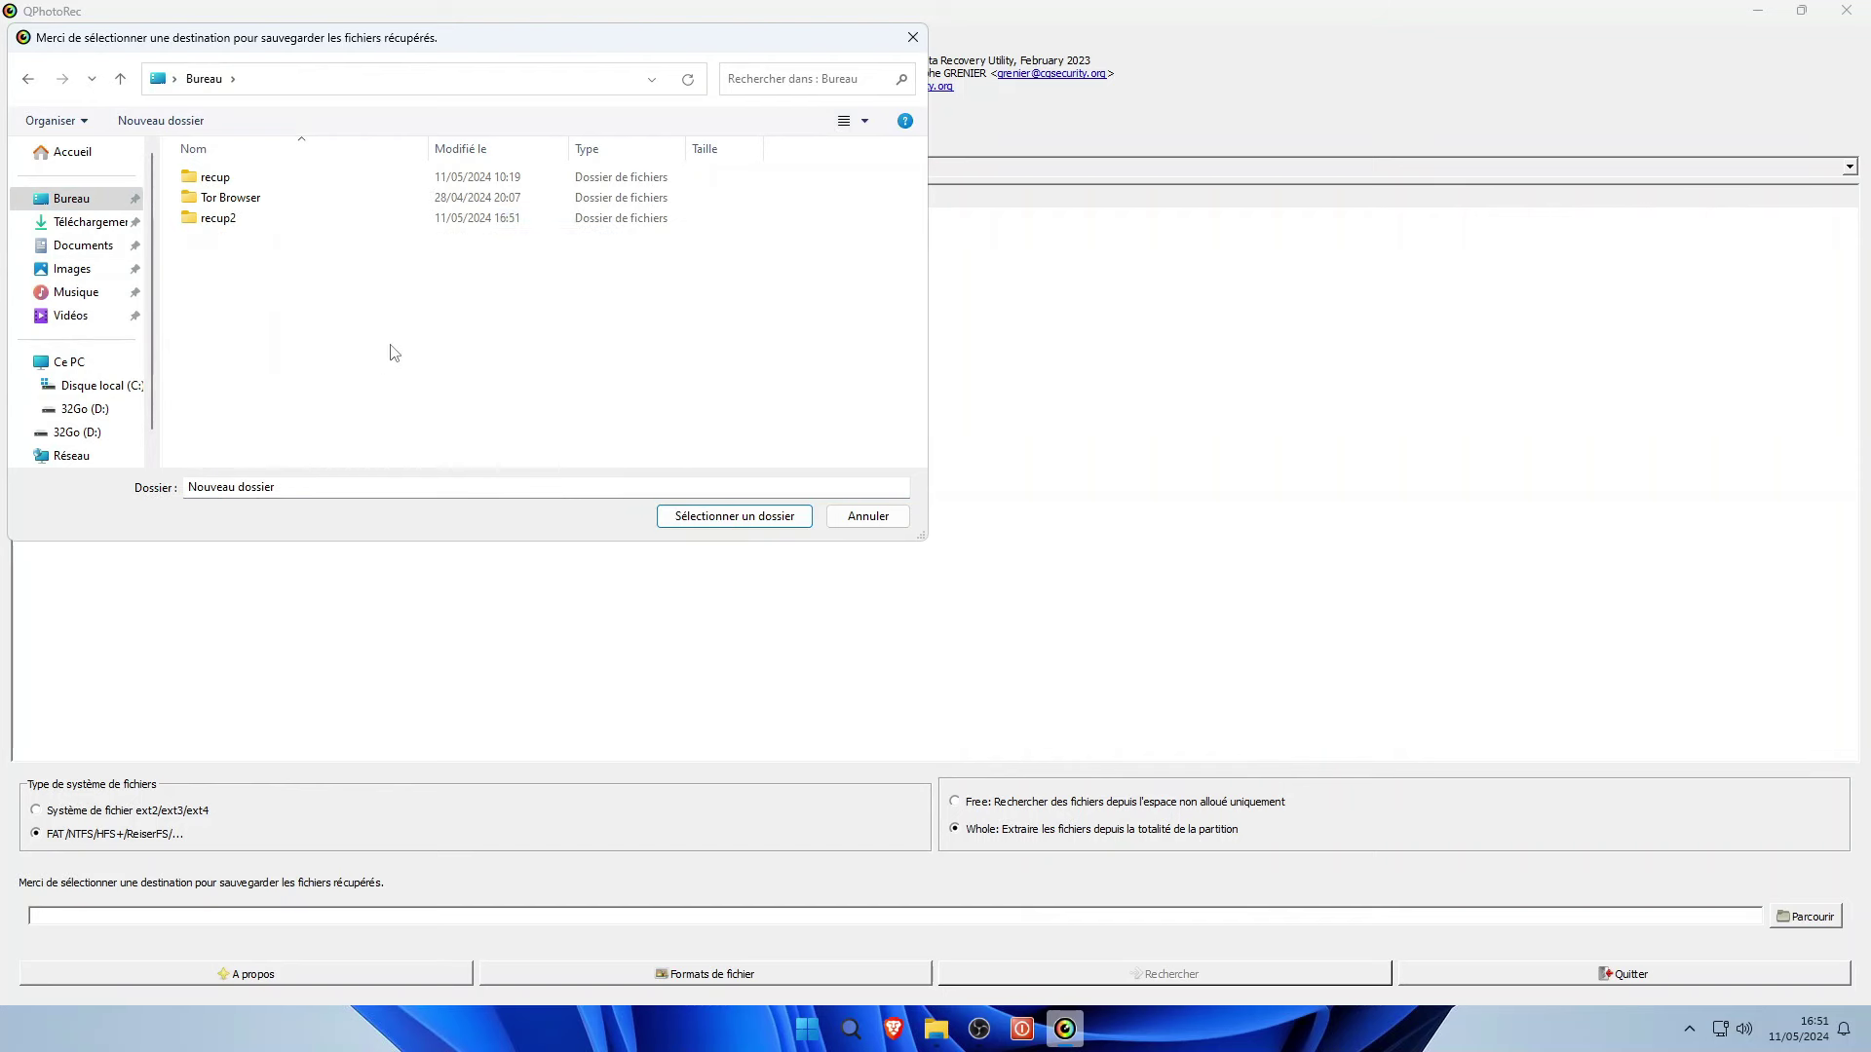
double_click(230, 223)
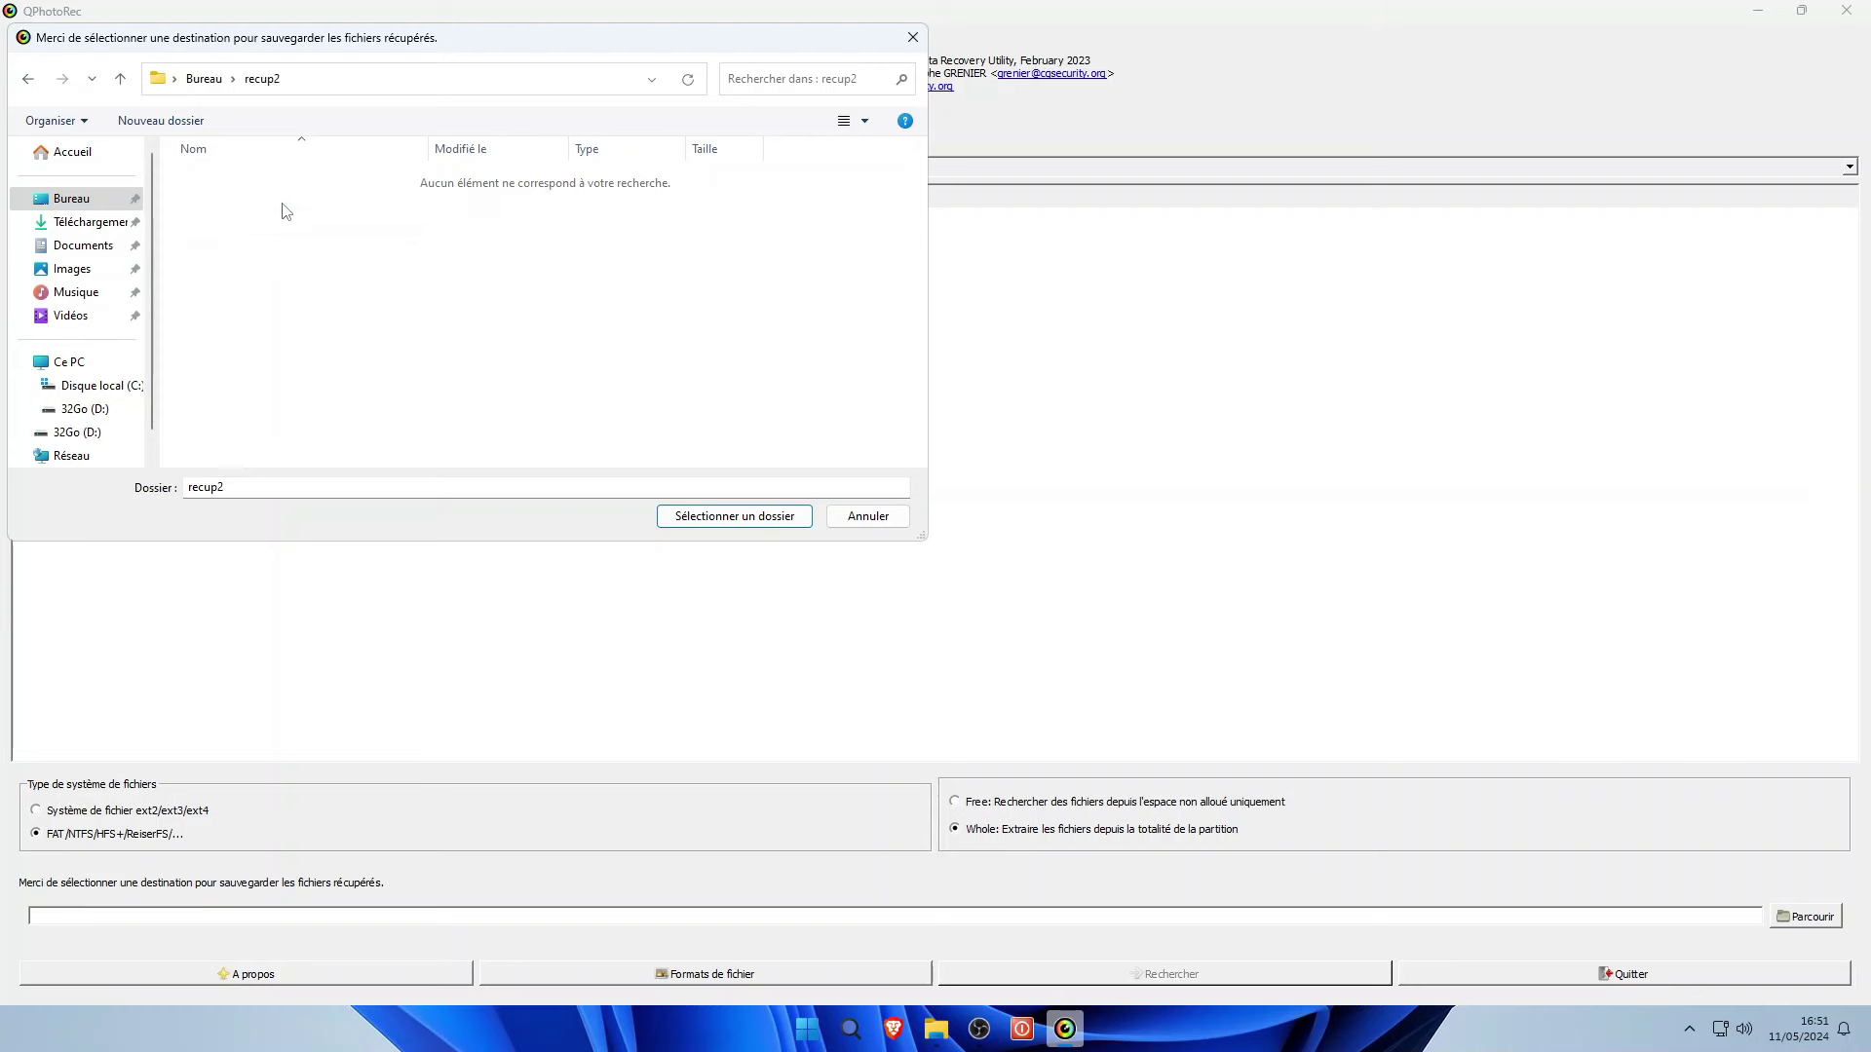
click(722, 507)
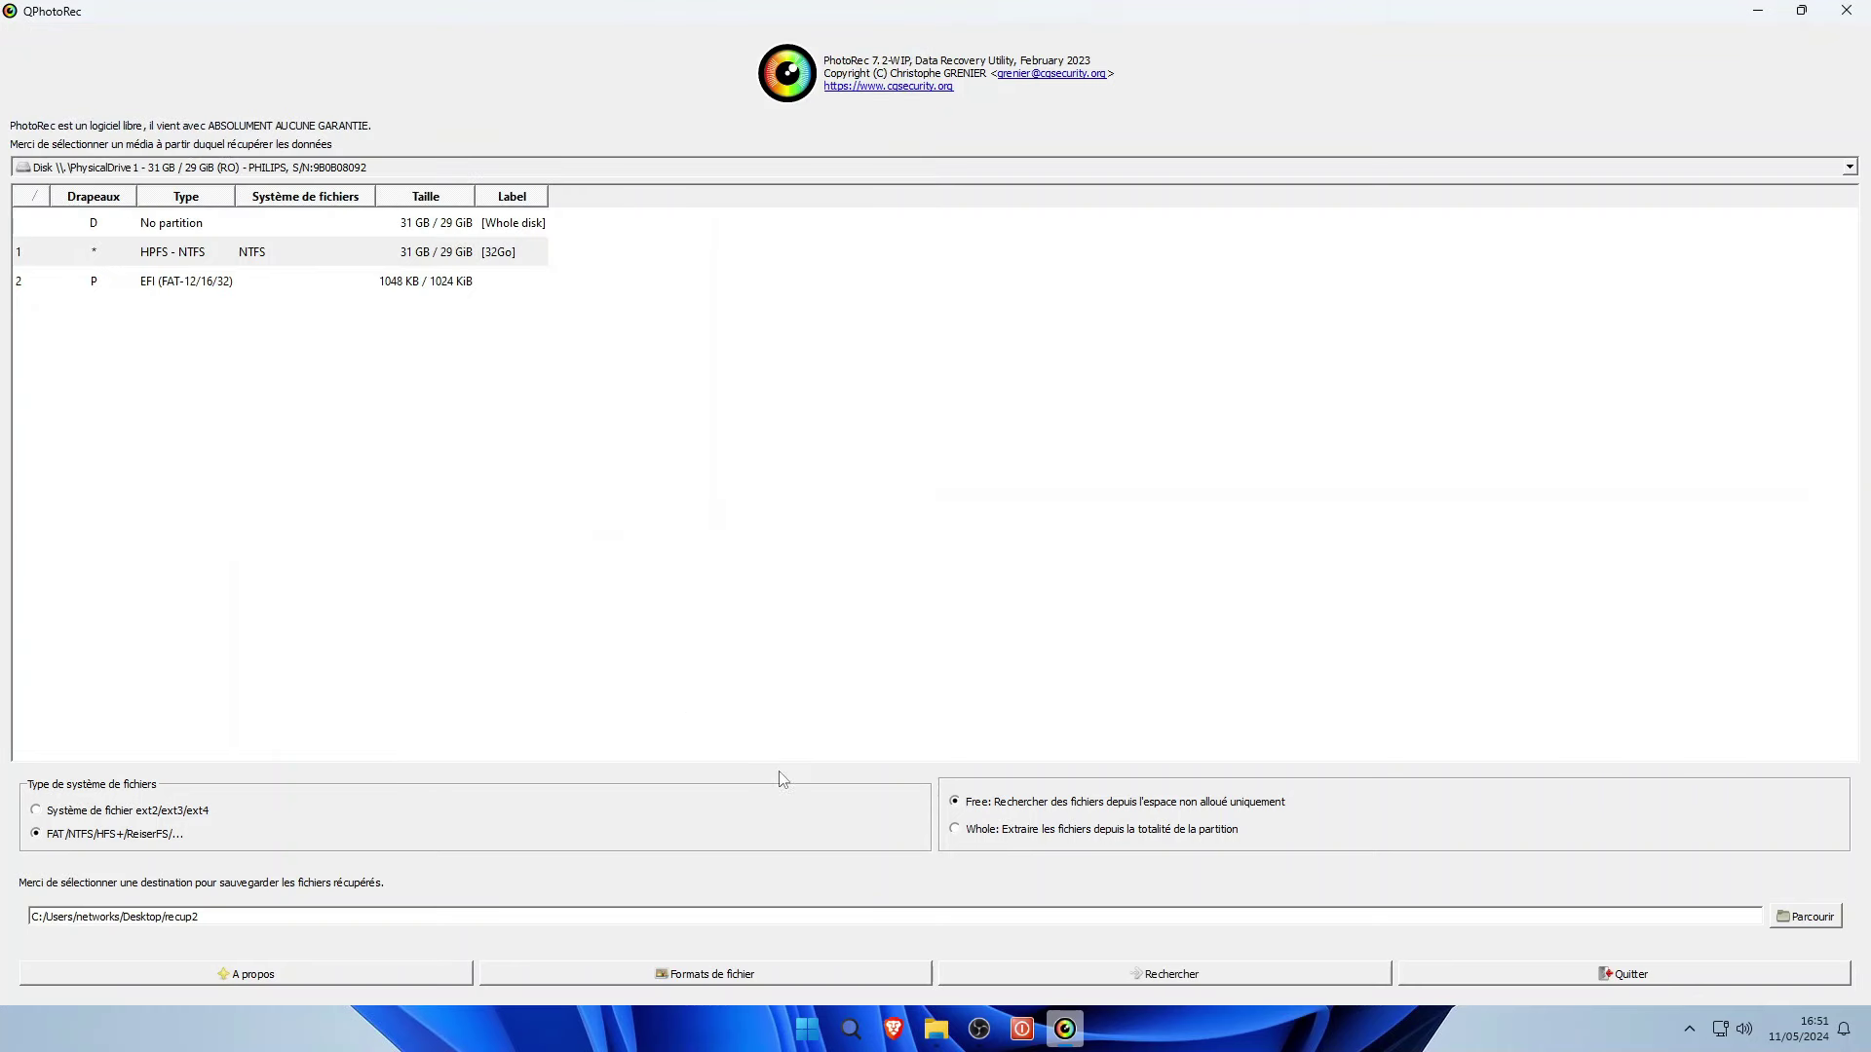
Look through the file formats QPhotoRec can recover and close the list.
click(815, 976)
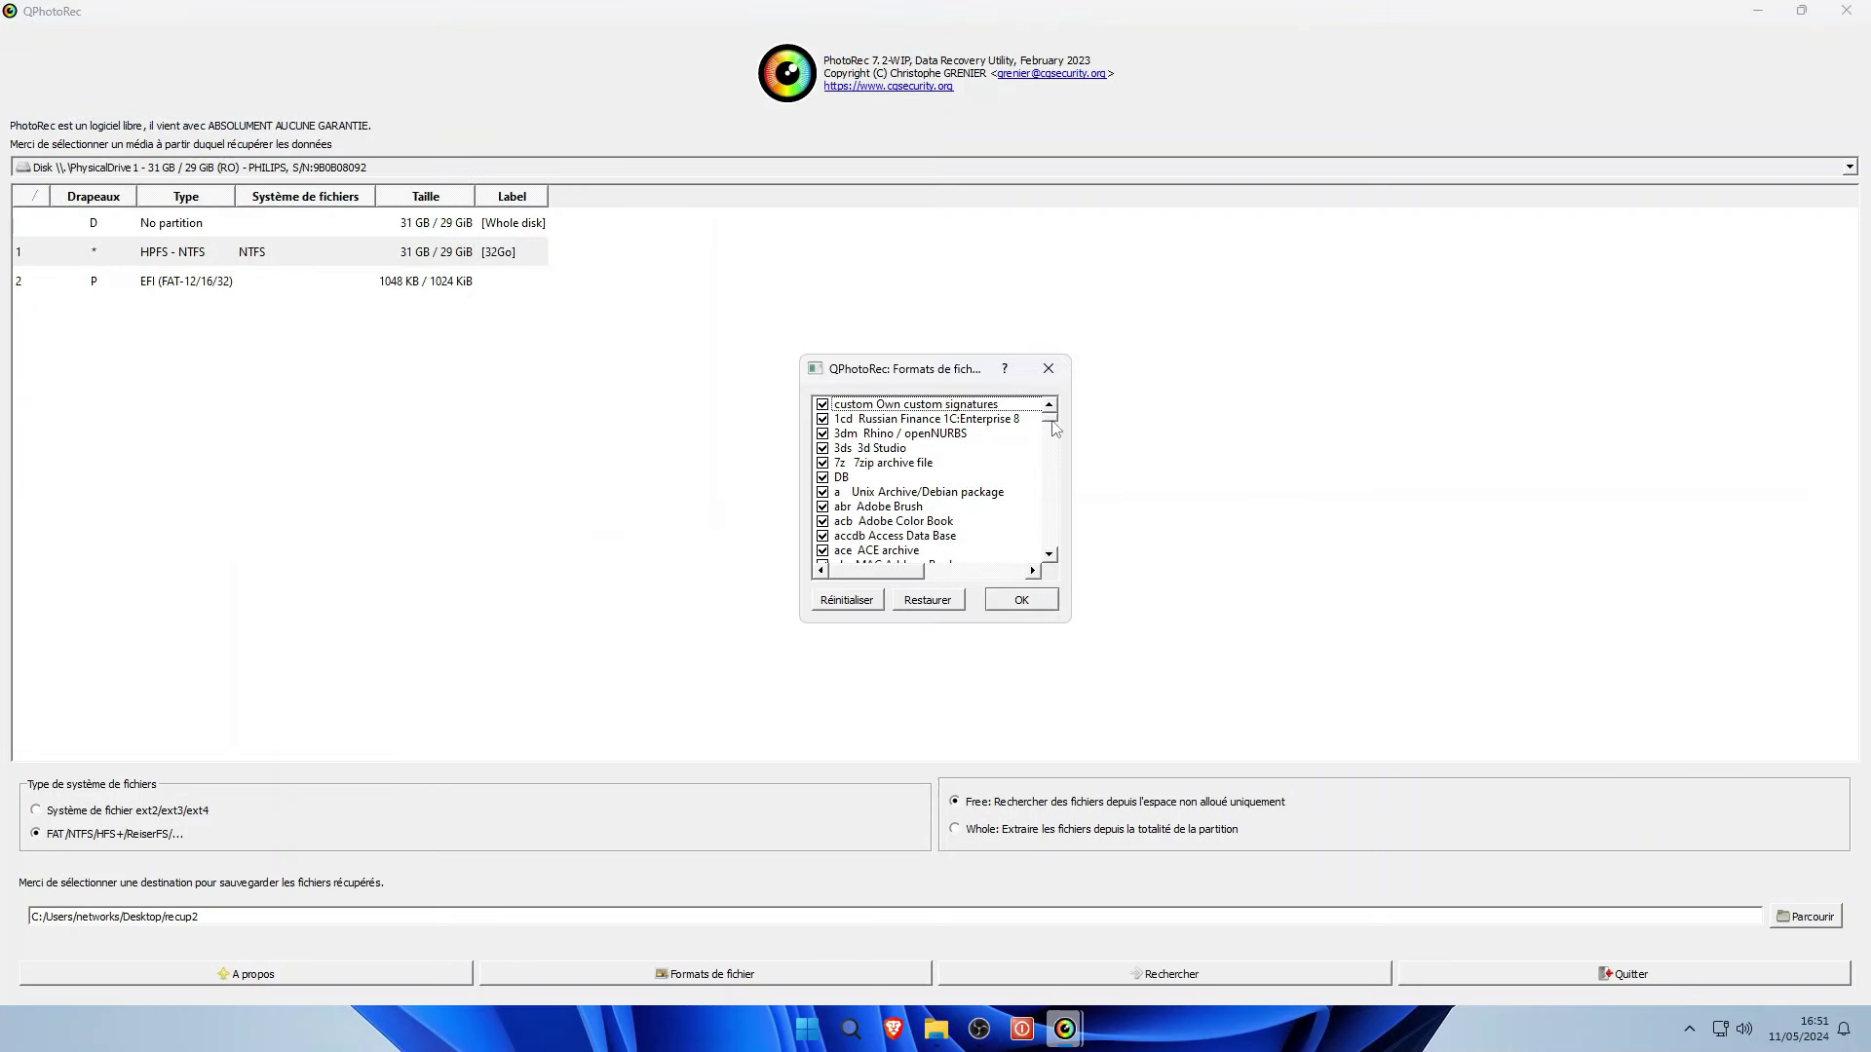
mouse_move(1055, 428)
mouse_down()
mouse_move(1050, 503)
mouse_move(1034, 404)
mouse_up()
click(1048, 368)
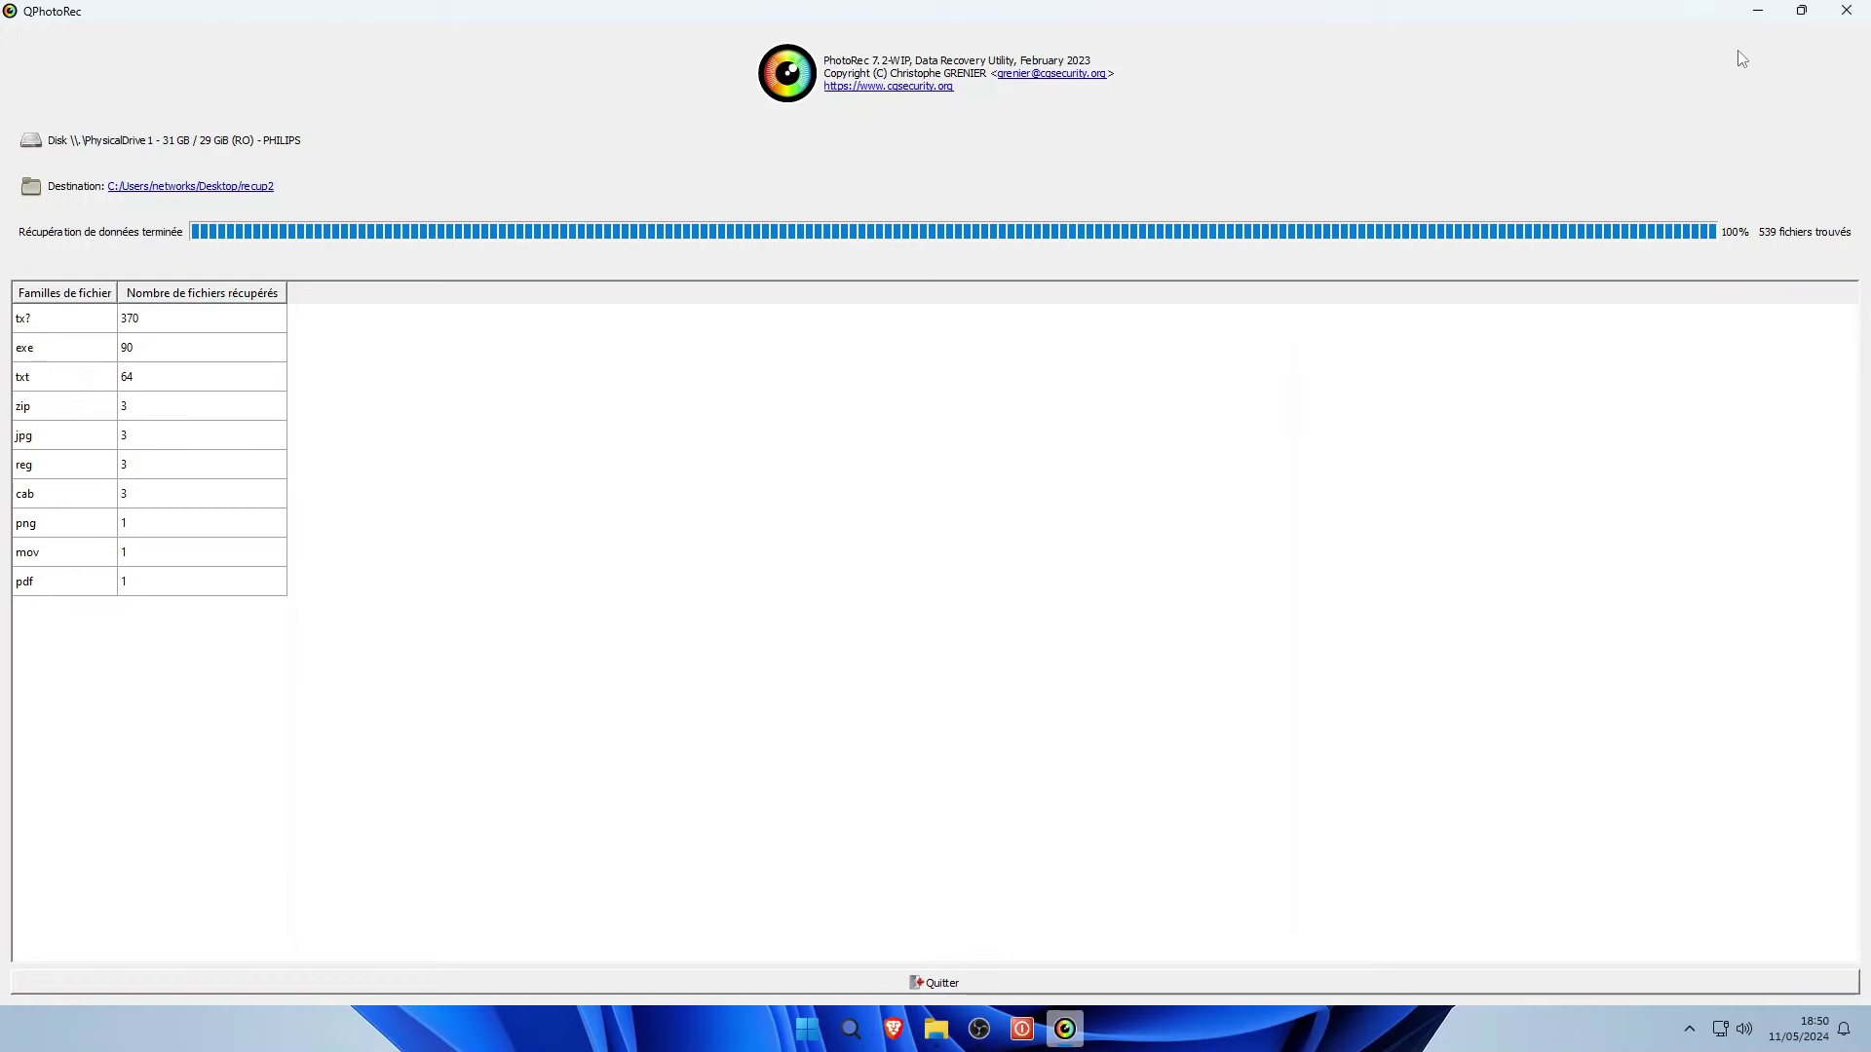
Close QPhotoRec once the data recovery into recup2 is complete.
click(1853, 12)
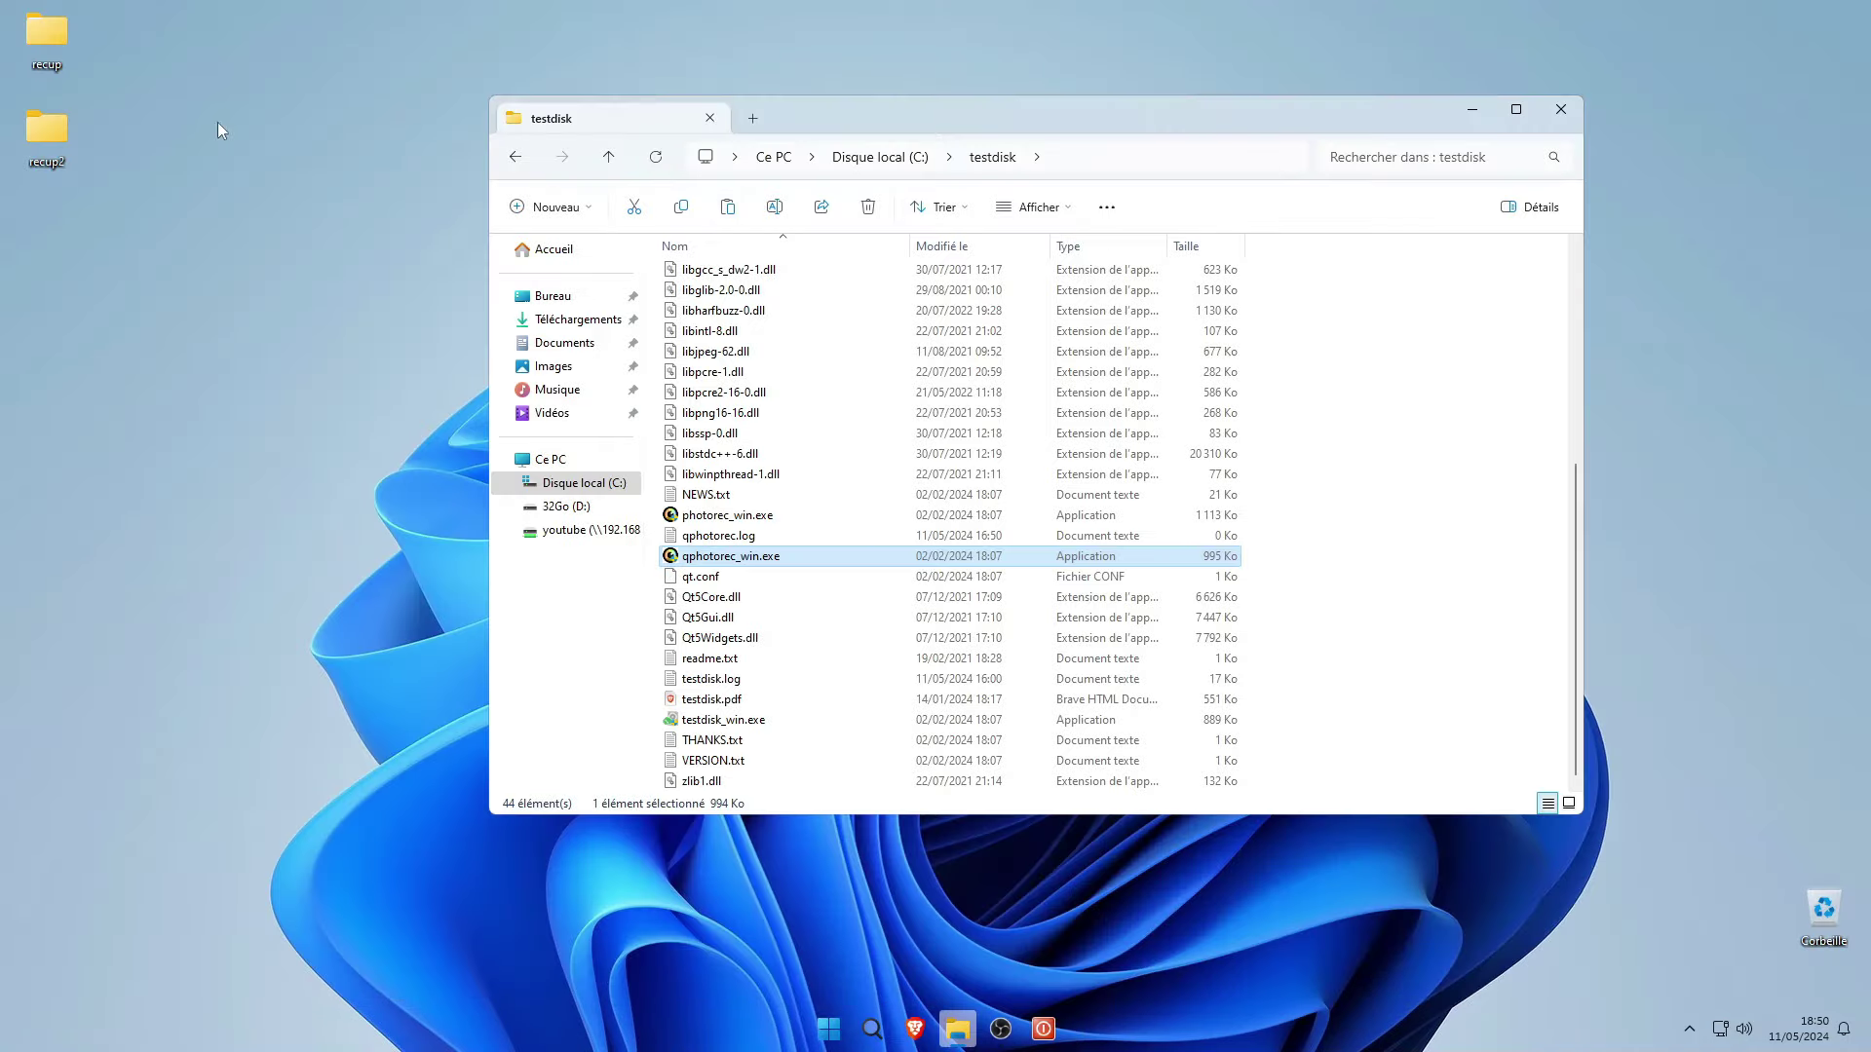
Open recup_dir.1 inside the desktop folder recup2, close the testdisk folder window, and show the files as large thumbnails.
double_click(46, 125)
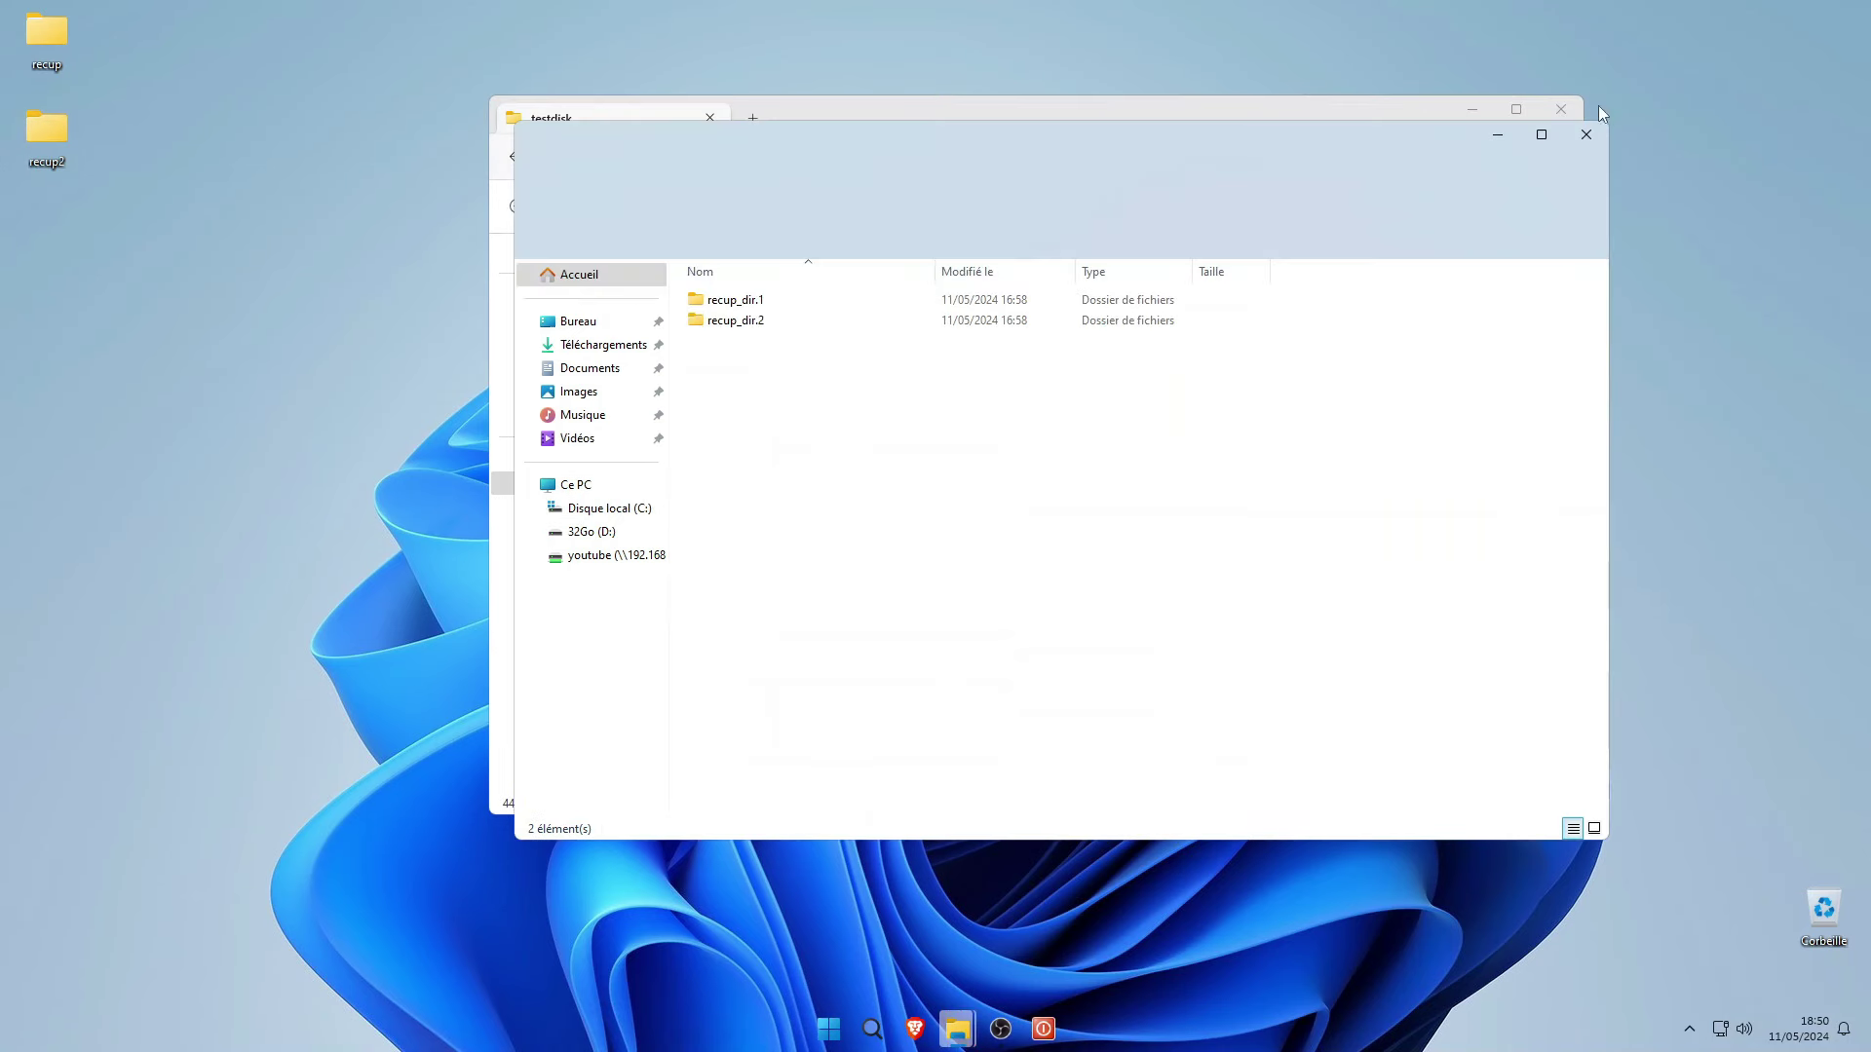
click(1561, 110)
click(1562, 111)
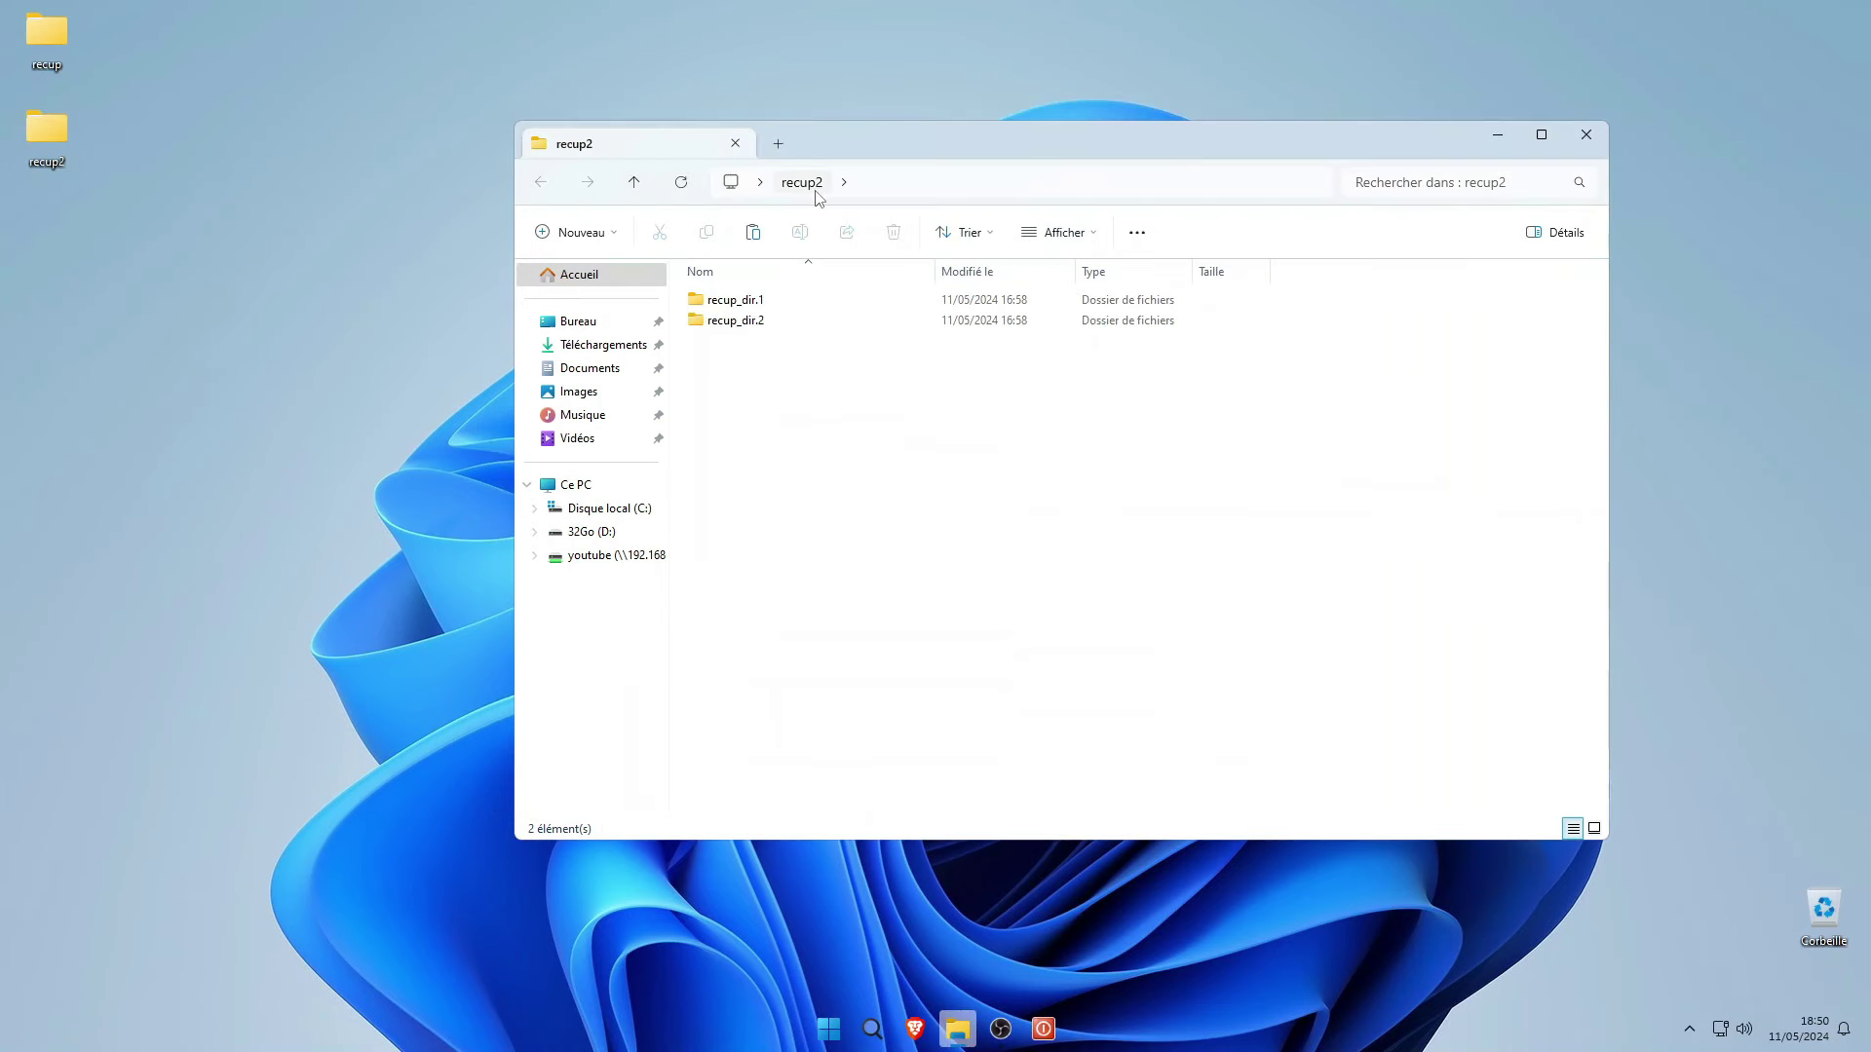
double_click(736, 300)
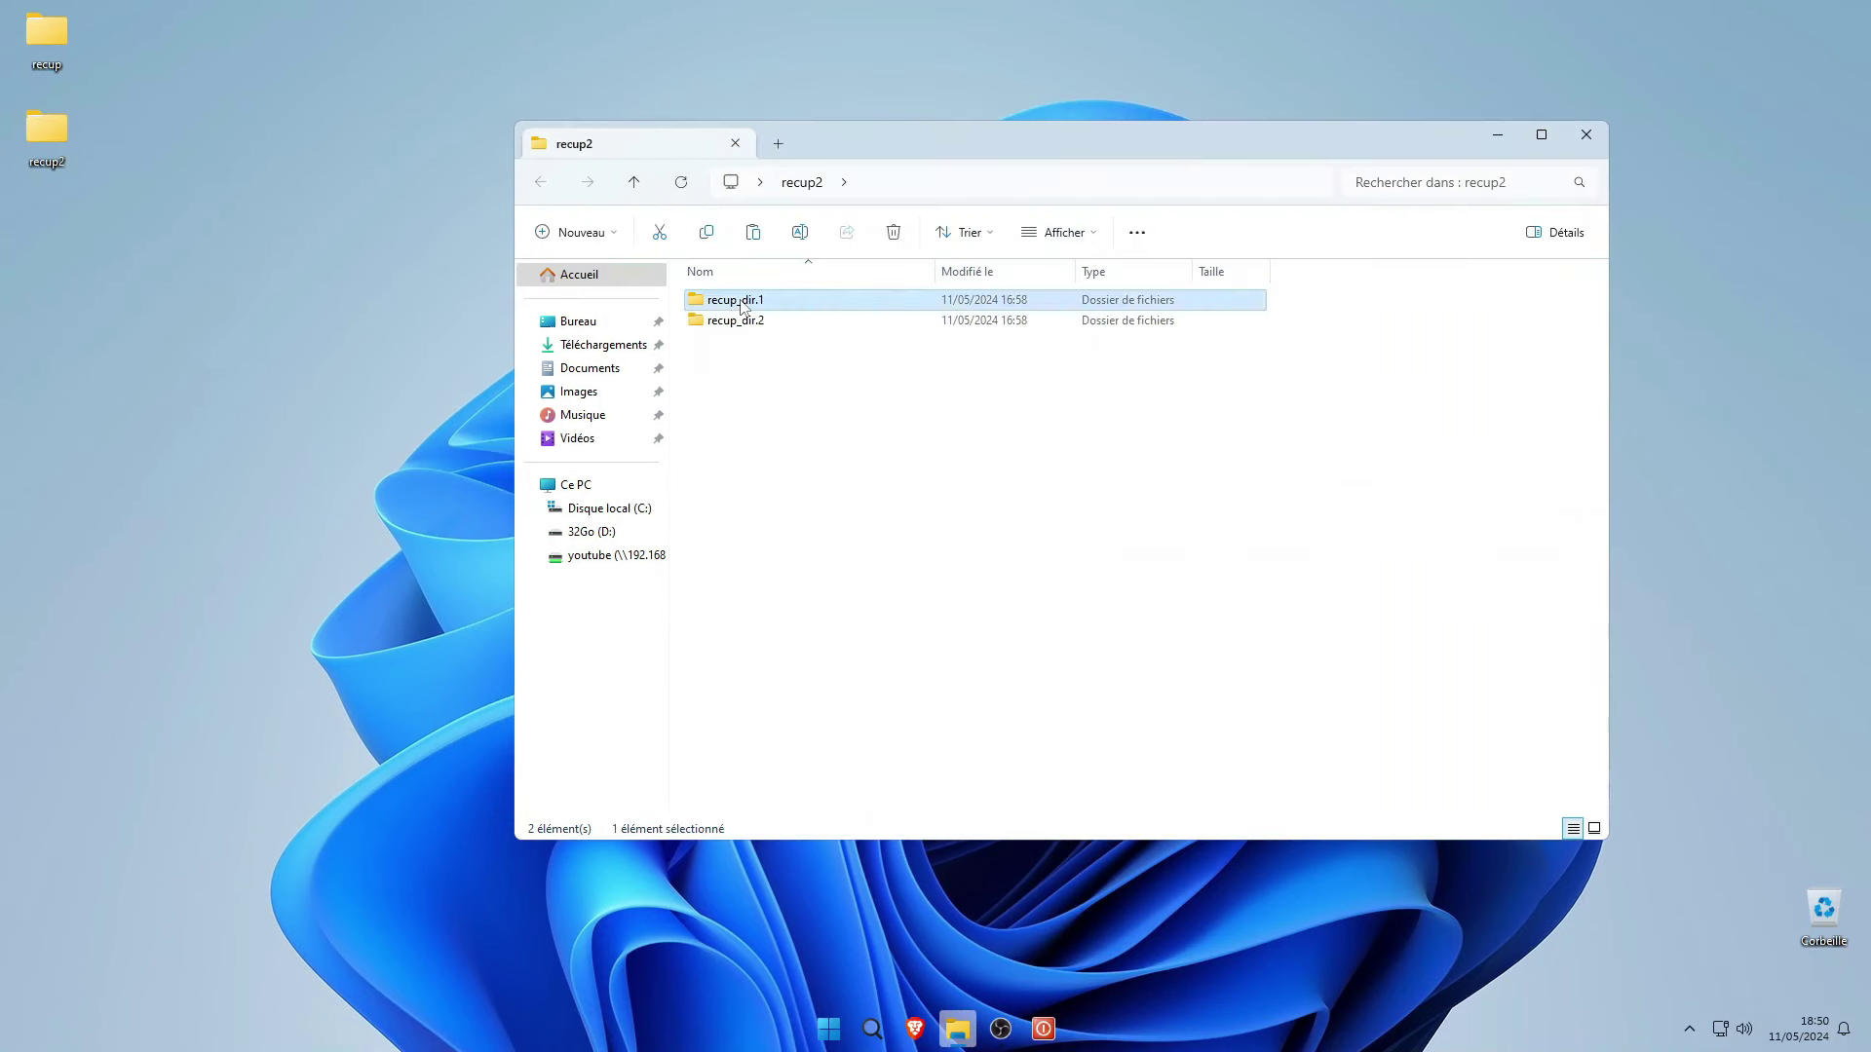
click(1594, 829)
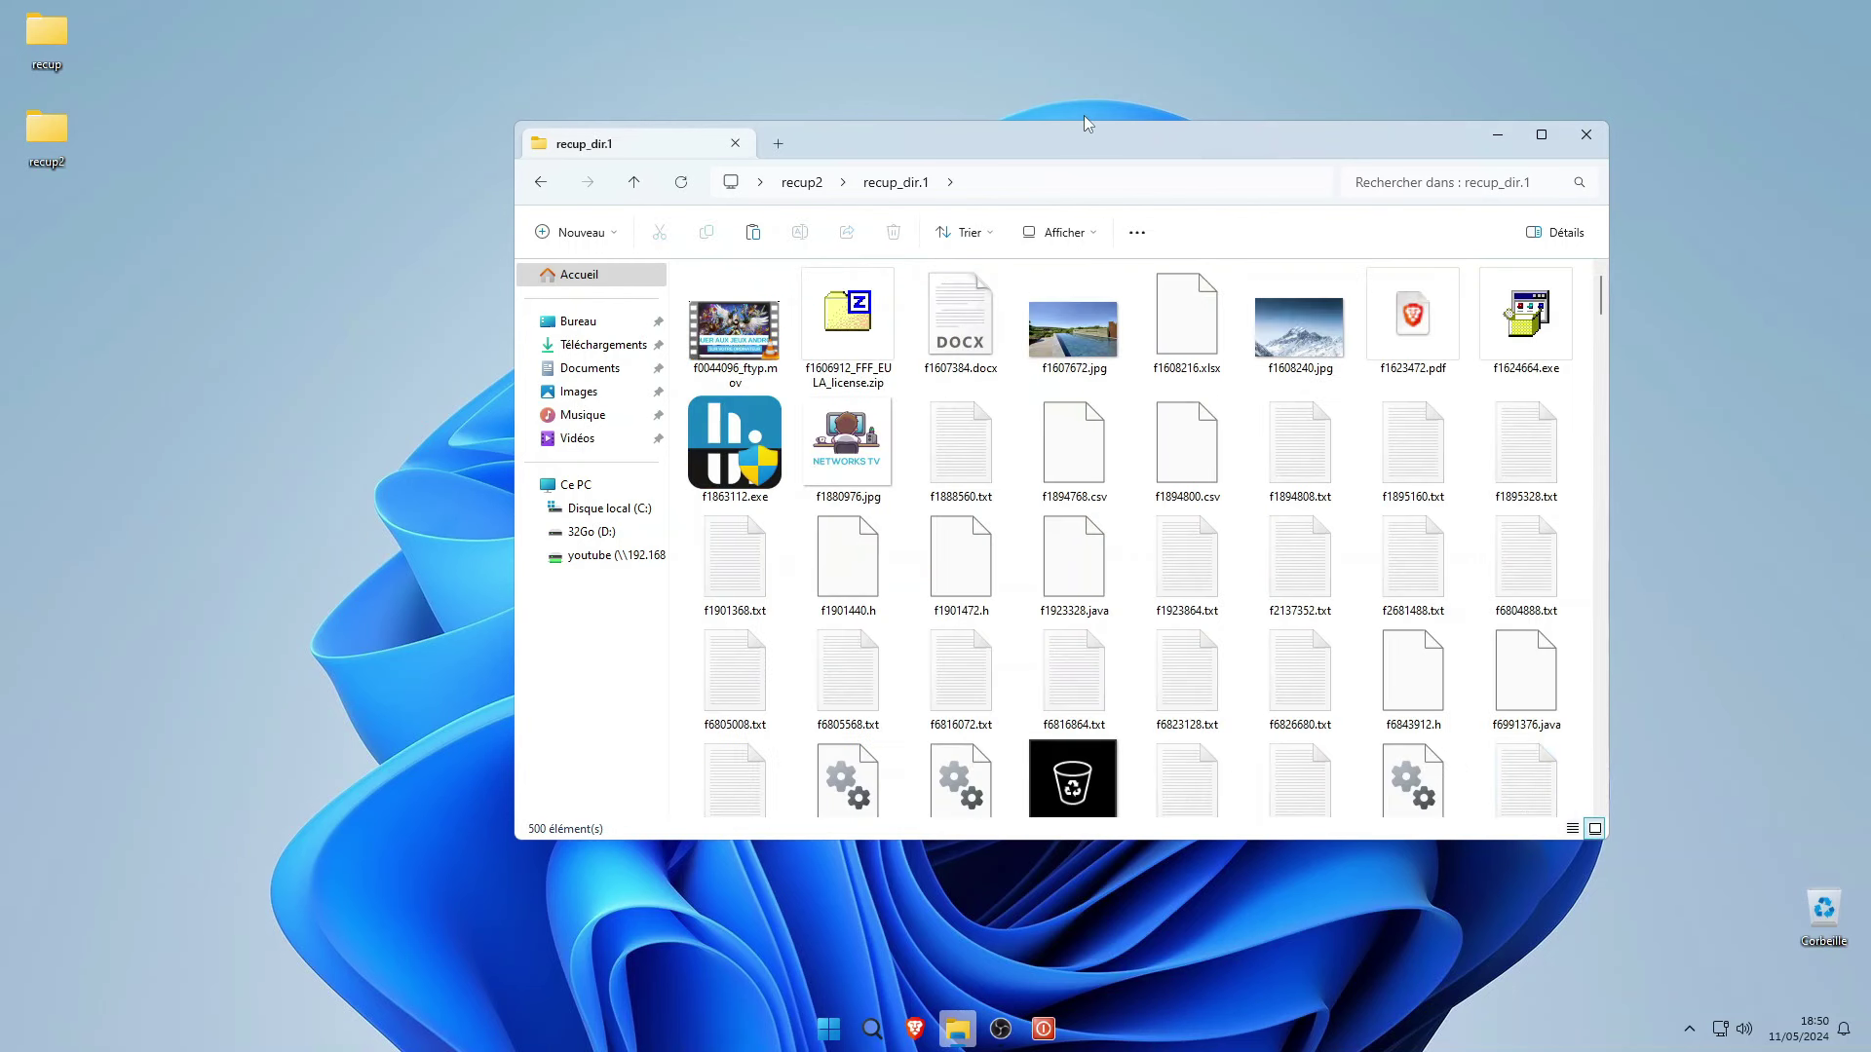
Play the recovered video f0044096_ftyp.mov, skip ahead to check that it plays, and close the player.
click(764, 340)
double_click(763, 338)
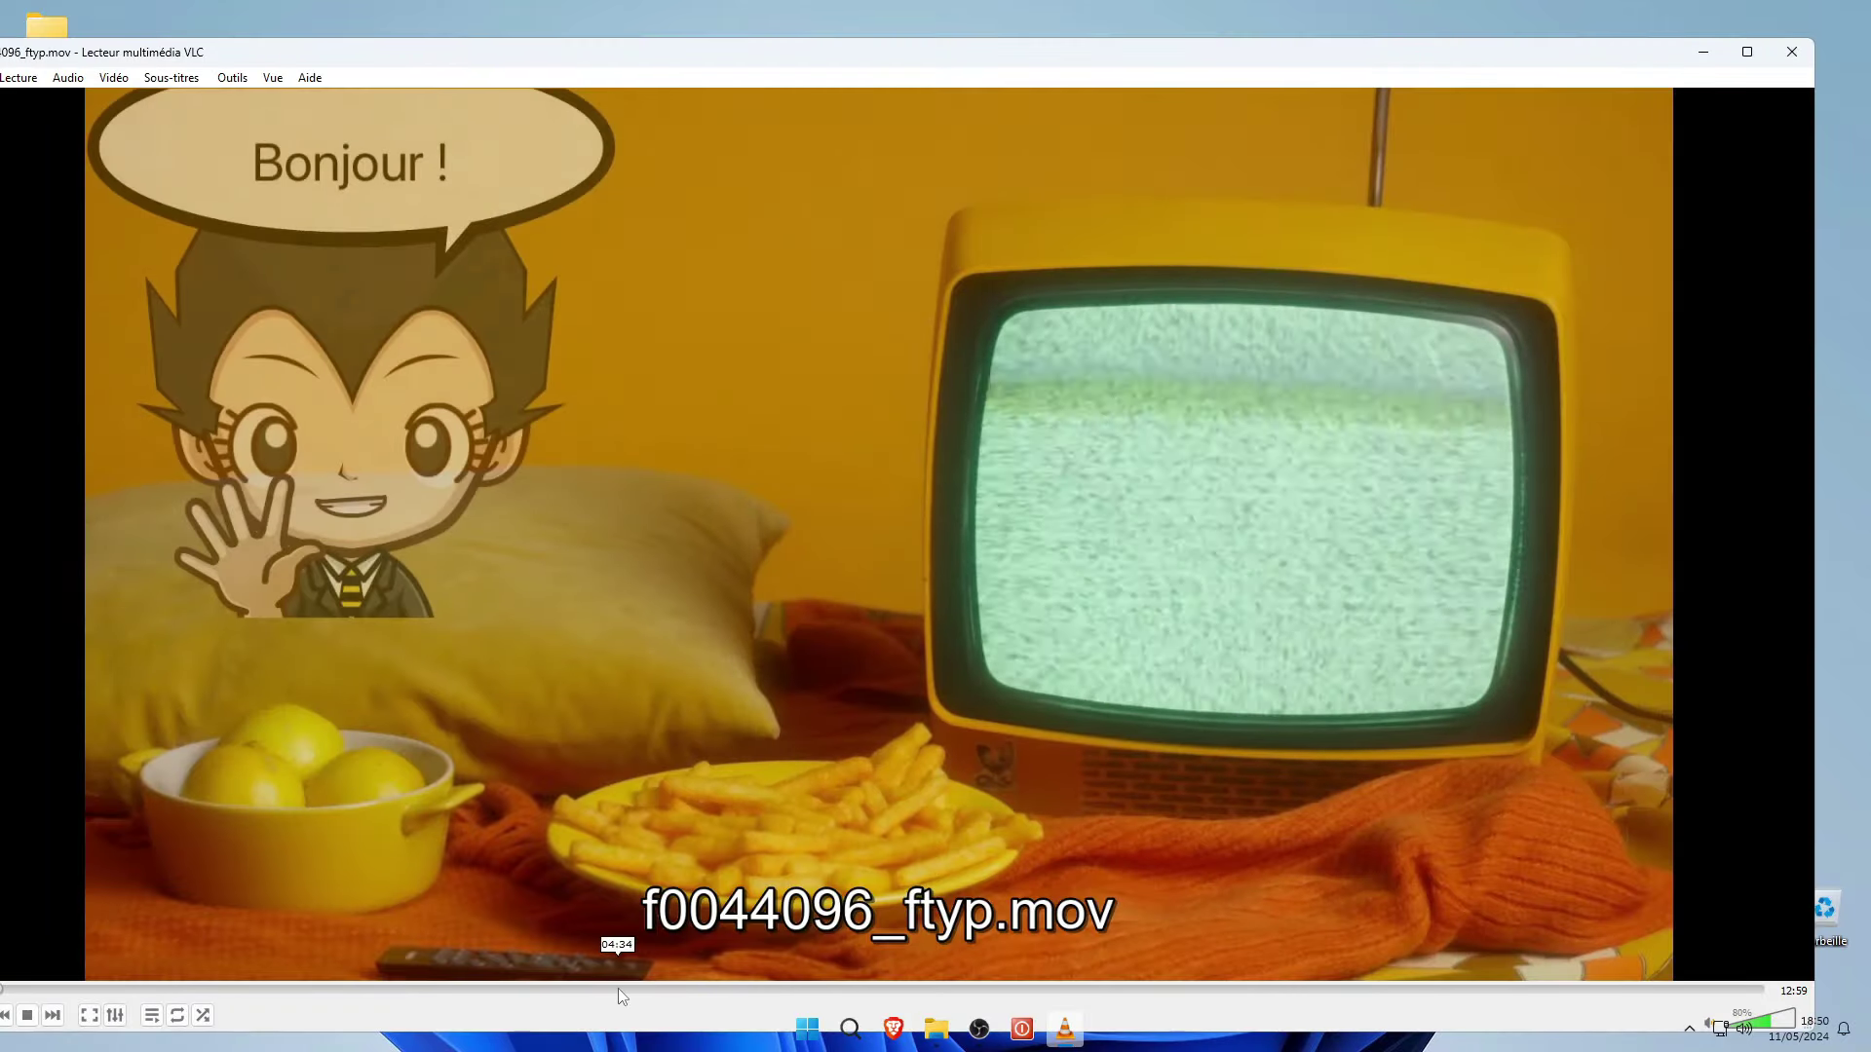
click(618, 989)
click(1106, 988)
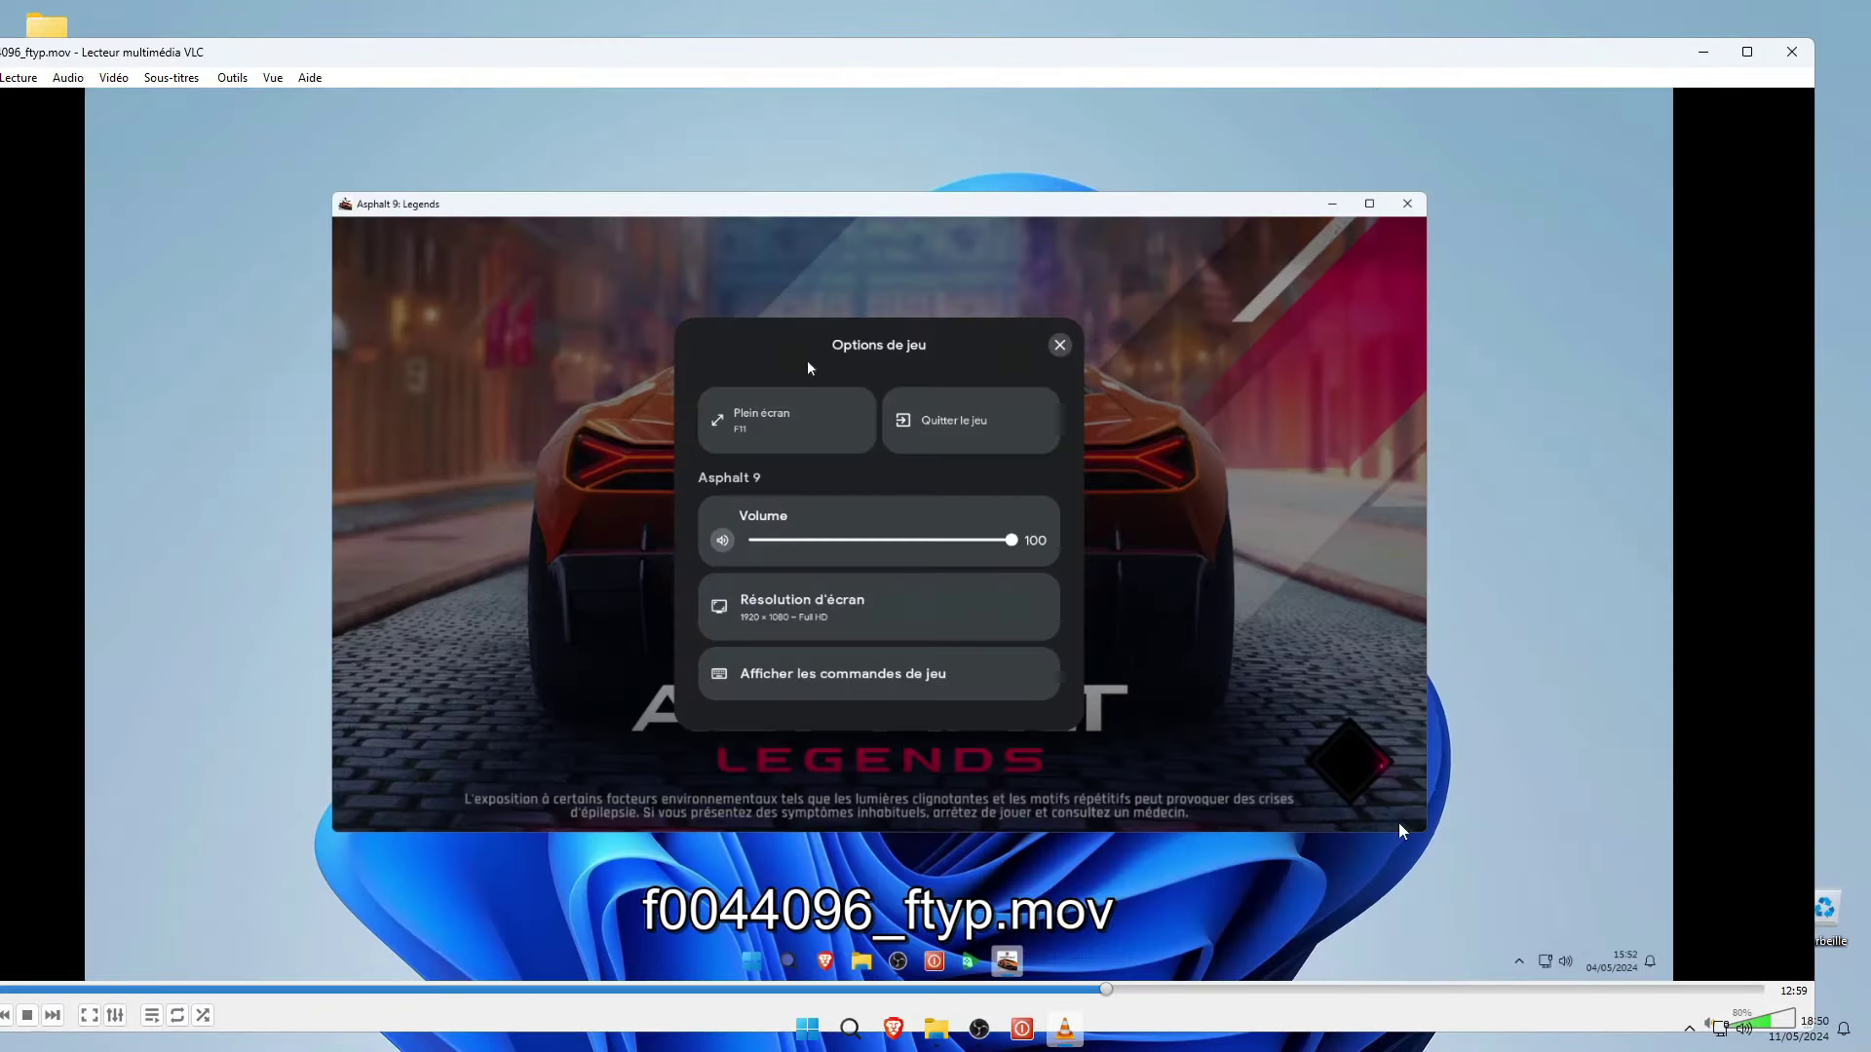
click(1791, 51)
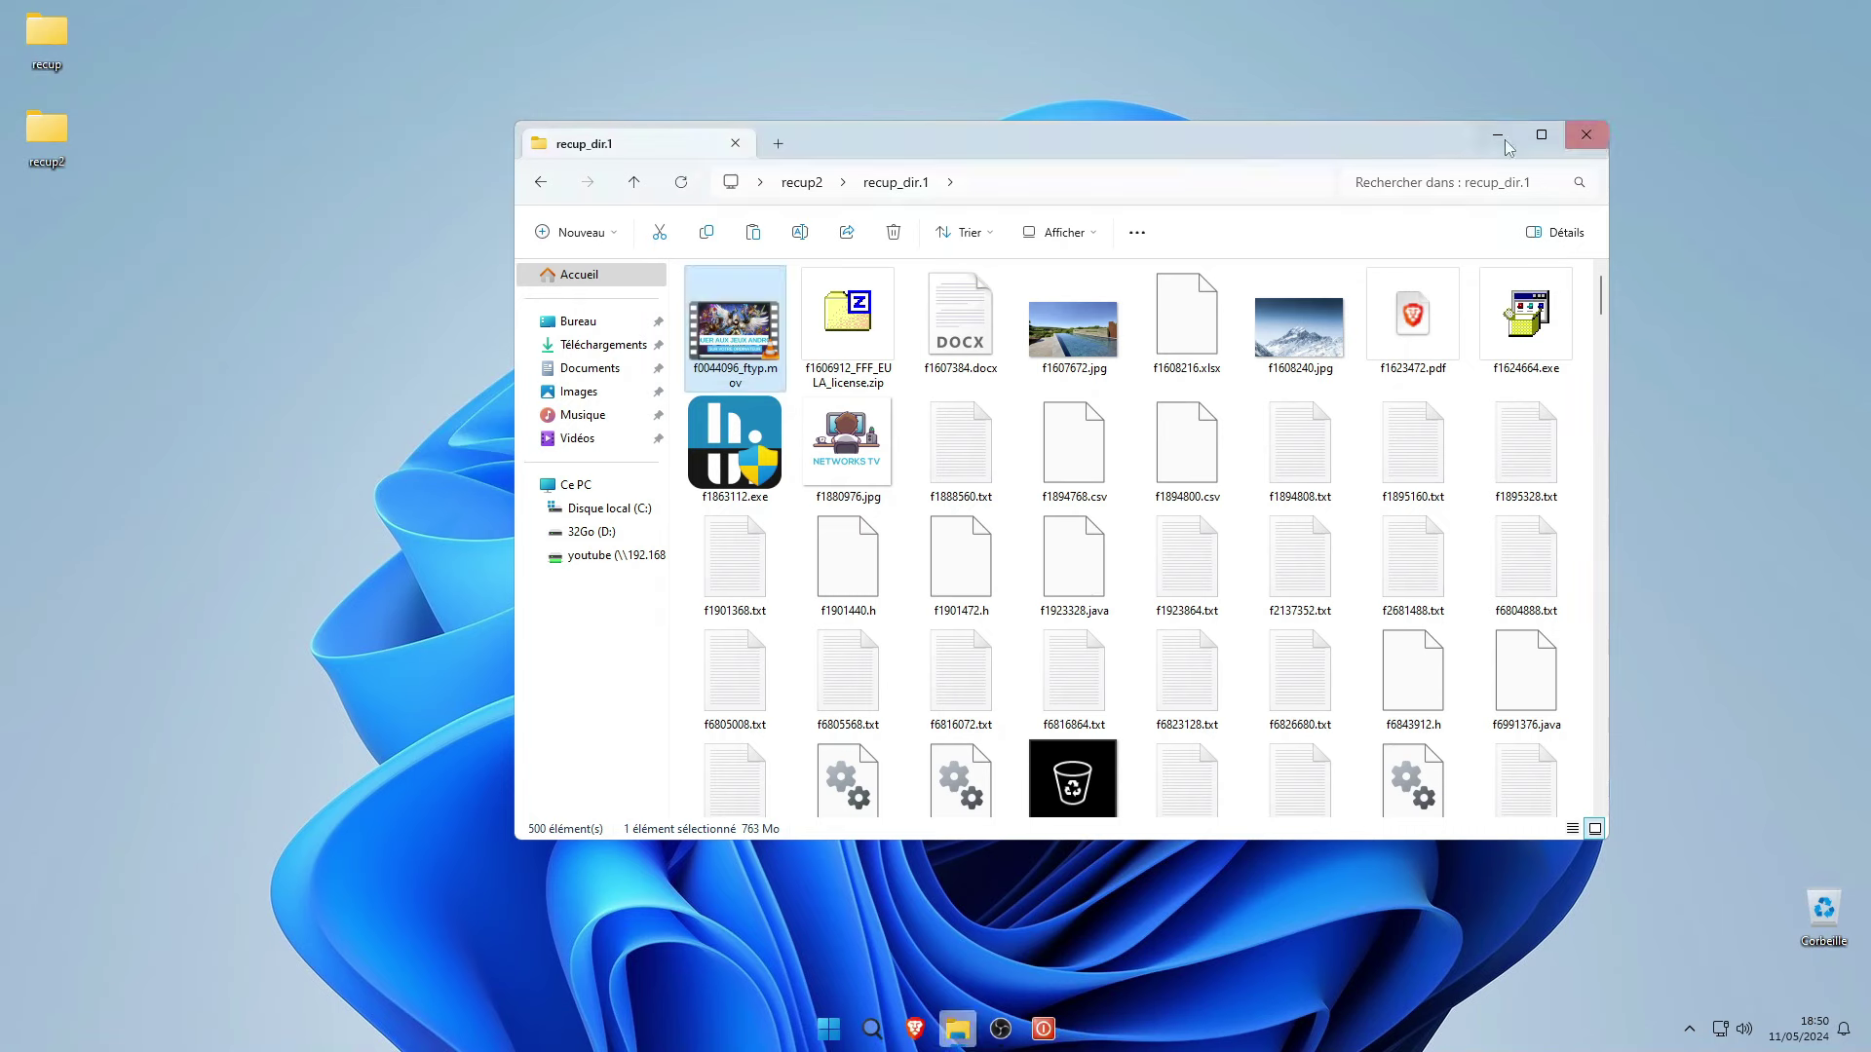
Check the recovered document f1607384.docx and the photo f1608240.jpg, closing each after viewing.
double_click(990, 326)
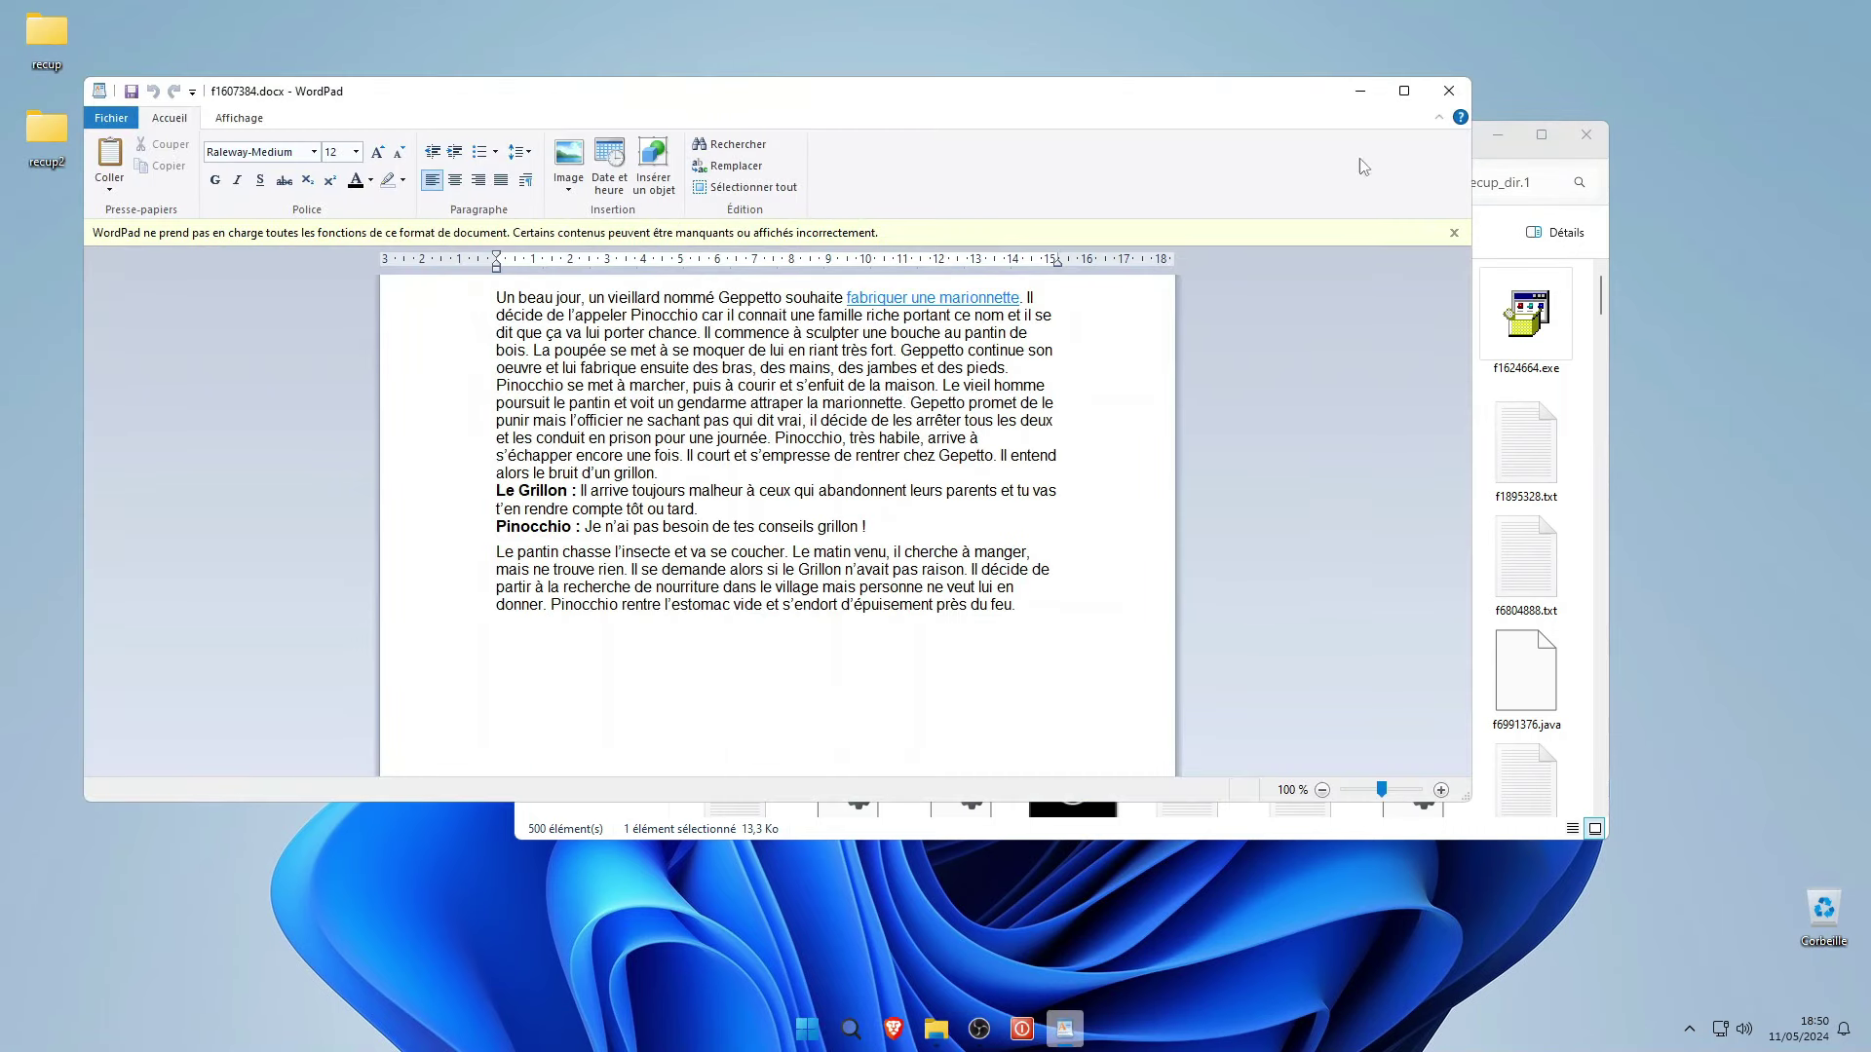
click(1449, 91)
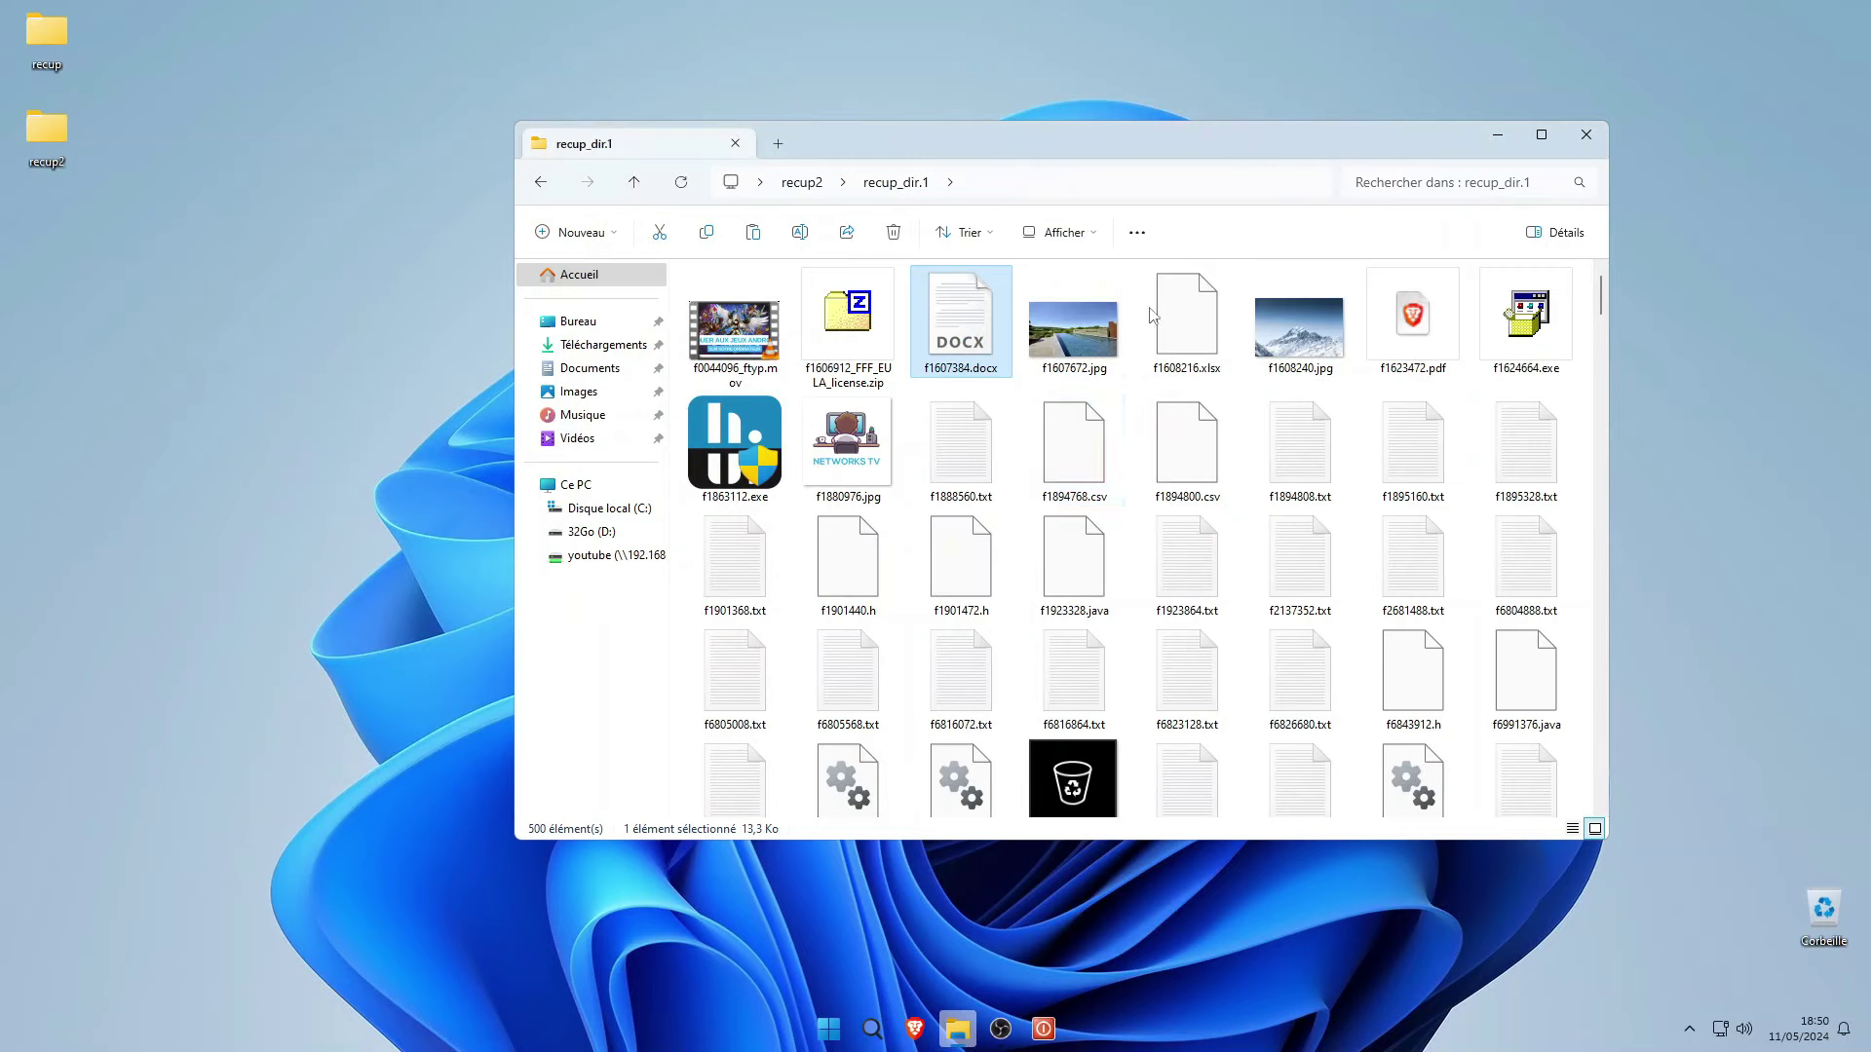
double_click(1327, 306)
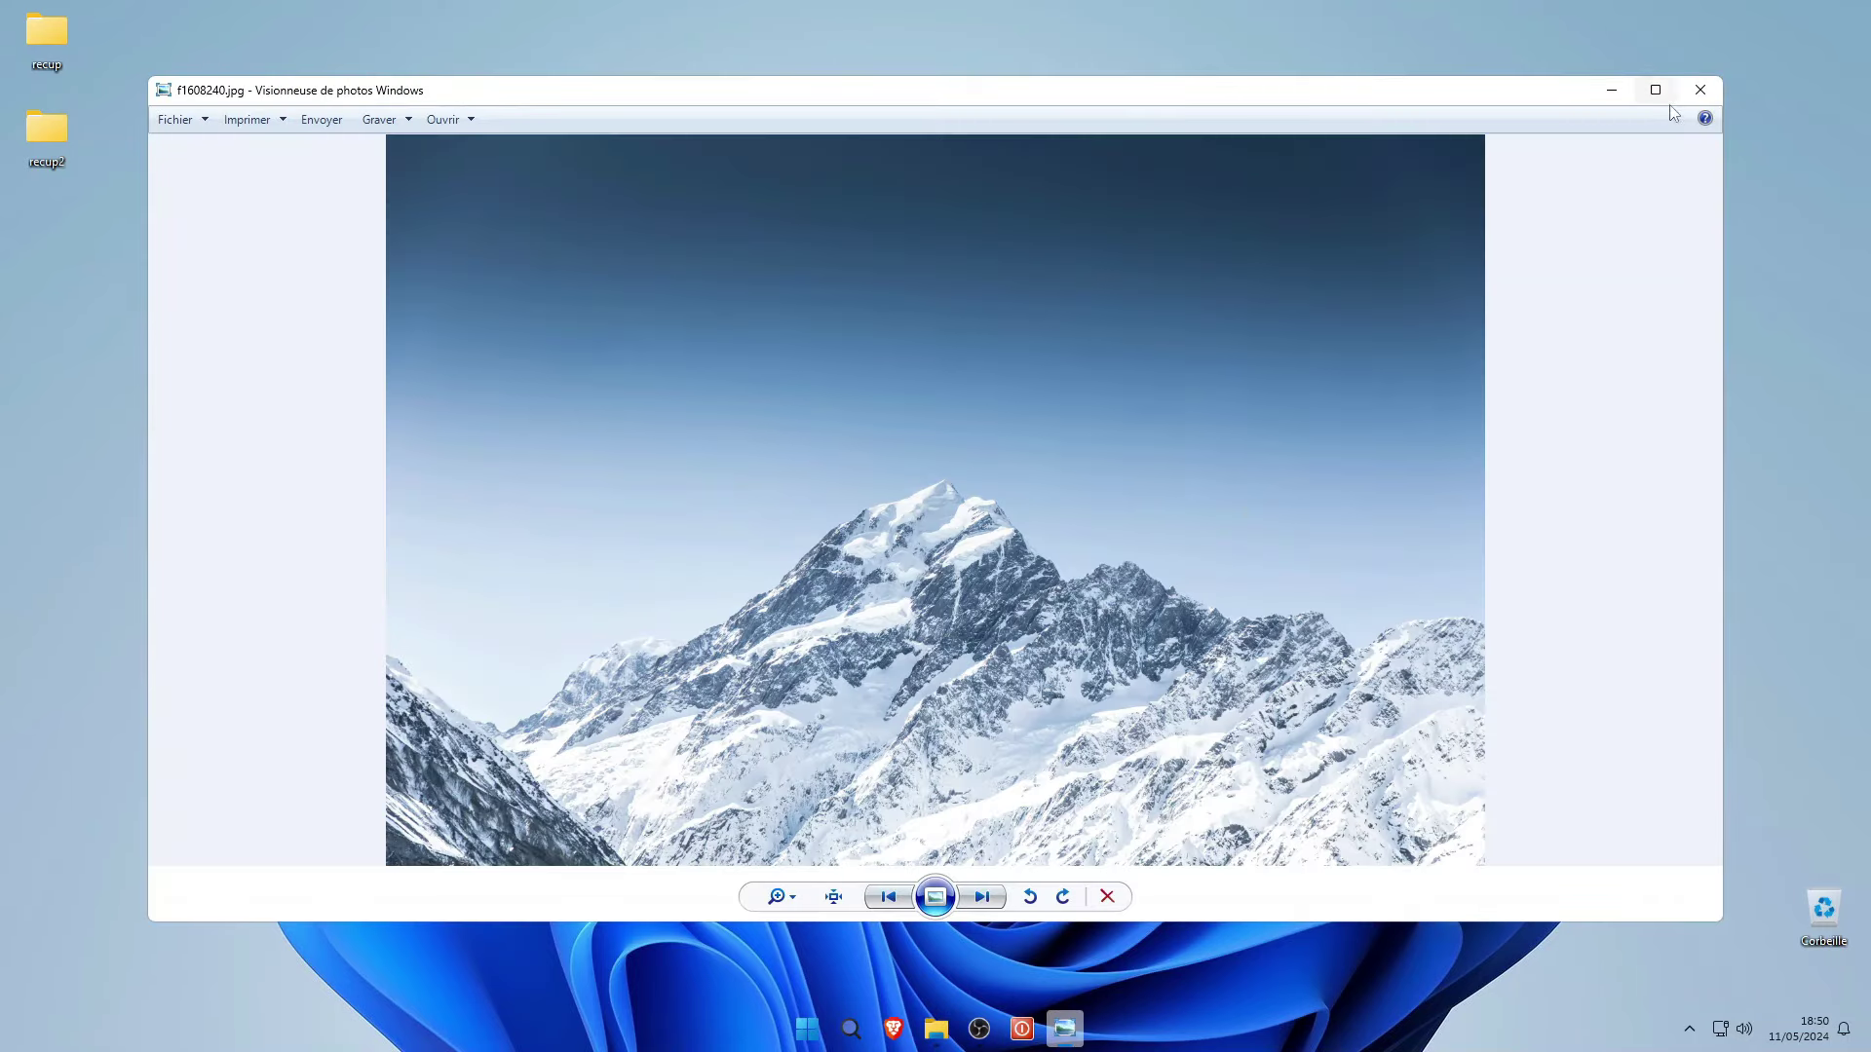
click(1700, 90)
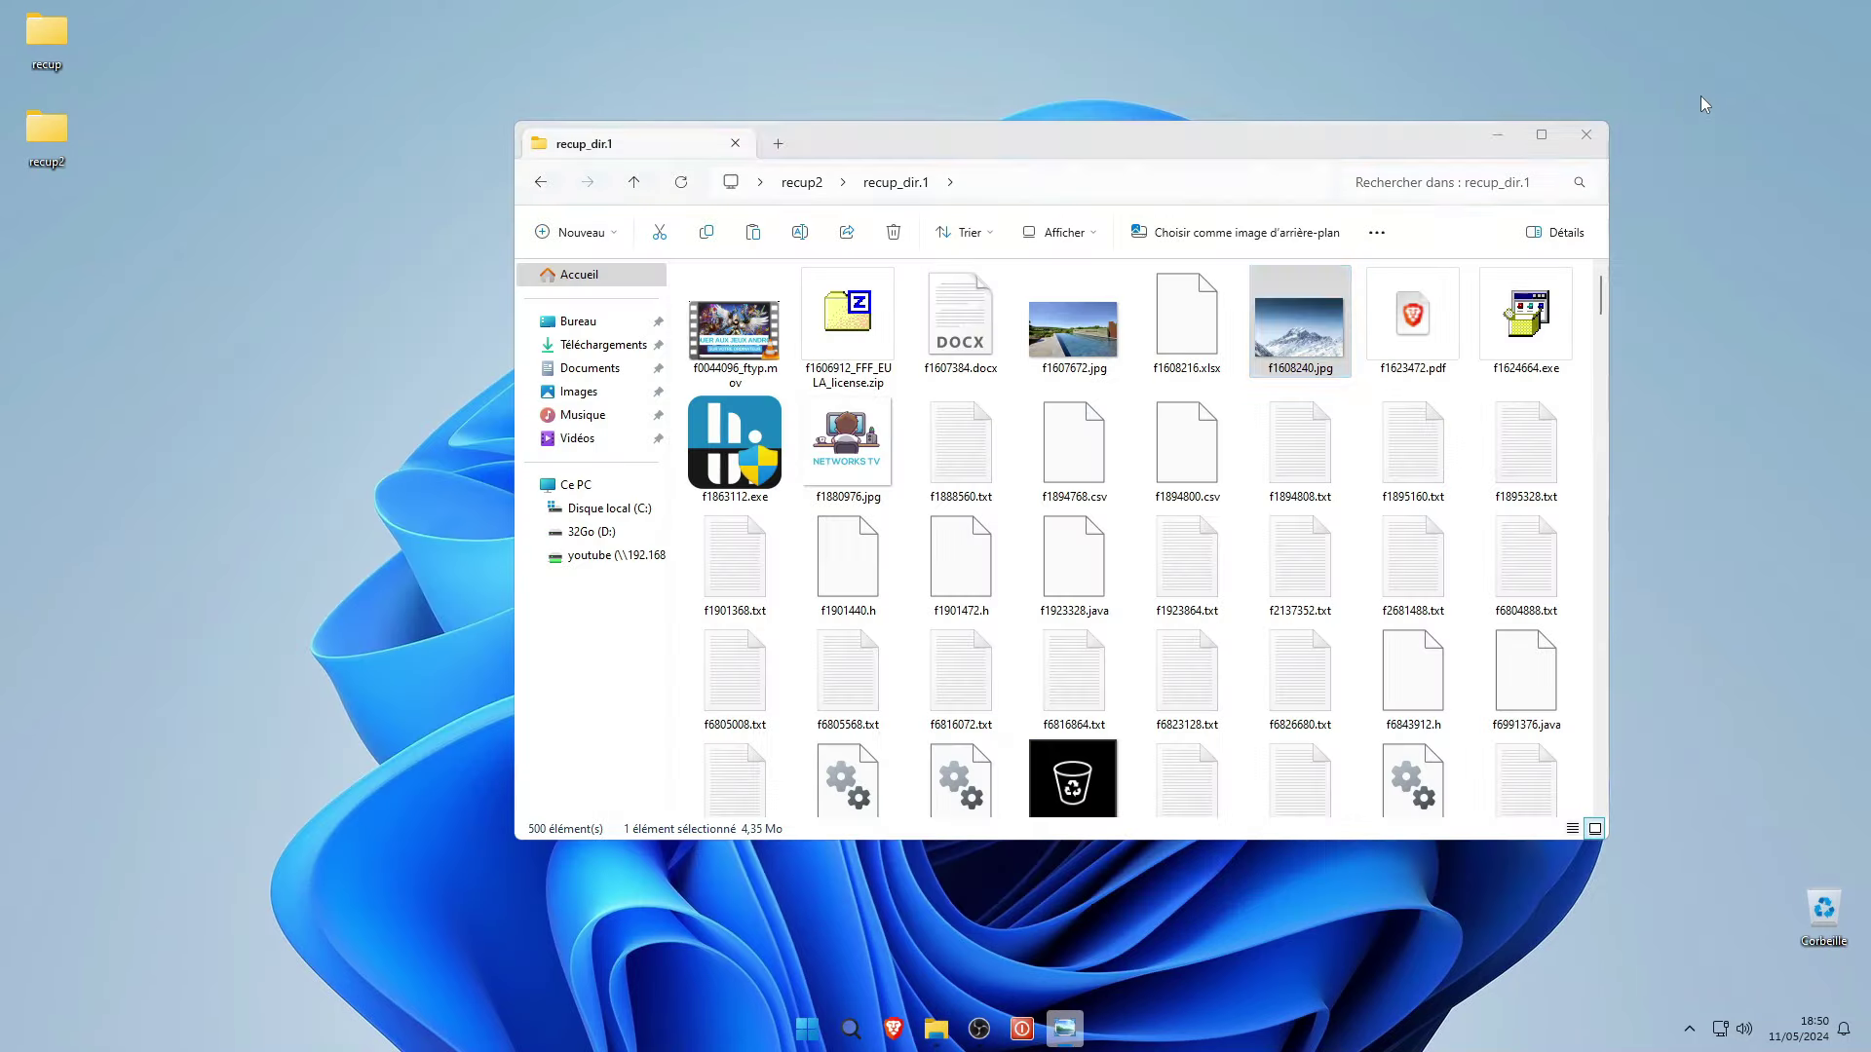
Test-launch the recovered programs f1624664.exe and f1863112.exe, dismissing each one.
click(1516, 342)
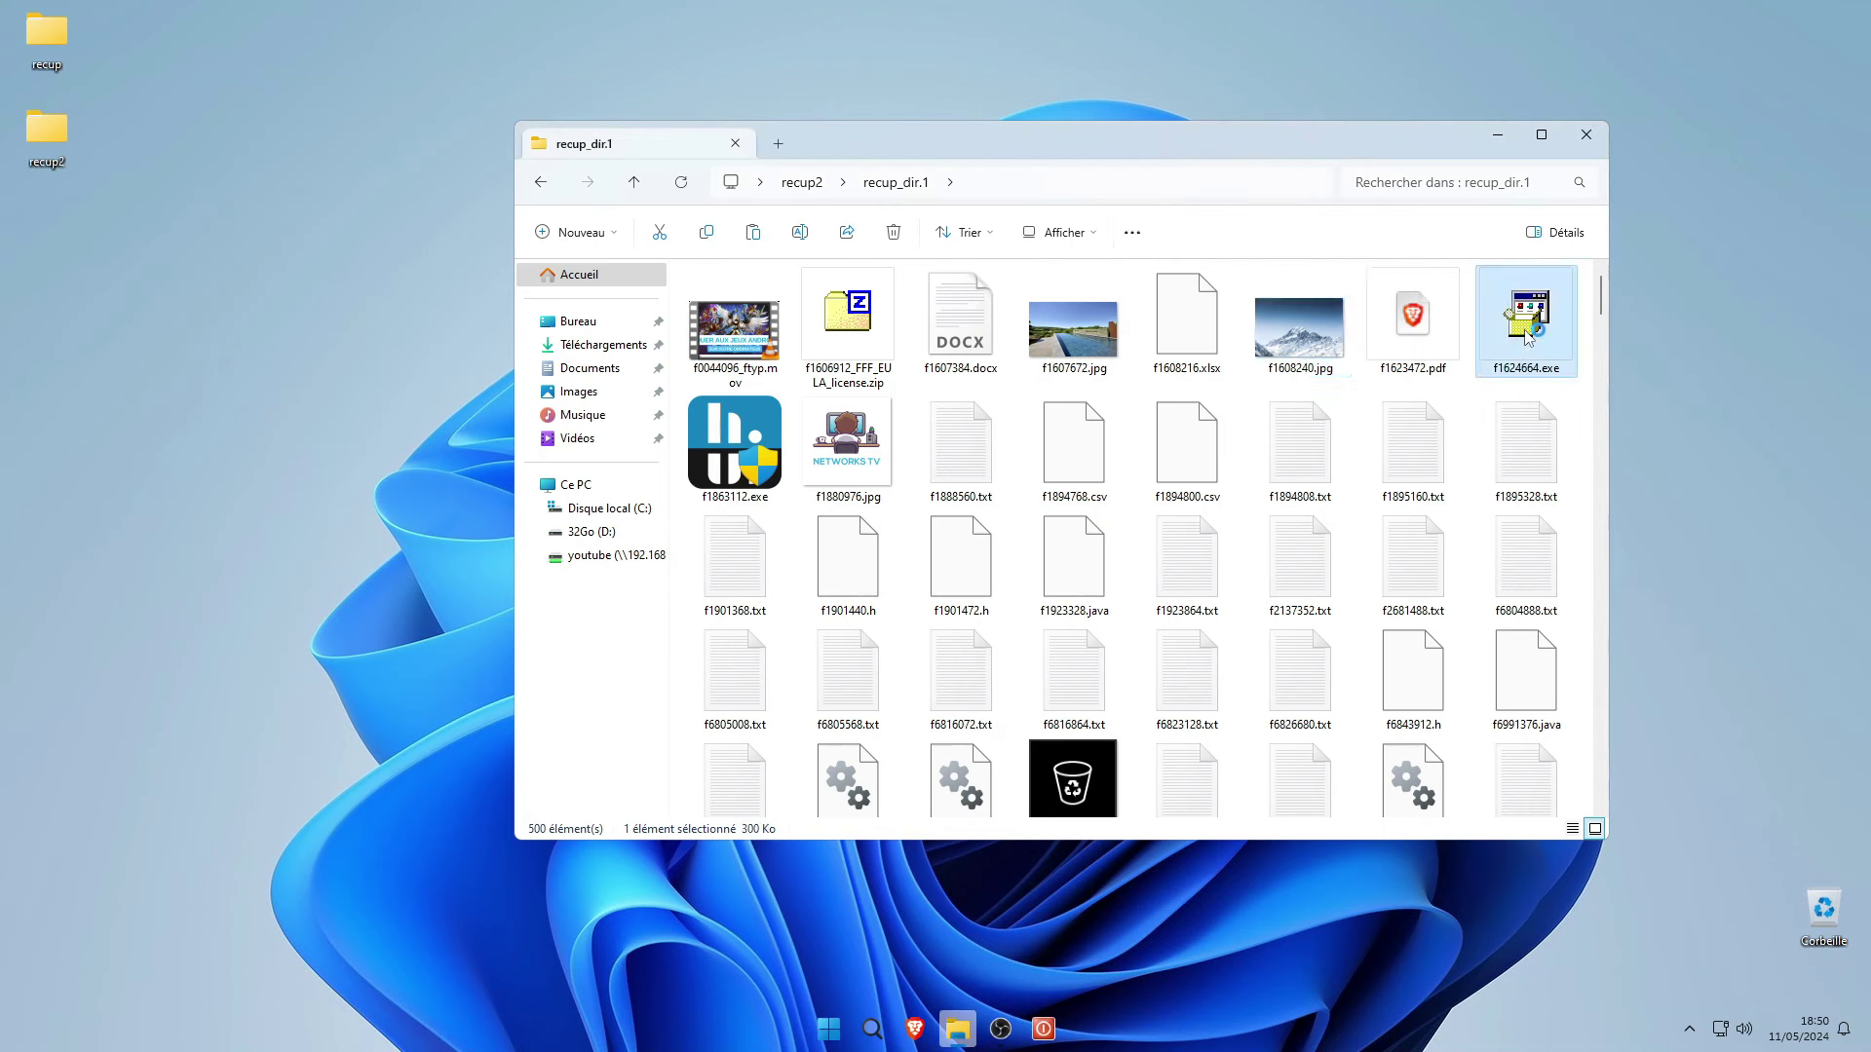
double_click(1528, 336)
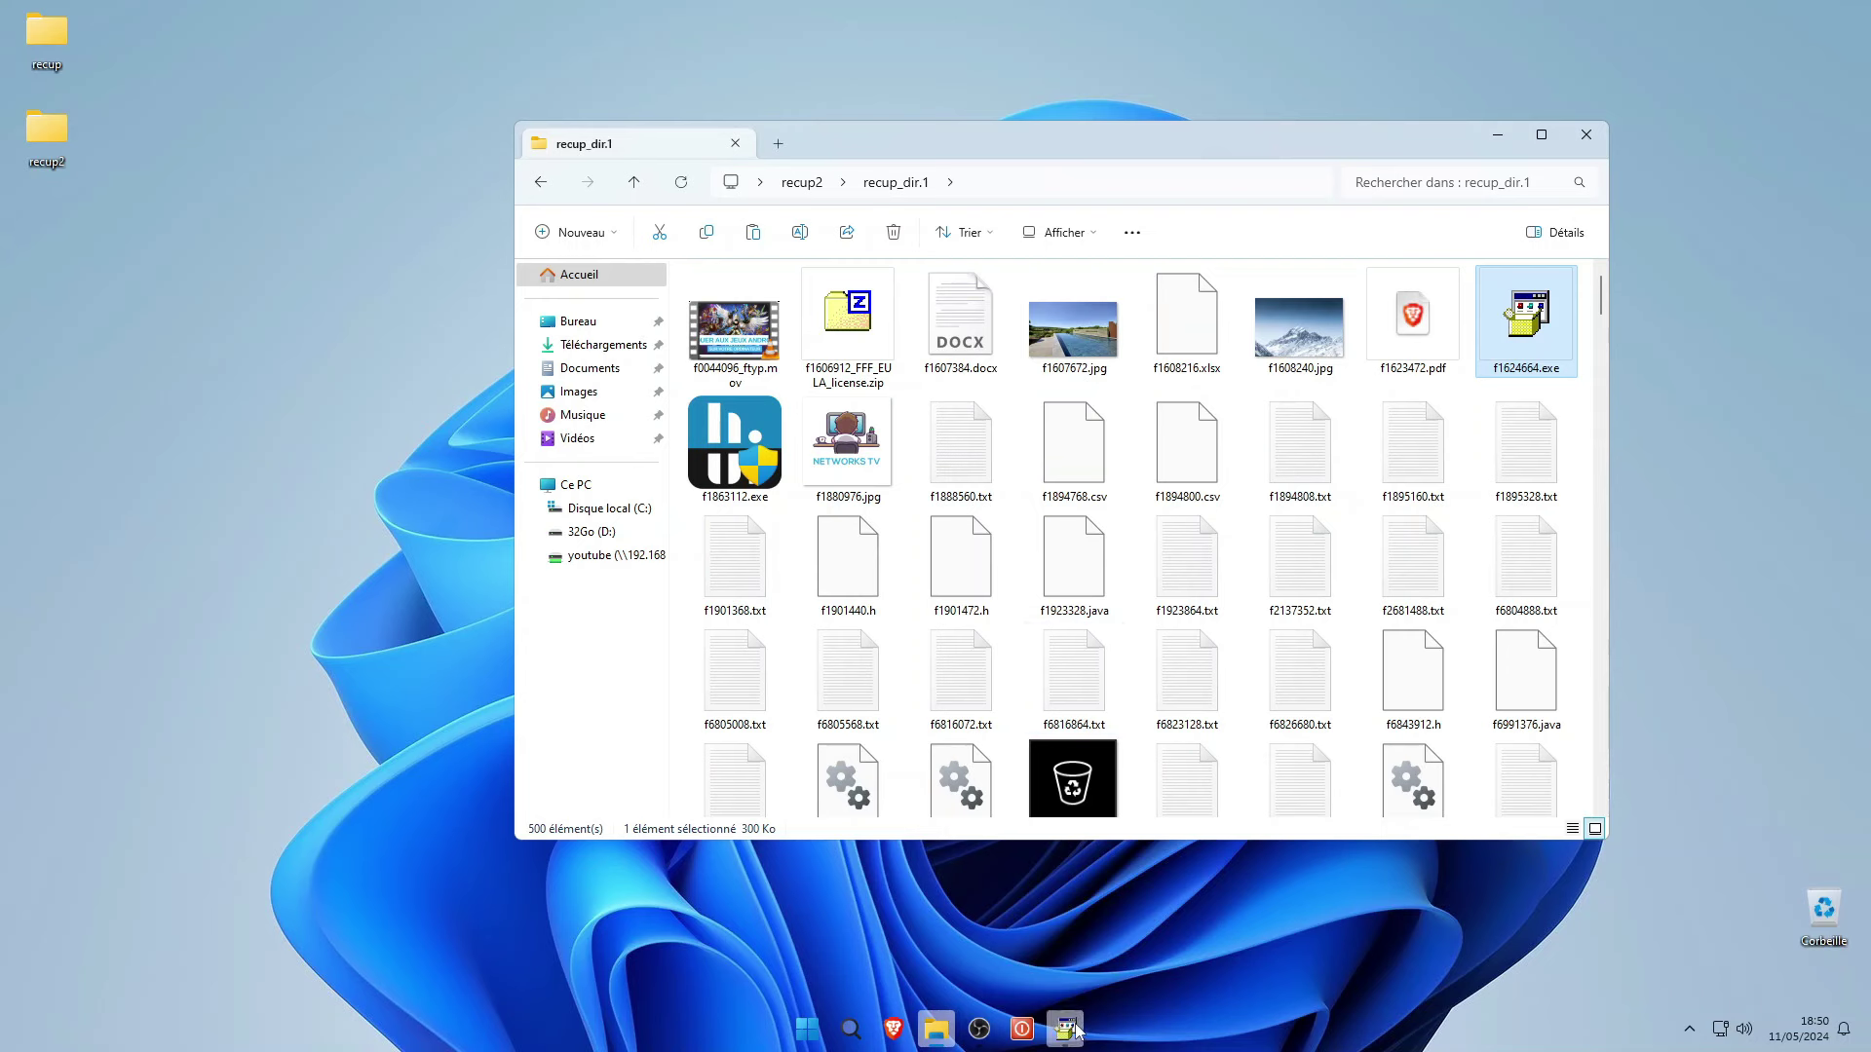
click(994, 575)
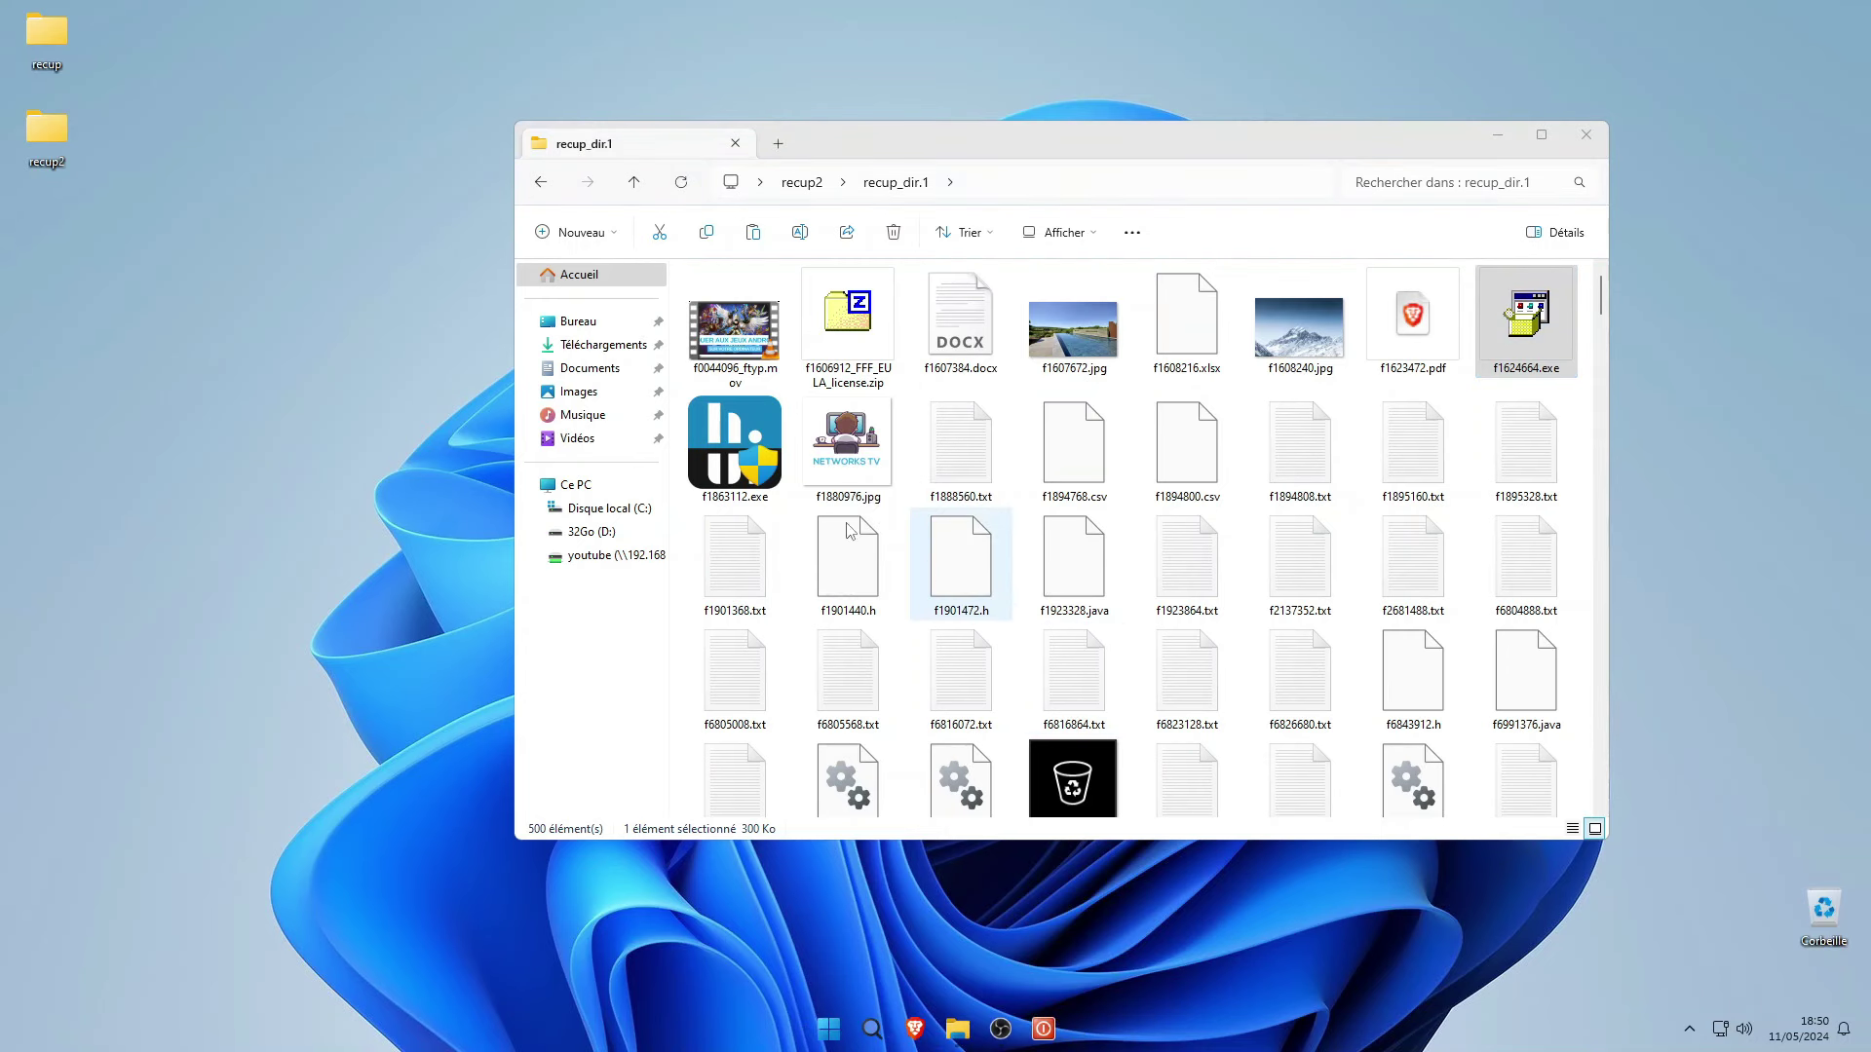
click(704, 444)
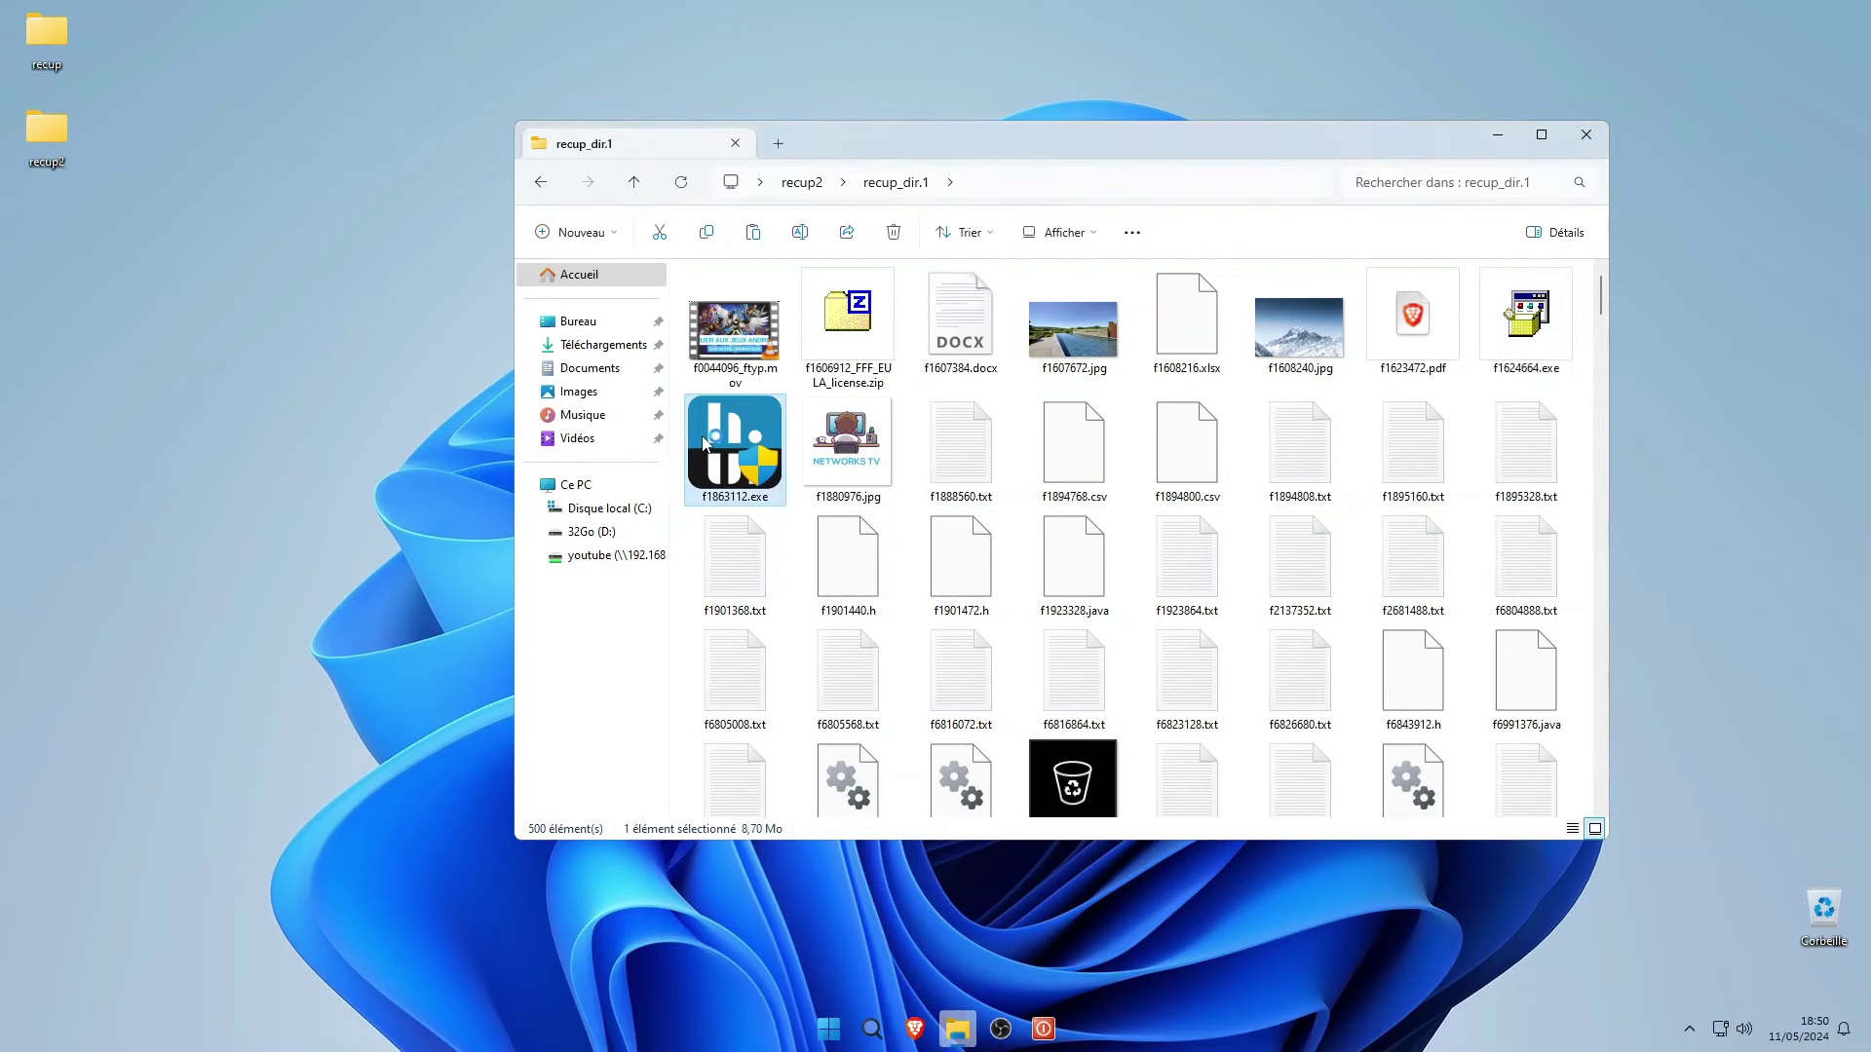
double_click(704, 443)
click(1082, 534)
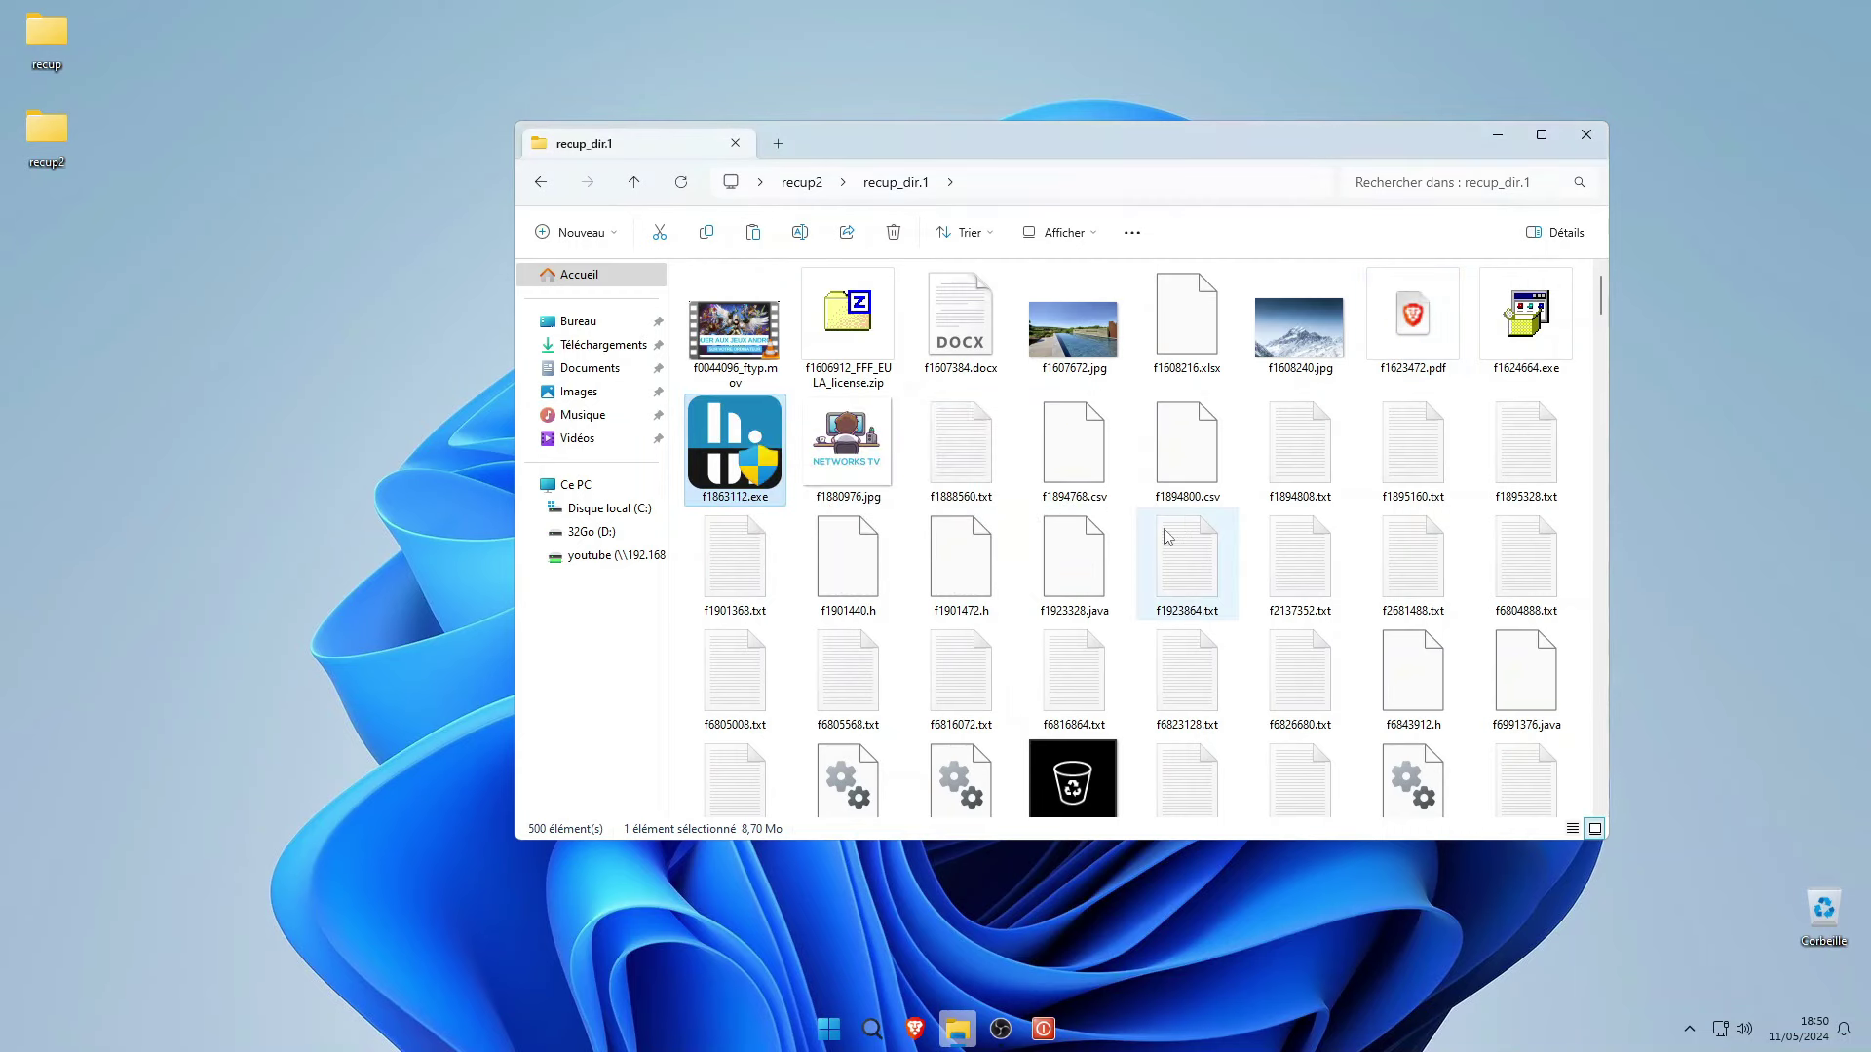
View the recovered image f1880976.jpg, close it, and look through the remaining files in recup_dir.1.
double_click(877, 458)
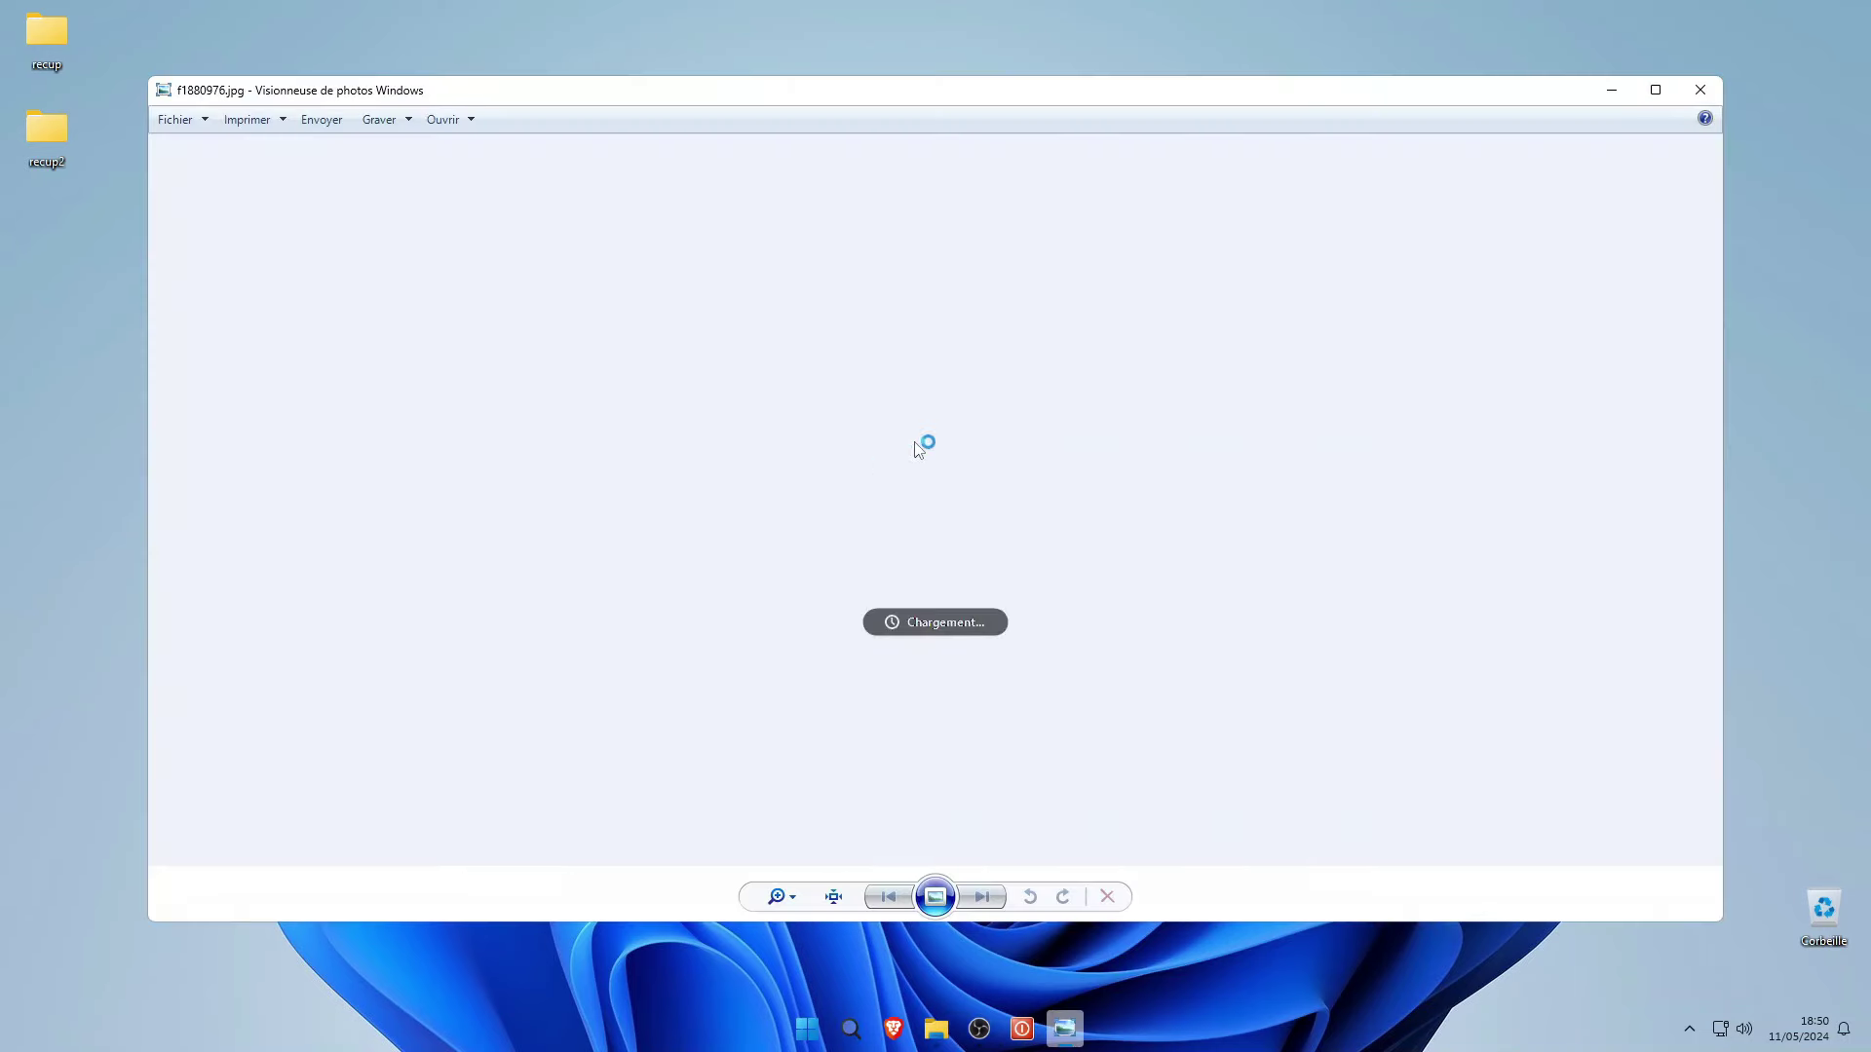
click(1700, 89)
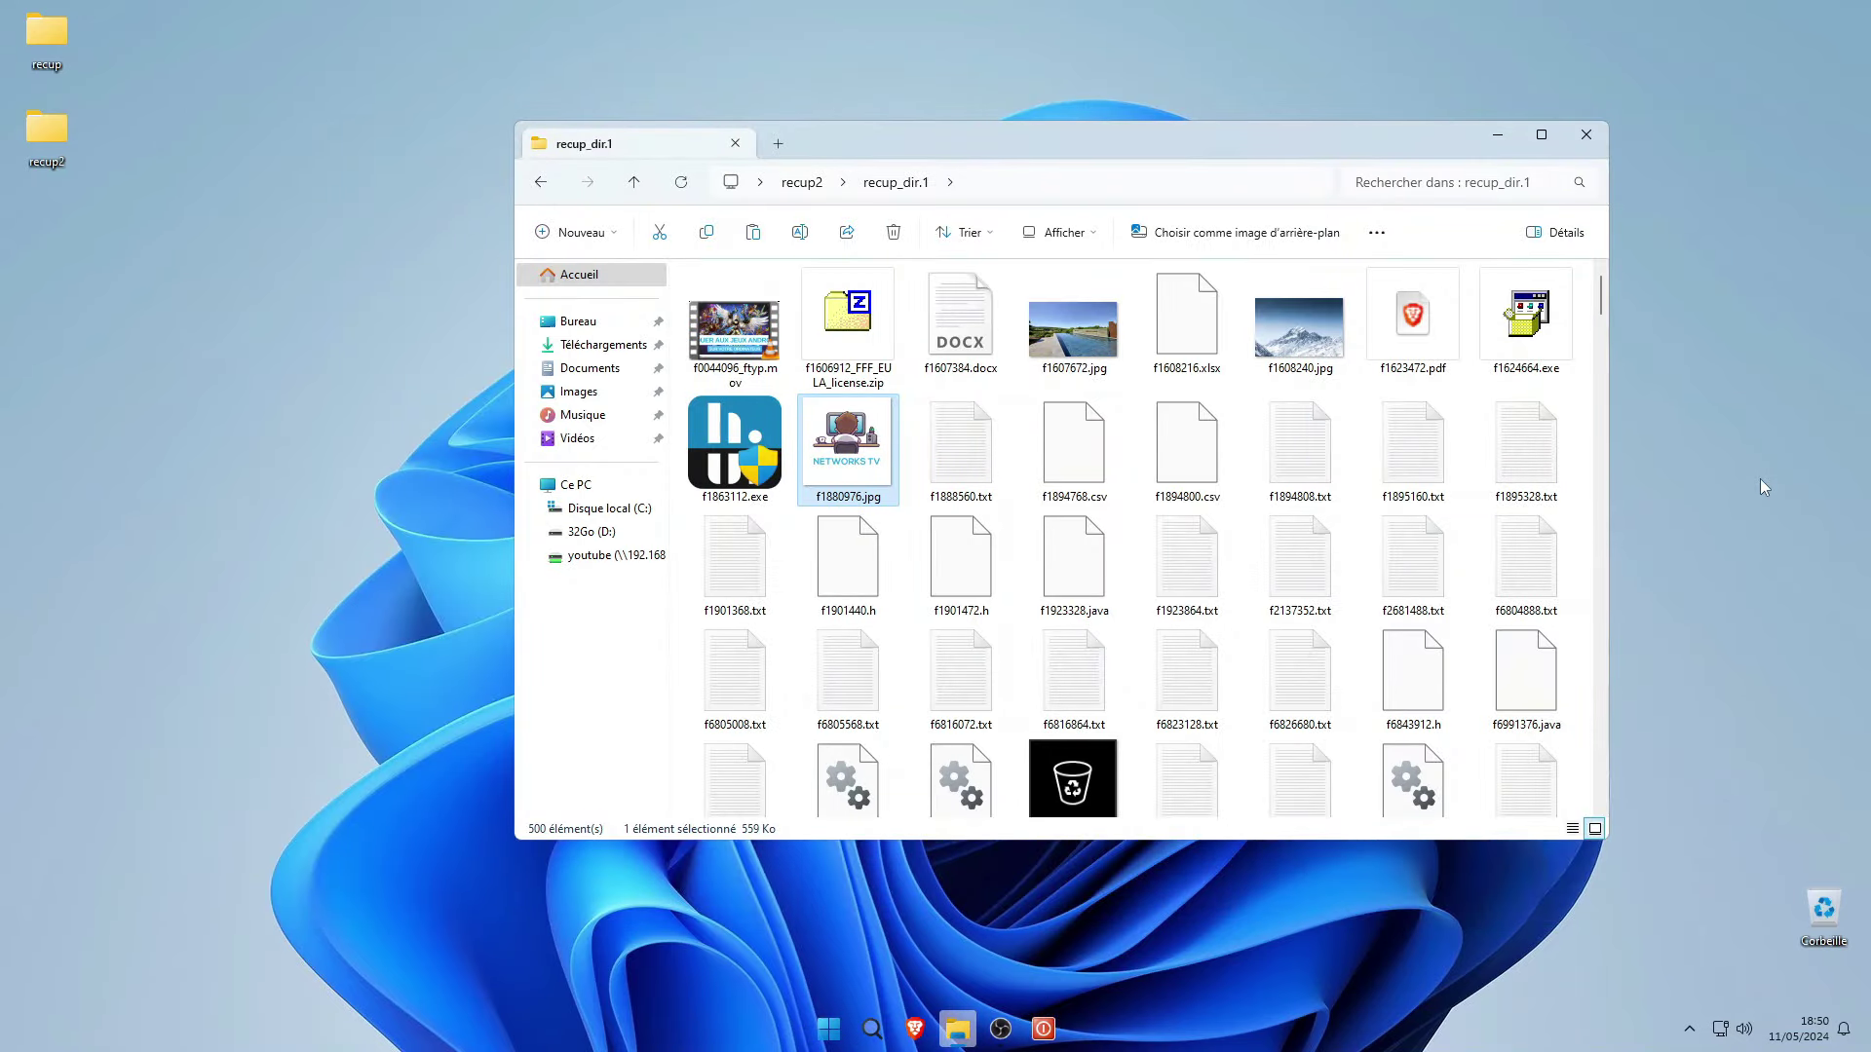
scroll(1462, 456, down, 12)
scroll(1569, 439, down, 3)
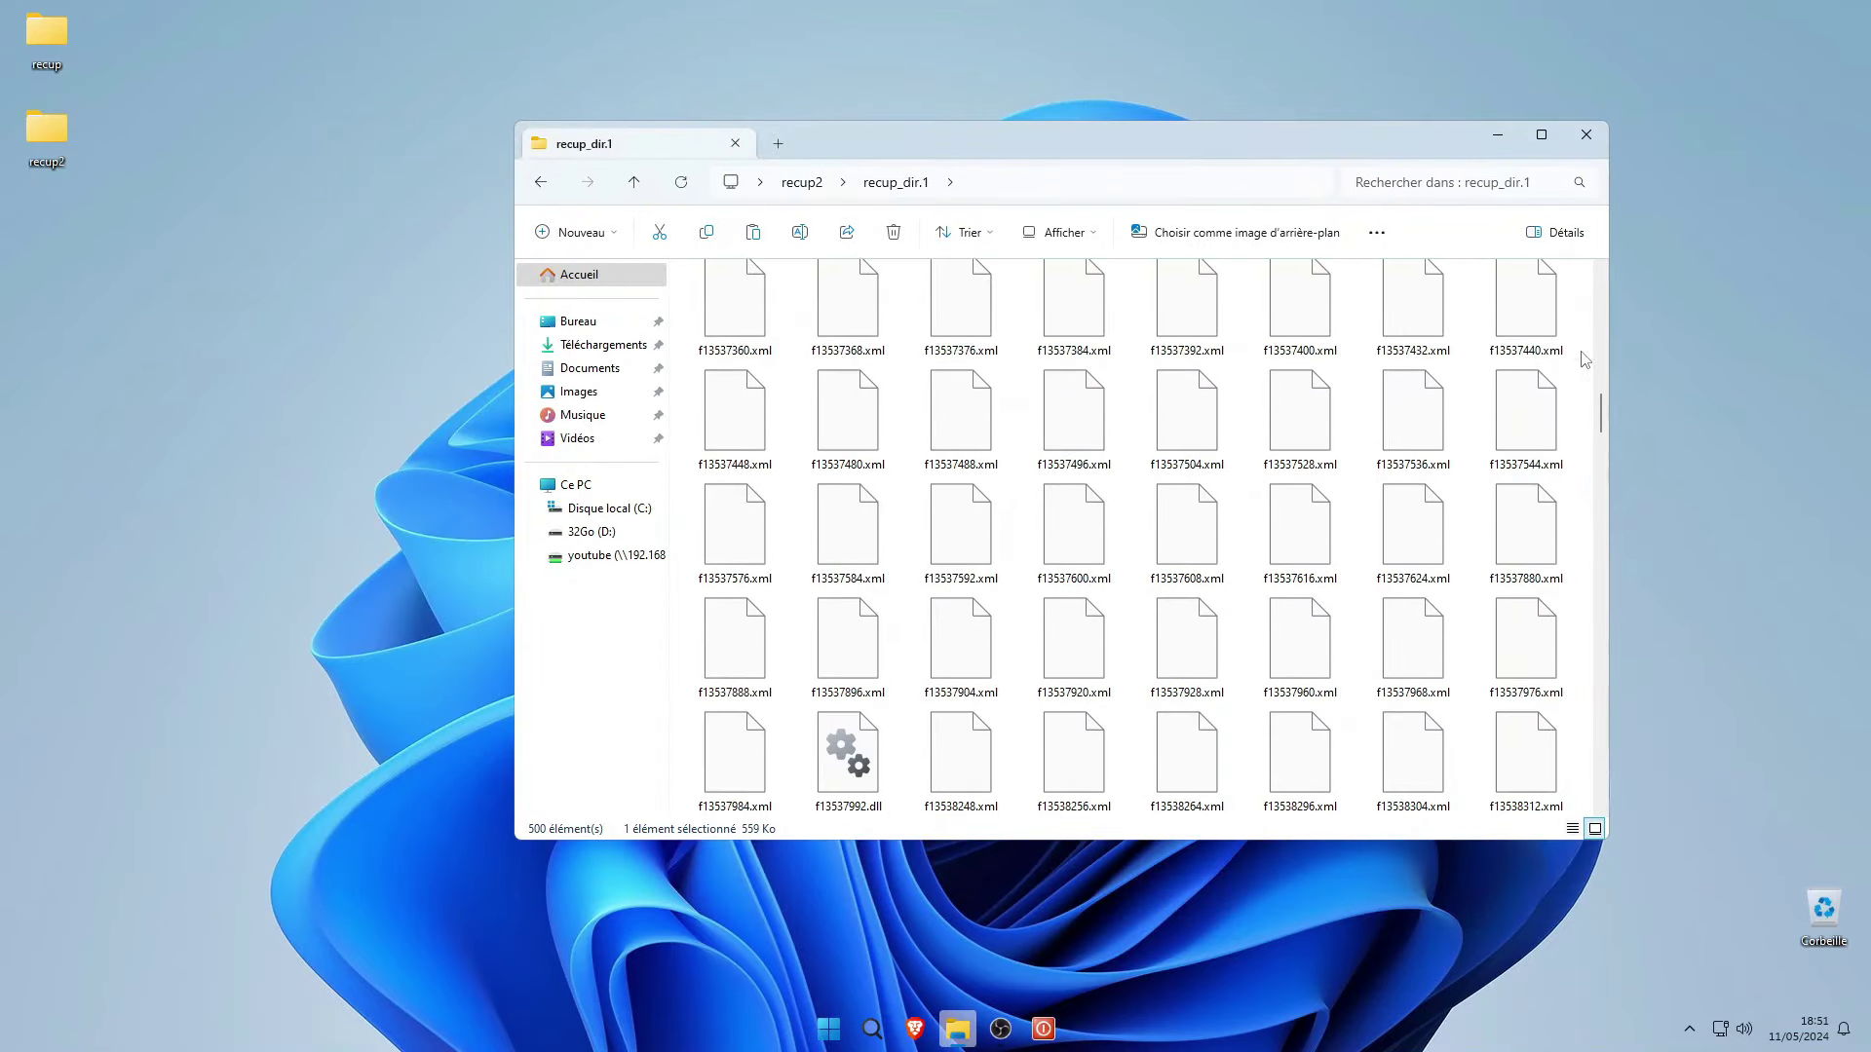
drag(1600, 423, 1601, 242)
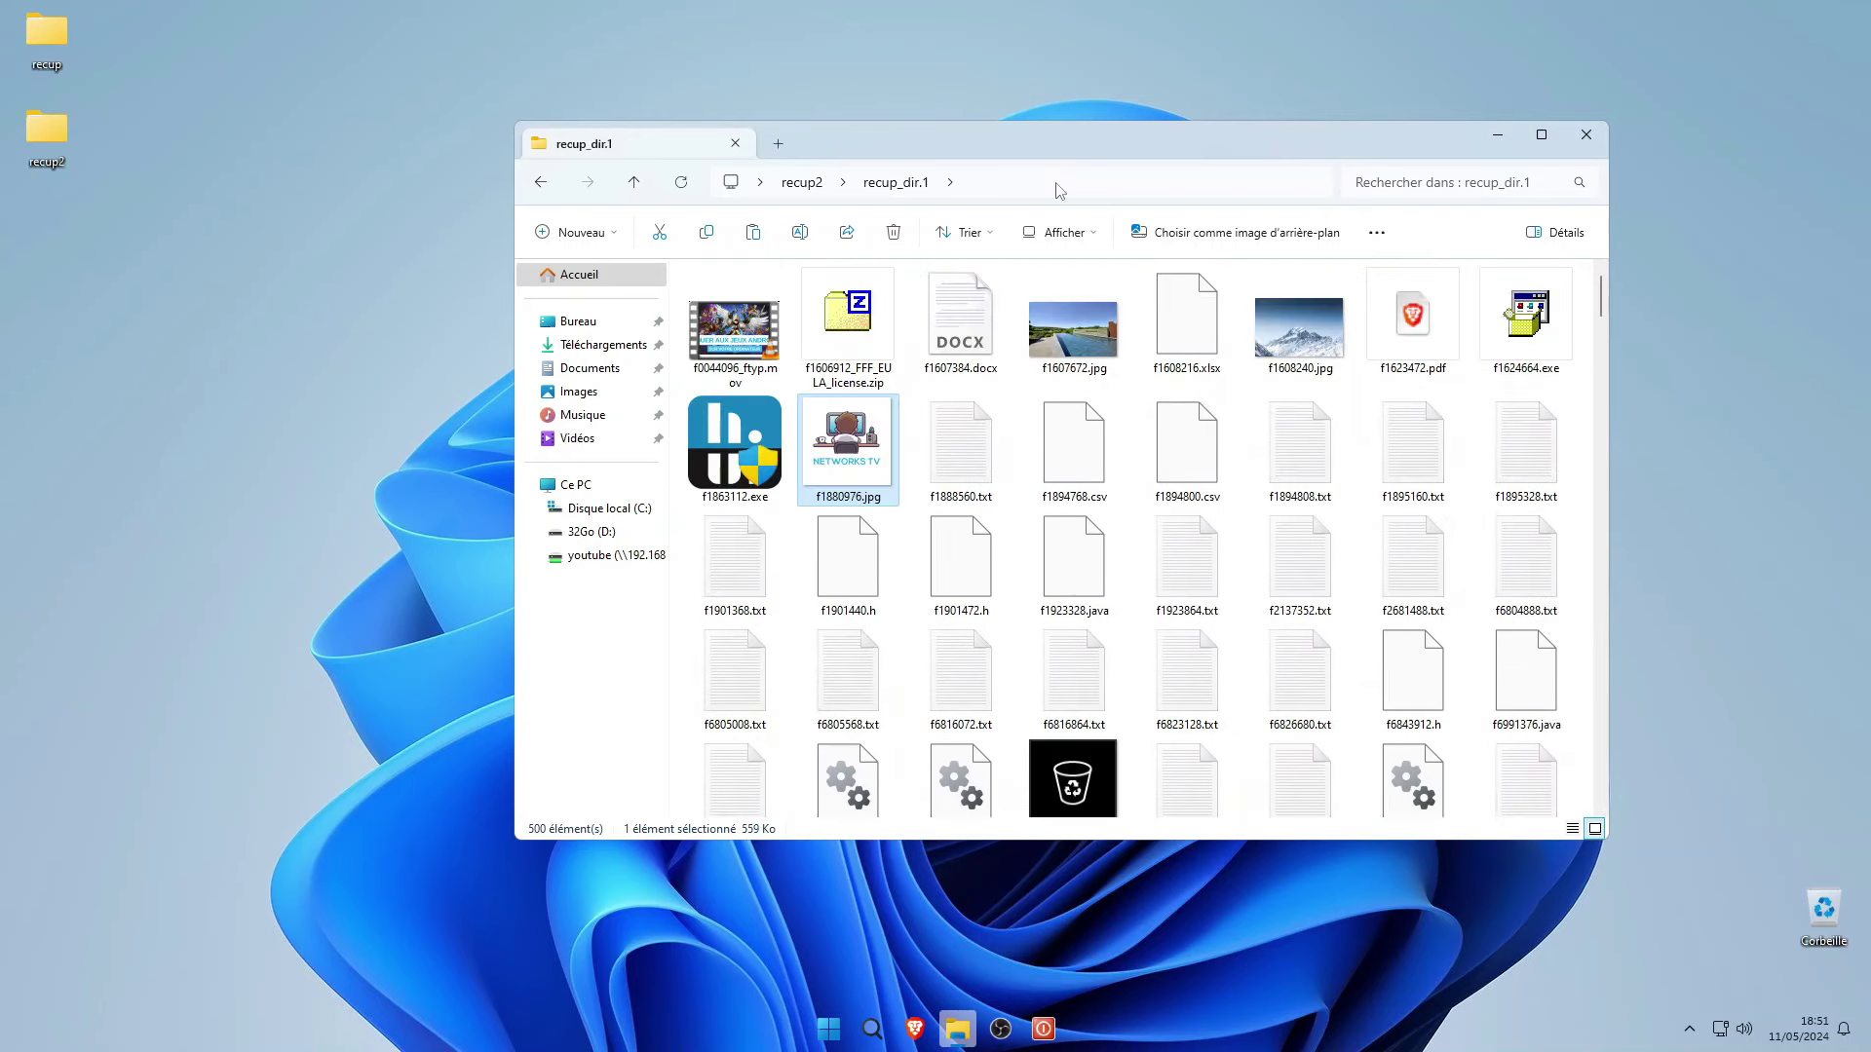
Check the contents of recup_dir.2, return to recup2, and close the folder window.
click(819, 191)
double_click(735, 320)
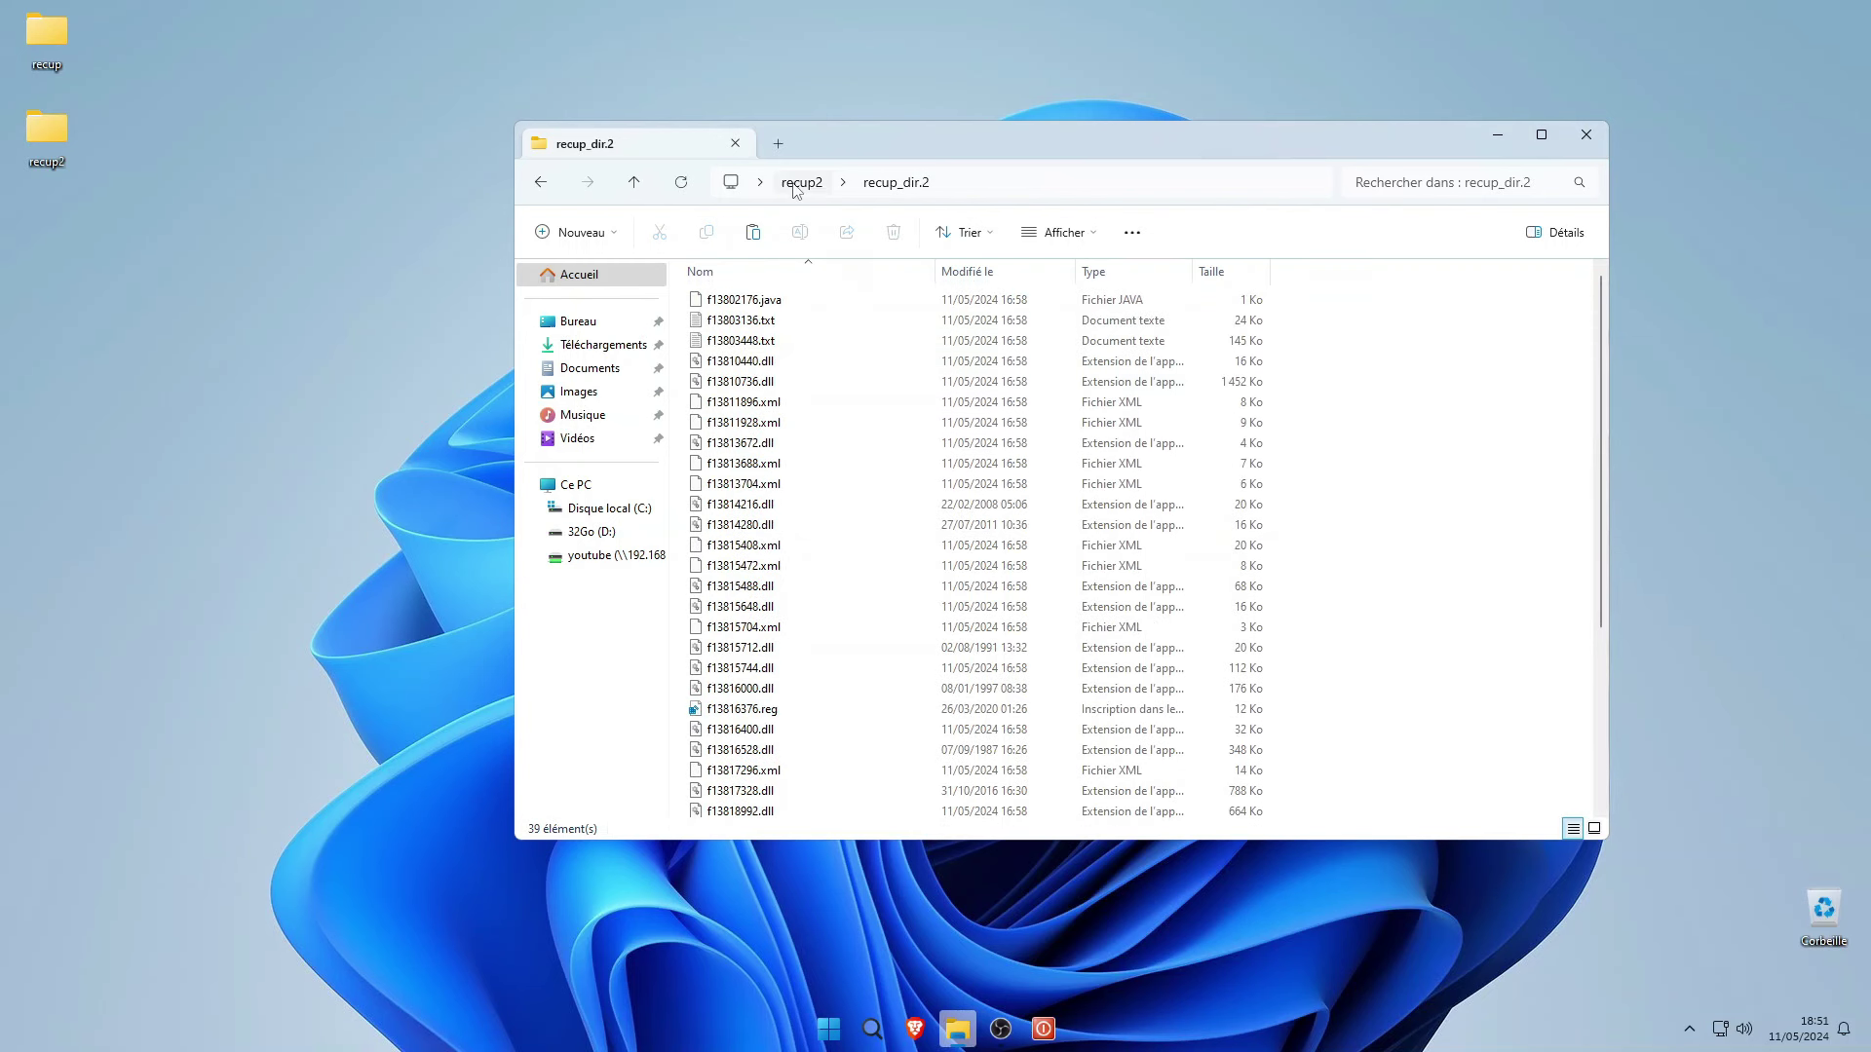
click(796, 189)
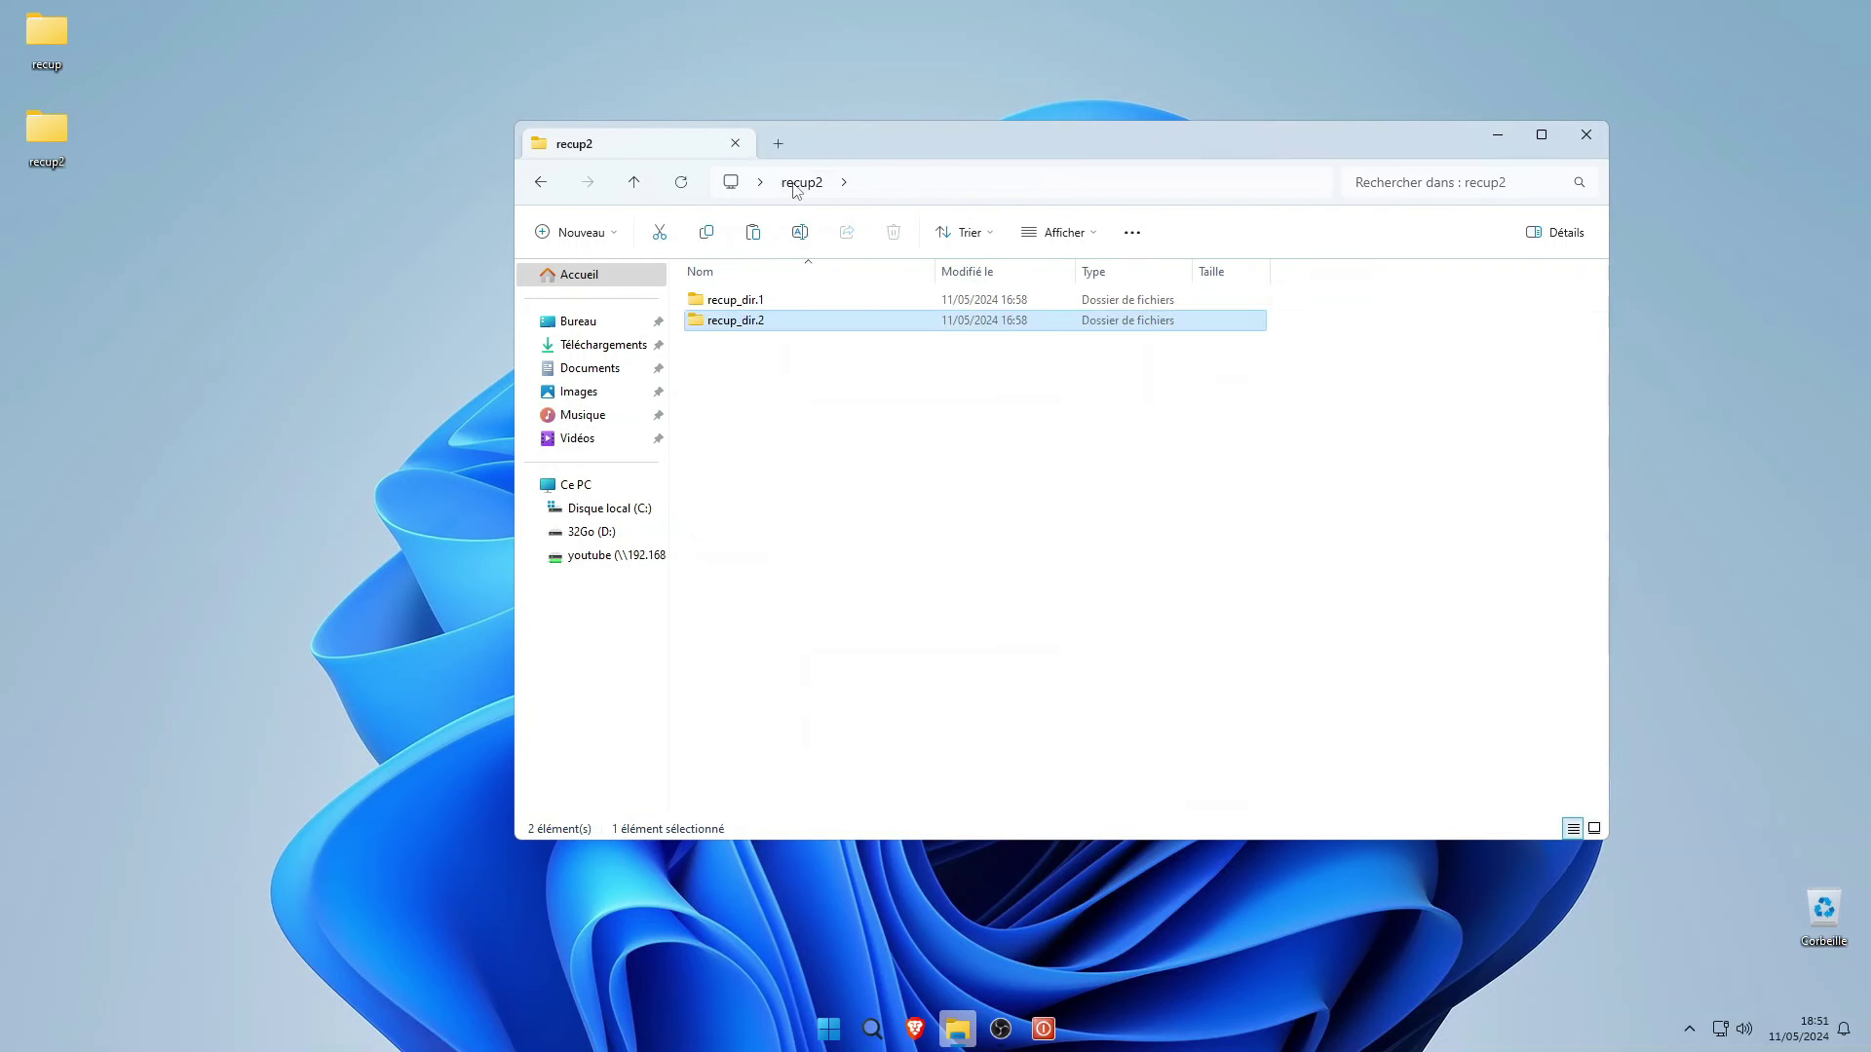
click(1589, 135)
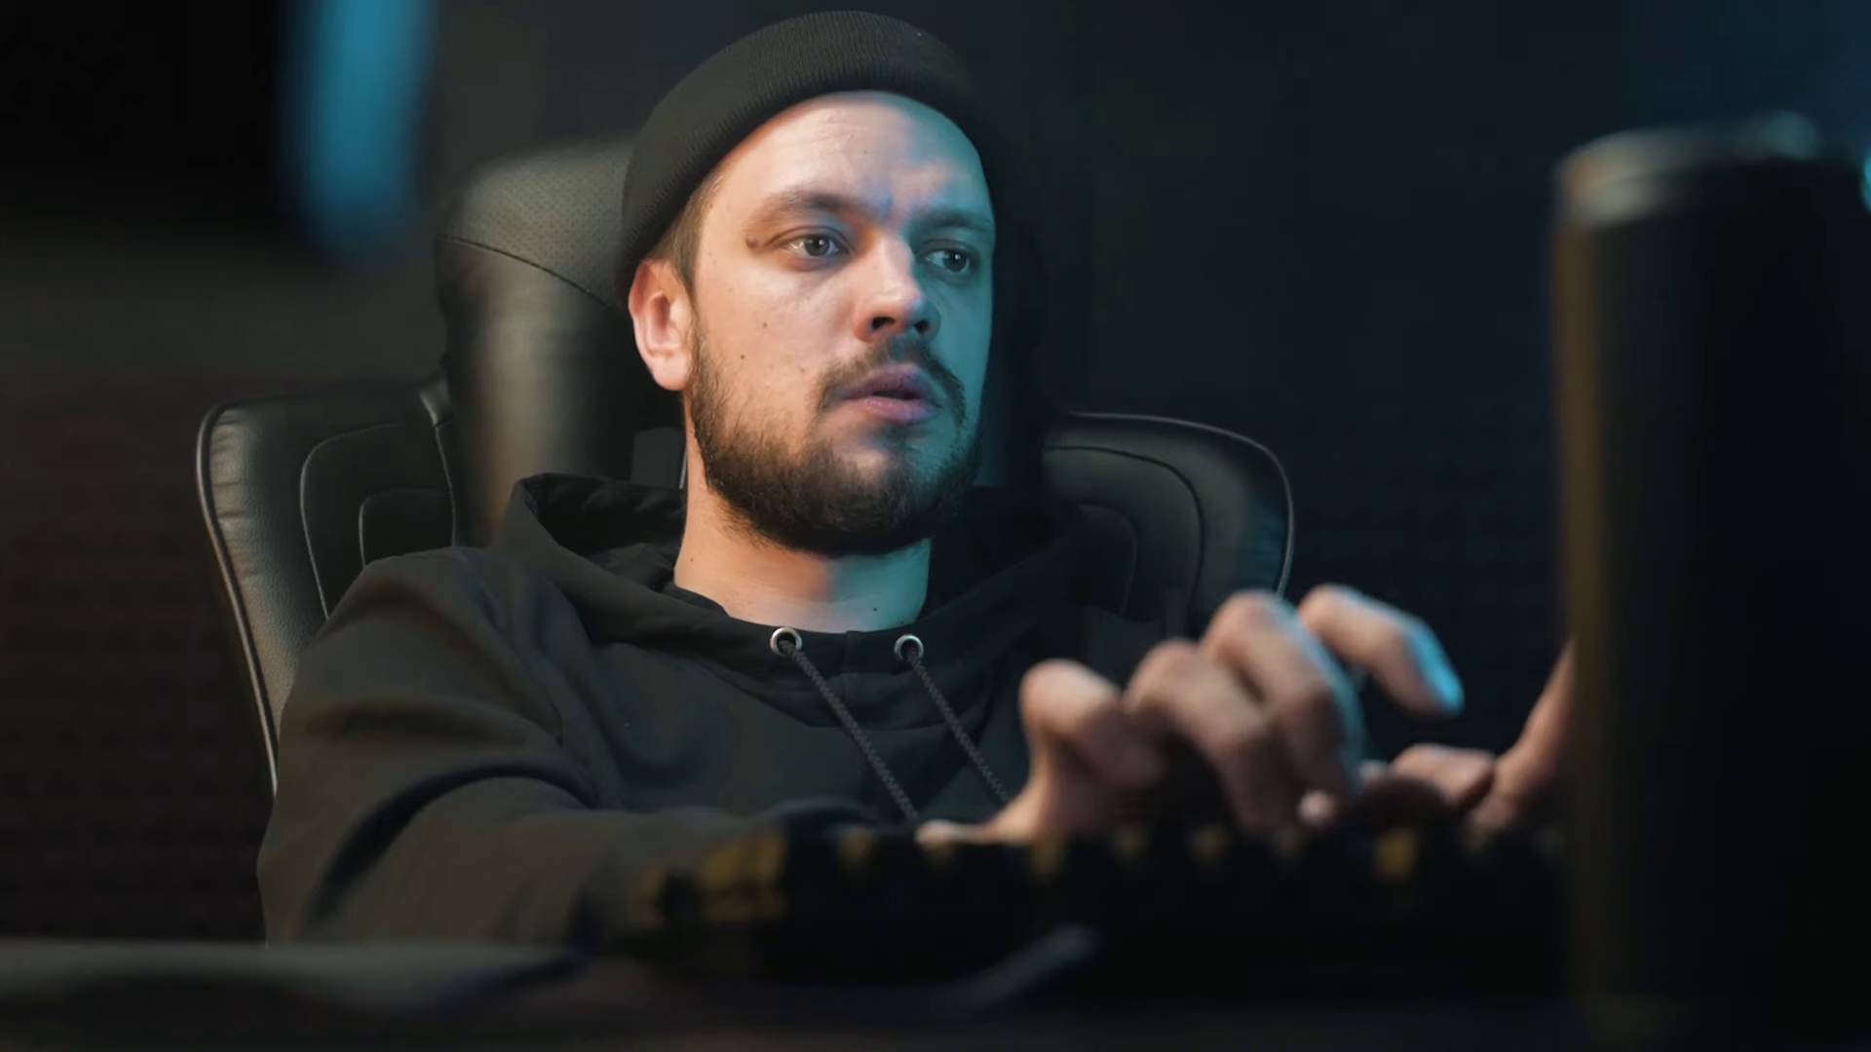